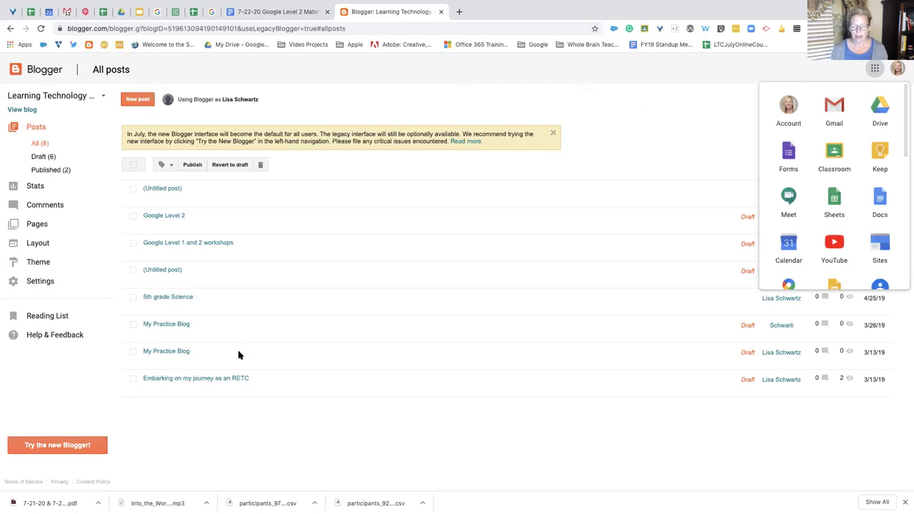
Close the apps launcher, preview the 'Embarking on my journey as an RETC' draft, and return to All posts
{"action": "left_click", "coordinate": [813, 79]}
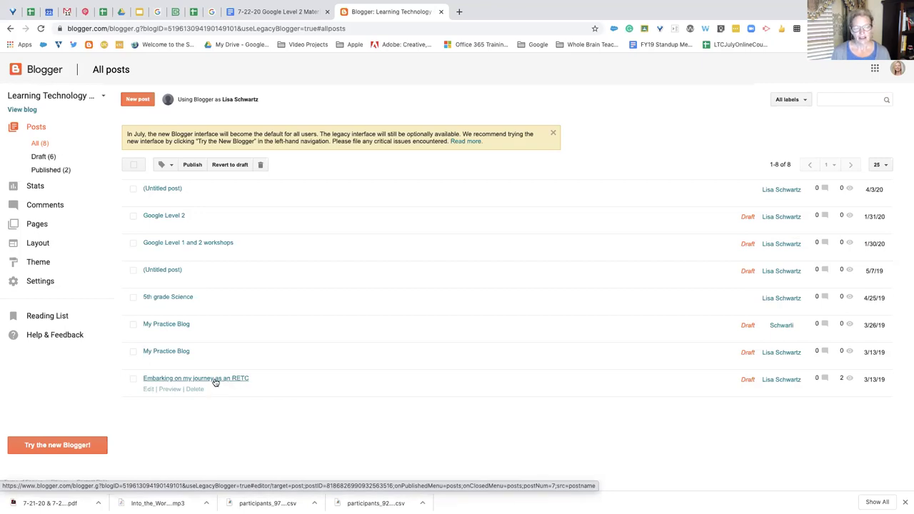
{"action": "left_click", "coordinate": [214, 380]}
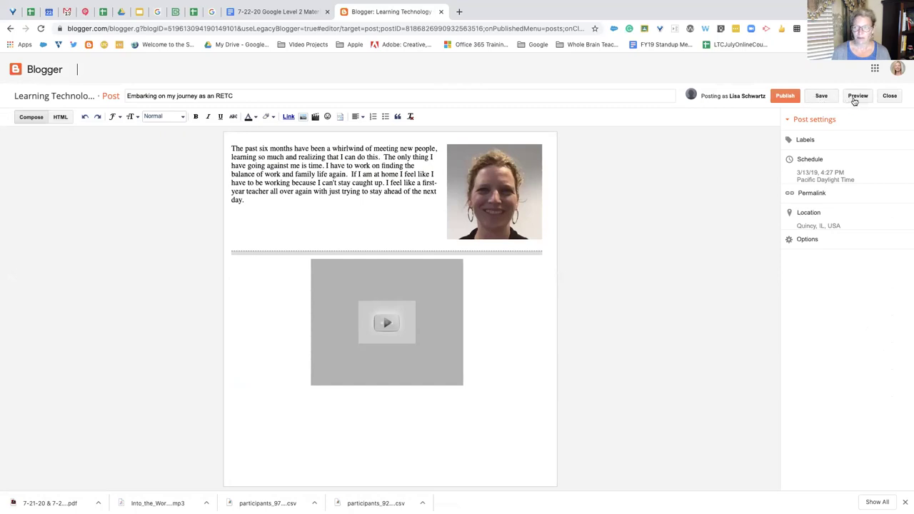
{"action": "left_click", "coordinate": [889, 95]}
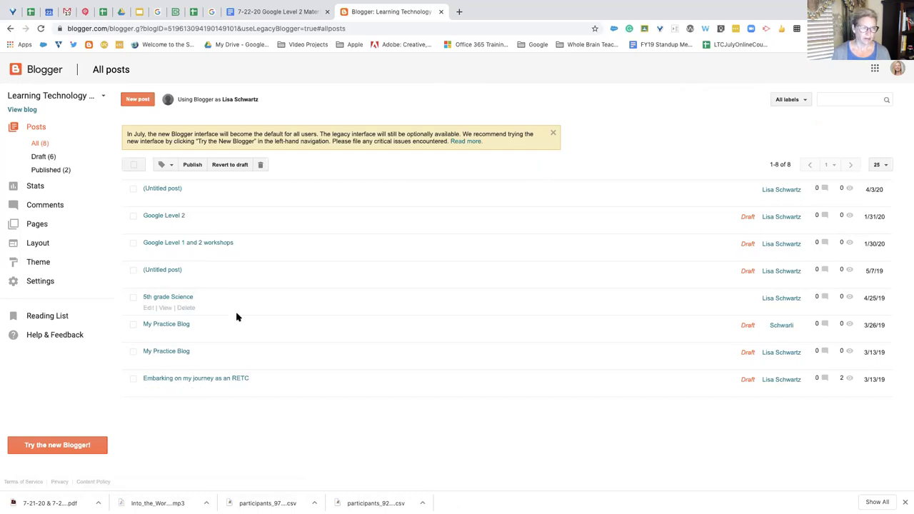
Open the live Learning Technology Center blog in a new tab, then go back to the Blogger dashboard
{"action": "left_click", "coordinate": [22, 109]}
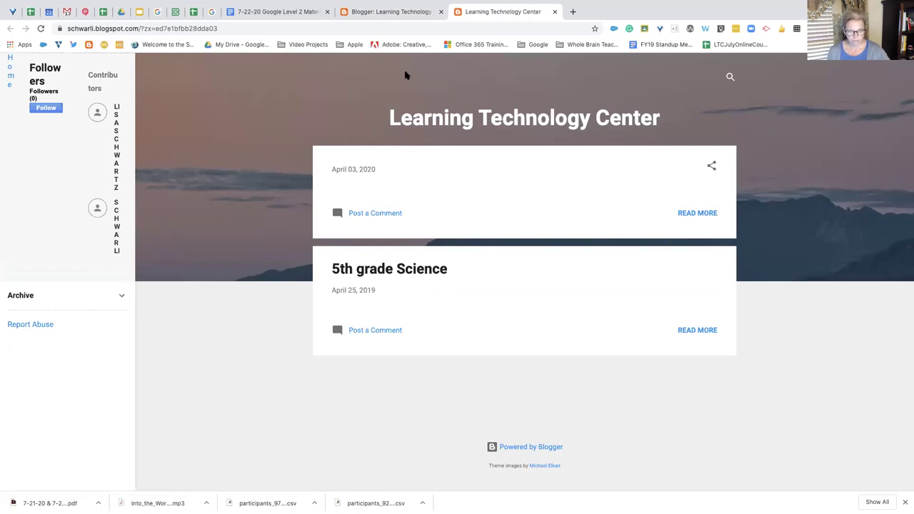
{"action": "left_click", "coordinate": [389, 13]}
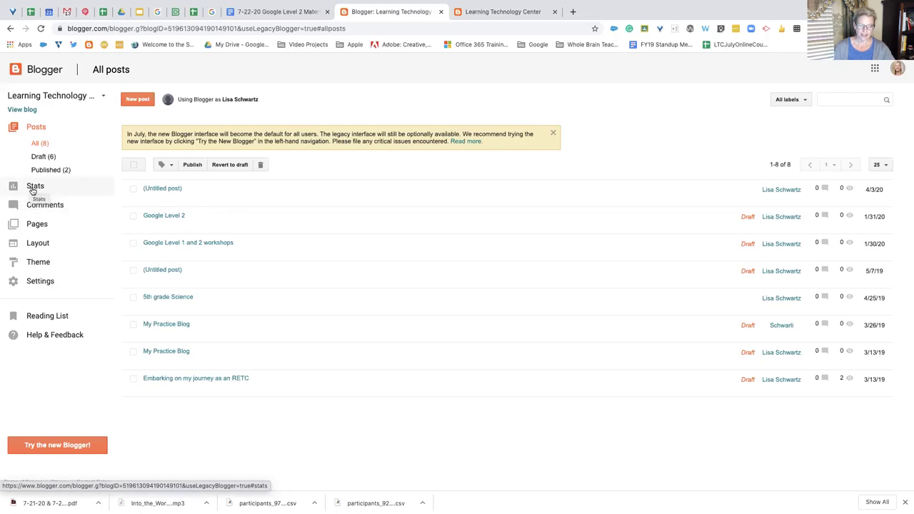
Check the Stats overview (6 all-time pageviews), then view the empty Published comments page
{"action": "left_click", "coordinate": [37, 188]}
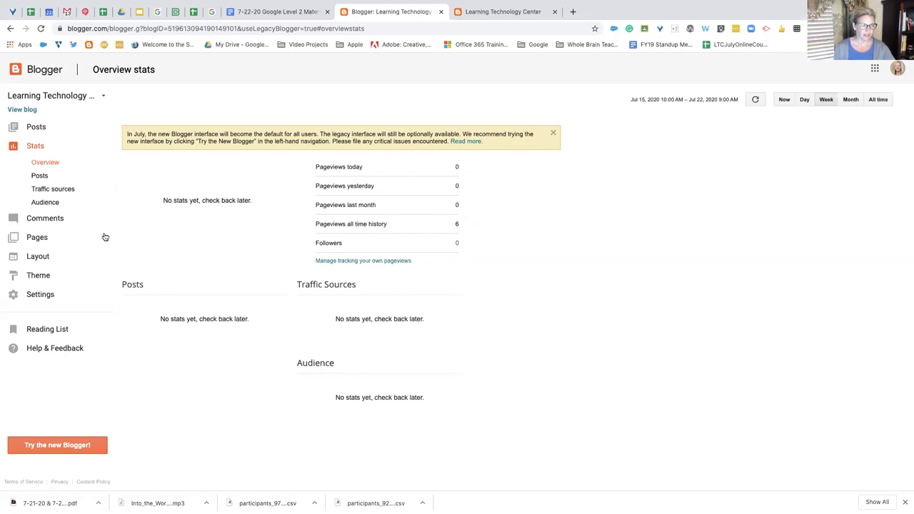
{"action": "left_click", "coordinate": [59, 217]}
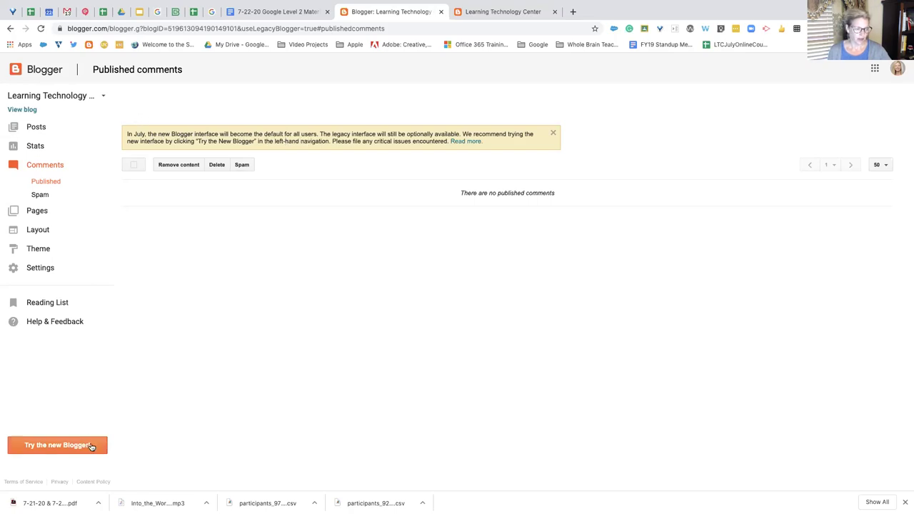
Switch to the new Blogger interface and browse the eight posts, previewing the 'Google Level 2' draft
{"action": "left_click", "coordinate": [57, 445]}
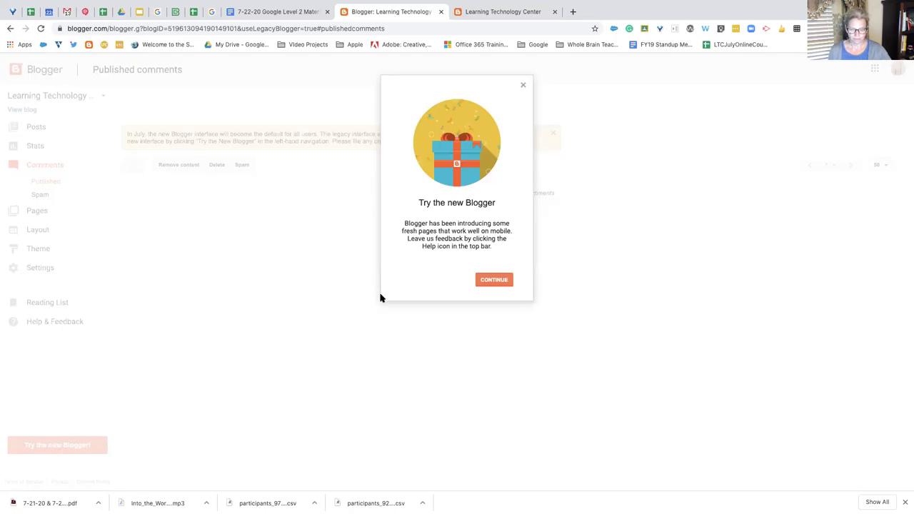
{"action": "left_click", "coordinate": [481, 283]}
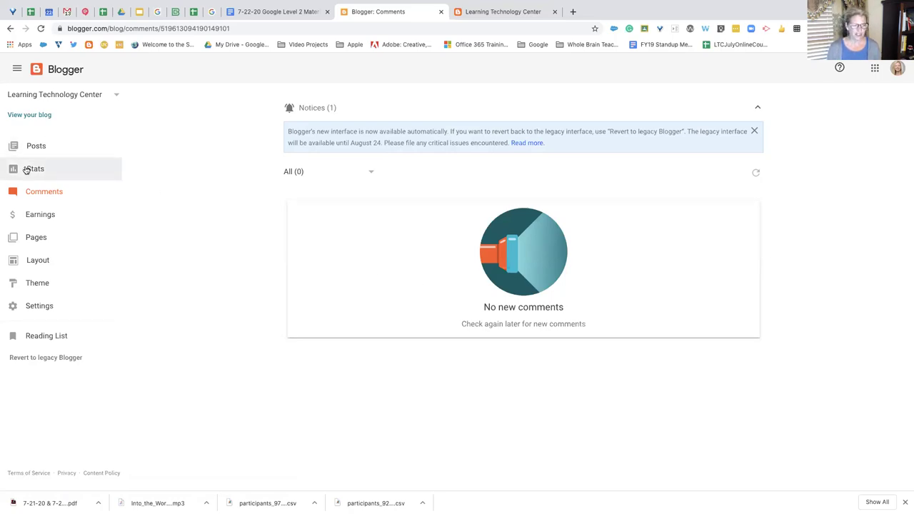
{"action": "left_click", "coordinate": [38, 147]}
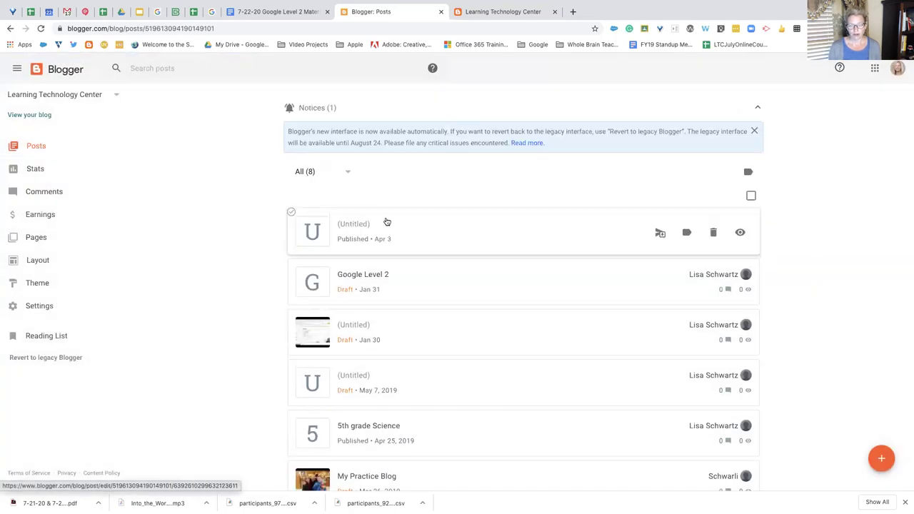
{"action": "scroll", "coordinate": [483, 377], "scroll_direction": "down", "scroll_amount": 2}
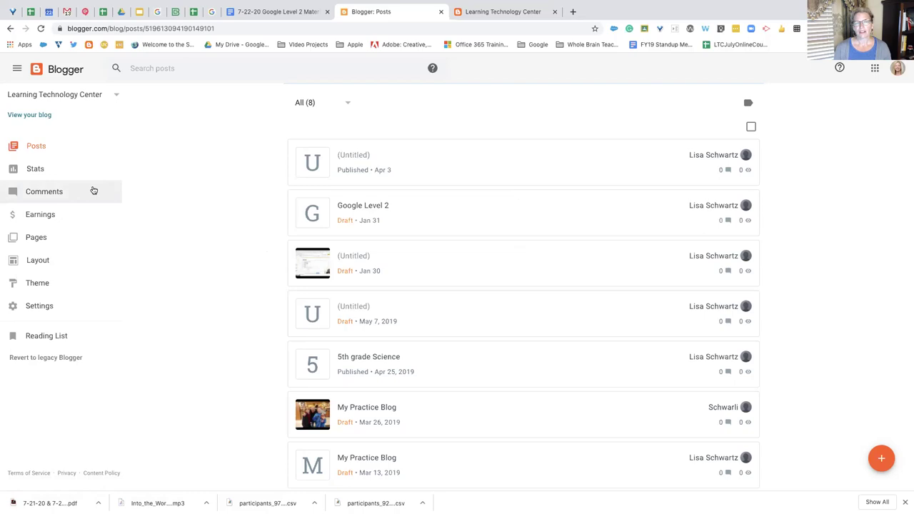
{"action": "left_click", "coordinate": [404, 210]}
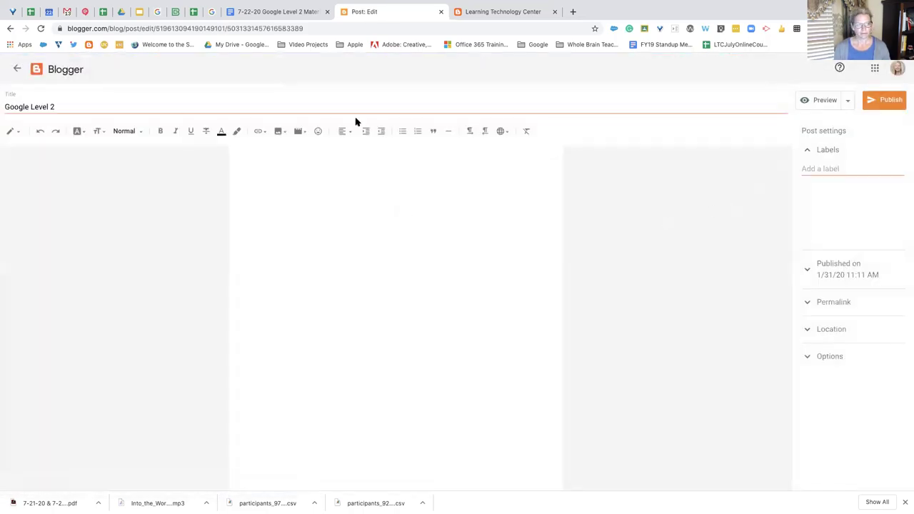
{"action": "left_click", "coordinate": [17, 68]}
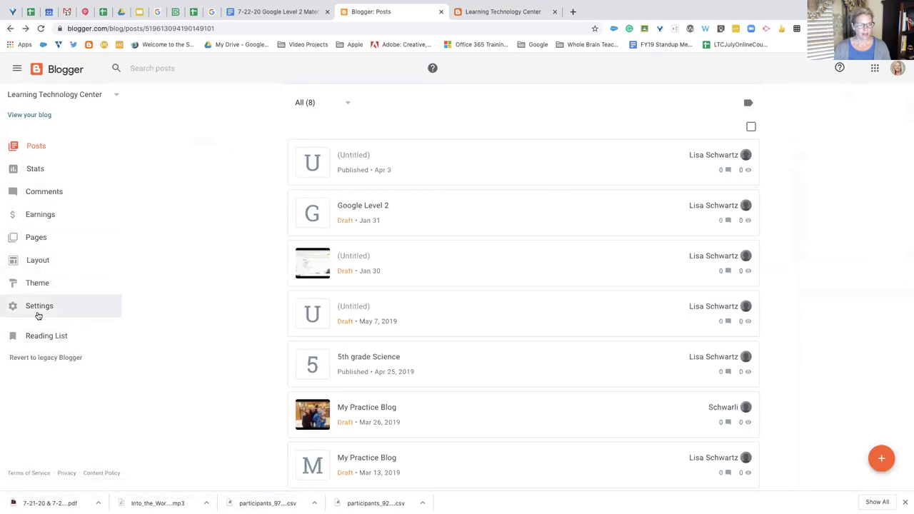
Open Settings and scroll through the Basic, Privacy, Publishing, HTTPS and Permissions sections
{"action": "left_click", "coordinate": [39, 309]}
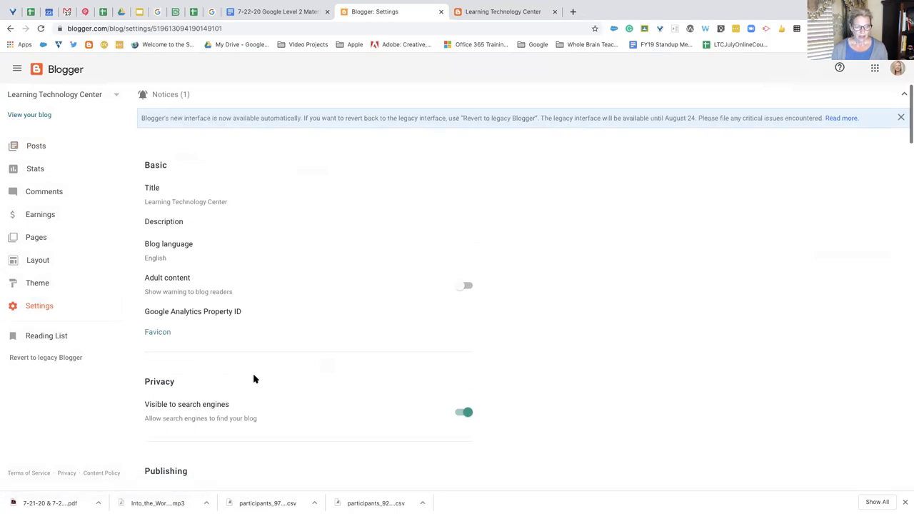
{"action": "scroll", "coordinate": [255, 379], "scroll_direction": "down", "scroll_amount": 2}
{"action": "scroll", "coordinate": [214, 327], "scroll_direction": "up", "scroll_amount": 1}
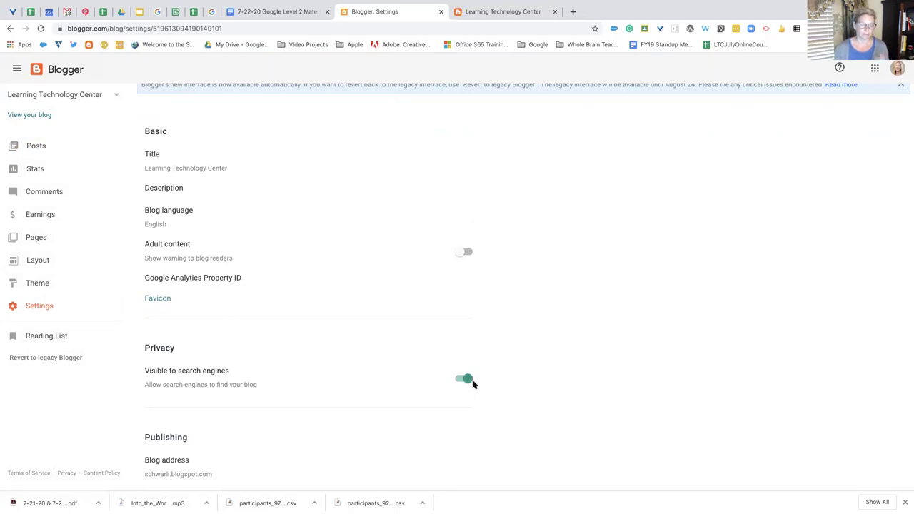
{"action": "scroll", "coordinate": [394, 392], "scroll_direction": "down", "scroll_amount": 2}
{"action": "scroll", "coordinate": [394, 392], "scroll_direction": "down", "scroll_amount": 5}
{"action": "scroll", "coordinate": [394, 391], "scroll_direction": "down", "scroll_amount": 2}
{"action": "scroll", "coordinate": [393, 391], "scroll_direction": "up", "scroll_amount": 2}
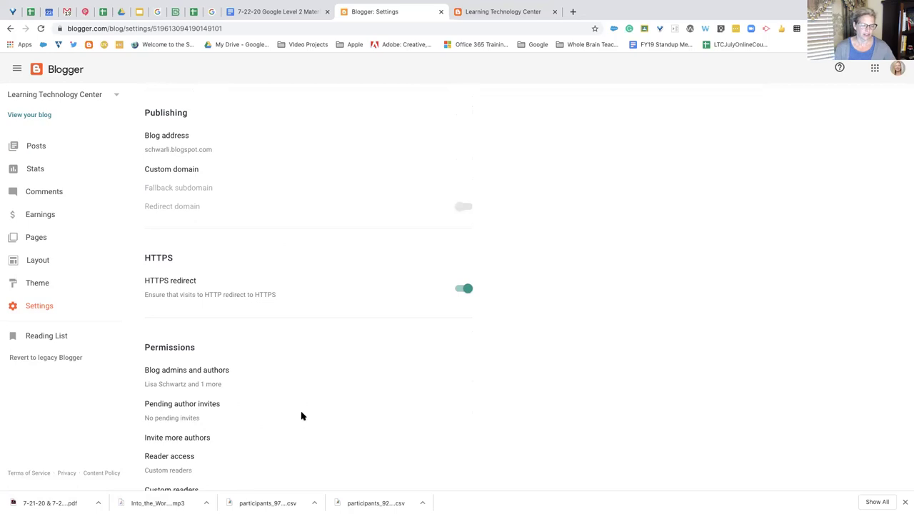
{"action": "scroll", "coordinate": [302, 416], "scroll_direction": "down", "scroll_amount": 3}
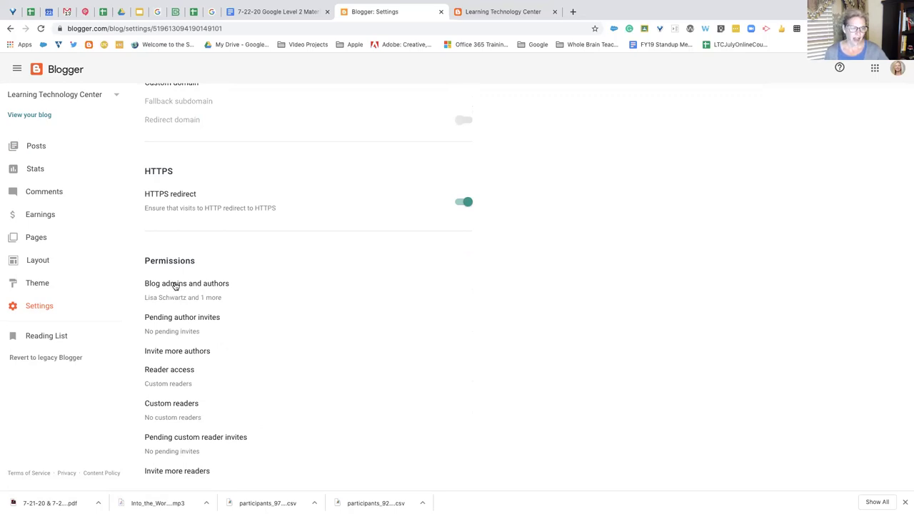
Review the blog admins and authors and their role options, cancelling without changes
{"action": "left_click", "coordinate": [183, 285]}
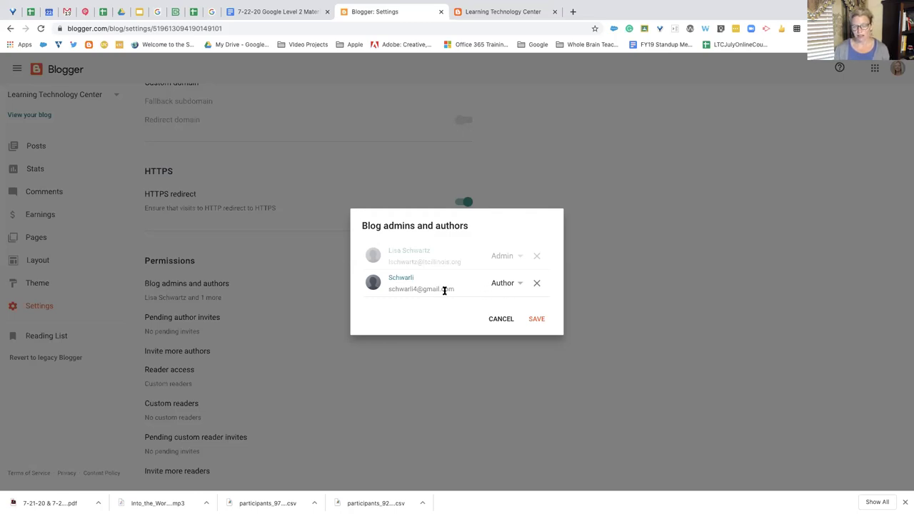
{"action": "left_click", "coordinate": [518, 285]}
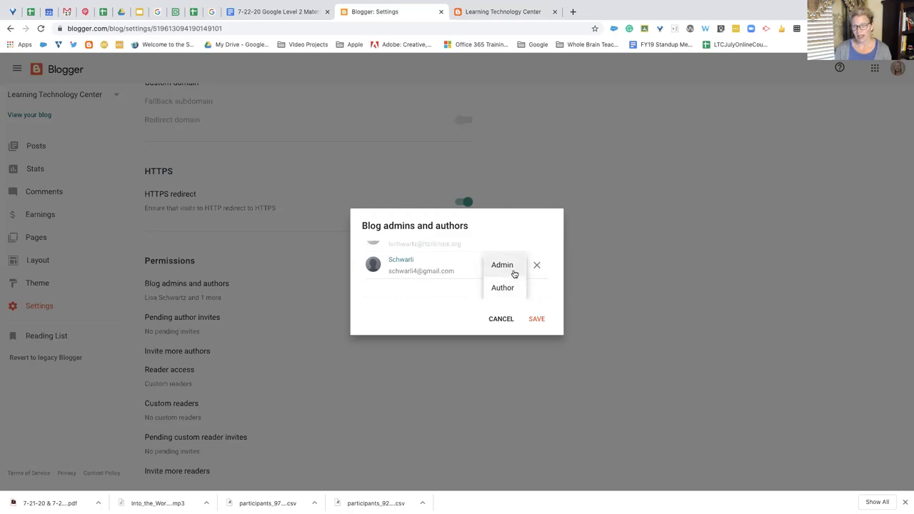
{"action": "left_click", "coordinate": [549, 283]}
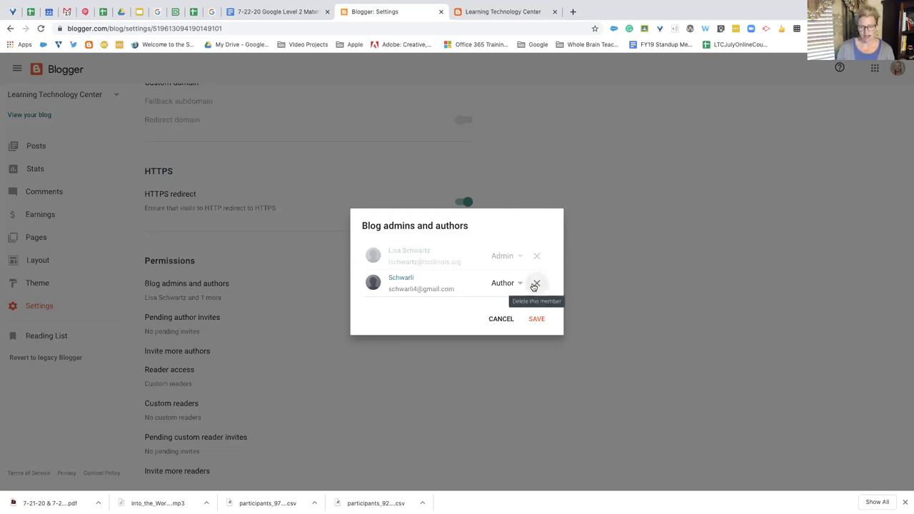
{"action": "left_click", "coordinate": [504, 323]}
Open the Reader access options: Public, Private to authors, Custom readers (selected)
{"action": "scroll", "coordinate": [226, 332], "scroll_direction": "down", "scroll_amount": 1}
{"action": "scroll", "coordinate": [225, 332], "scroll_direction": "down", "scroll_amount": 2}
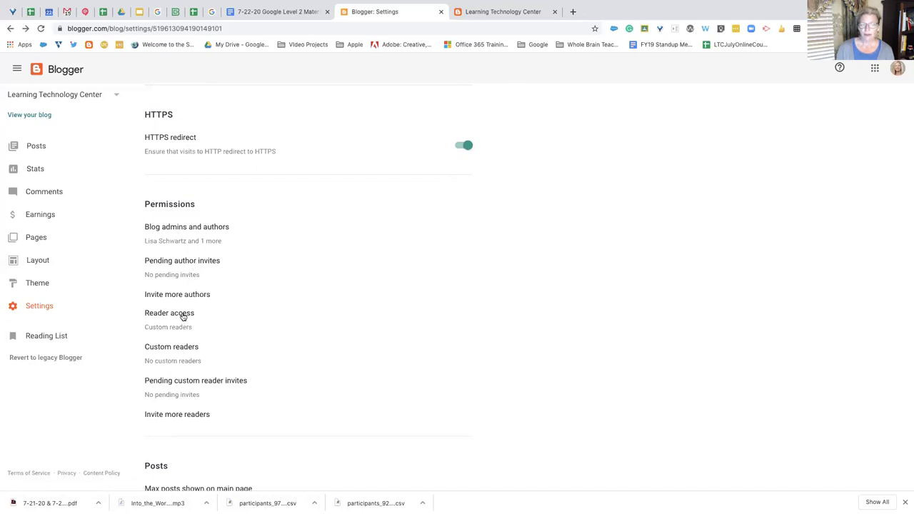
{"action": "left_click", "coordinate": [183, 316]}
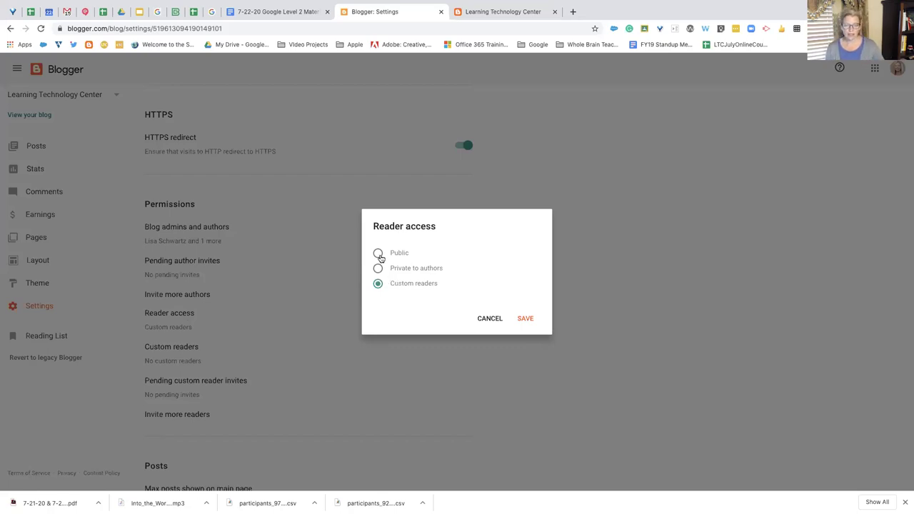
Cancel and reopen the Reader access choices, leaving Custom readers selected
{"action": "left_click", "coordinate": [492, 319]}
{"action": "left_click", "coordinate": [178, 317]}
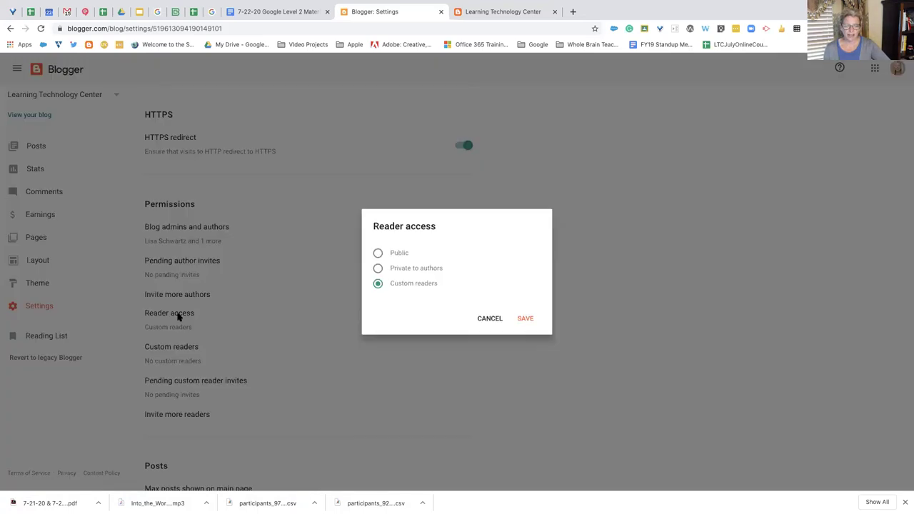
{"action": "left_click", "coordinate": [493, 319]}
Save the empty Custom readers list, then reopen it and close it unchanged
{"action": "left_click", "coordinate": [192, 349]}
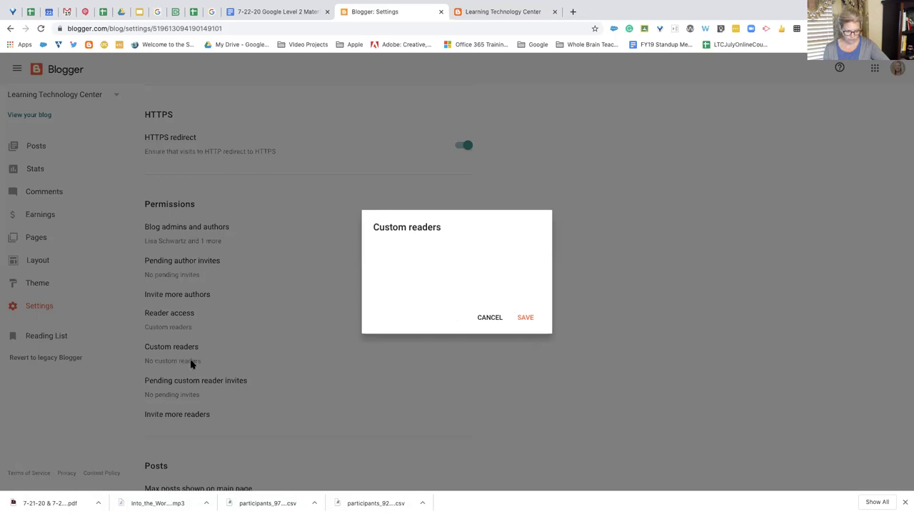
{"action": "left_click", "coordinate": [531, 319]}
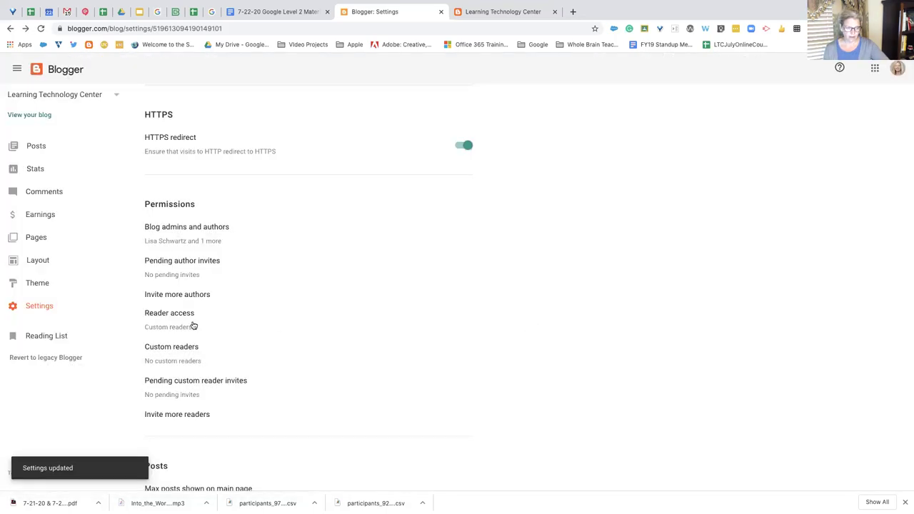
{"action": "left_click", "coordinate": [188, 350]}
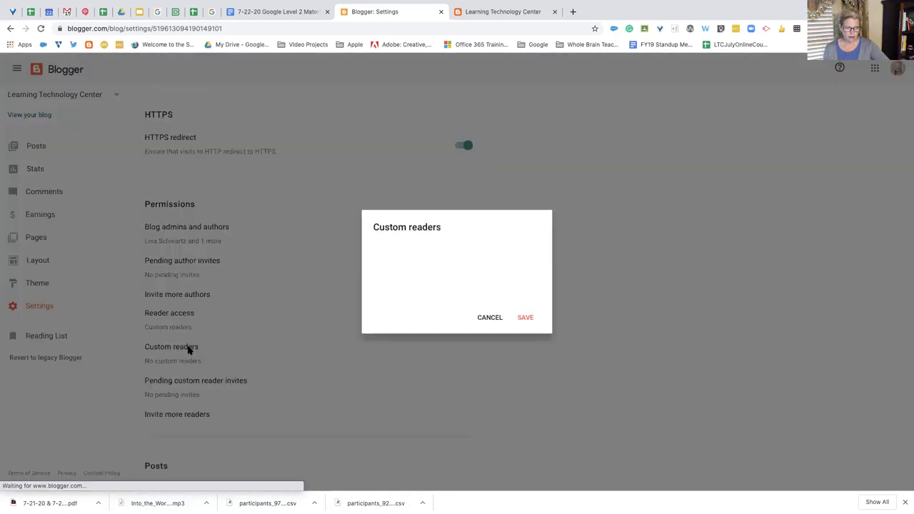
{"action": "left_click", "coordinate": [489, 318]}
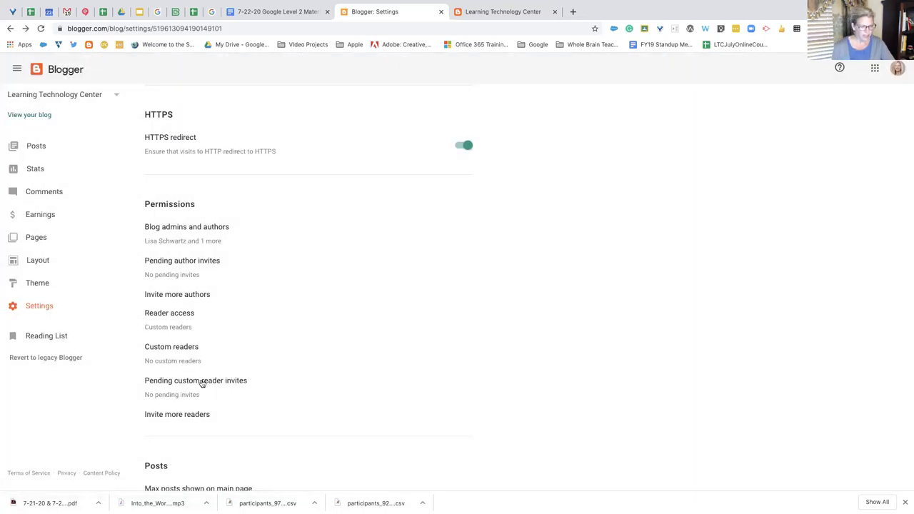
{"action": "left_click", "coordinate": [198, 383]}
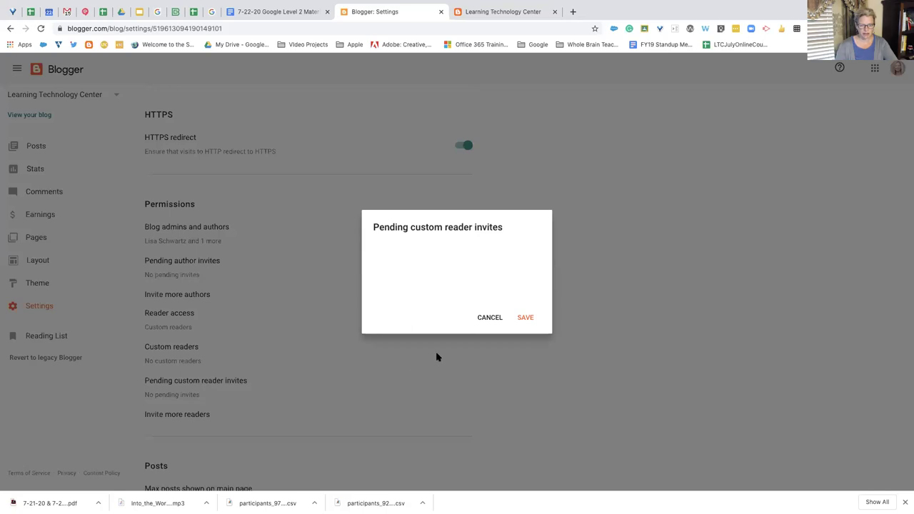
{"action": "left_click", "coordinate": [488, 318]}
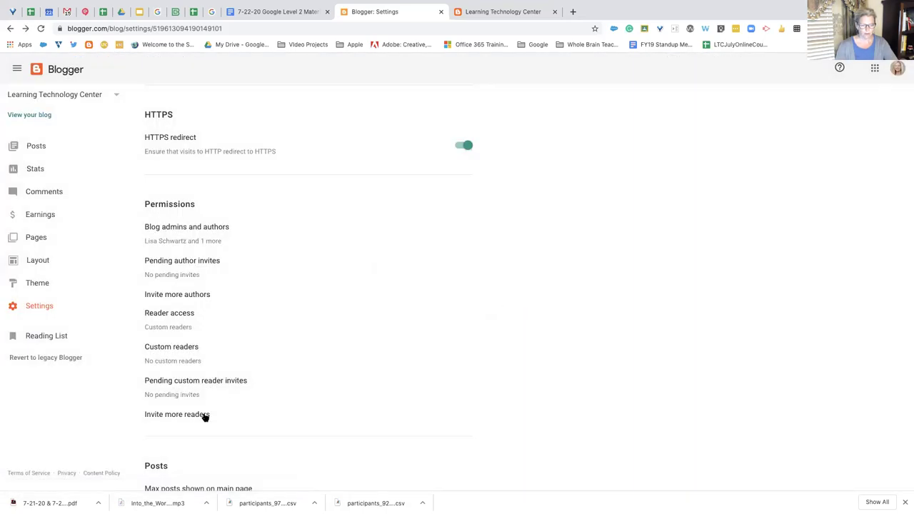
{"action": "left_click", "coordinate": [204, 415]}
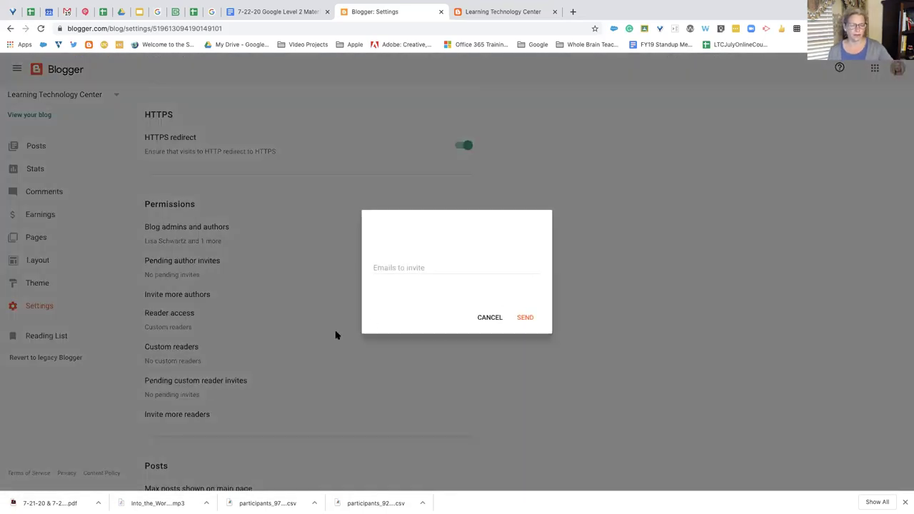
{"action": "left_click", "coordinate": [386, 270]}
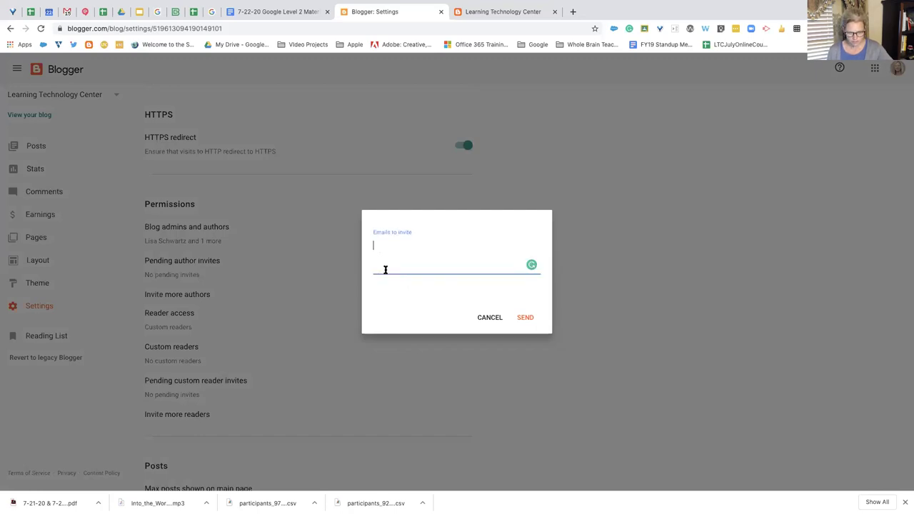
{"action": "left_click", "coordinate": [480, 318]}
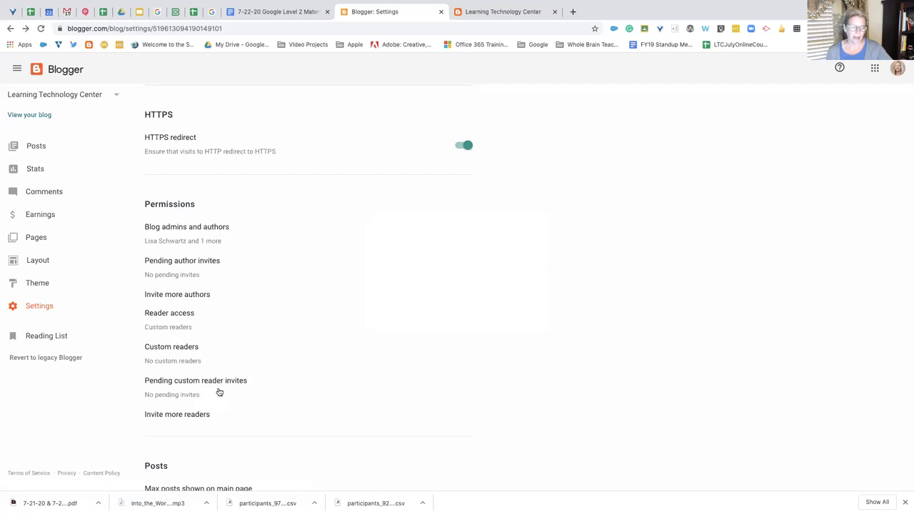
{"action": "scroll", "coordinate": [256, 405], "scroll_direction": "down", "scroll_amount": 1}
{"action": "scroll", "coordinate": [256, 405], "scroll_direction": "up", "scroll_amount": 3}
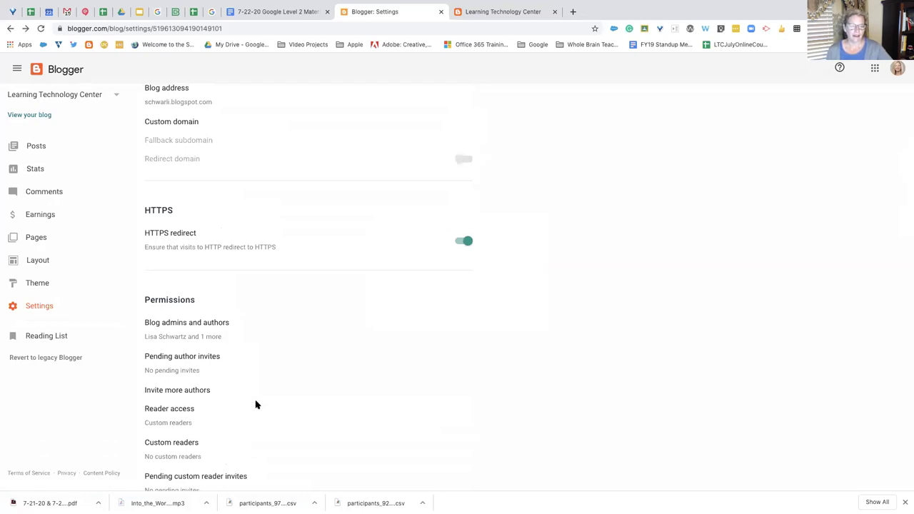
Show slide 39 'Blogger Challenge' in Google Slides, then return to the Blogger settings tab
{"action": "left_click", "coordinate": [139, 13]}
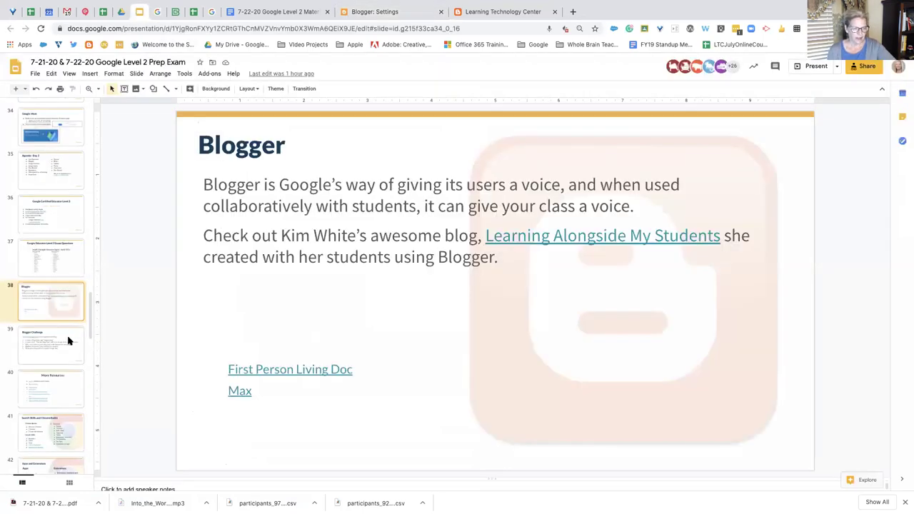
{"action": "left_click", "coordinate": [69, 341]}
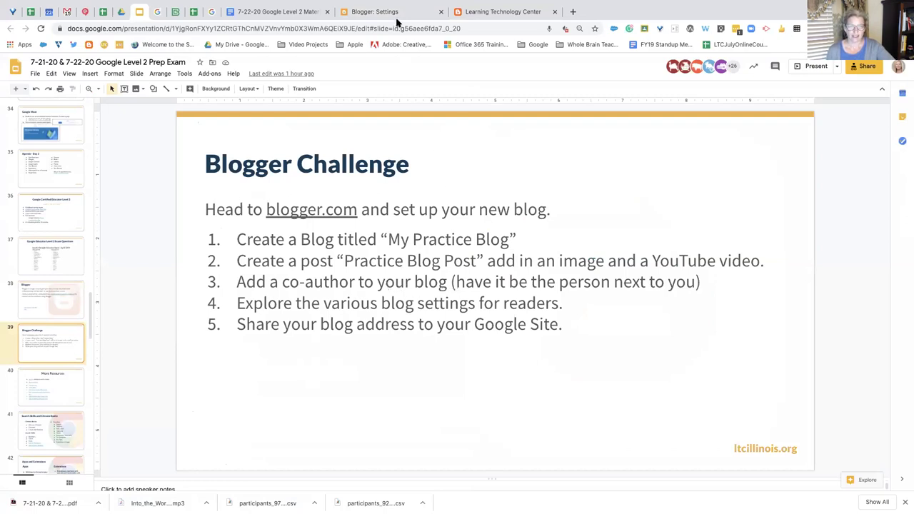
{"action": "left_click", "coordinate": [374, 13]}
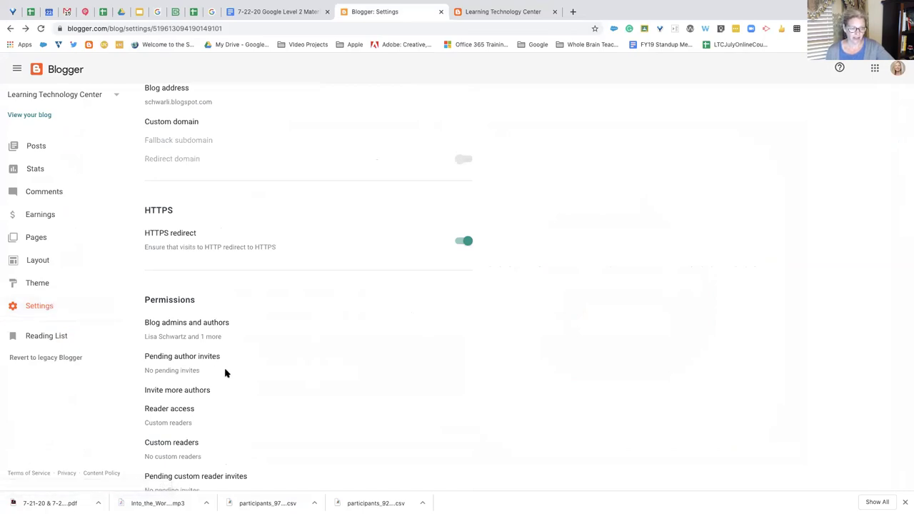
{"action": "scroll", "coordinate": [224, 373], "scroll_direction": "down", "scroll_amount": 3}
{"action": "scroll", "coordinate": [224, 372], "scroll_direction": "down", "scroll_amount": 2}
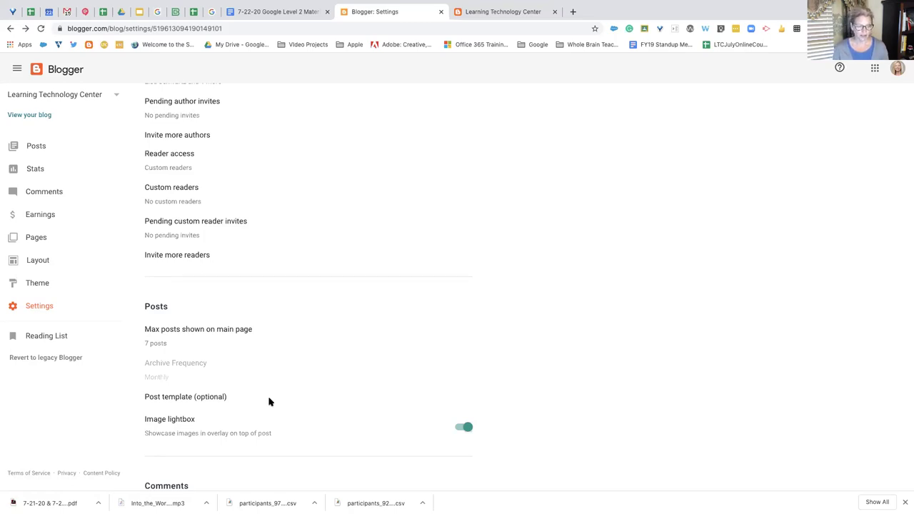
{"action": "scroll", "coordinate": [267, 403], "scroll_direction": "down", "scroll_amount": 1}
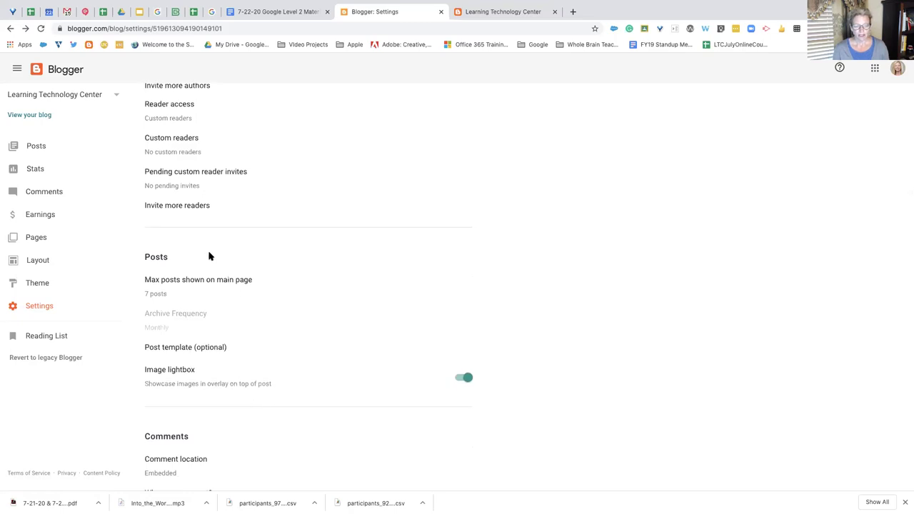
{"action": "scroll", "coordinate": [233, 421], "scroll_direction": "down", "scroll_amount": 3}
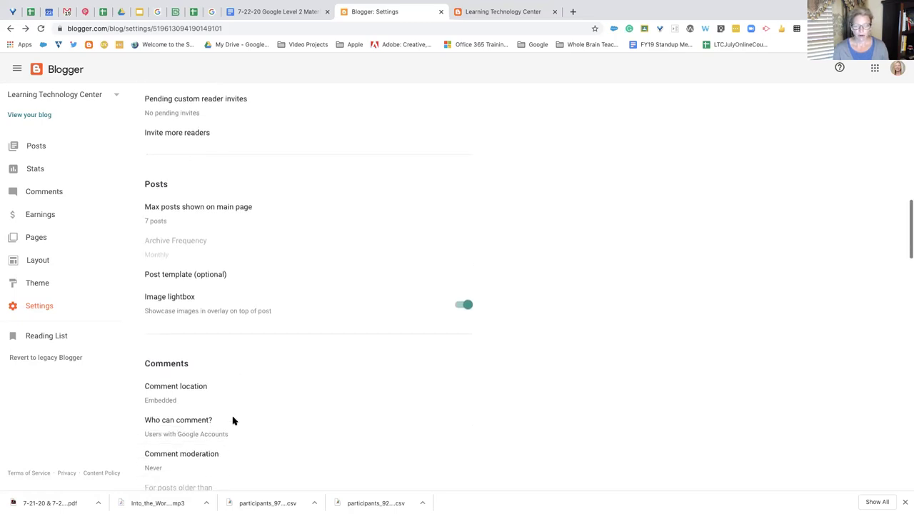
{"action": "scroll", "coordinate": [232, 421], "scroll_direction": "down", "scroll_amount": 1}
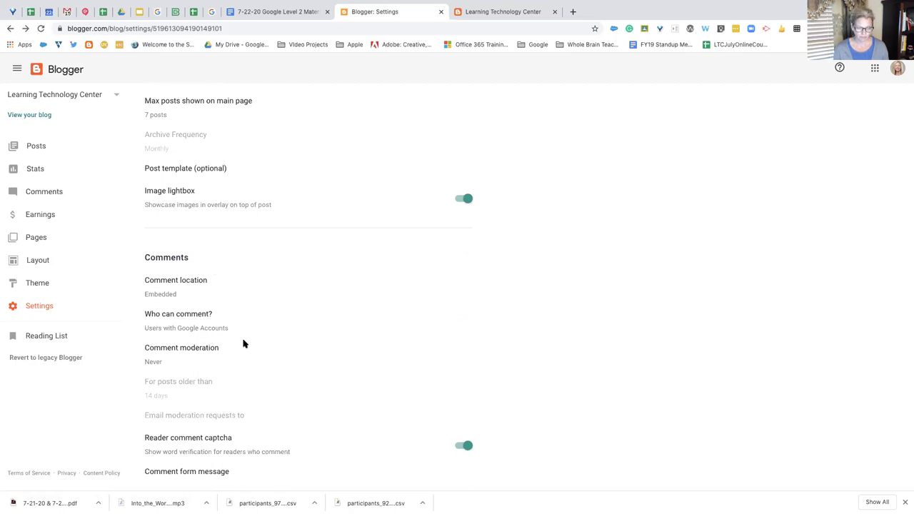
{"action": "scroll", "coordinate": [232, 337], "scroll_direction": "down", "scroll_amount": 6}
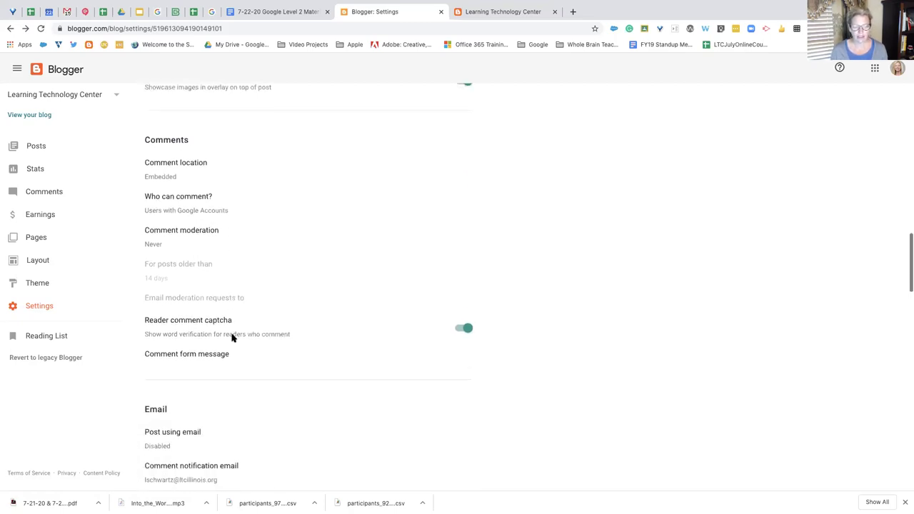
{"action": "scroll", "coordinate": [232, 337], "scroll_direction": "down", "scroll_amount": 1}
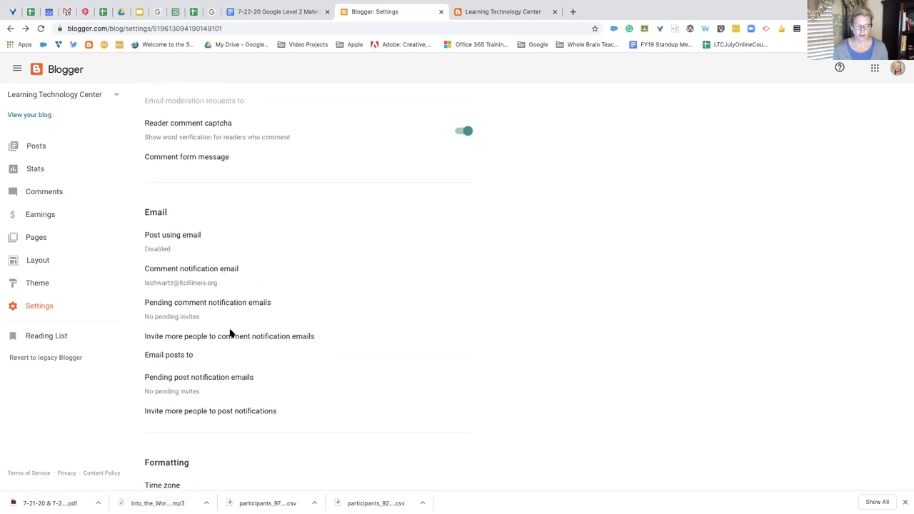
{"action": "scroll", "coordinate": [238, 363], "scroll_direction": "down", "scroll_amount": 3}
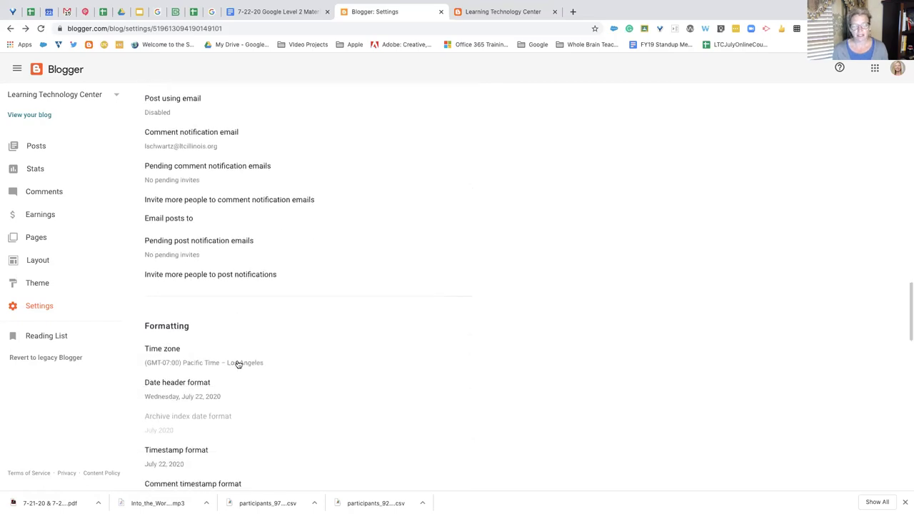
{"action": "scroll", "coordinate": [263, 385], "scroll_direction": "down", "scroll_amount": 2}
{"action": "scroll", "coordinate": [263, 385], "scroll_direction": "down", "scroll_amount": 1}
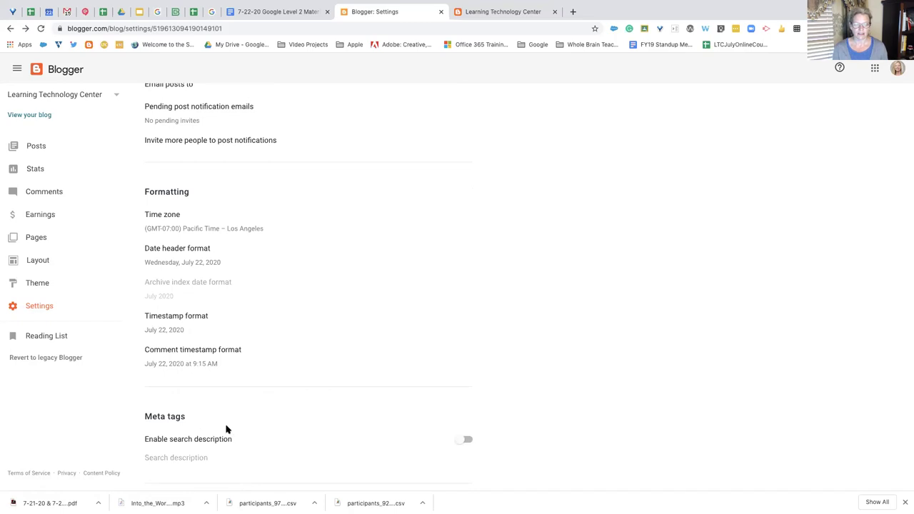
{"action": "scroll", "coordinate": [339, 422], "scroll_direction": "down", "scroll_amount": 4}
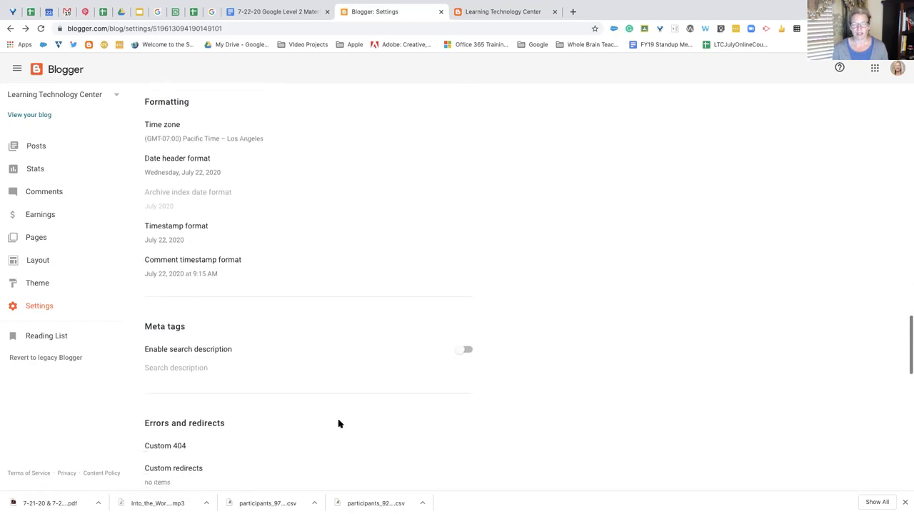
{"action": "scroll", "coordinate": [338, 423], "scroll_direction": "down", "scroll_amount": 5}
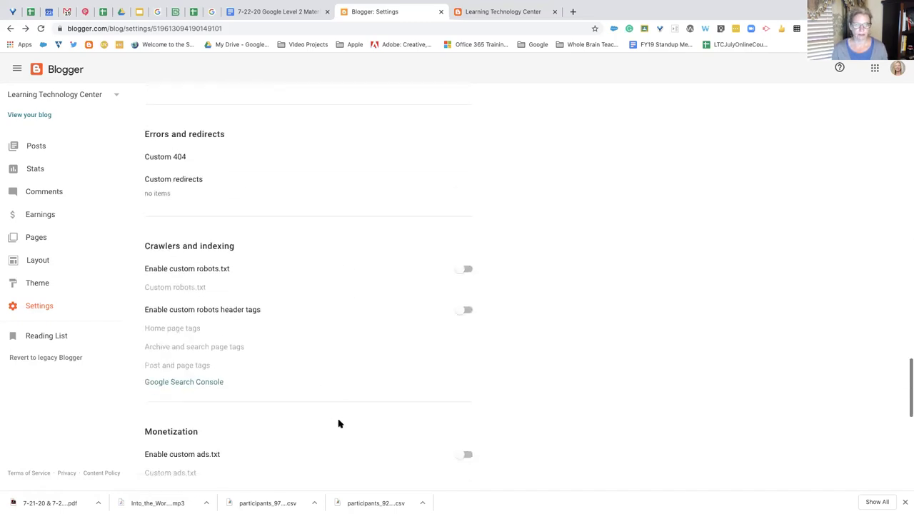
{"action": "scroll", "coordinate": [338, 424], "scroll_direction": "down", "scroll_amount": 5}
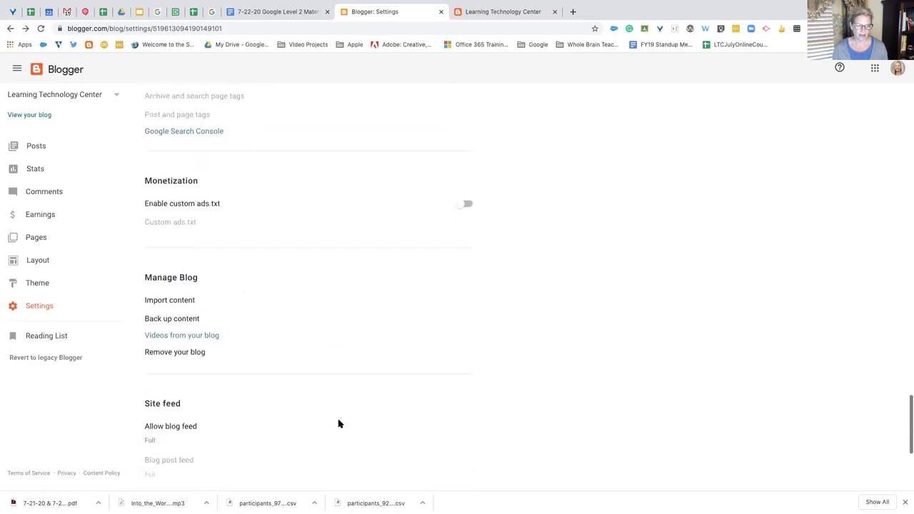
{"action": "scroll", "coordinate": [338, 424], "scroll_direction": "down", "scroll_amount": 2}
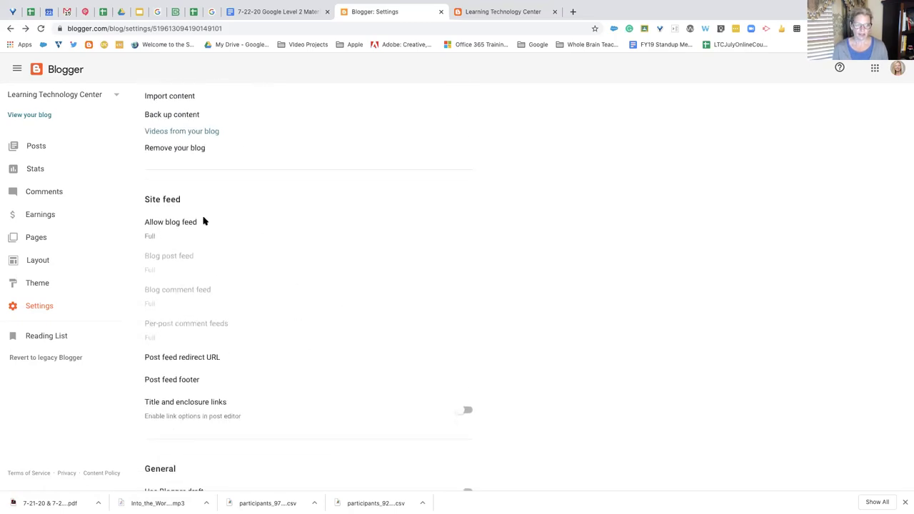
{"action": "scroll", "coordinate": [254, 464], "scroll_direction": "up", "scroll_amount": 15}
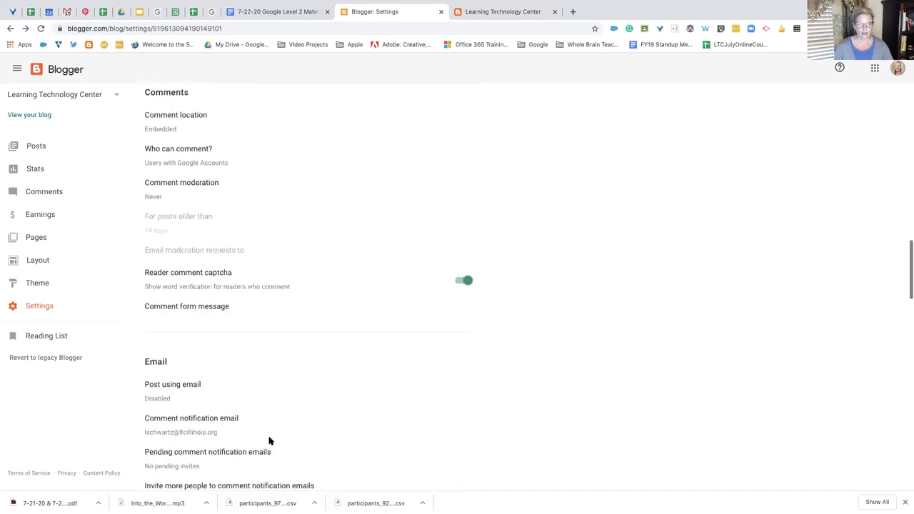
{"action": "mouse_move", "coordinate": [404, 7]}
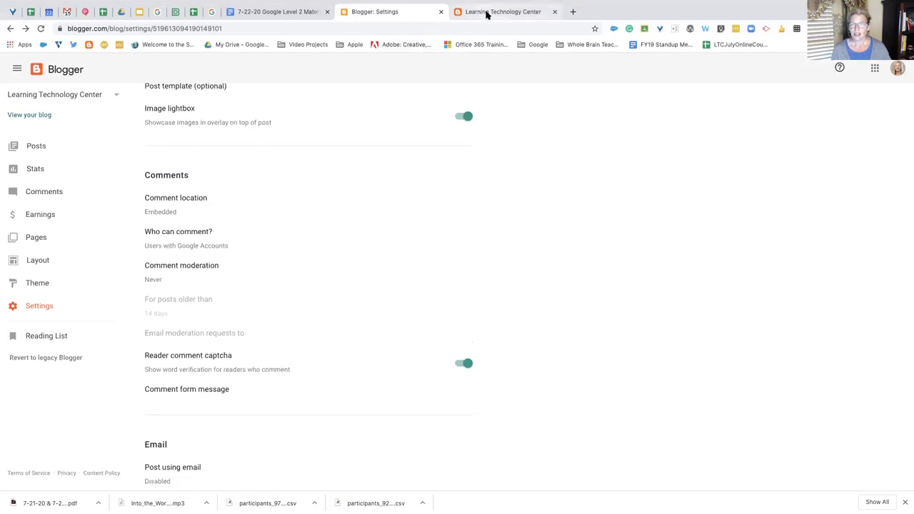
View the Learning Technology Center blog, then load controlaltachieve.com in a new browser tab
{"action": "left_click", "coordinate": [485, 12]}
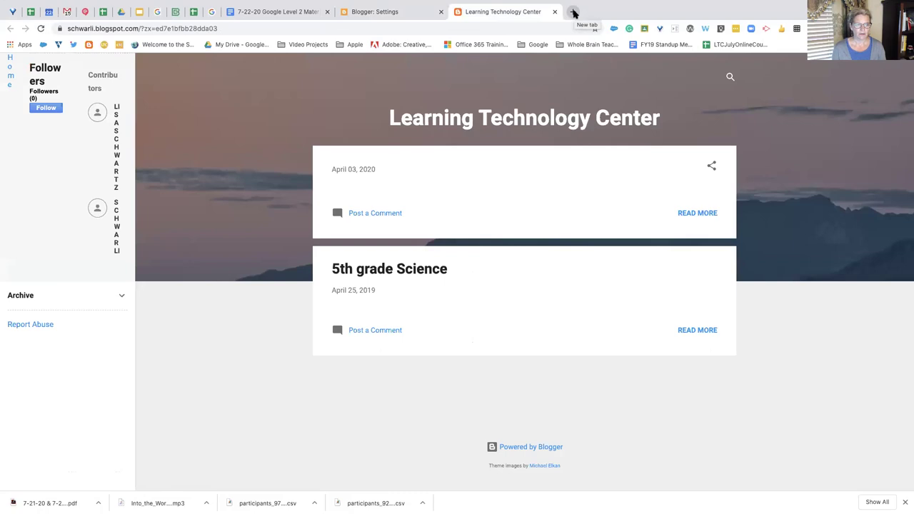
{"action": "left_click", "coordinate": [573, 13]}
{"action": "type", "text": "c"}
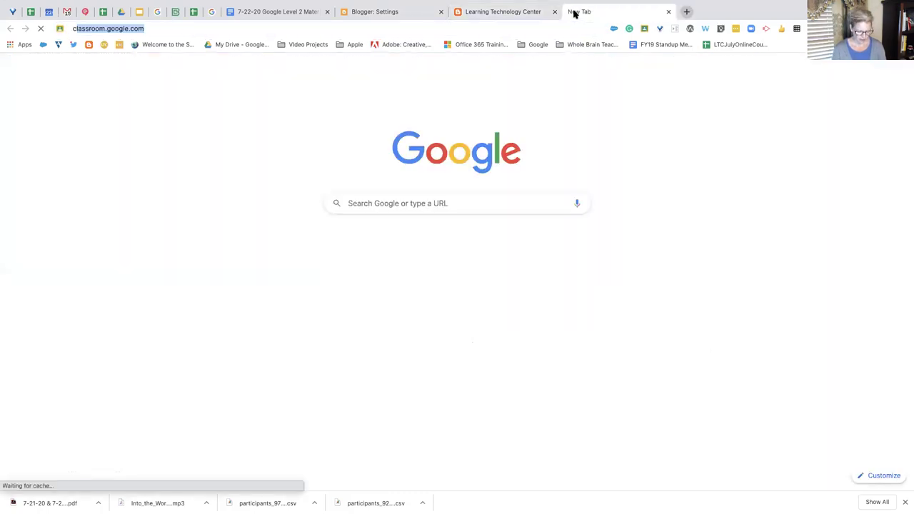
{"action": "type", "text": "on"}
{"action": "key", "text": "Return"}
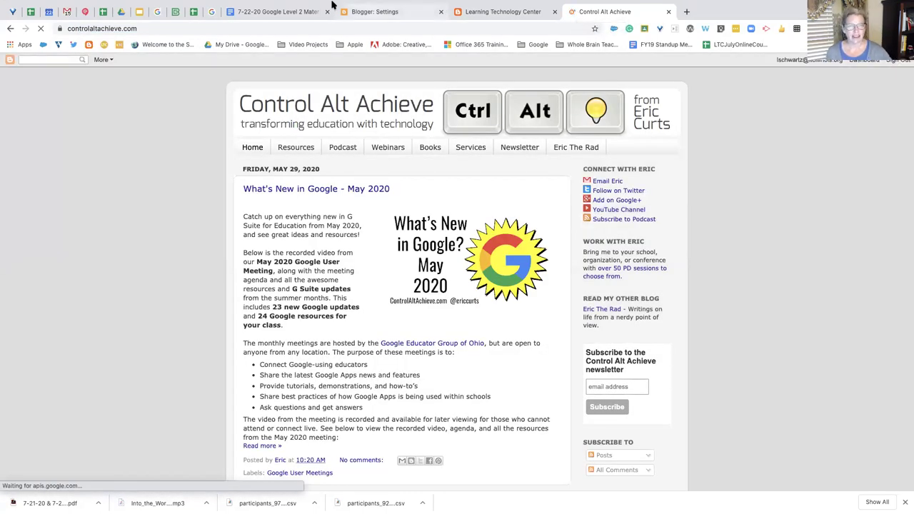
{"action": "left_click", "coordinate": [140, 13]}
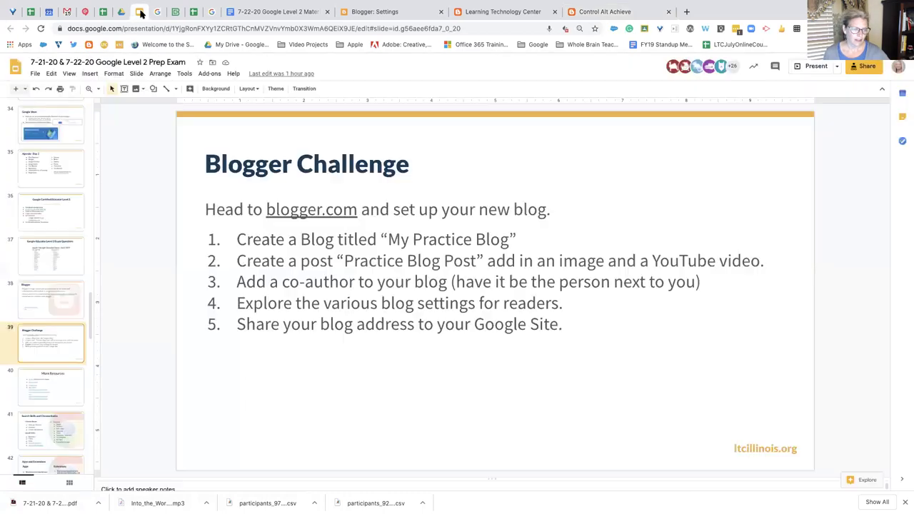
{"action": "left_click", "coordinate": [68, 304]}
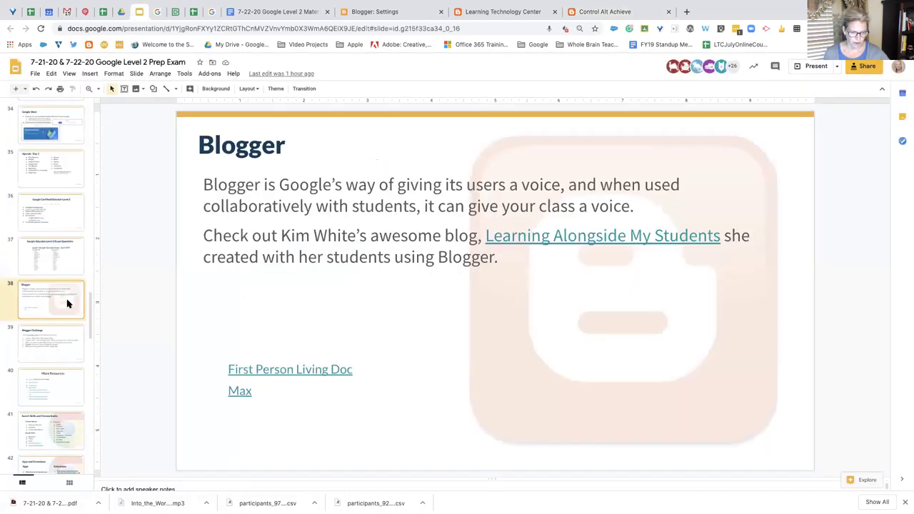
{"action": "left_click", "coordinate": [56, 344]}
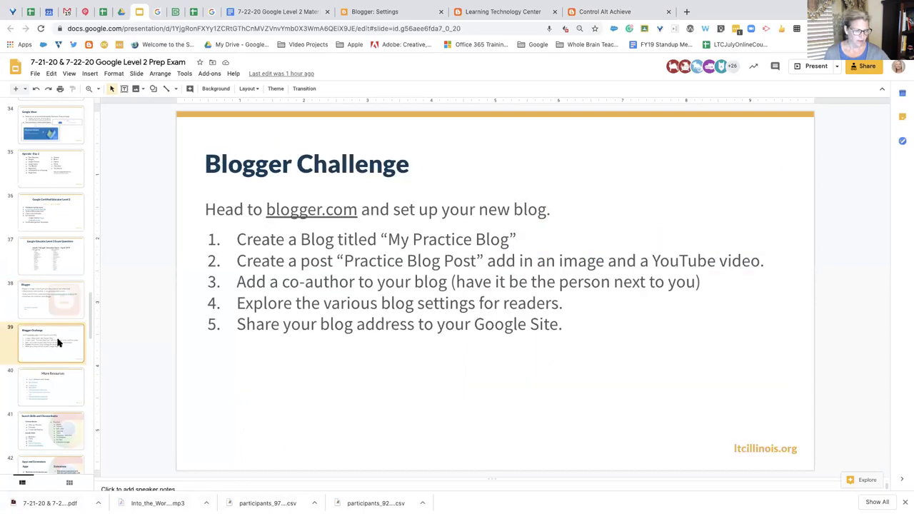
{"action": "scroll", "coordinate": [60, 398], "scroll_direction": "down", "scroll_amount": 1}
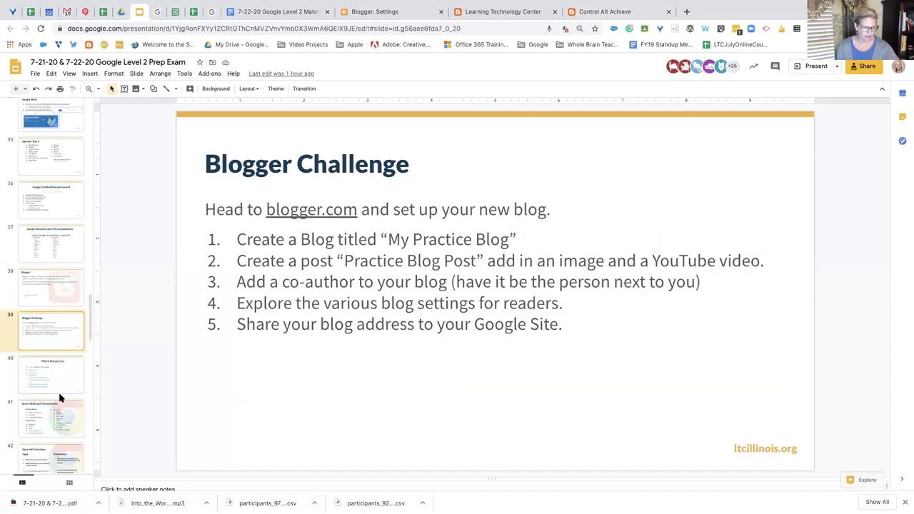
Return to the Control Alt Achieve blog home page, led by the 'What's New in Google - May 2020' post
{"action": "left_click", "coordinate": [608, 14]}
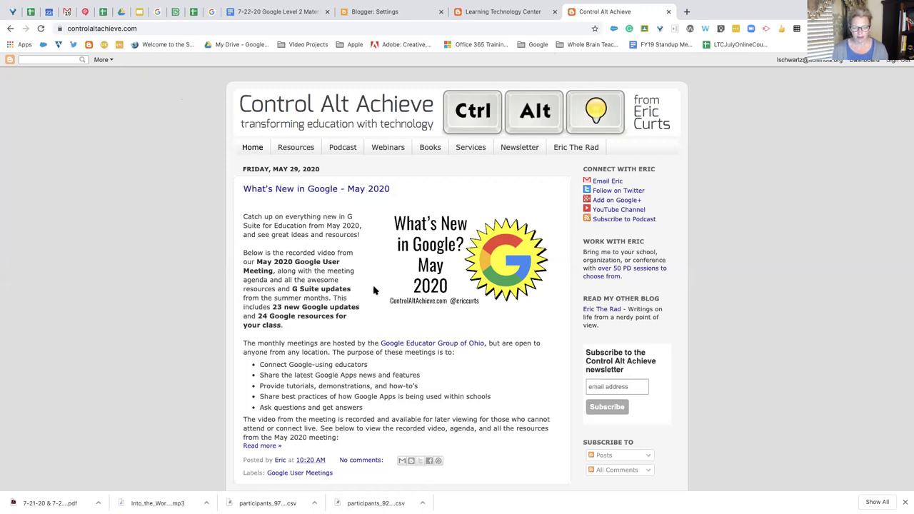
{"action": "scroll", "coordinate": [374, 290], "scroll_direction": "down", "scroll_amount": 5}
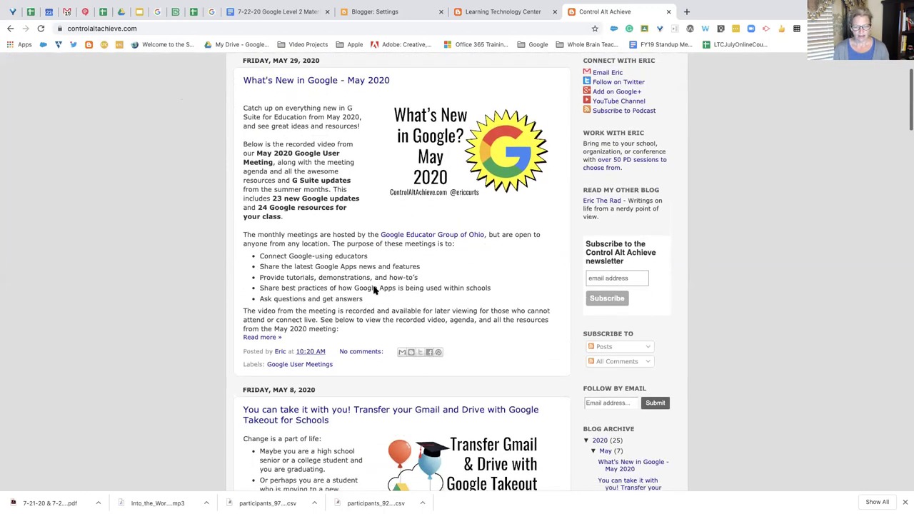
{"action": "scroll", "coordinate": [373, 289], "scroll_direction": "up", "scroll_amount": 5}
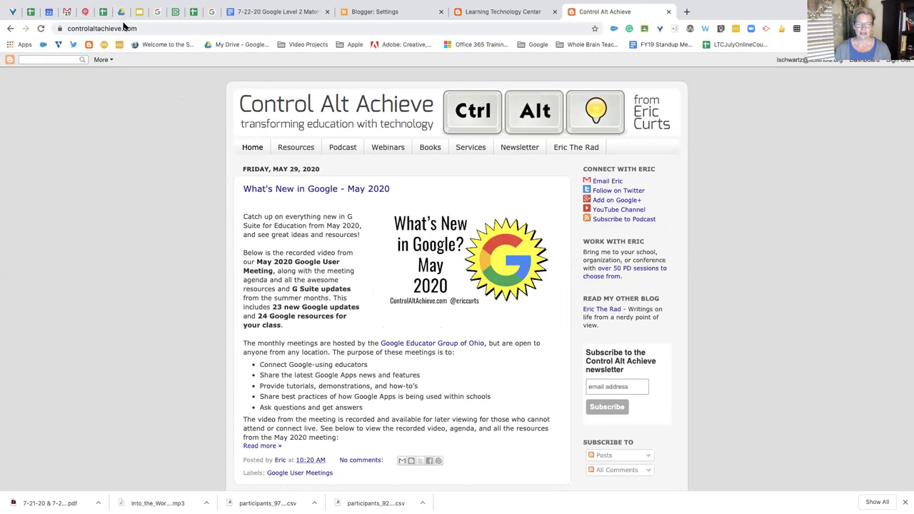
Open Eric's Resources page and browse its Topic Resources and Subject Resources icons
{"action": "left_click", "coordinate": [292, 148]}
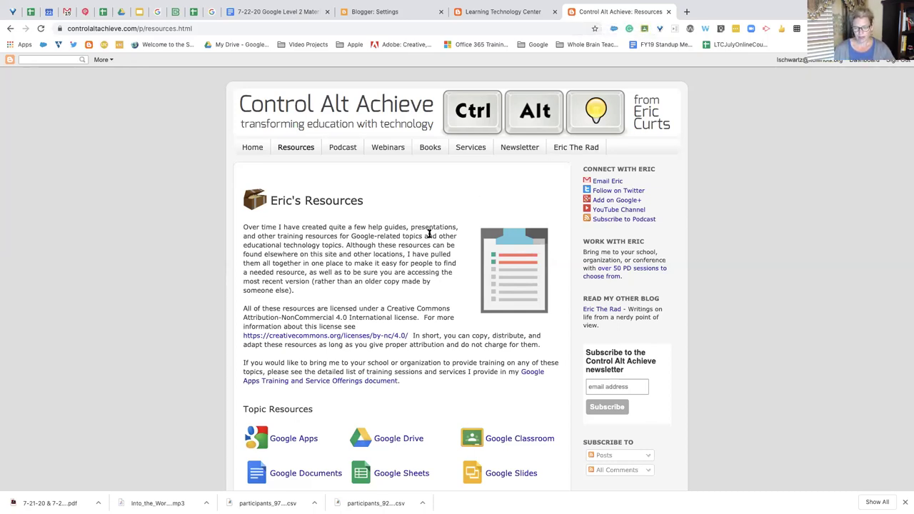
{"action": "scroll", "coordinate": [429, 233], "scroll_direction": "down", "scroll_amount": 3}
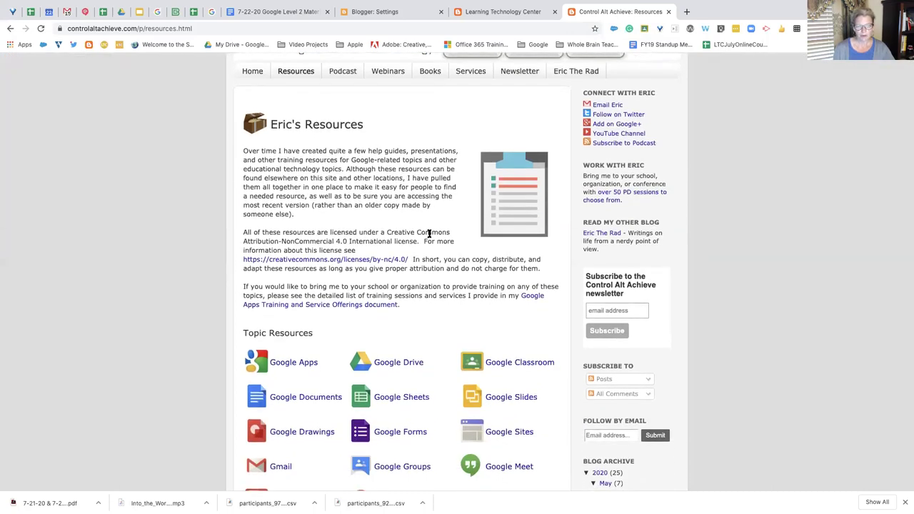
{"action": "scroll", "coordinate": [342, 257], "scroll_direction": "down", "scroll_amount": 3}
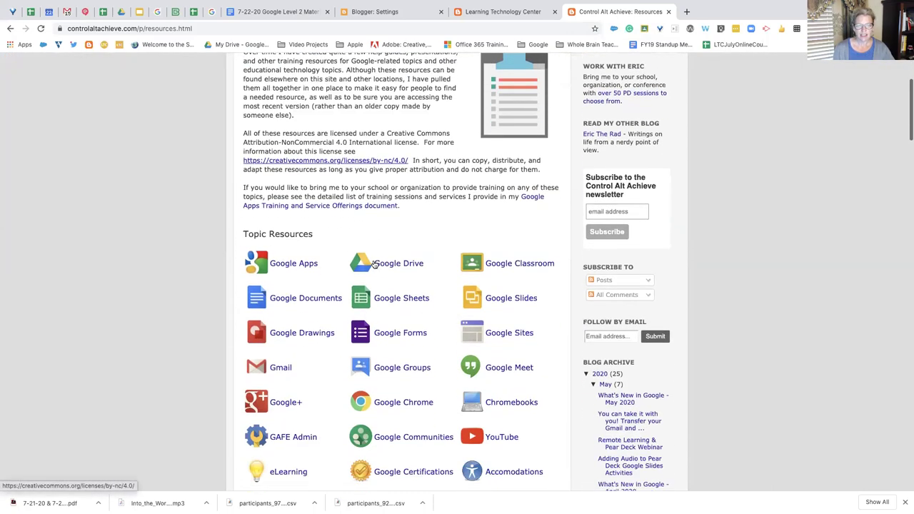
{"action": "scroll", "coordinate": [398, 279], "scroll_direction": "down", "scroll_amount": 3}
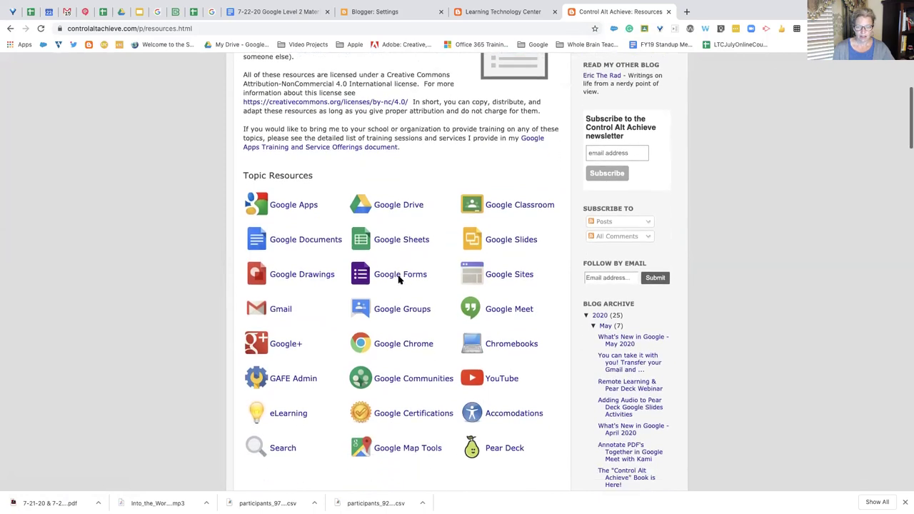
{"action": "scroll", "coordinate": [398, 279], "scroll_direction": "down", "scroll_amount": 3}
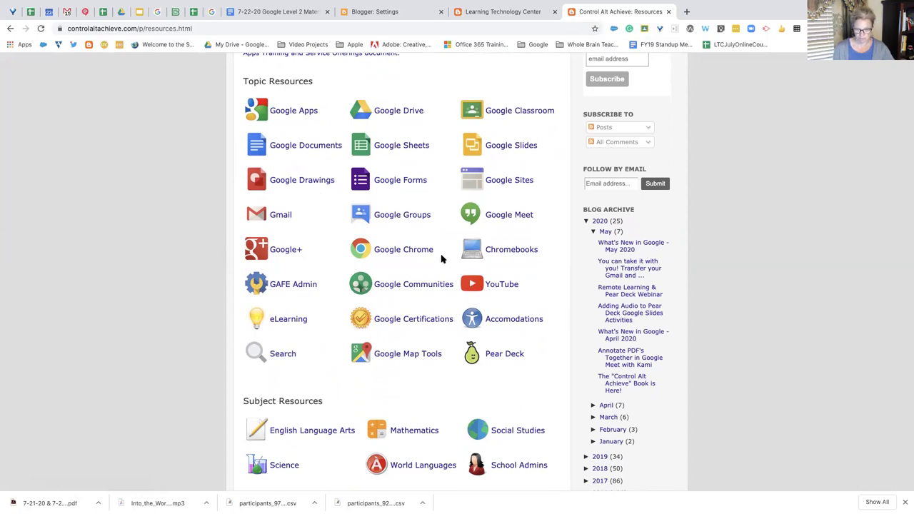
{"action": "scroll", "coordinate": [441, 259], "scroll_direction": "down", "scroll_amount": 4}
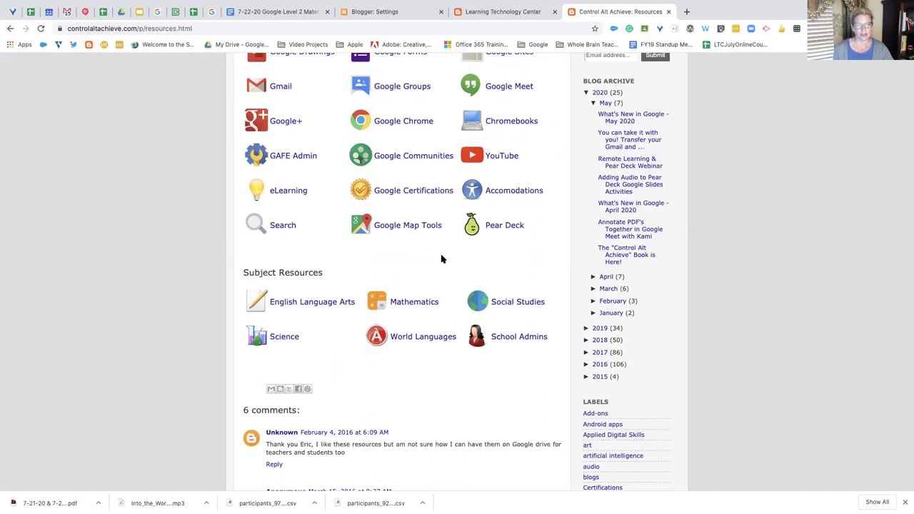
{"action": "scroll", "coordinate": [441, 259], "scroll_direction": "up", "scroll_amount": 7}
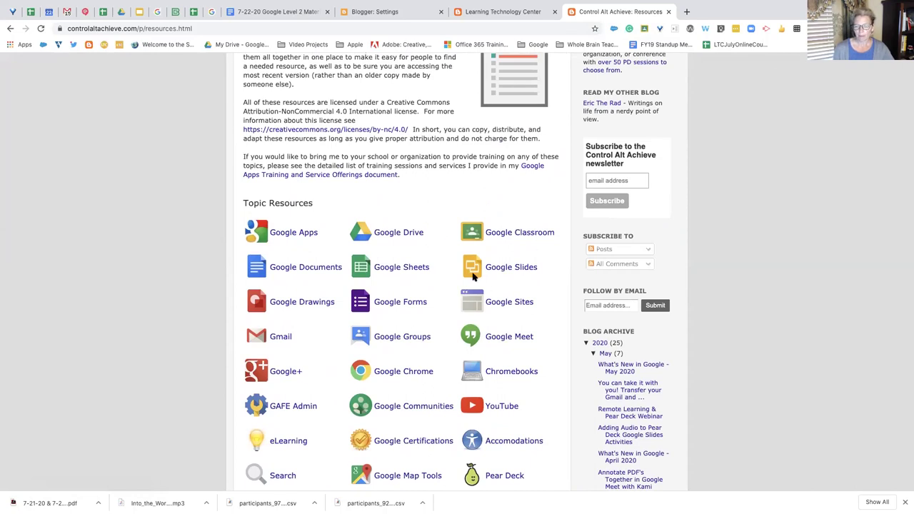
{"action": "scroll", "coordinate": [518, 304], "scroll_direction": "up", "scroll_amount": 3}
{"action": "scroll", "coordinate": [516, 305], "scroll_direction": "down", "scroll_amount": 2}
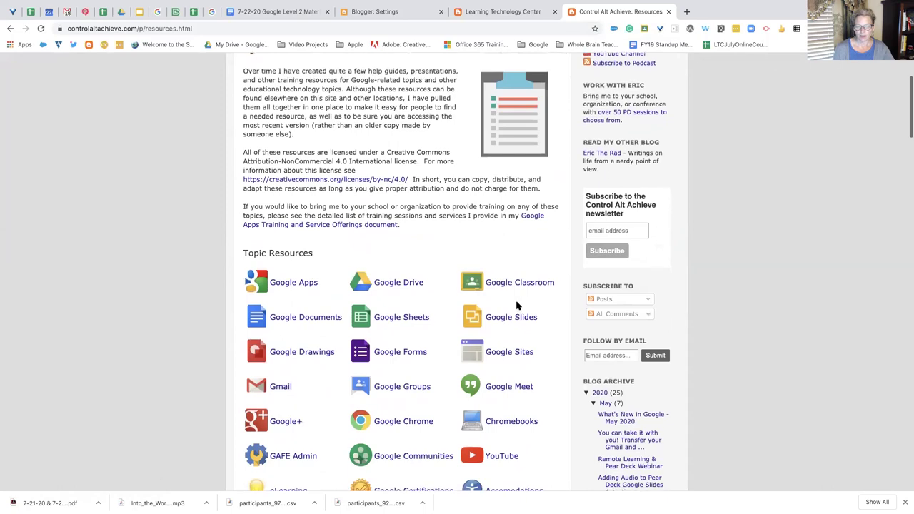
{"action": "scroll", "coordinate": [517, 305], "scroll_direction": "down", "scroll_amount": 2}
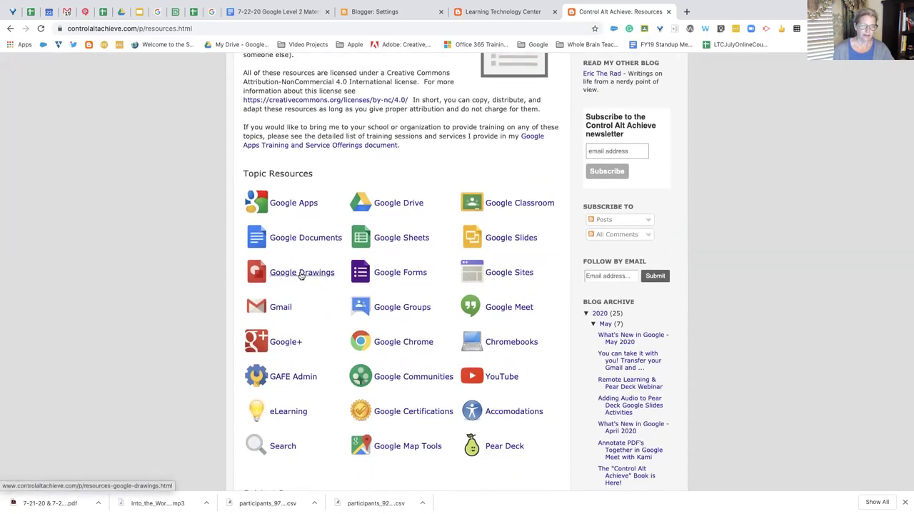
Open Google Drawings Resources and review its General, Graphic Organizers, Math, Games and Writing links
{"action": "left_click", "coordinate": [313, 275]}
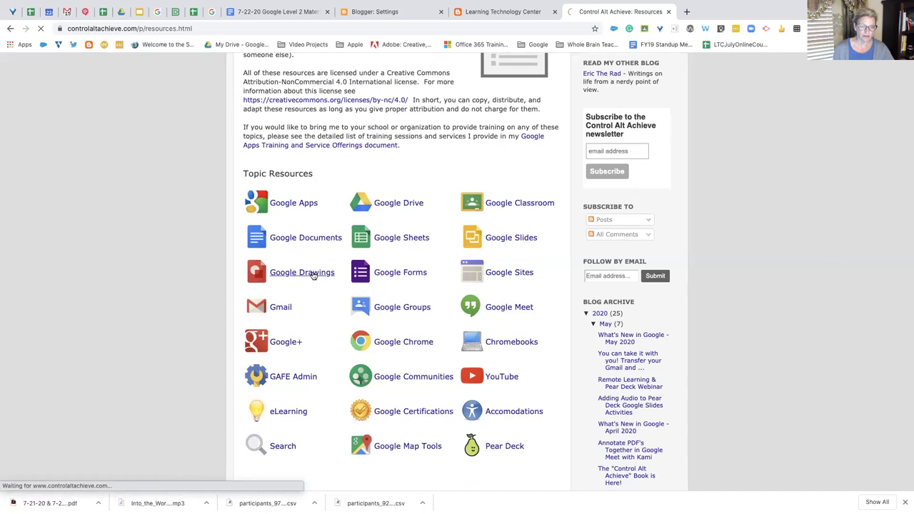
{"action": "scroll", "coordinate": [312, 275], "scroll_direction": "down", "scroll_amount": 2}
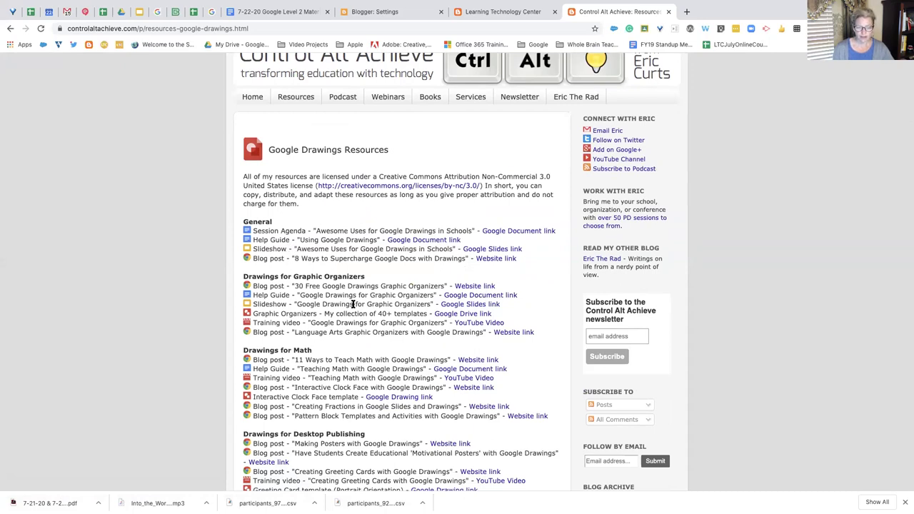
{"action": "scroll", "coordinate": [350, 304], "scroll_direction": "down", "scroll_amount": 3}
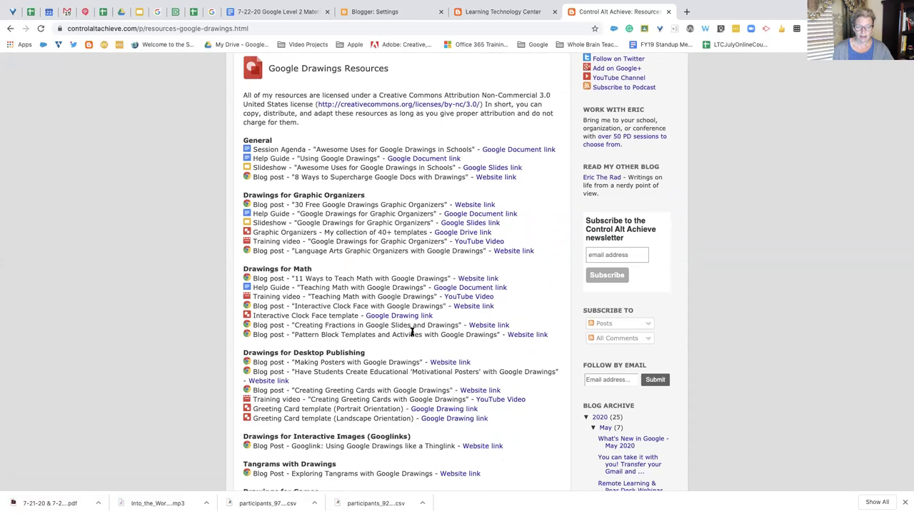
{"action": "scroll", "coordinate": [412, 330], "scroll_direction": "down", "scroll_amount": 4}
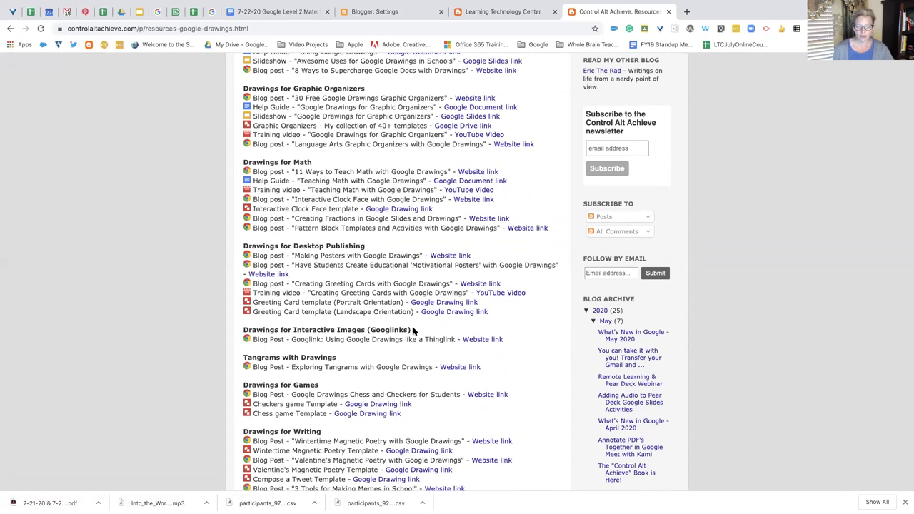
{"action": "scroll", "coordinate": [412, 329], "scroll_direction": "down", "scroll_amount": 4}
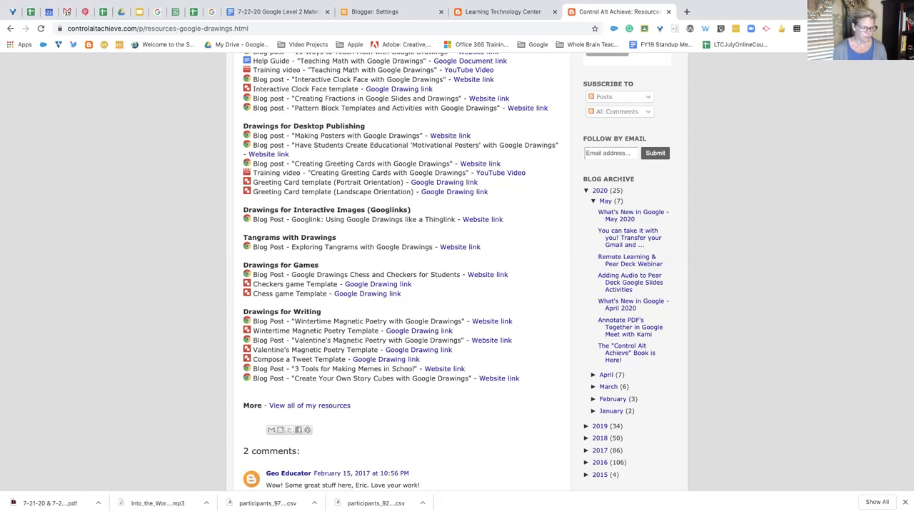
{"action": "scroll", "coordinate": [307, 151], "scroll_direction": "up", "scroll_amount": 10}
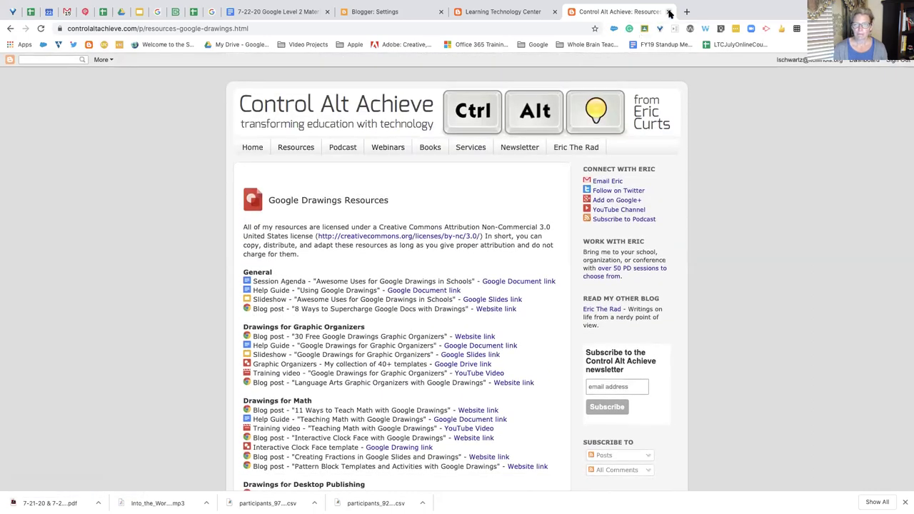
Close the Control Alt Achieve and Learning Technology Center blogs, returning to the Blogger Challenge slide
{"action": "left_click", "coordinate": [668, 12]}
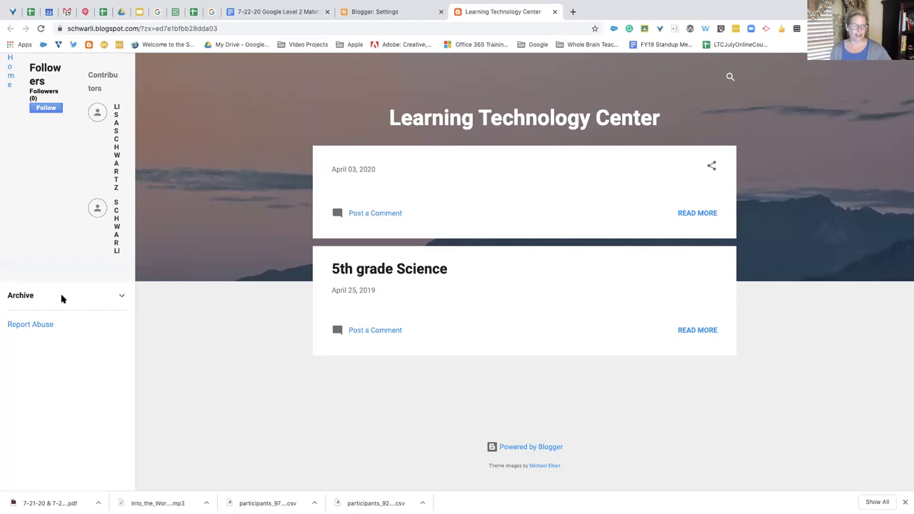
{"action": "left_click", "coordinate": [121, 297]}
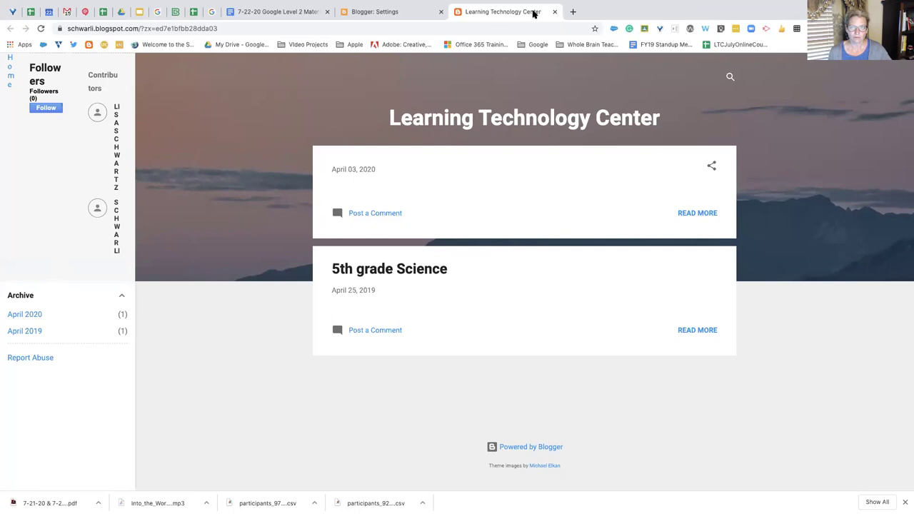
{"action": "left_click", "coordinate": [554, 12]}
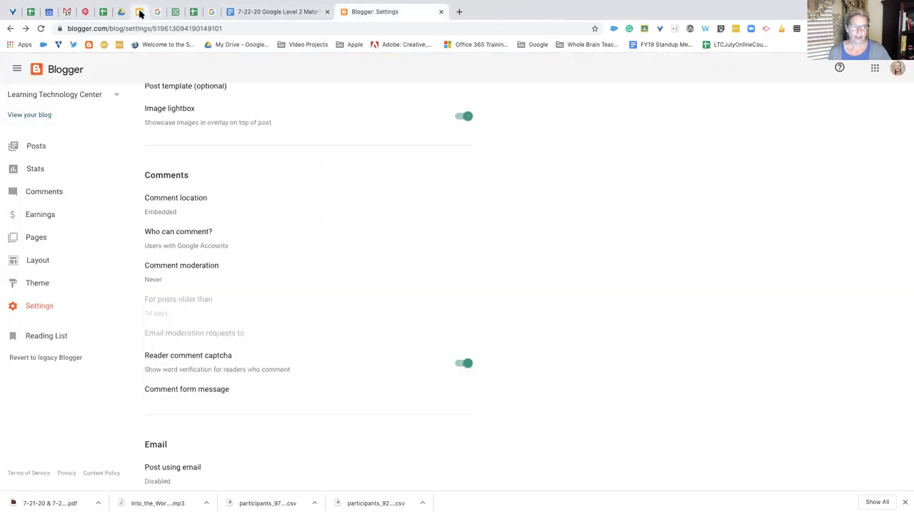
{"action": "left_click", "coordinate": [139, 12]}
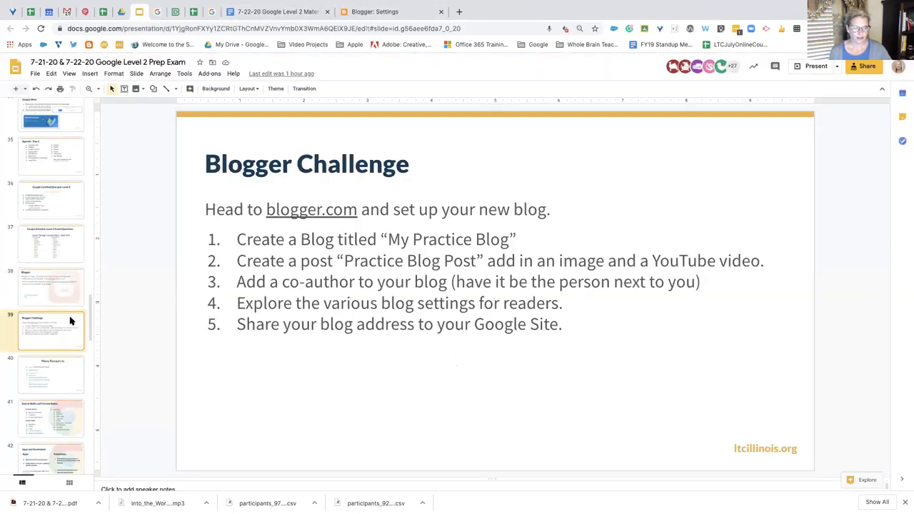
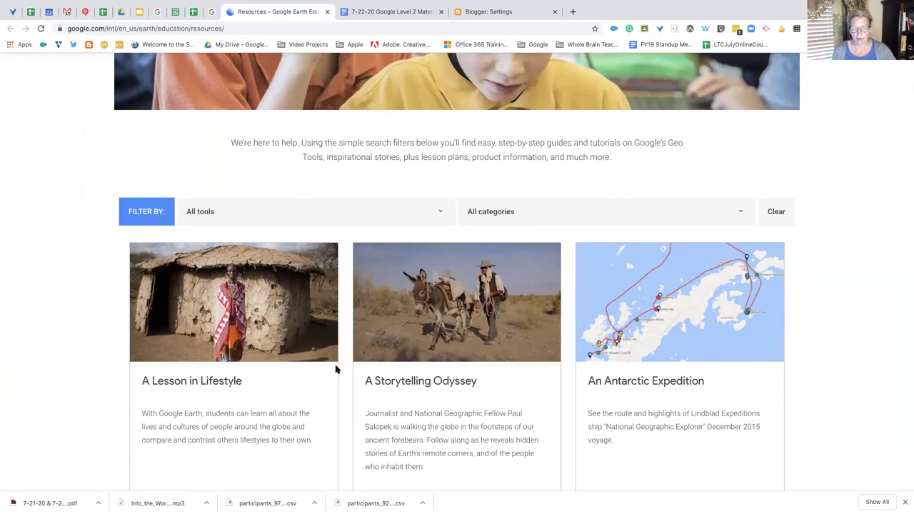
Scroll to the Baseball for All card and open its Hitting Home Runs lesson plan PDF
{"action": "scroll", "coordinate": [450, 405], "scroll_direction": "down", "scroll_amount": 5}
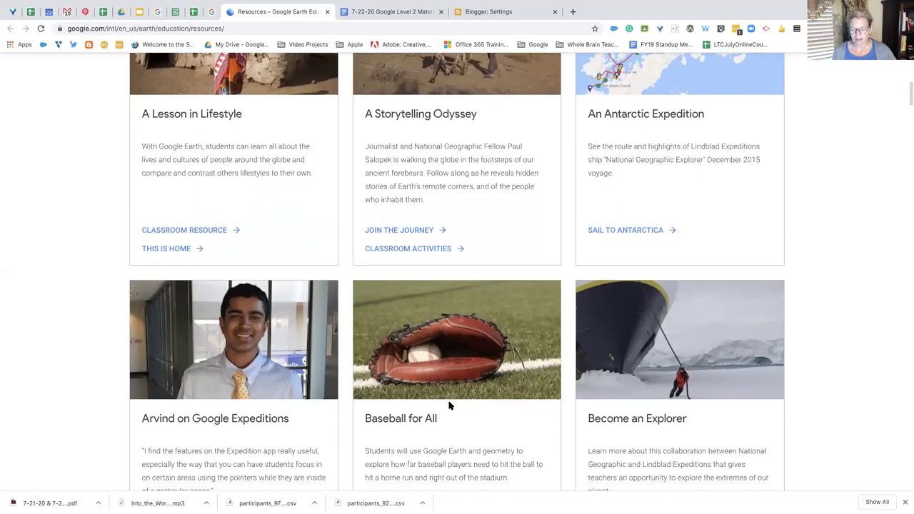
{"action": "scroll", "coordinate": [471, 422], "scroll_direction": "down", "scroll_amount": 1}
{"action": "scroll", "coordinate": [471, 422], "scroll_direction": "down", "scroll_amount": 3}
{"action": "scroll", "coordinate": [471, 423], "scroll_direction": "up", "scroll_amount": 2}
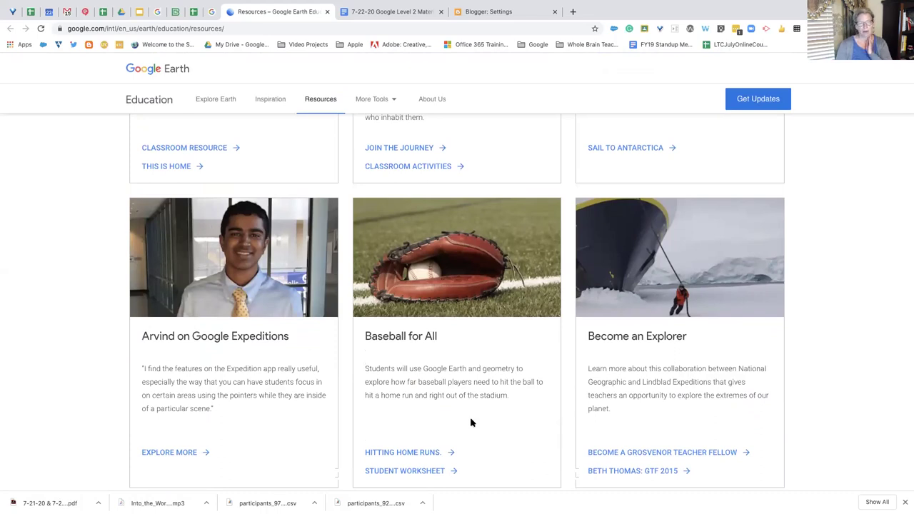
{"action": "scroll", "coordinate": [471, 422], "scroll_direction": "down", "scroll_amount": 2}
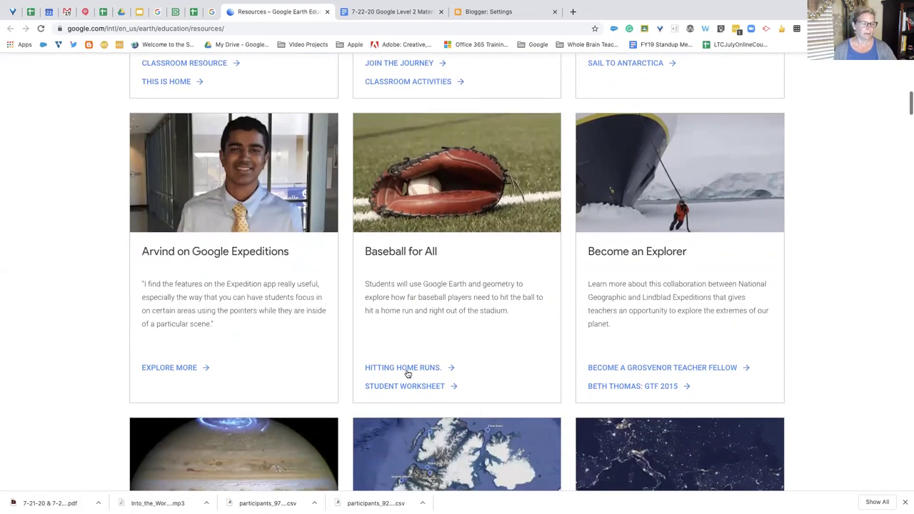
{"action": "scroll", "coordinate": [471, 382], "scroll_direction": "down", "scroll_amount": 1}
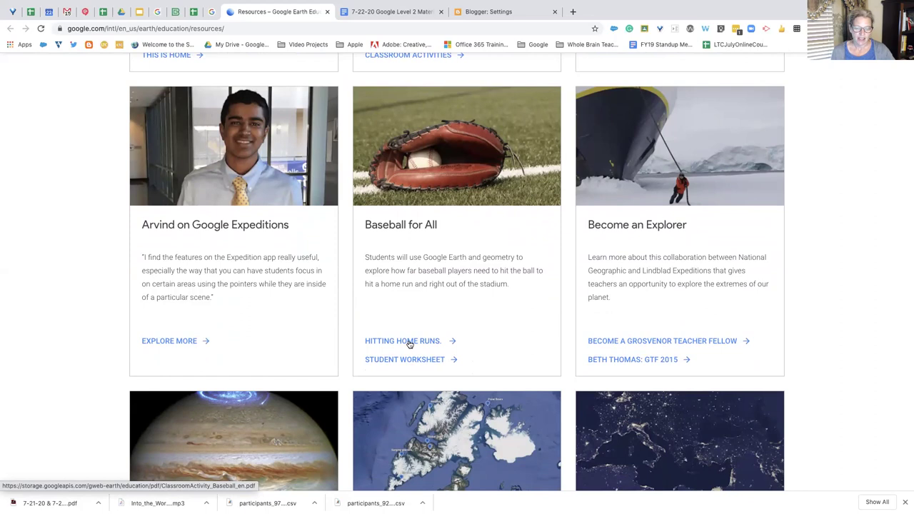
{"action": "left_click", "coordinate": [409, 343]}
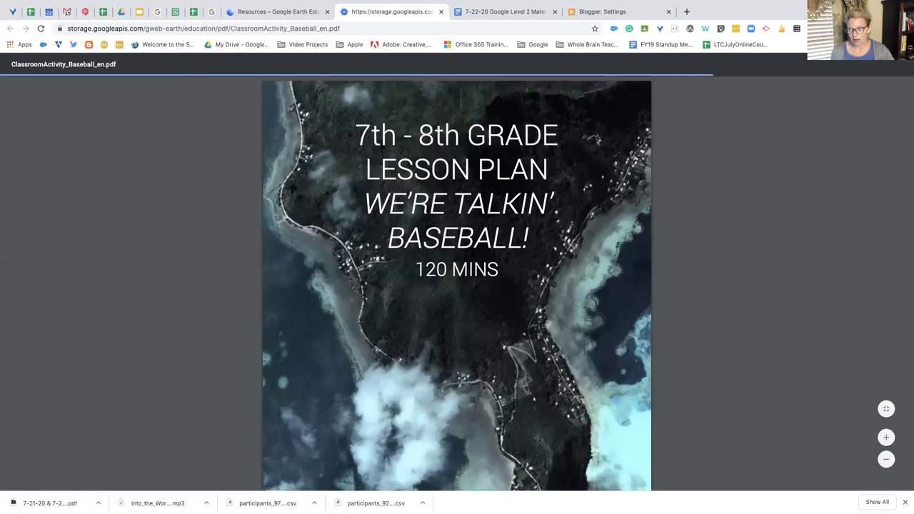
Read through ClassroomActivity_Baseball_en.pdf's standards and lesson plan, then return to the Resources page
{"action": "scroll", "coordinate": [473, 251], "scroll_direction": "down", "scroll_amount": 10}
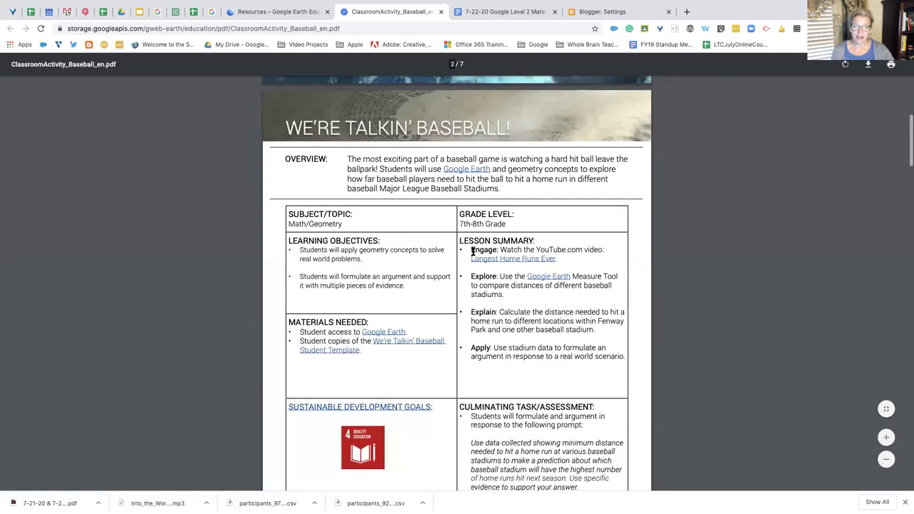
{"action": "scroll", "coordinate": [472, 251], "scroll_direction": "down", "scroll_amount": 1}
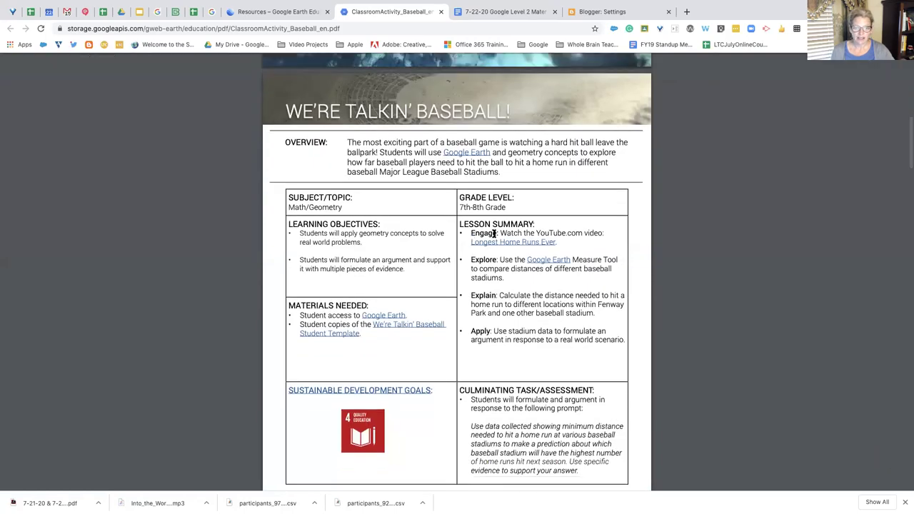
{"action": "scroll", "coordinate": [380, 285], "scroll_direction": "down", "scroll_amount": 3}
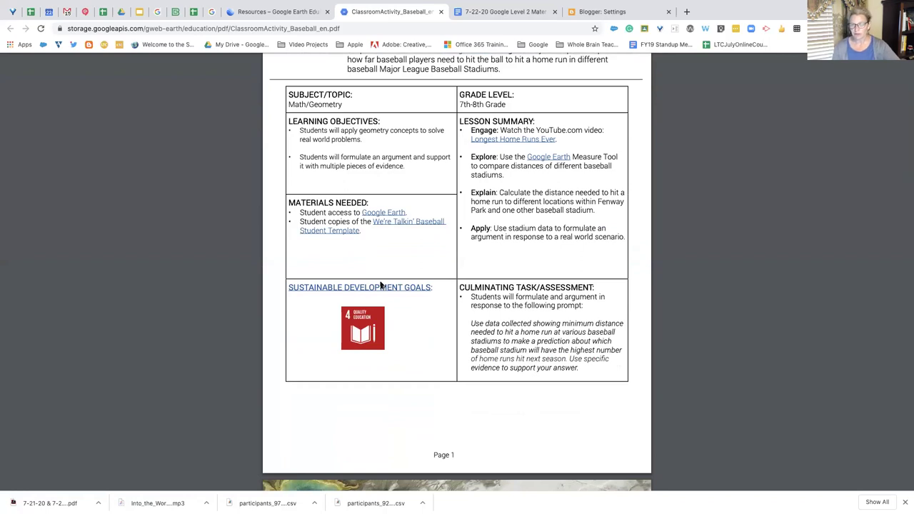
{"action": "scroll", "coordinate": [380, 285], "scroll_direction": "down", "scroll_amount": 10}
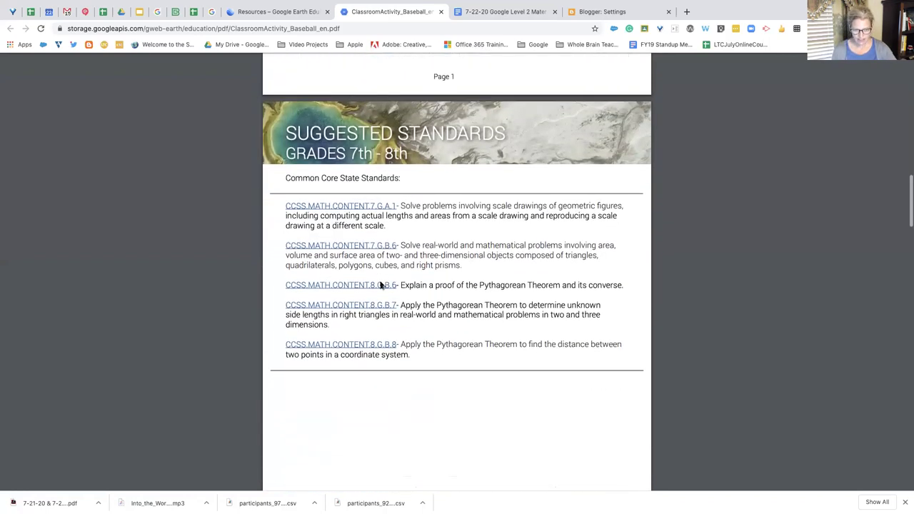
{"action": "scroll", "coordinate": [380, 285], "scroll_direction": "down", "scroll_amount": 3}
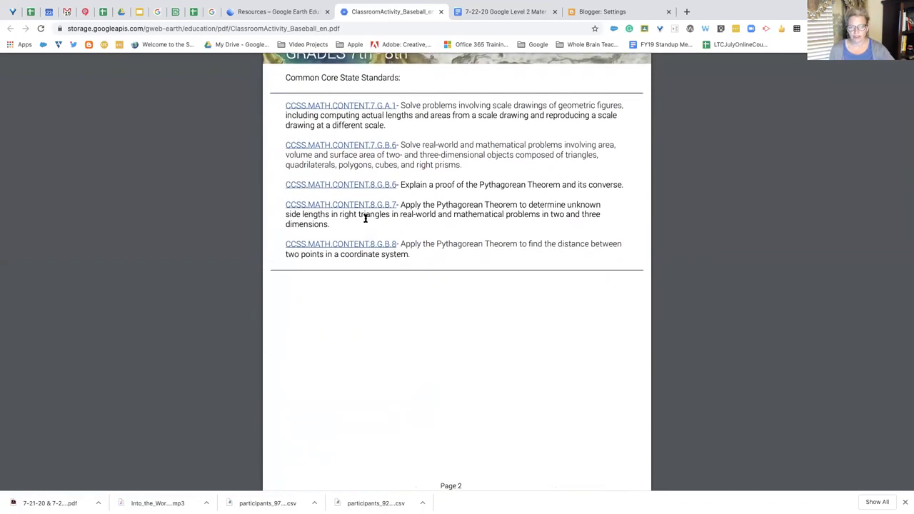
{"action": "scroll", "coordinate": [368, 241], "scroll_direction": "down", "scroll_amount": 8}
{"action": "scroll", "coordinate": [368, 240], "scroll_direction": "down", "scroll_amount": 15}
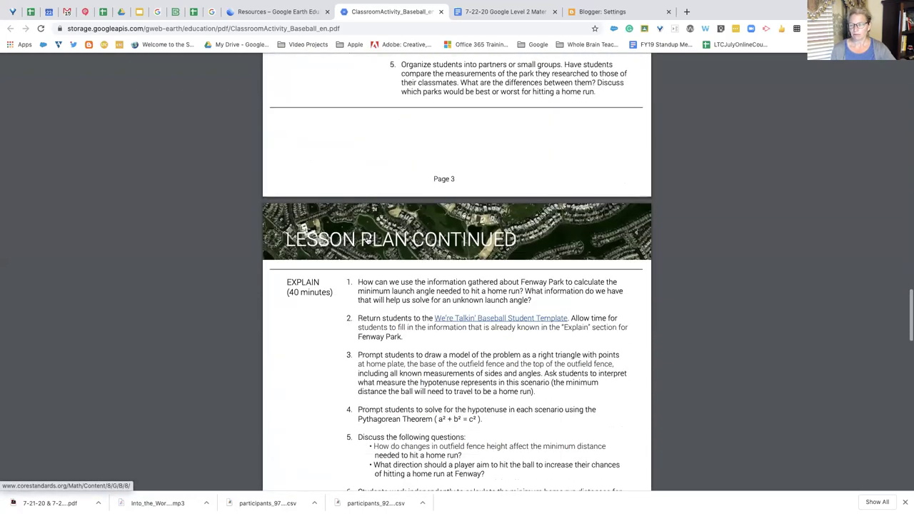
{"action": "scroll", "coordinate": [368, 240], "scroll_direction": "down", "scroll_amount": 2}
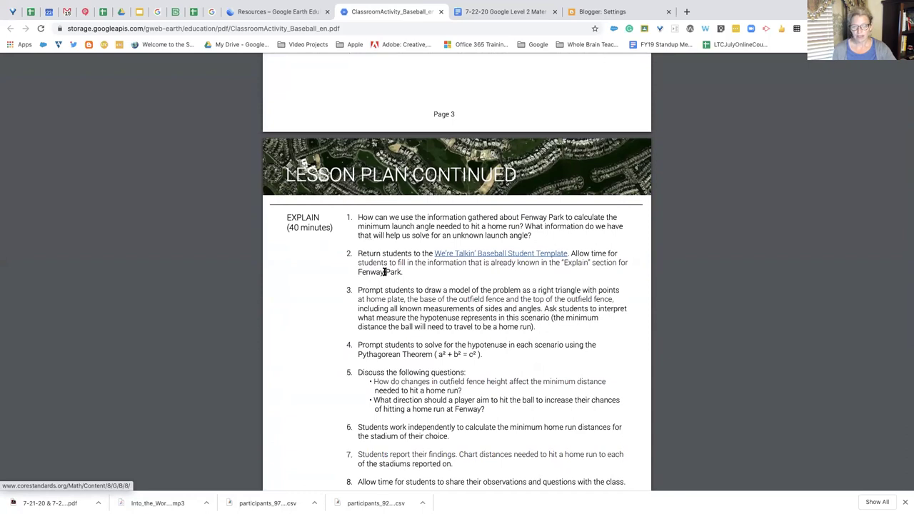
{"action": "scroll", "coordinate": [384, 272], "scroll_direction": "down", "scroll_amount": 3}
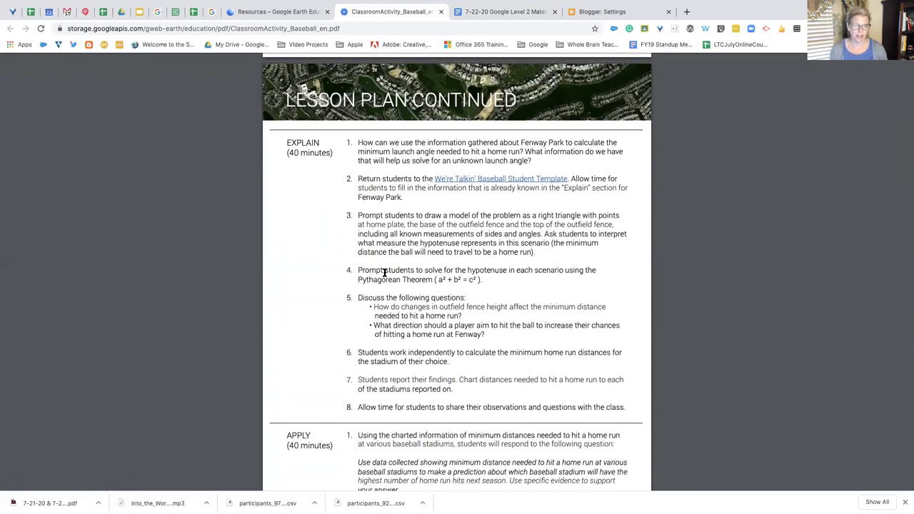
{"action": "left_click", "coordinate": [256, 11]}
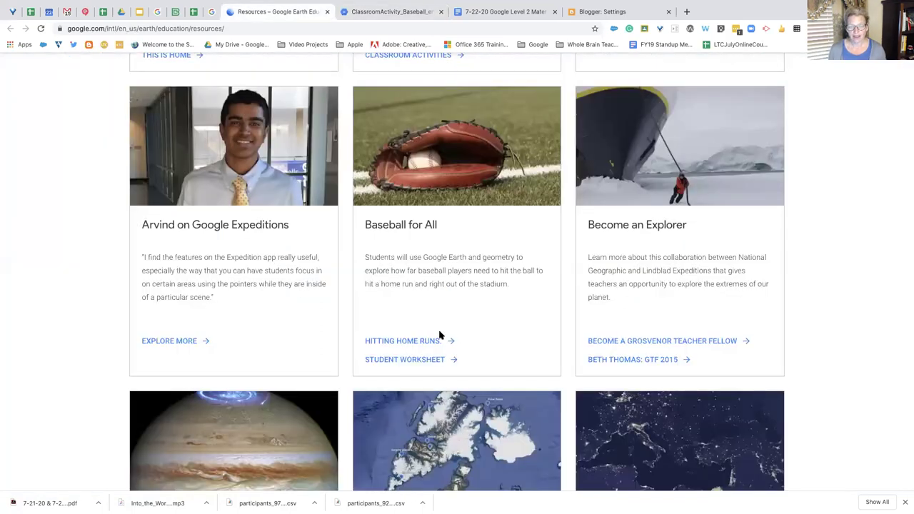
Open the Baseball for All Student Worksheet PDF and scroll through it
{"action": "left_click", "coordinate": [436, 360]}
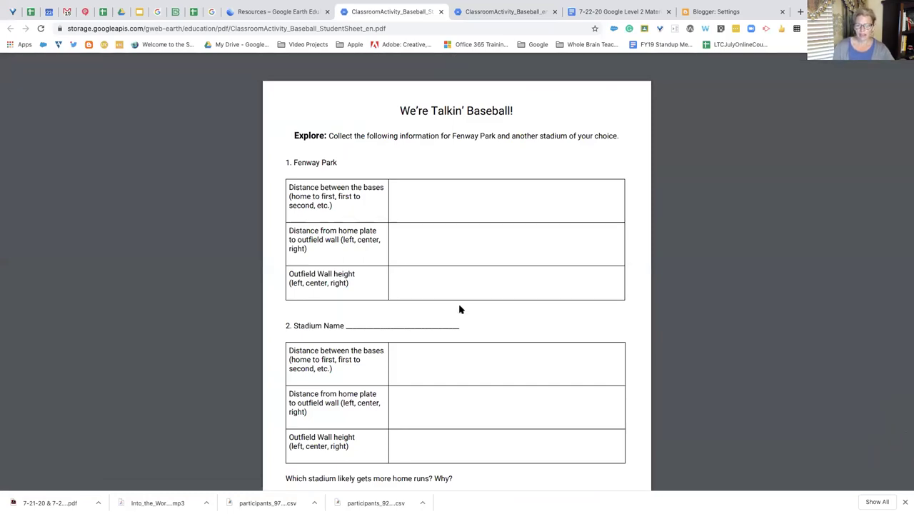
{"action": "scroll", "coordinate": [460, 312], "scroll_direction": "down", "scroll_amount": 5}
{"action": "scroll", "coordinate": [459, 312], "scroll_direction": "down", "scroll_amount": 10}
{"action": "scroll", "coordinate": [460, 312], "scroll_direction": "down", "scroll_amount": 2}
{"action": "scroll", "coordinate": [460, 312], "scroll_direction": "up", "scroll_amount": 10}
{"action": "scroll", "coordinate": [459, 312], "scroll_direction": "up", "scroll_amount": 10}
Browse the Resources page again, then switch to the presentation's Google Earth slide
{"action": "left_click", "coordinate": [272, 12]}
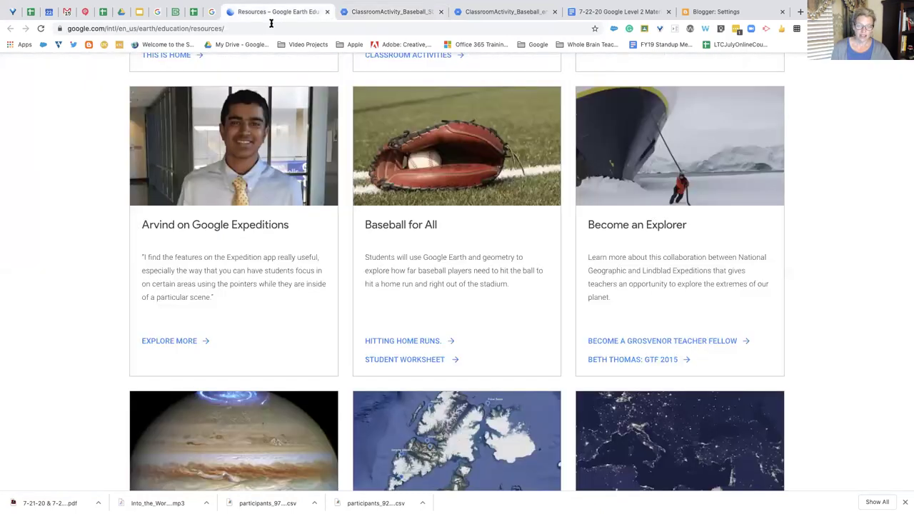
{"action": "scroll", "coordinate": [319, 221], "scroll_direction": "up", "scroll_amount": 4}
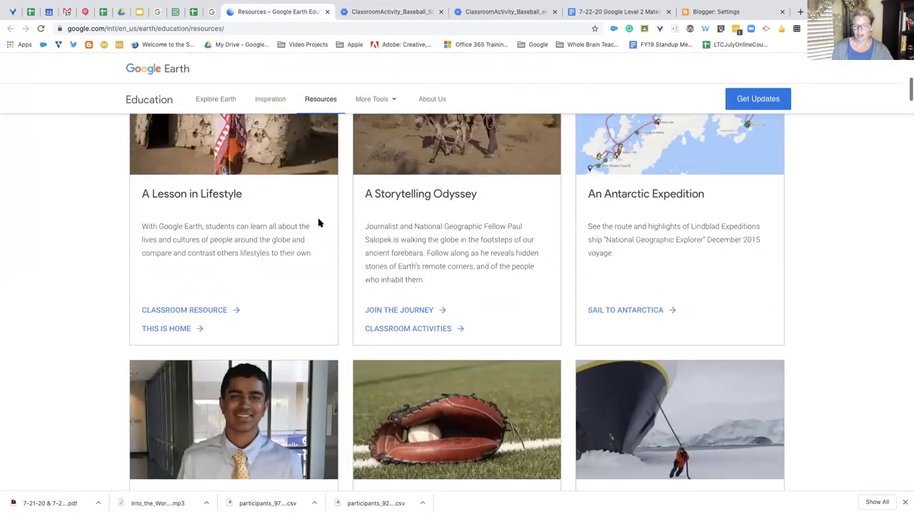
{"action": "scroll", "coordinate": [318, 223], "scroll_direction": "up", "scroll_amount": 2}
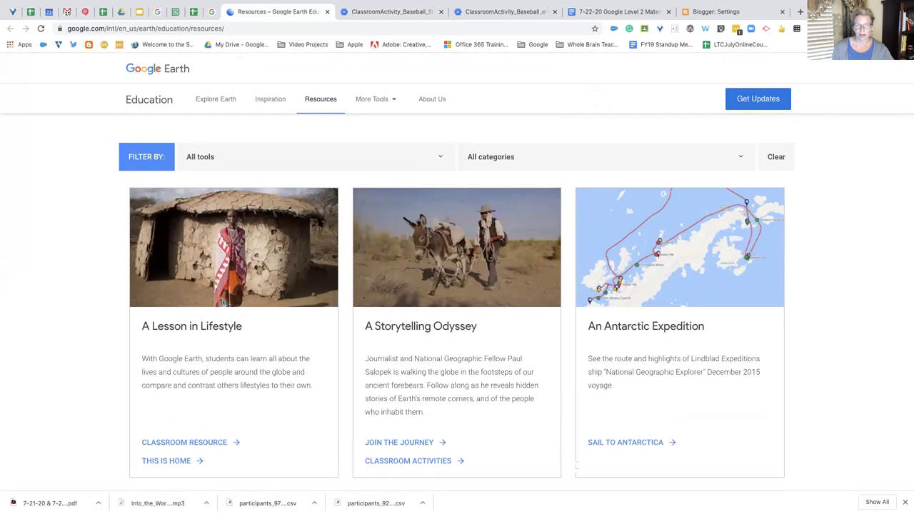
{"action": "scroll", "coordinate": [357, 222], "scroll_direction": "down", "scroll_amount": 2}
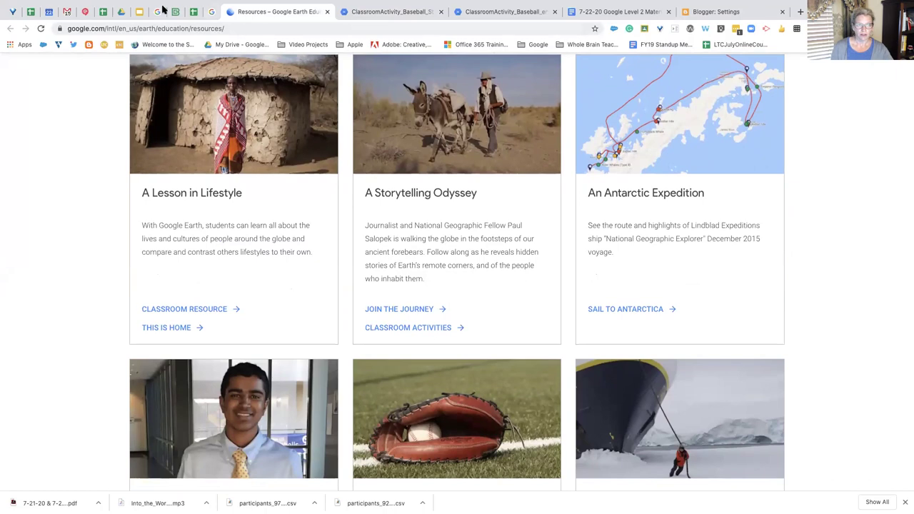
{"action": "left_click", "coordinate": [139, 11]}
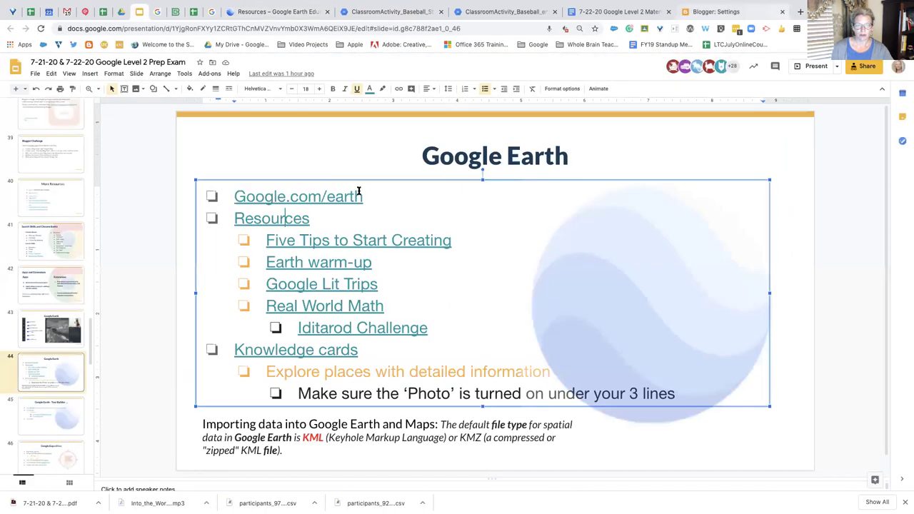
Follow the slide's Google.com/earth link to the Google Earth homepage
{"action": "left_click", "coordinate": [310, 198]}
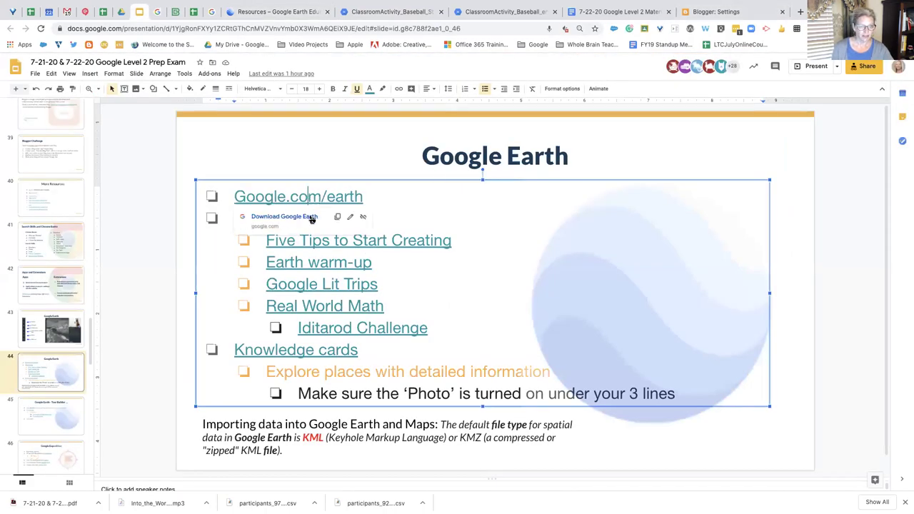
{"action": "left_click", "coordinate": [310, 216]}
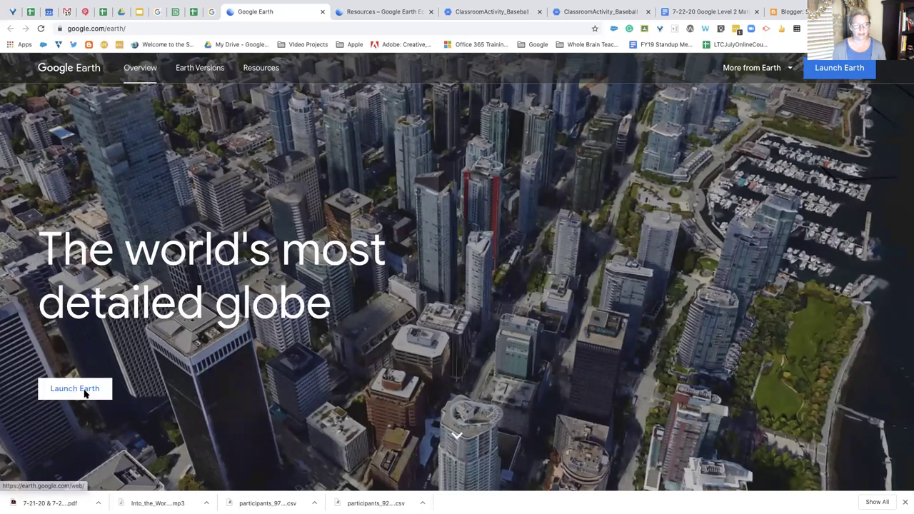
Launch the Google Earth web globe, browse the Education resources, then return to the homepage
{"action": "left_click", "coordinate": [84, 394]}
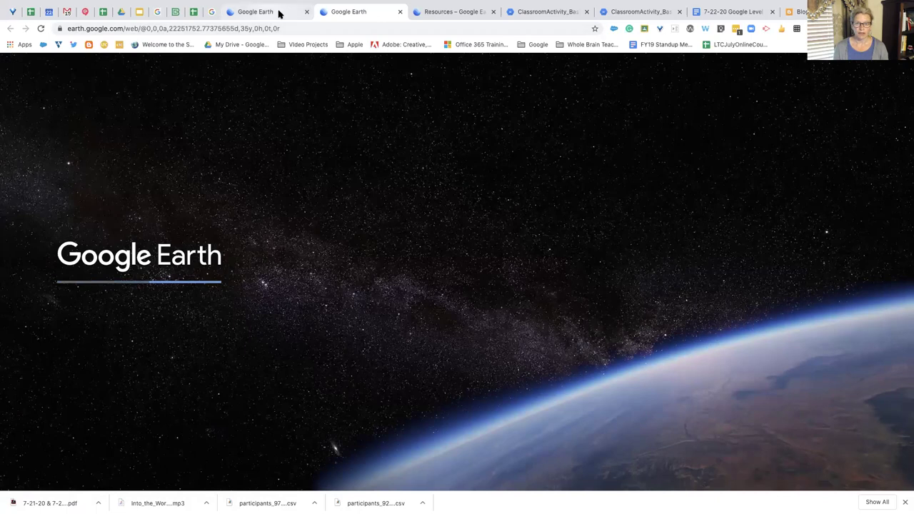
{"action": "left_click", "coordinate": [435, 12]}
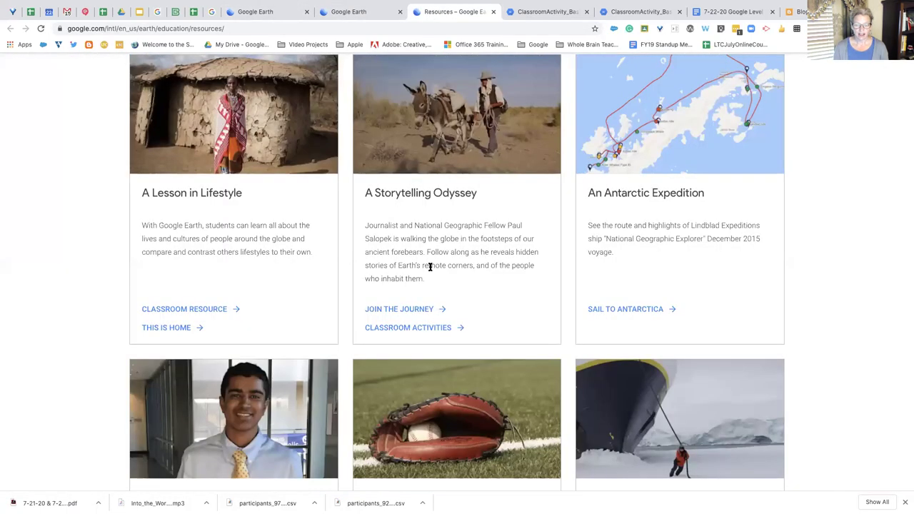
{"action": "scroll", "coordinate": [429, 266], "scroll_direction": "down", "scroll_amount": 5}
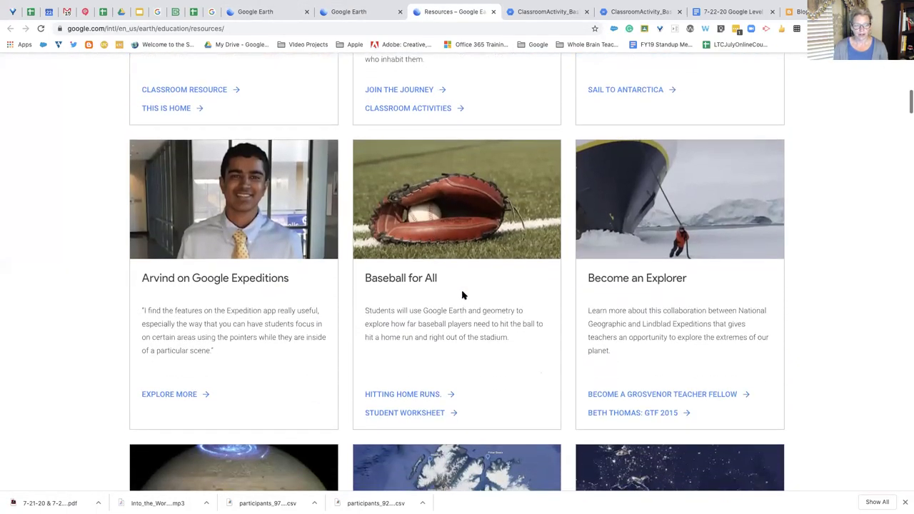
{"action": "scroll", "coordinate": [462, 295], "scroll_direction": "down", "scroll_amount": 5}
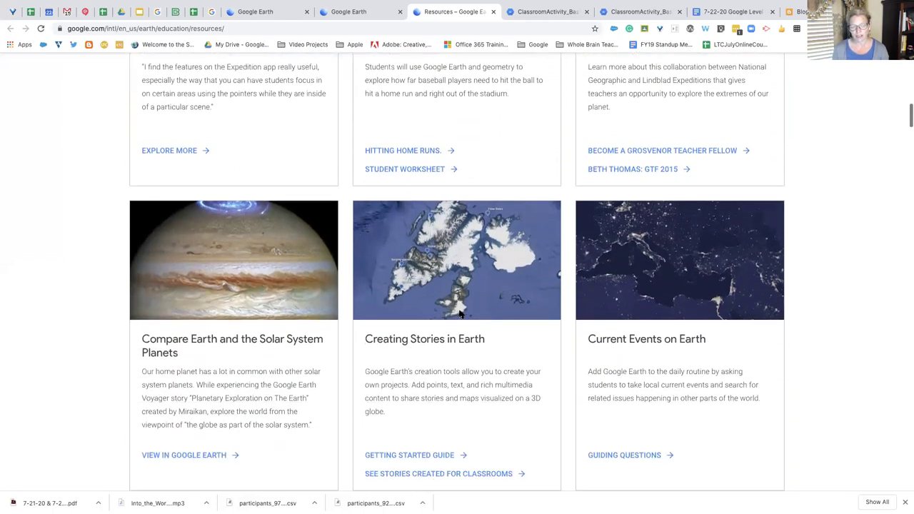
{"action": "scroll", "coordinate": [461, 314], "scroll_direction": "down", "scroll_amount": 3}
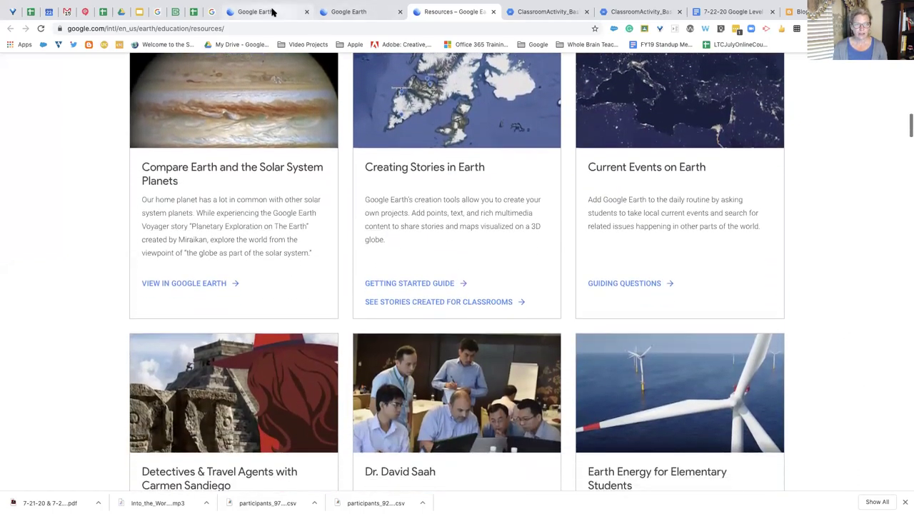
{"action": "left_click", "coordinate": [272, 11]}
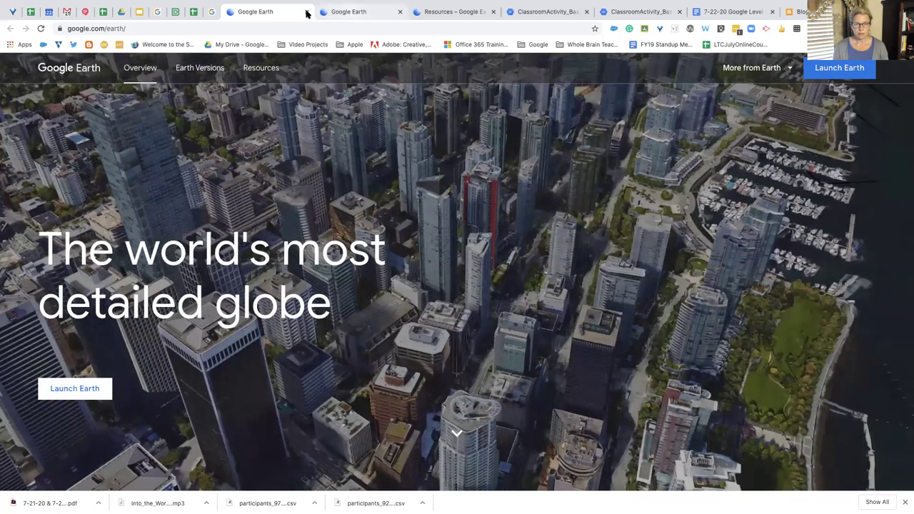
Bring up the web globe, browse the sidebar, and choose the 'In Mandela's Footsteps' guided tour
{"action": "left_click", "coordinate": [307, 13]}
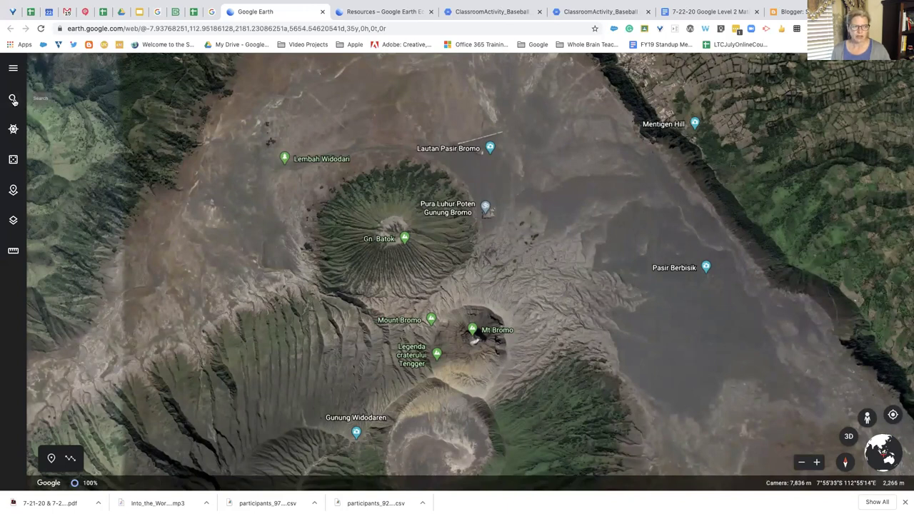
{"action": "left_click", "coordinate": [12, 100]}
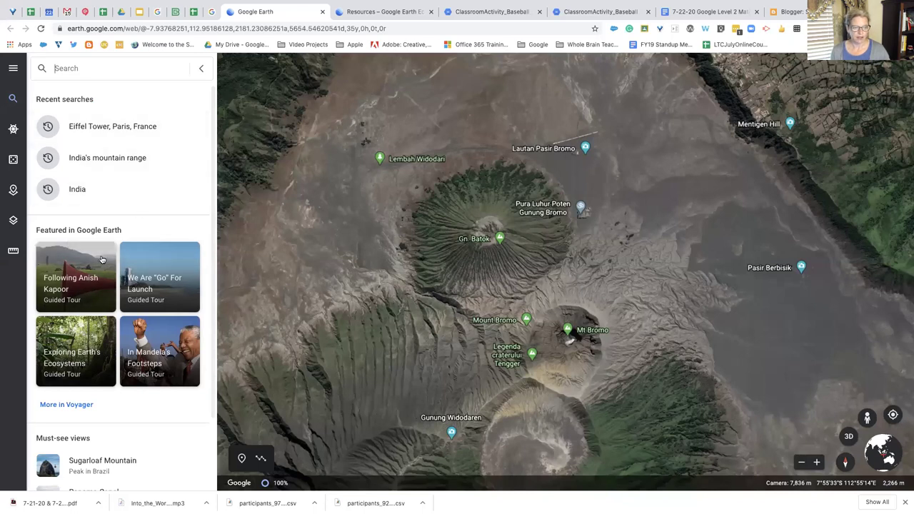
{"action": "scroll", "coordinate": [100, 243], "scroll_direction": "down", "scroll_amount": 3}
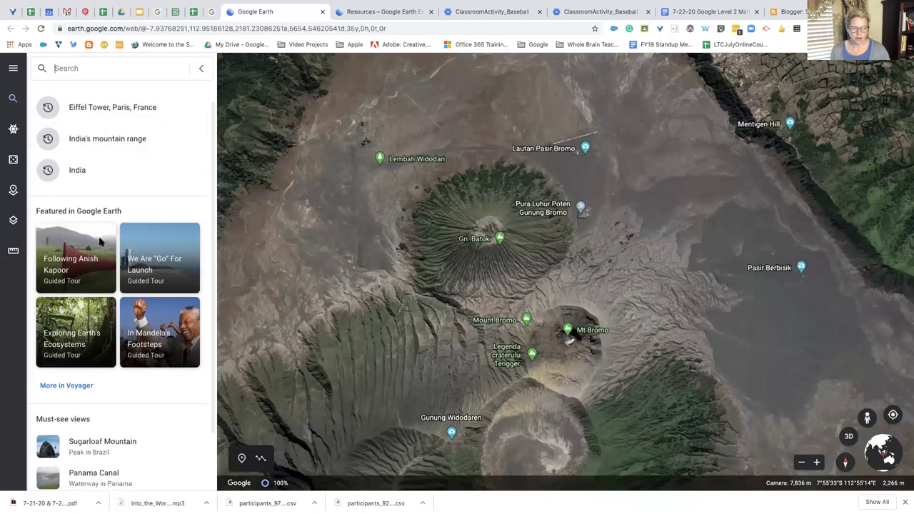
{"action": "scroll", "coordinate": [101, 244], "scroll_direction": "up", "scroll_amount": 2}
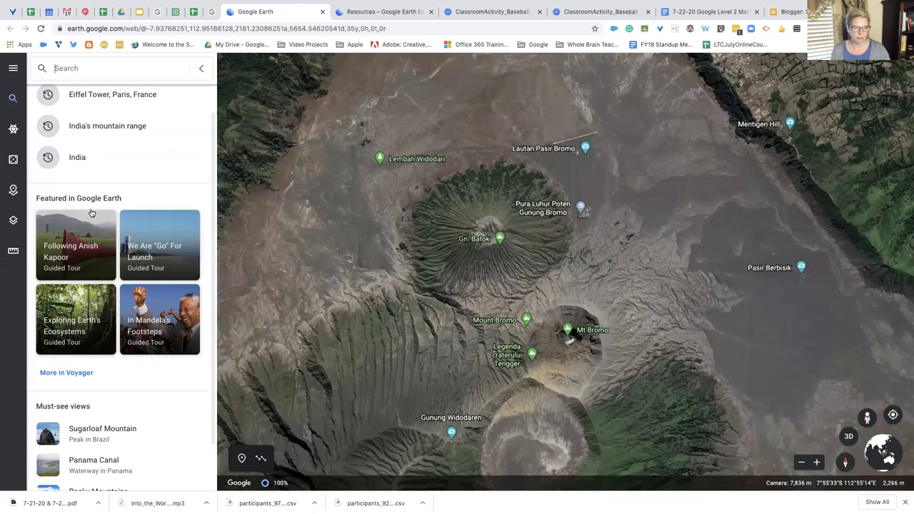
{"action": "scroll", "coordinate": [100, 271], "scroll_direction": "down", "scroll_amount": 1}
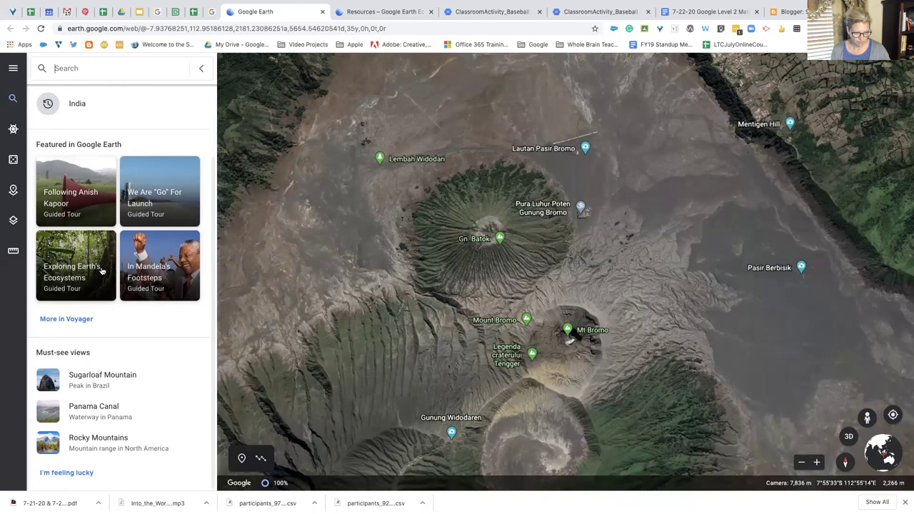
{"action": "left_click", "coordinate": [179, 284]}
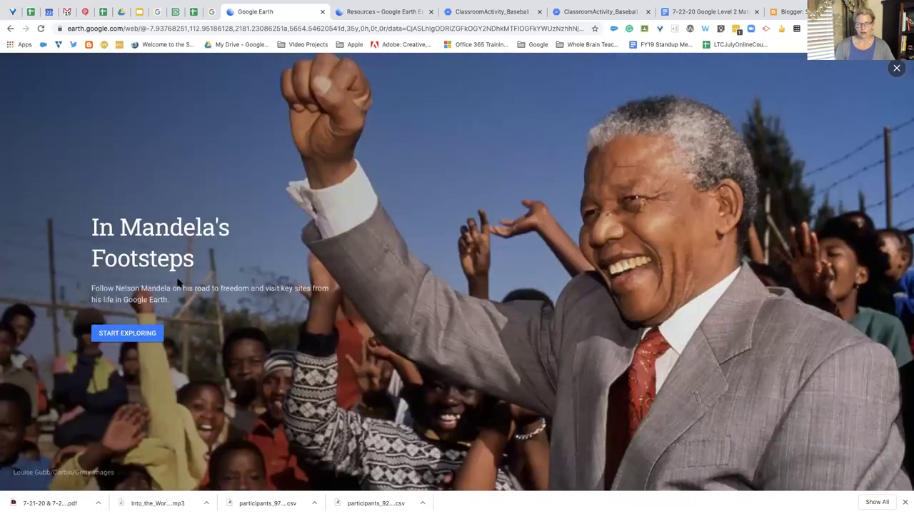
Start exploring the Mandela tour at the Nelson Mandela Museum photo sphere
{"action": "left_click", "coordinate": [141, 339]}
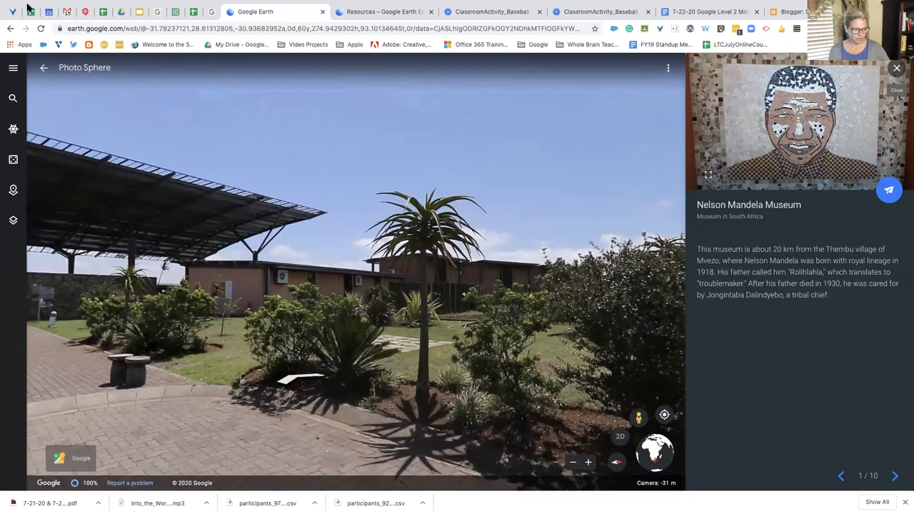
{"action": "left_click", "coordinate": [14, 68]}
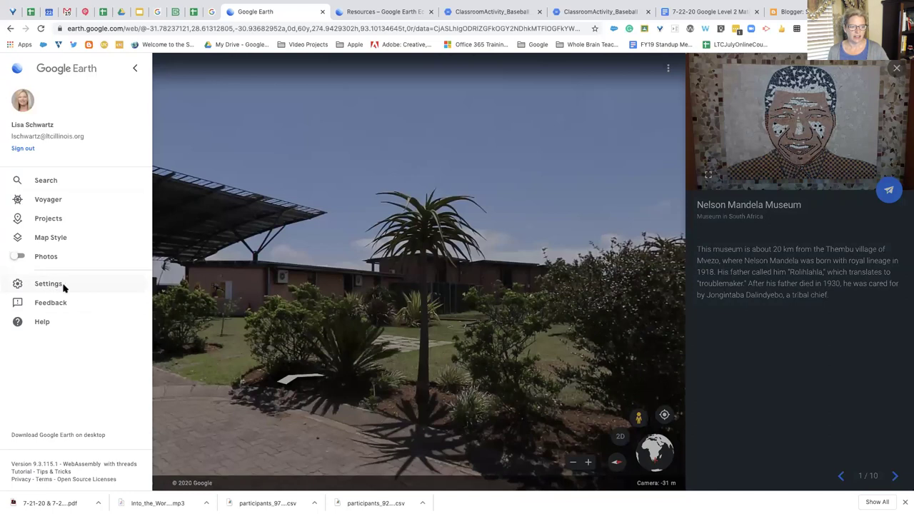
{"action": "left_click", "coordinate": [135, 67]}
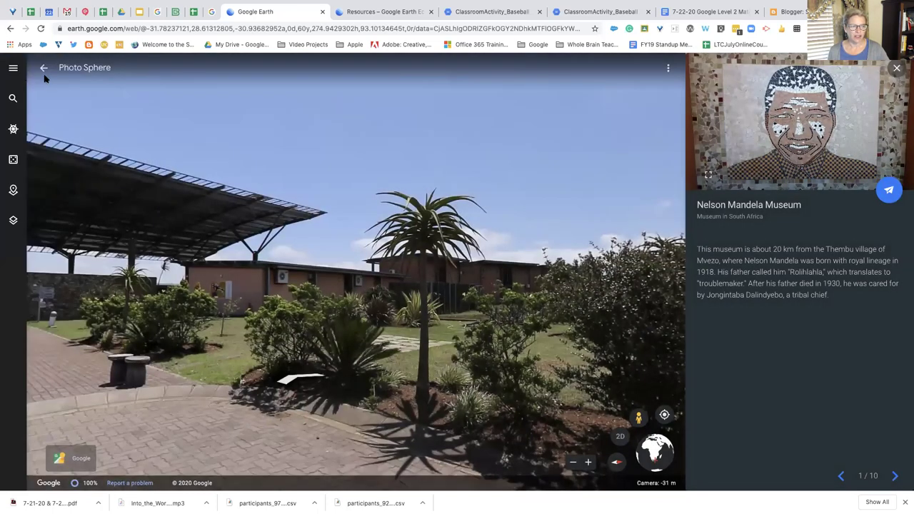
Turn on the Photos layer and open Google Earth's Settings
{"action": "left_click", "coordinate": [14, 69]}
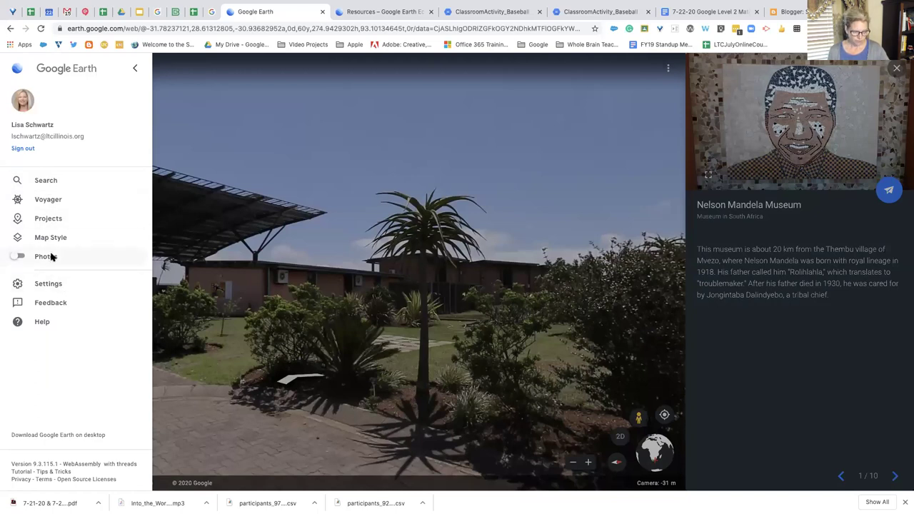
{"action": "left_click", "coordinate": [46, 257]}
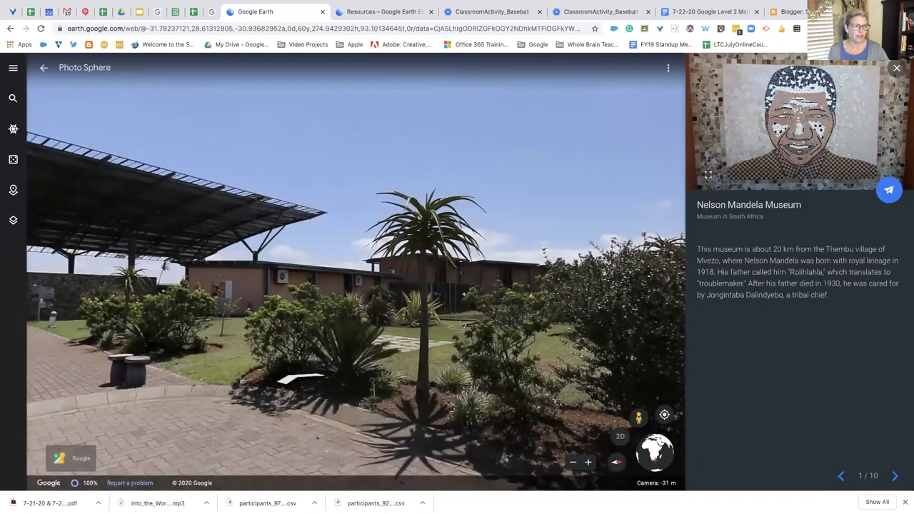
{"action": "left_click", "coordinate": [15, 69]}
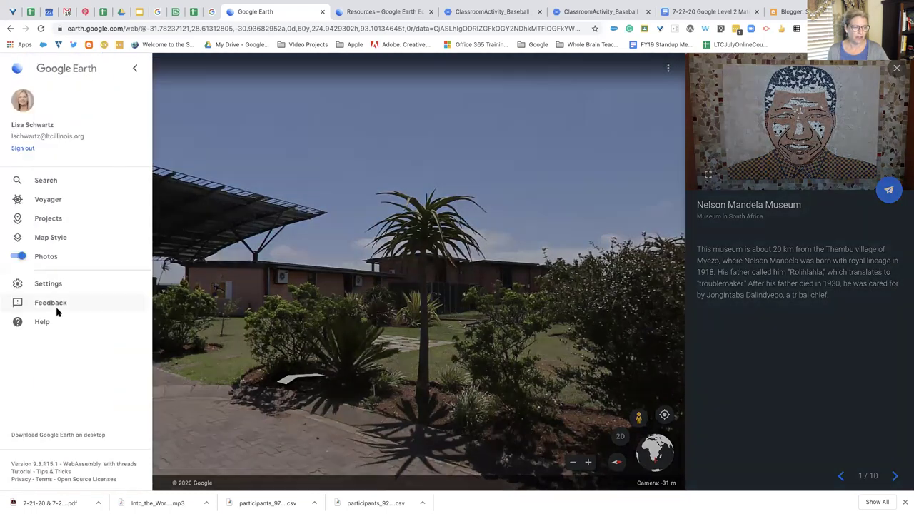
{"action": "left_click", "coordinate": [56, 285]}
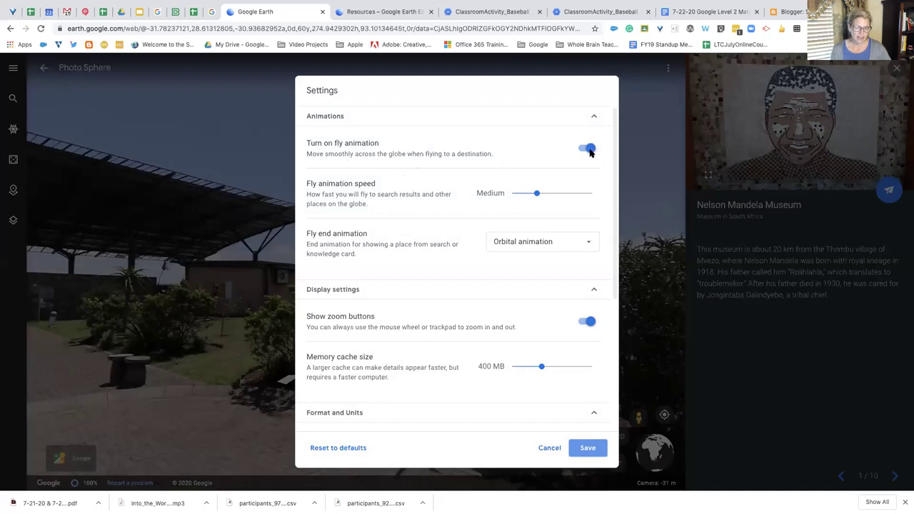
Toggle fly animation off and back on, keeping the Orbital end animation
{"action": "left_click", "coordinate": [588, 150]}
{"action": "left_click", "coordinate": [586, 150]}
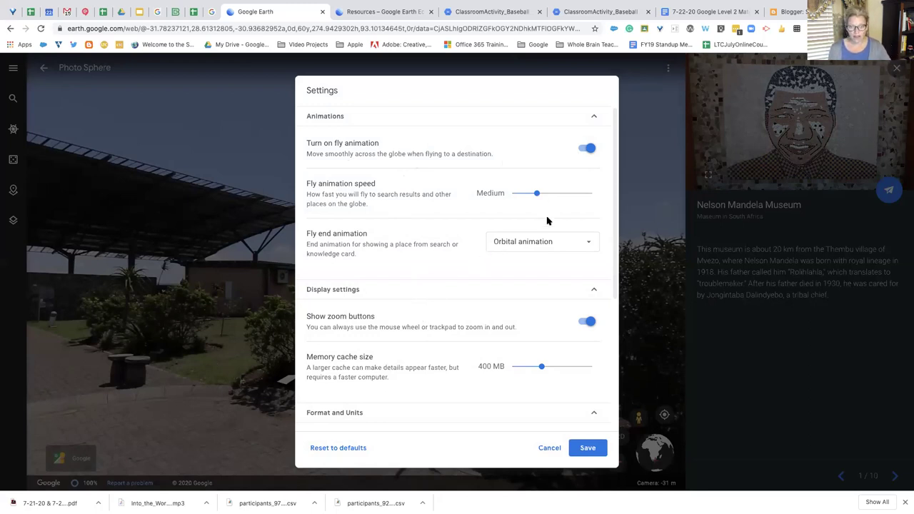
{"action": "left_click", "coordinate": [590, 243]}
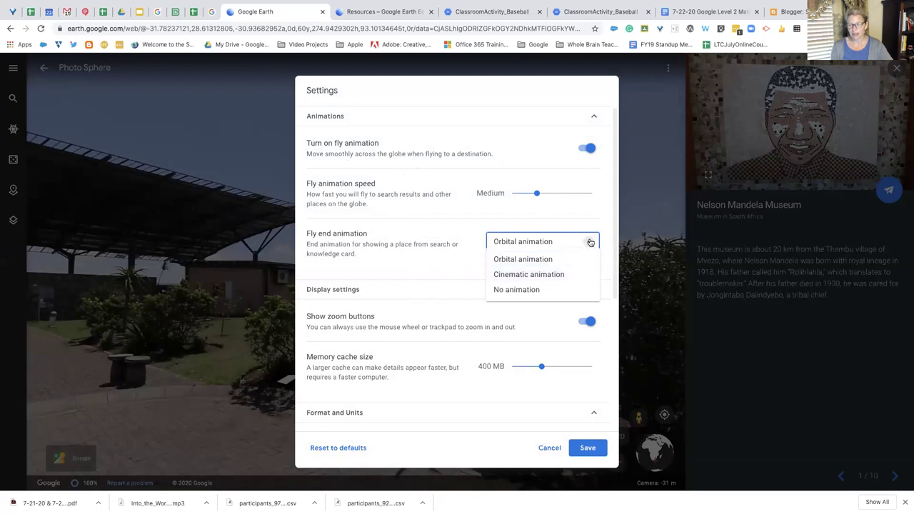
{"action": "left_click", "coordinate": [509, 227]}
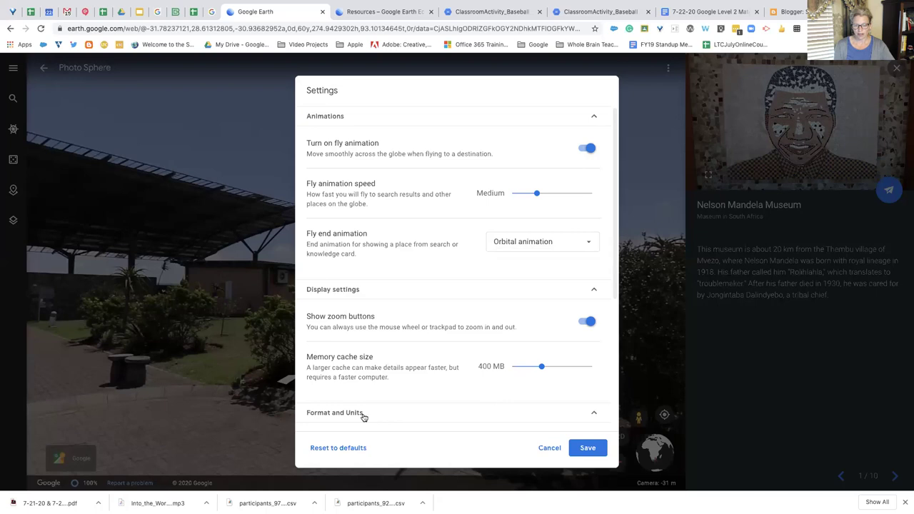
Review the Format and Units section, keeping Meters and kilometers as units
{"action": "left_click", "coordinate": [593, 417]}
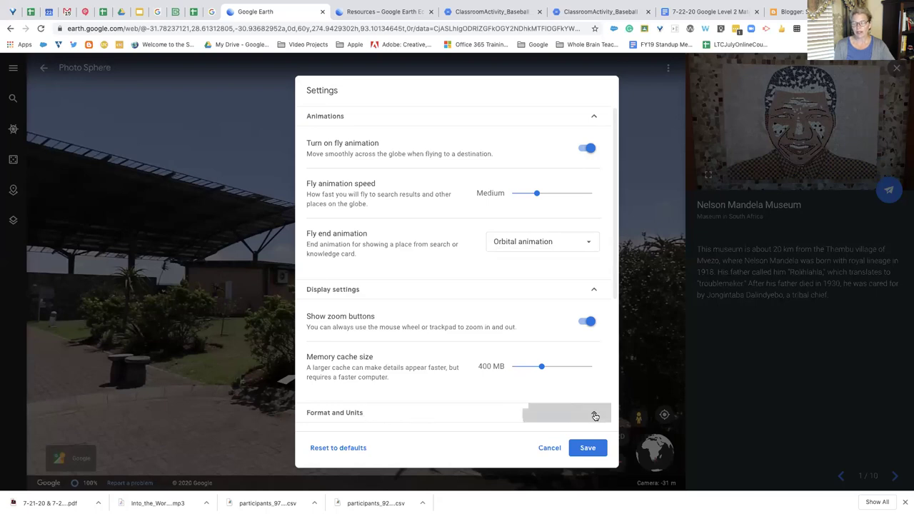
{"action": "scroll", "coordinate": [480, 397], "scroll_direction": "down", "scroll_amount": 2}
{"action": "scroll", "coordinate": [480, 397], "scroll_direction": "down", "scroll_amount": 1}
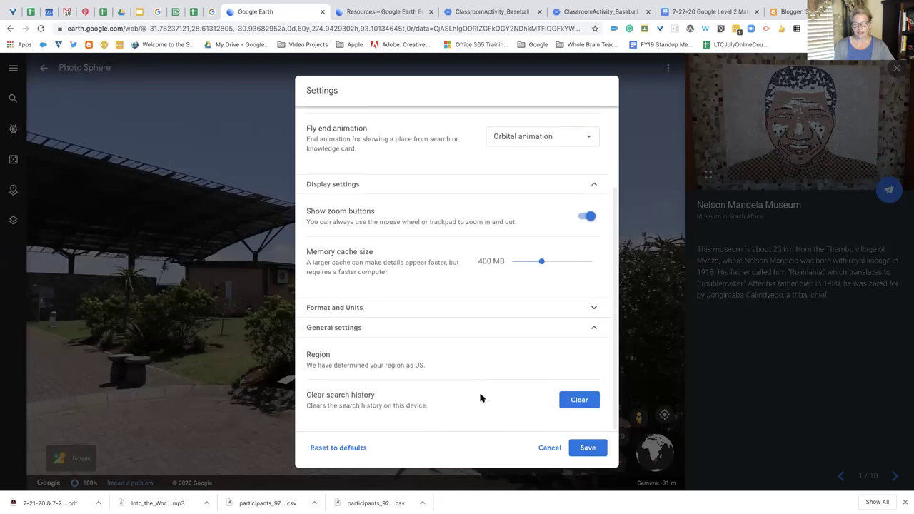
{"action": "left_click", "coordinate": [594, 328]}
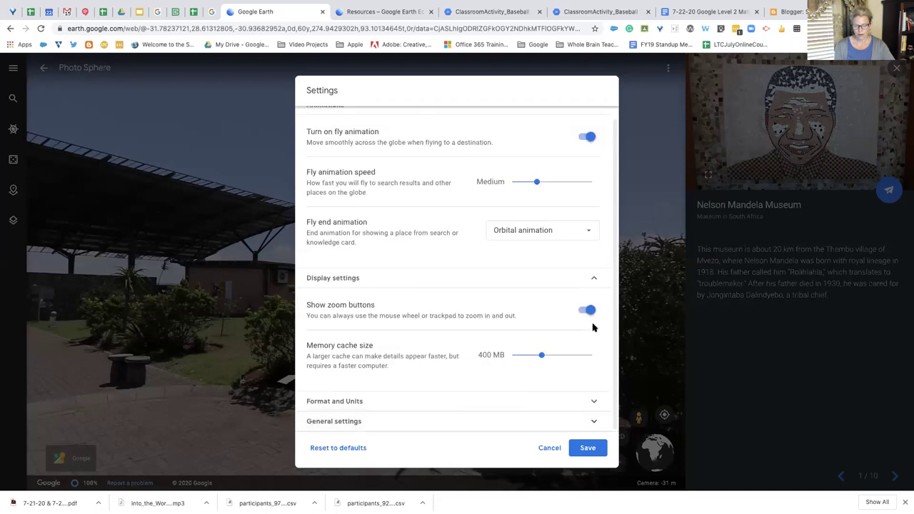
{"action": "left_click", "coordinate": [593, 402]}
{"action": "scroll", "coordinate": [444, 396], "scroll_direction": "down", "scroll_amount": 1}
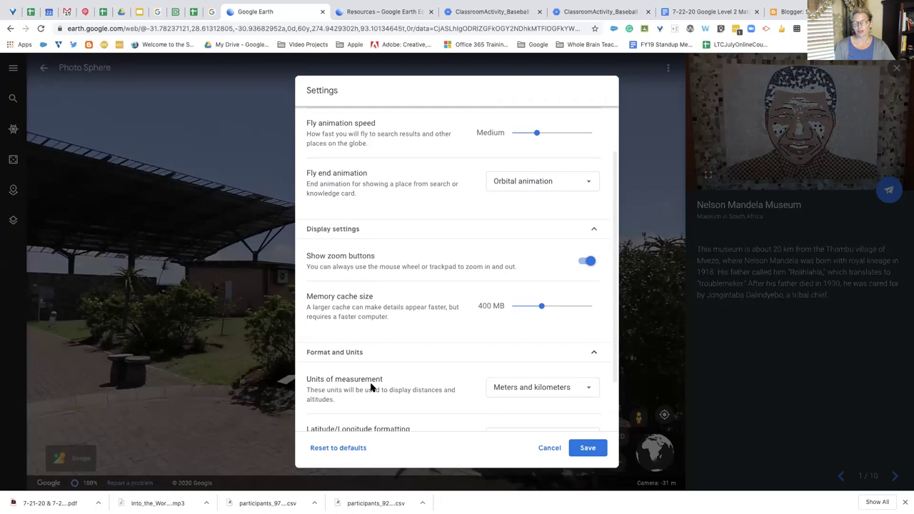
{"action": "scroll", "coordinate": [373, 388], "scroll_direction": "down", "scroll_amount": 1}
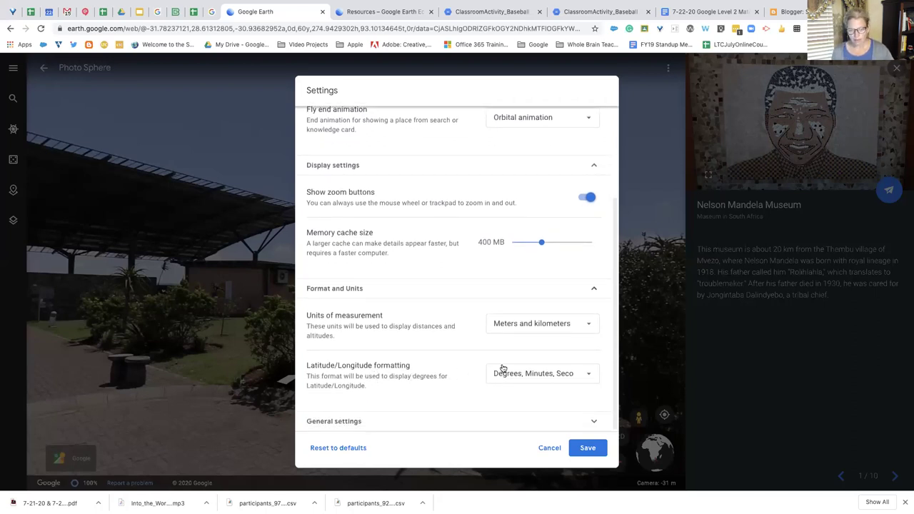
{"action": "left_click", "coordinate": [590, 326]}
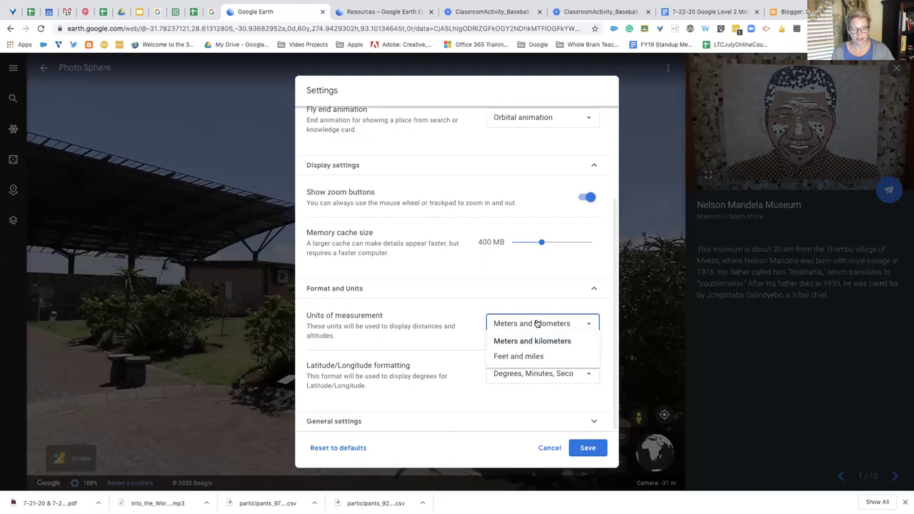
{"action": "left_click", "coordinate": [512, 307]}
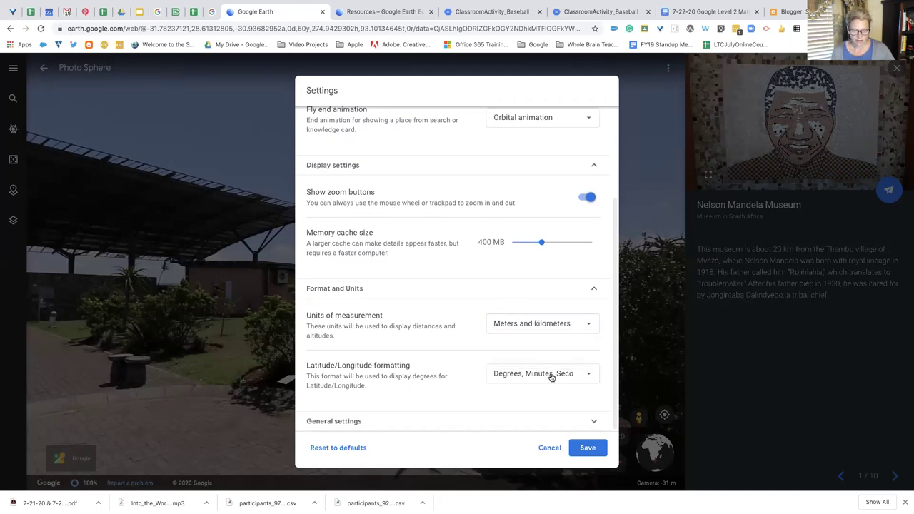
Check the latitude/longitude format choices, then cancel Settings without changes
{"action": "left_click", "coordinate": [587, 375]}
{"action": "left_click", "coordinate": [469, 357]}
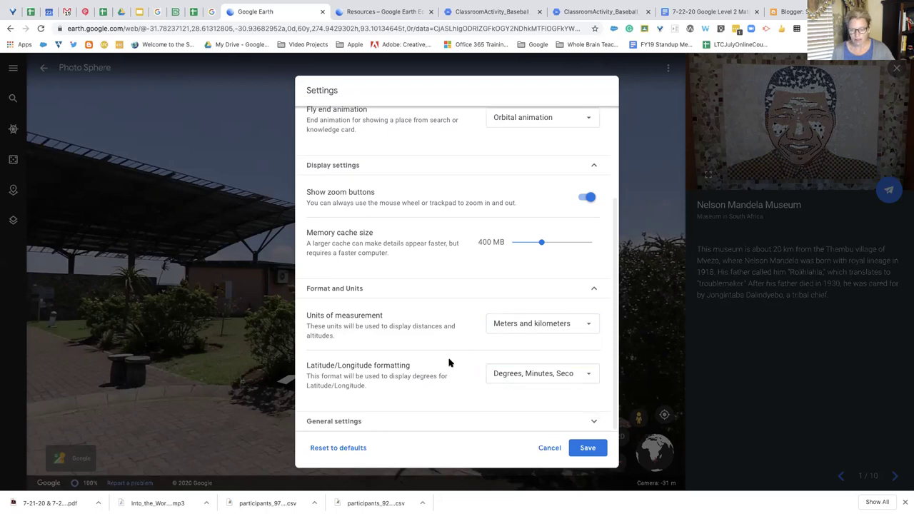
{"action": "left_click_drag", "start_coordinate": [608, 354], "coordinate": [610, 214]}
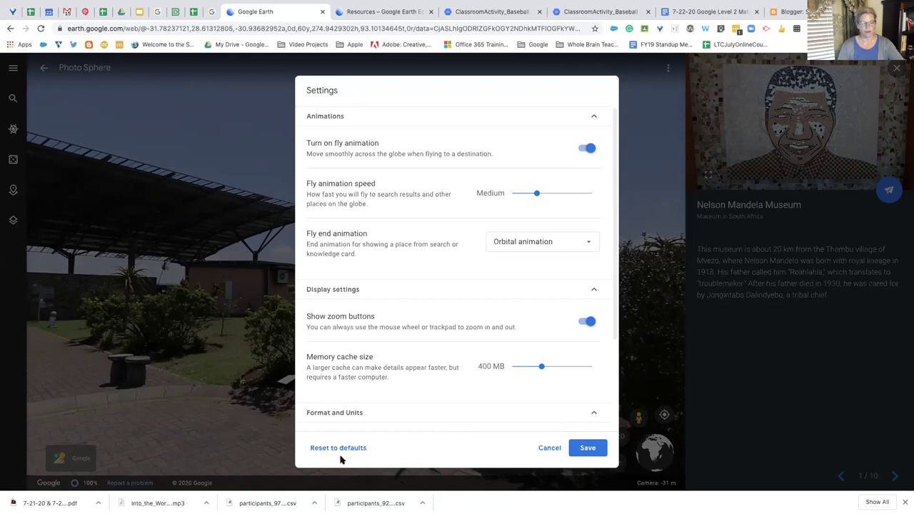
{"action": "left_click", "coordinate": [550, 448]}
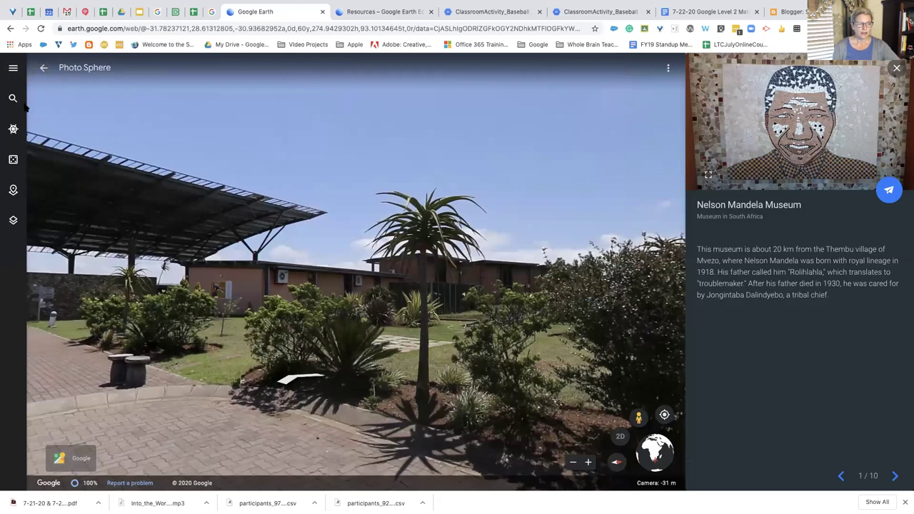
Return to the map view and preview a nearby photo of the museum
{"action": "left_click", "coordinate": [42, 68]}
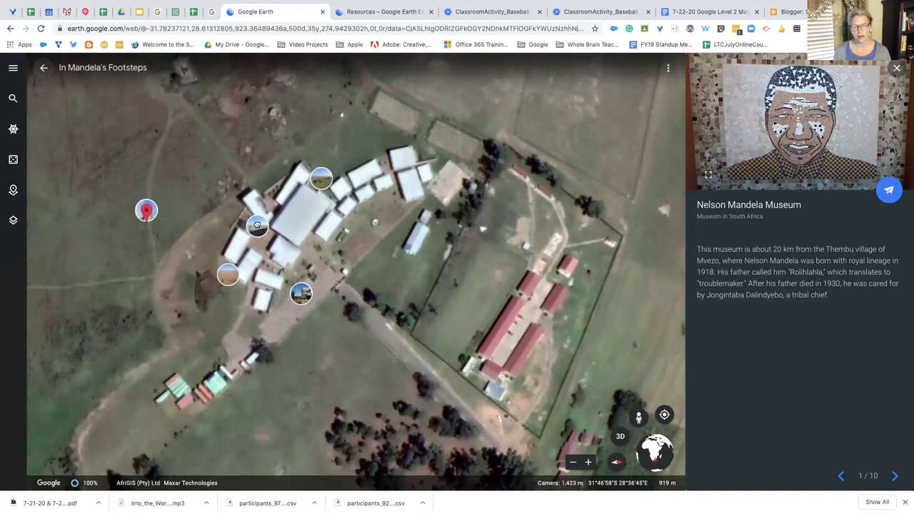
{"action": "left_click", "coordinate": [258, 228]}
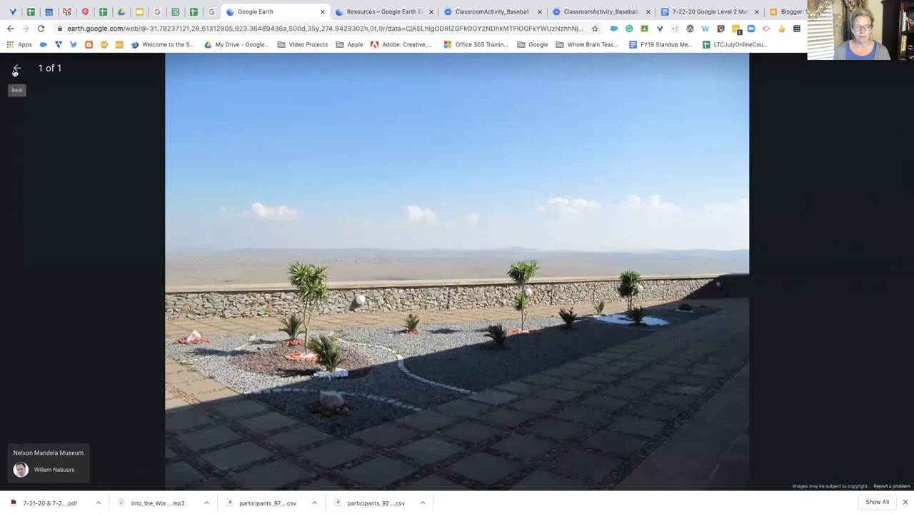
{"action": "left_click", "coordinate": [16, 69]}
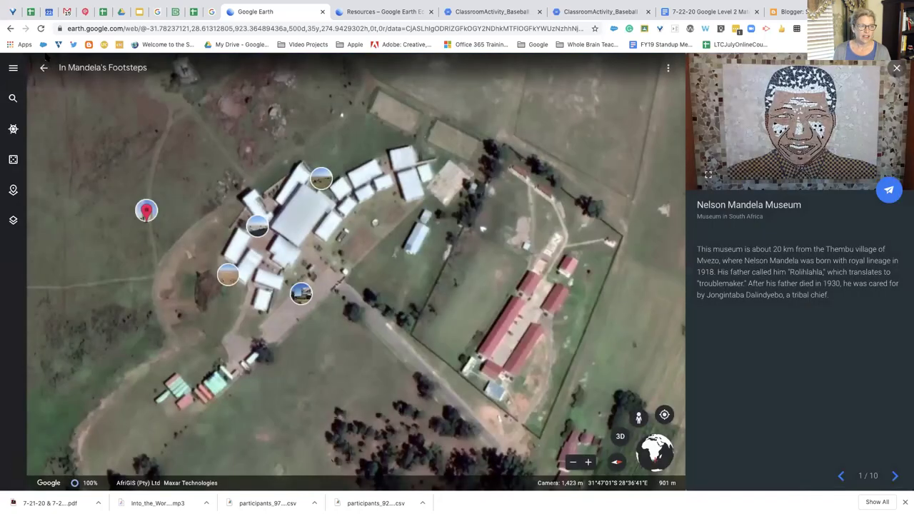
Turn off Photos and advance the tour to stop 2, University of Fort Hare
{"action": "left_click", "coordinate": [12, 69]}
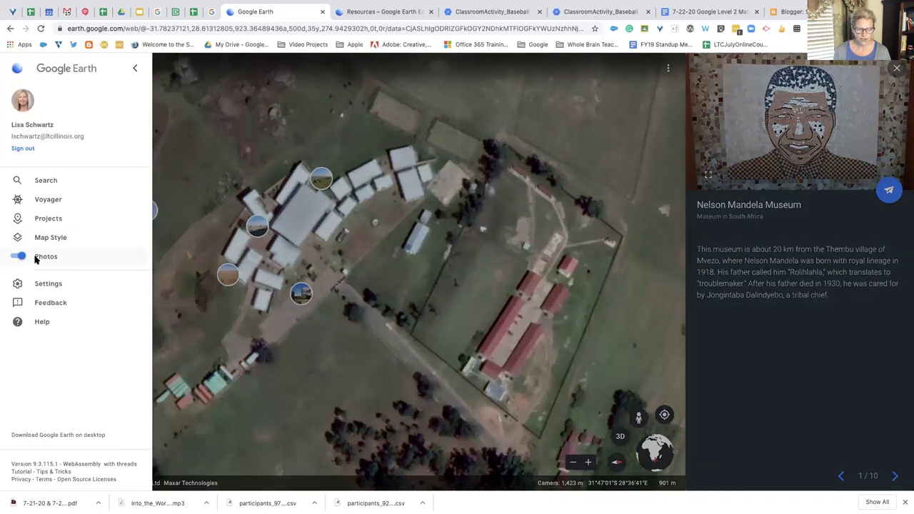
{"action": "left_click", "coordinate": [22, 258]}
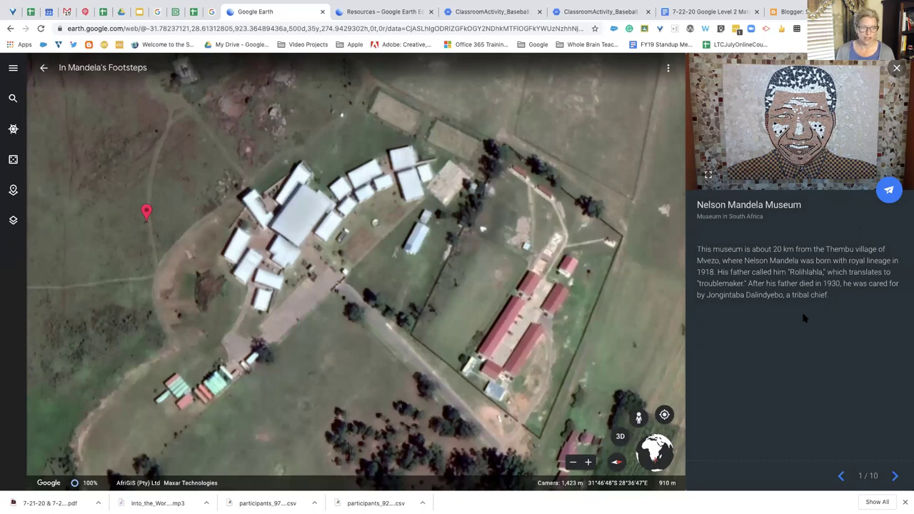
{"action": "left_click", "coordinate": [895, 477]}
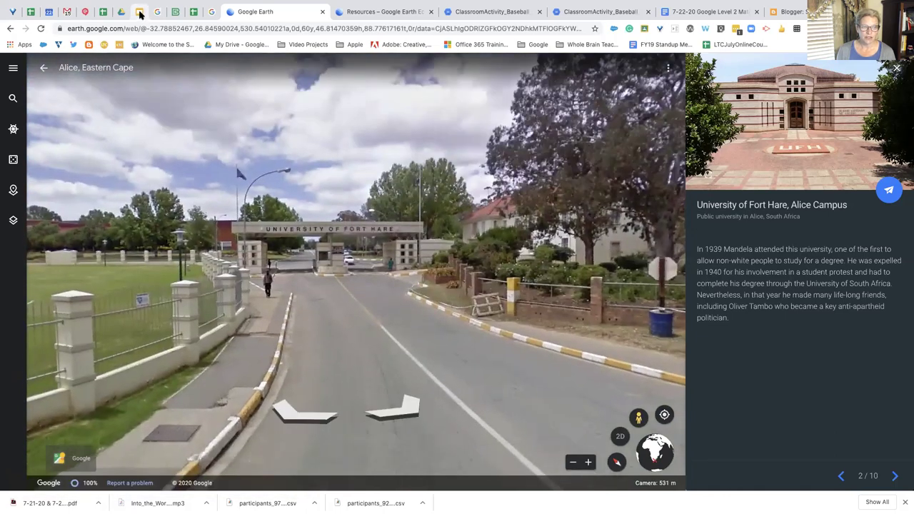
Switch to the Google Slides deck's Google Earth slide on Knowledge cards and KML/KMZ
{"action": "left_click", "coordinate": [140, 13]}
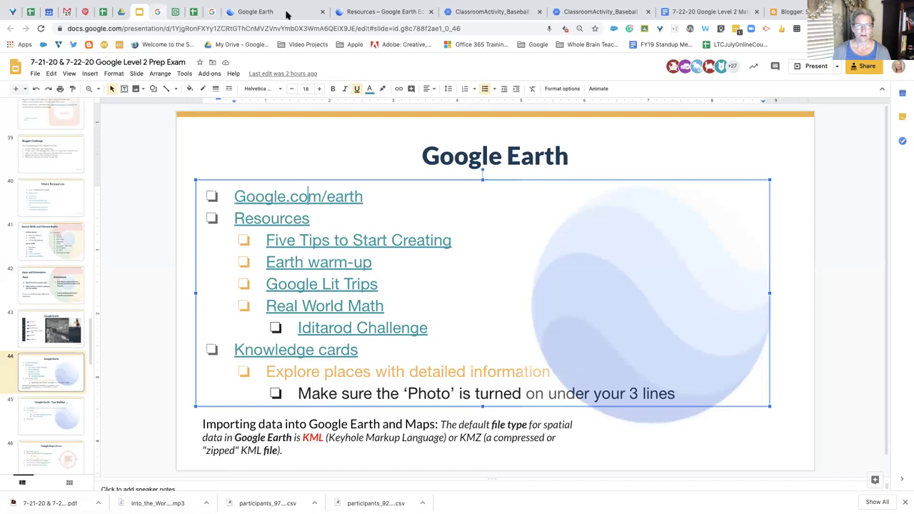
Pass through the Google Earth resources tab and return to the Fort Hare tour stop
{"action": "left_click", "coordinate": [407, 12]}
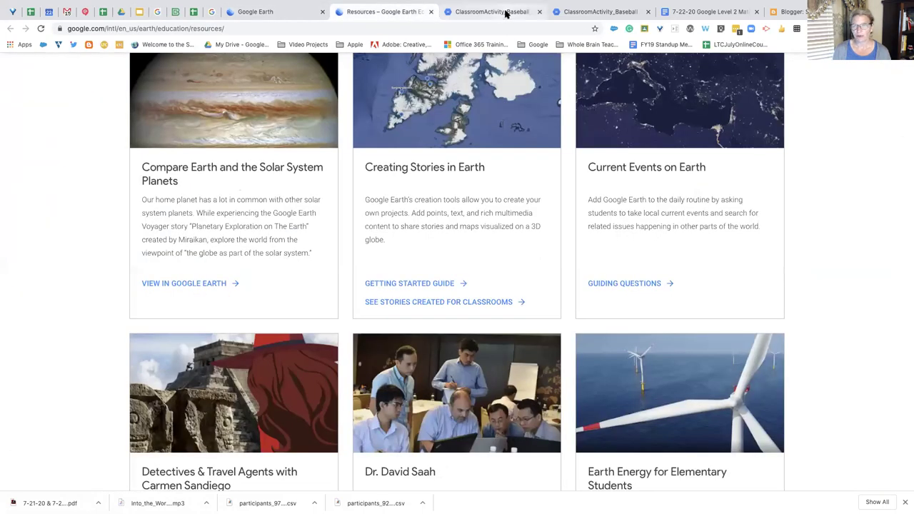
{"action": "left_click", "coordinate": [280, 12]}
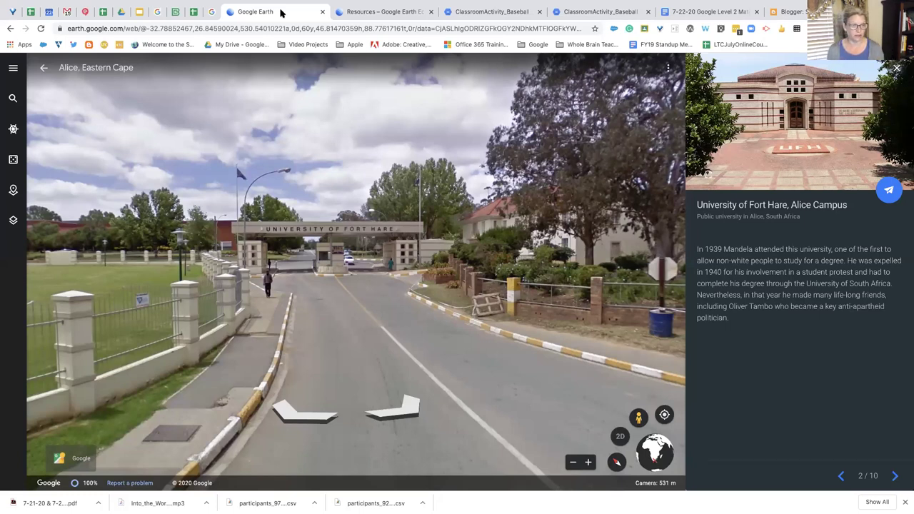
Switch back to the Google Slides presentation's Google Earth slide
{"action": "left_click", "coordinate": [139, 13]}
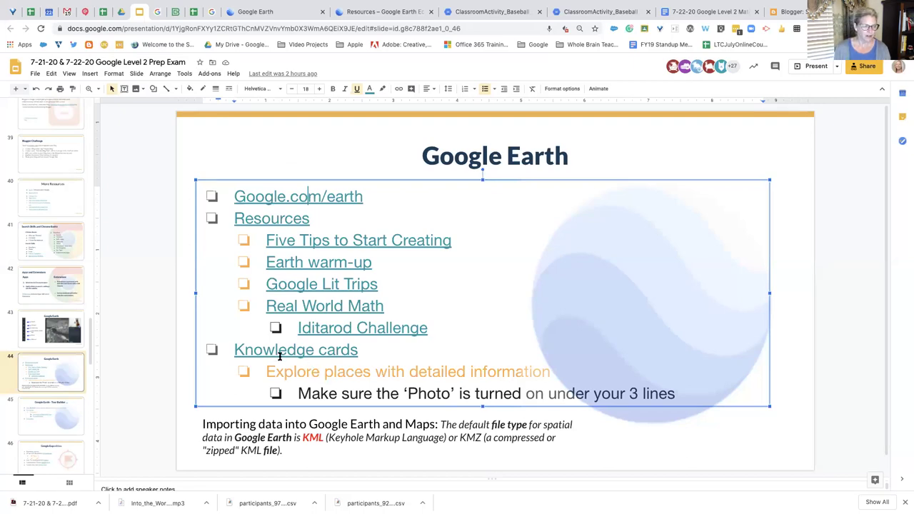
Follow the slide's Knowledge cards link to open the Galápagos Islands card in Google Earth
{"action": "left_click", "coordinate": [289, 351]}
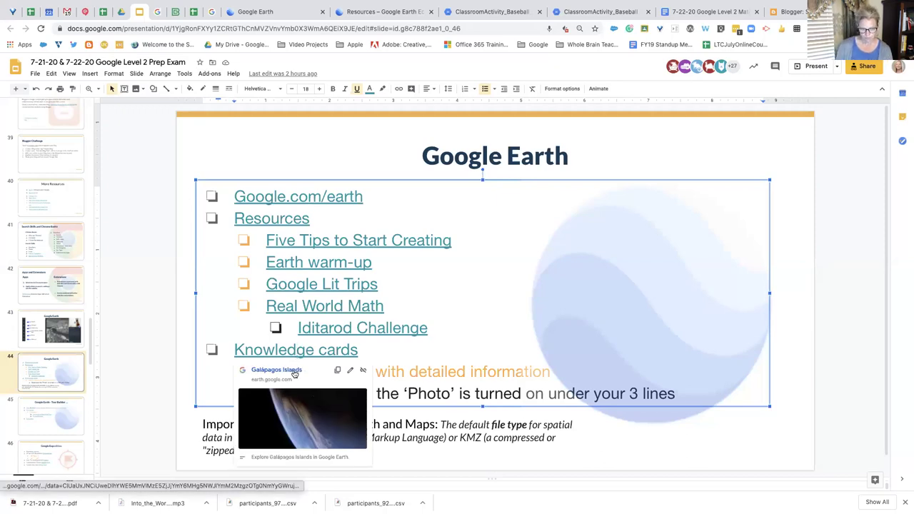
{"action": "left_click", "coordinate": [294, 372]}
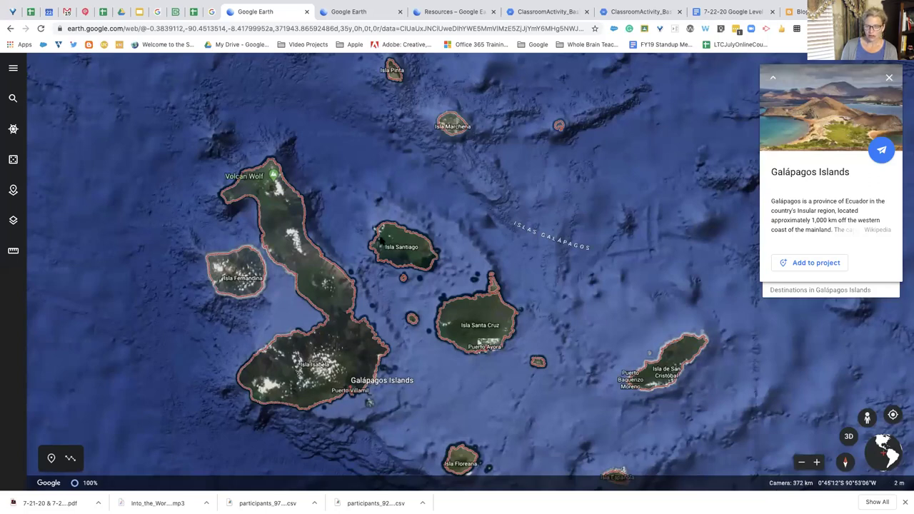
Turn on the Photos layer and view the photo near Isla Santiago full screen
{"action": "left_click", "coordinate": [13, 68]}
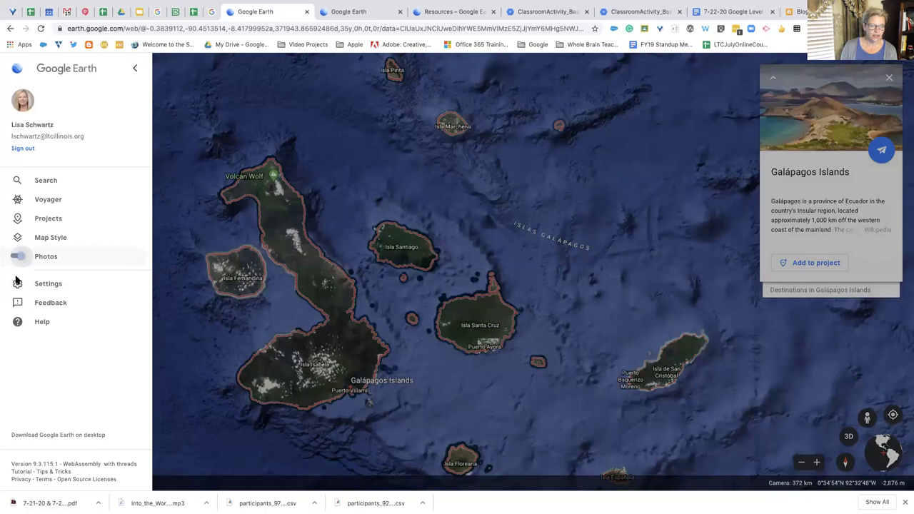
{"action": "left_click", "coordinate": [16, 256]}
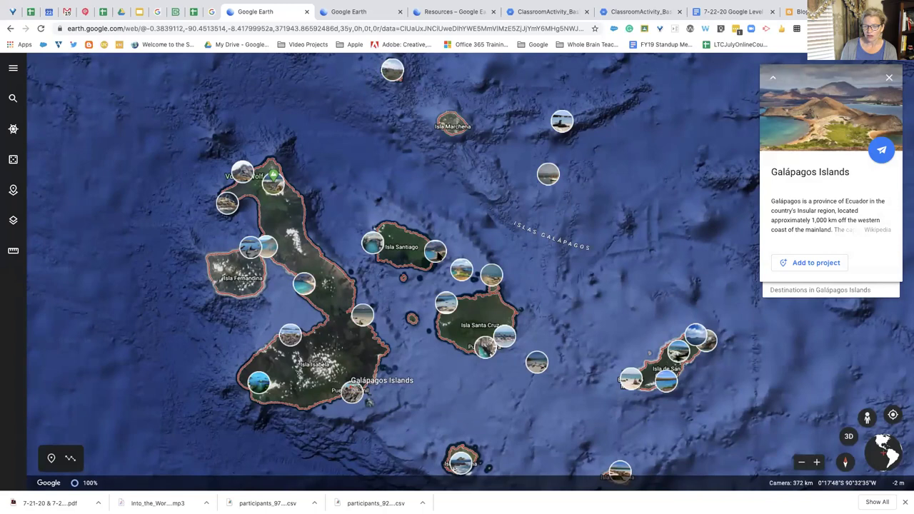
{"action": "left_click", "coordinate": [437, 254]}
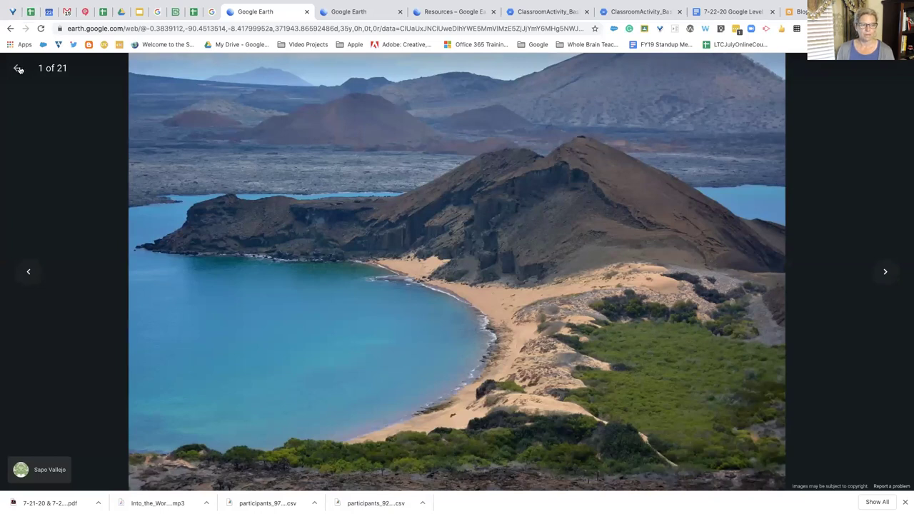
{"action": "left_click", "coordinate": [18, 69]}
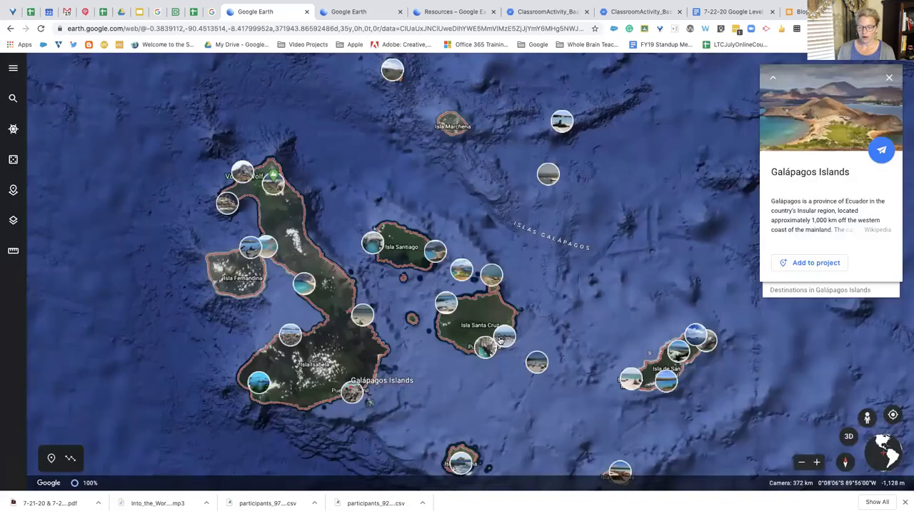
Zoom the map and pick up the Pegman to highlight Street View spots
{"action": "scroll", "coordinate": [500, 341], "scroll_direction": "up", "scroll_amount": 5}
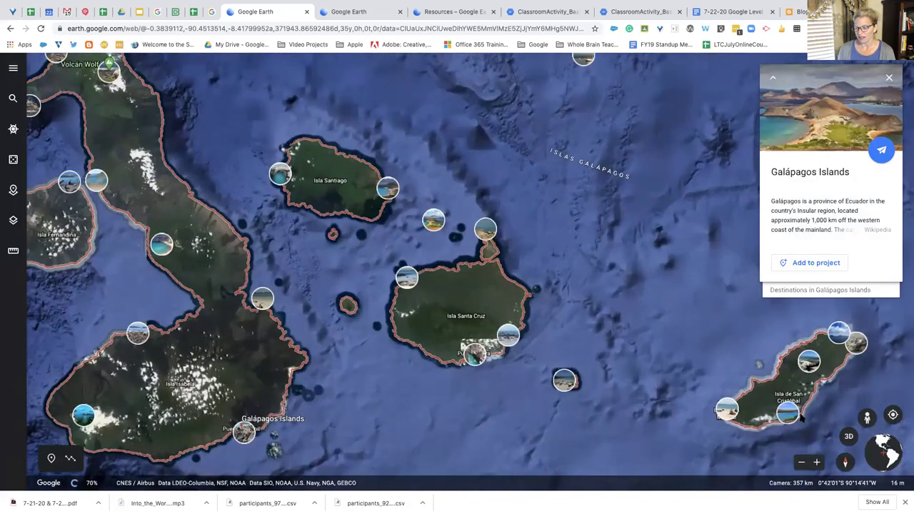
{"action": "scroll", "coordinate": [800, 419], "scroll_direction": "down", "scroll_amount": 2}
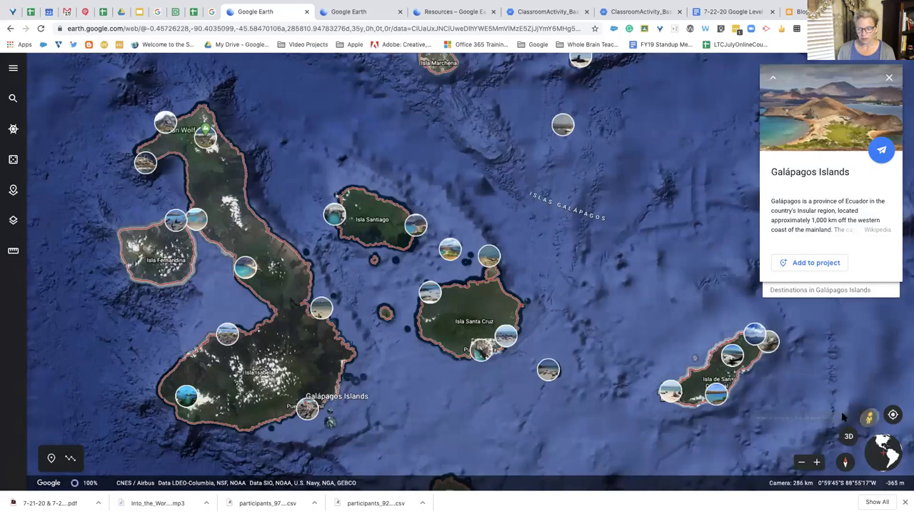
{"action": "left_click", "coordinate": [868, 418]}
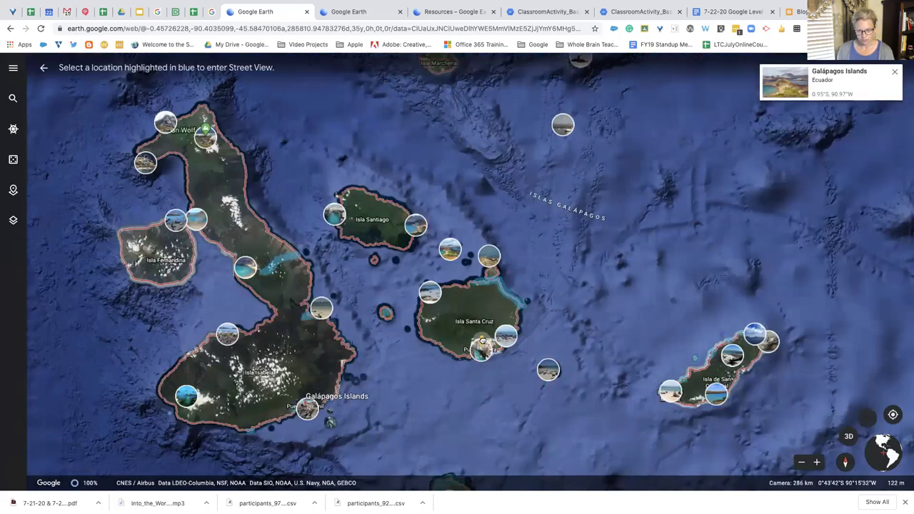
Visit a Santa Cruz beach photo sphere, then expand the full Galápagos Islands card
{"action": "left_click_drag", "start_coordinate": [482, 341], "coordinate": [483, 343]}
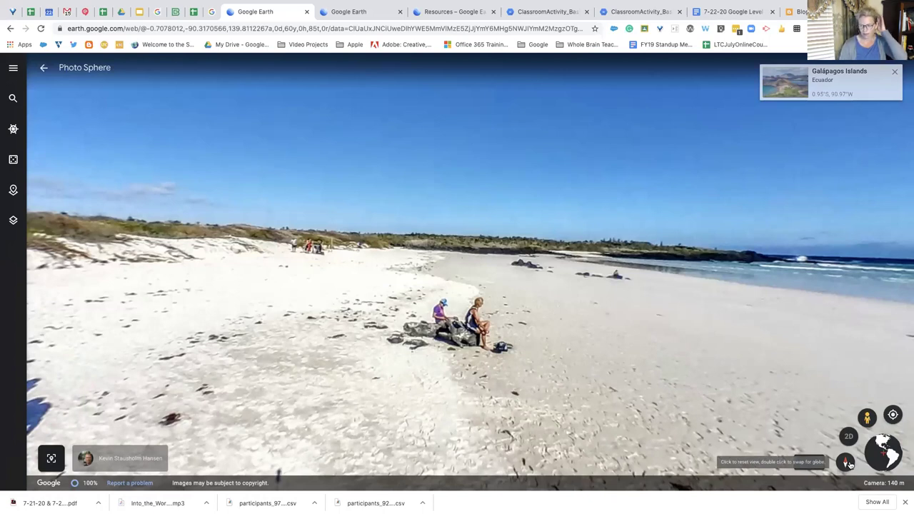
{"action": "left_click", "coordinate": [42, 68]}
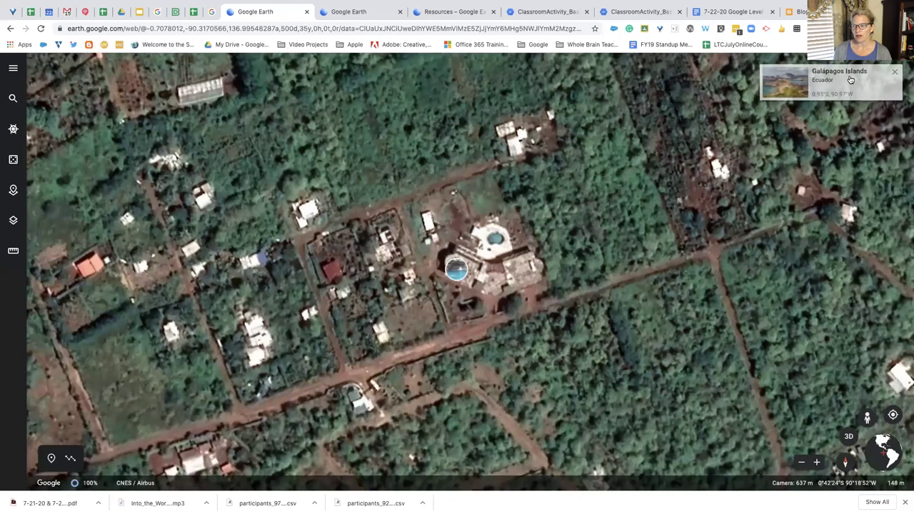
{"action": "left_click", "coordinate": [850, 80]}
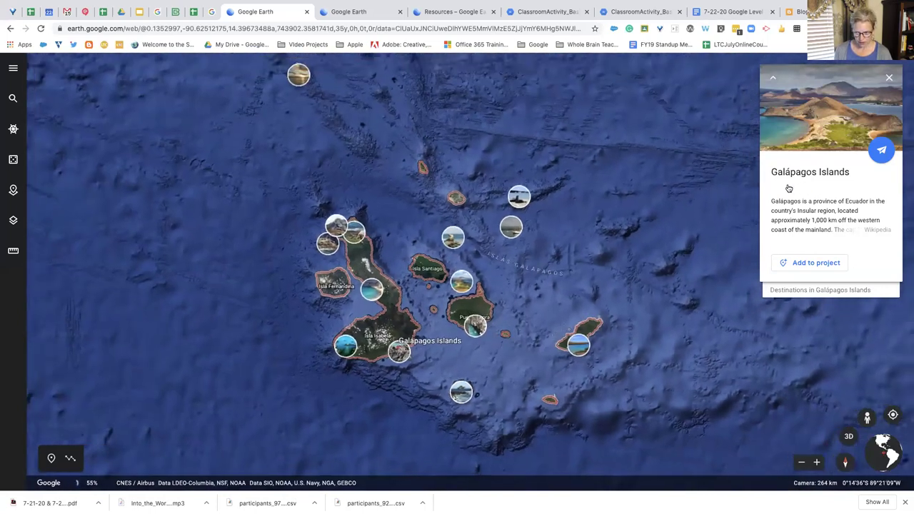
Save Galápagos Islands into a new project titled 'Sample 7-22-20'
{"action": "left_click", "coordinate": [819, 264]}
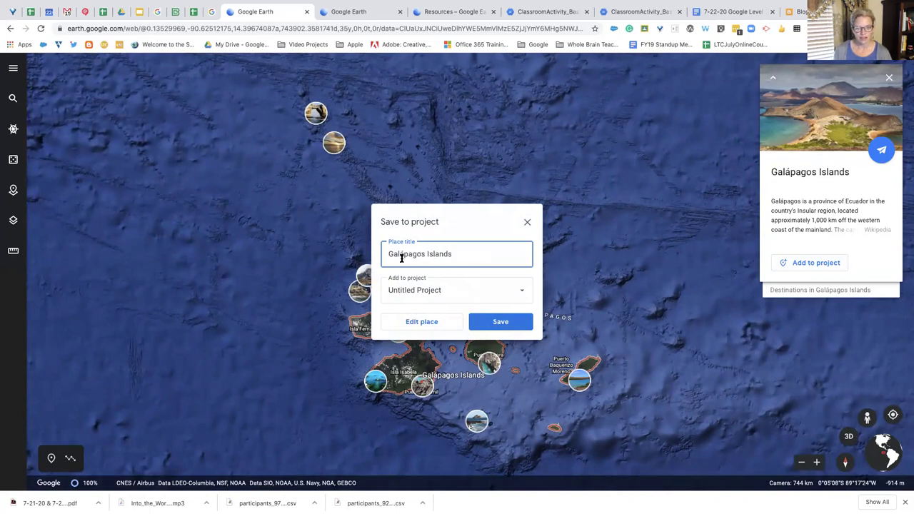
{"action": "left_click", "coordinate": [518, 292]}
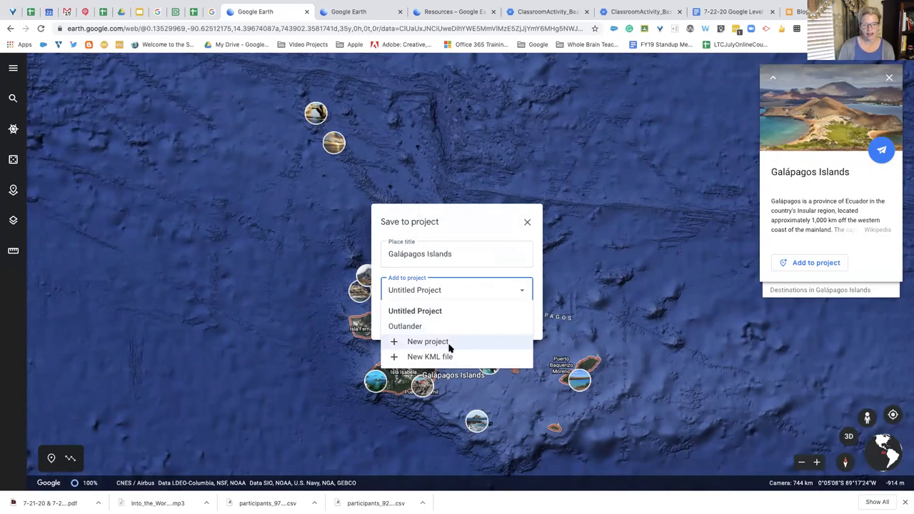
{"action": "left_click", "coordinate": [452, 344]}
{"action": "left_click", "coordinate": [441, 330]}
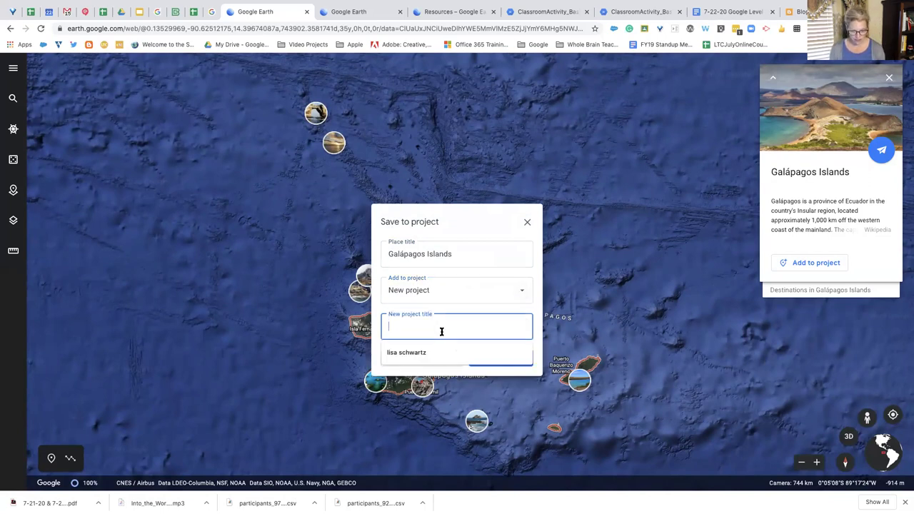
{"action": "type", "text": "Sample 7-2"}
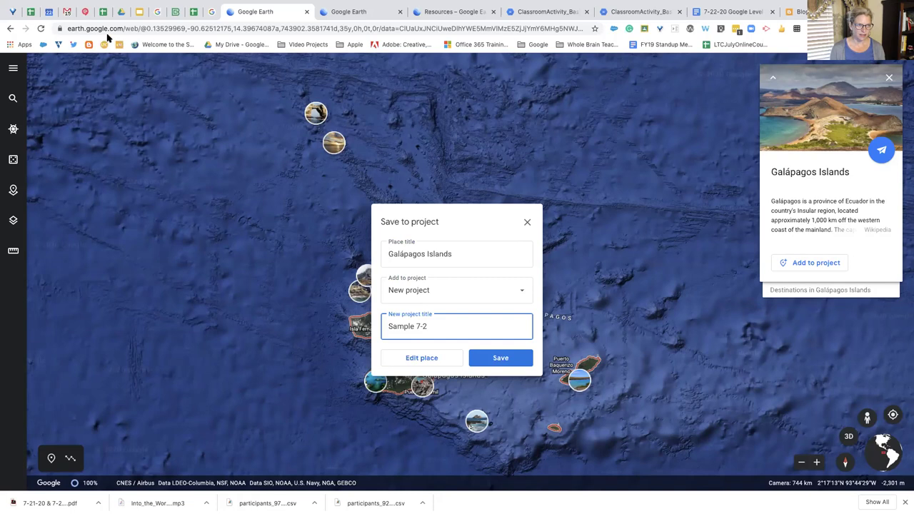
{"action": "type", "text": "2-20"}
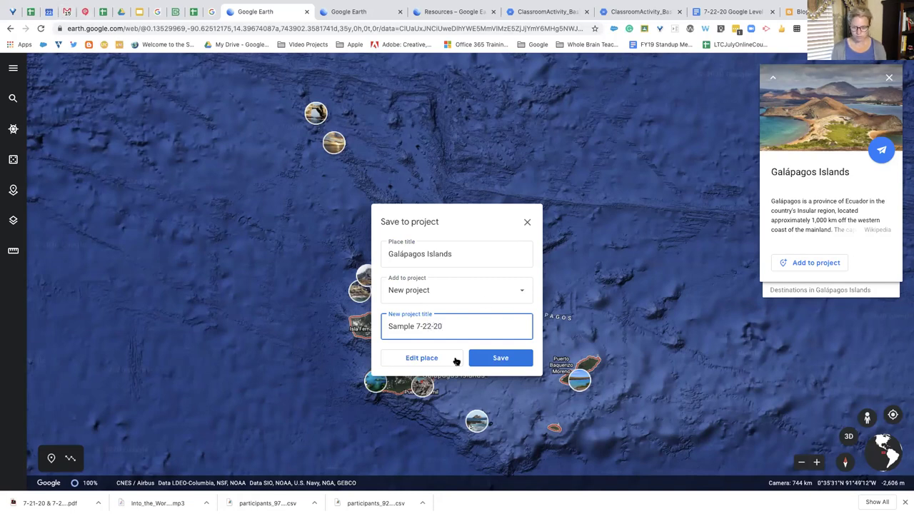
{"action": "left_click", "coordinate": [514, 365]}
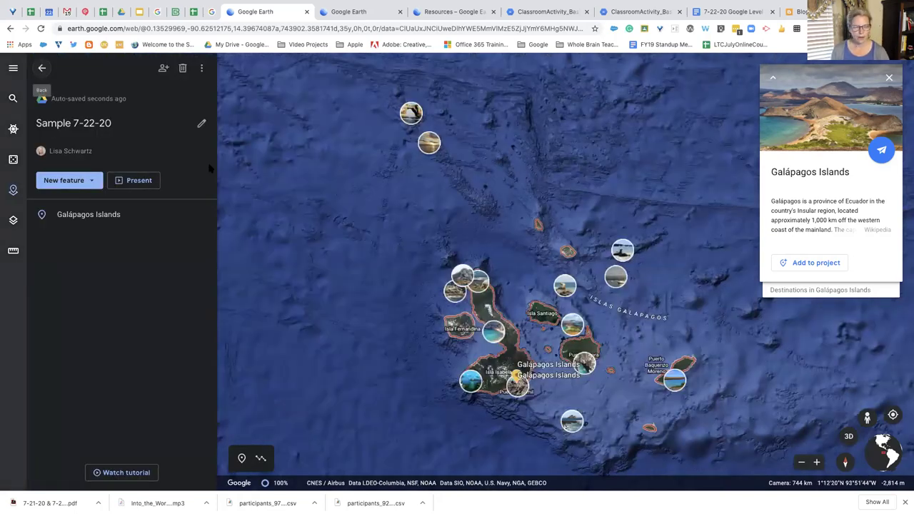
{"action": "mouse_move", "coordinate": [138, 229]}
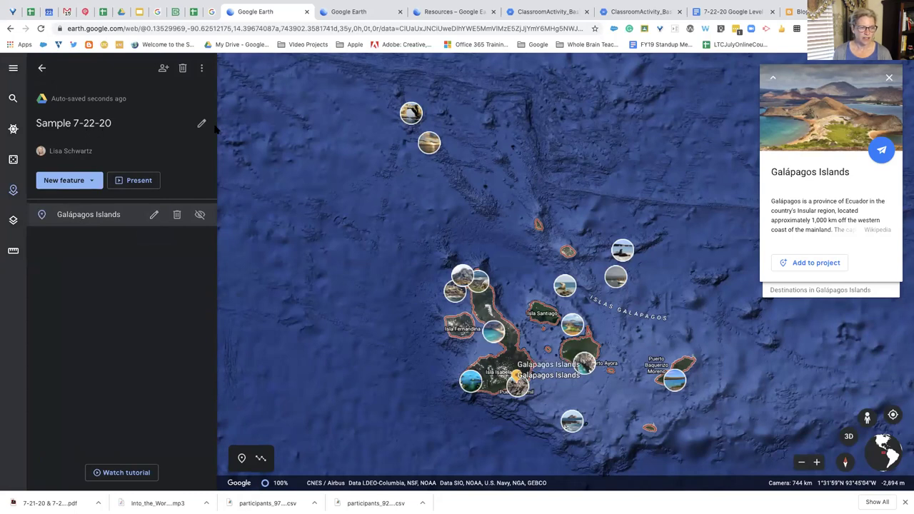
{"action": "left_click", "coordinate": [96, 183]}
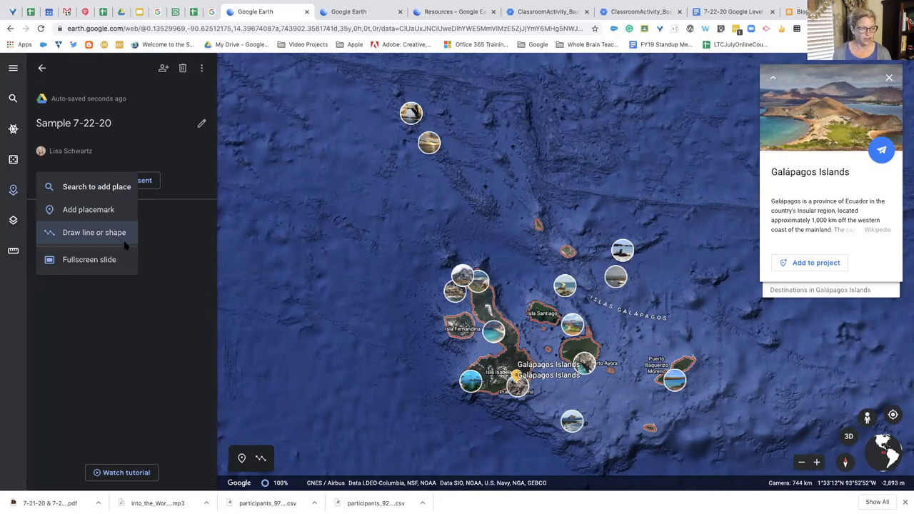
{"action": "left_click", "coordinate": [179, 180]}
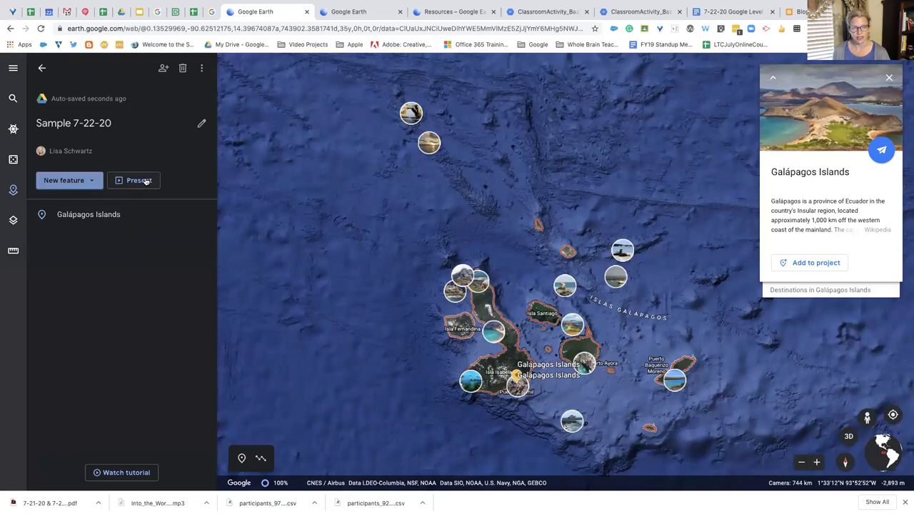
{"action": "left_click", "coordinate": [163, 68]}
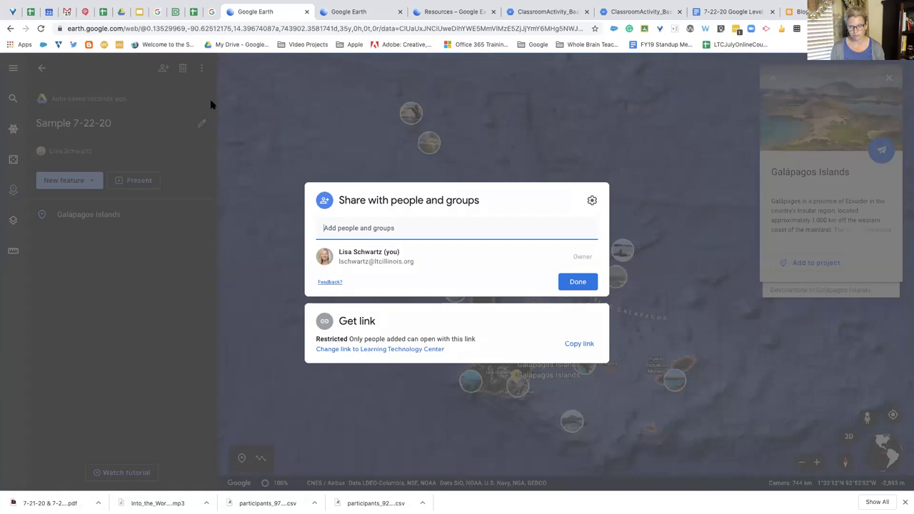
{"action": "left_click", "coordinate": [43, 71]}
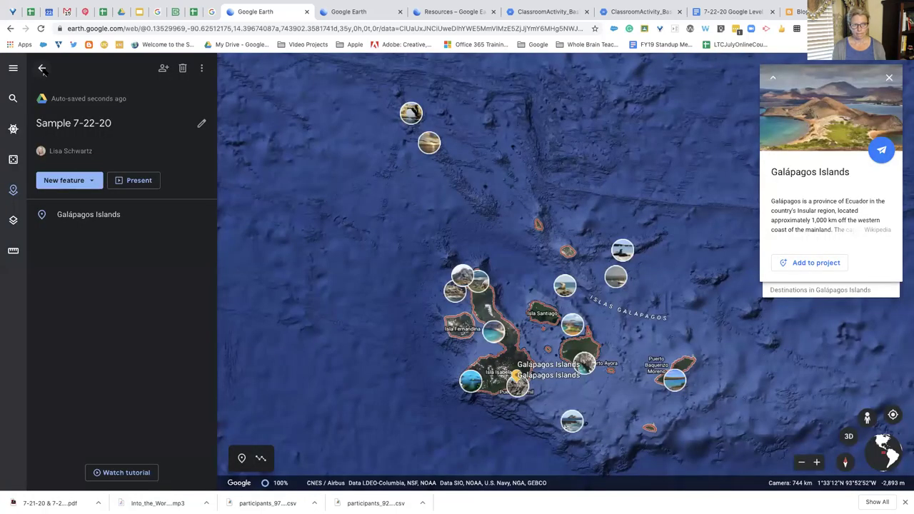
Close the Galápagos card and view the Darwin's Arch photo full screen twice
{"action": "left_click", "coordinate": [43, 69]}
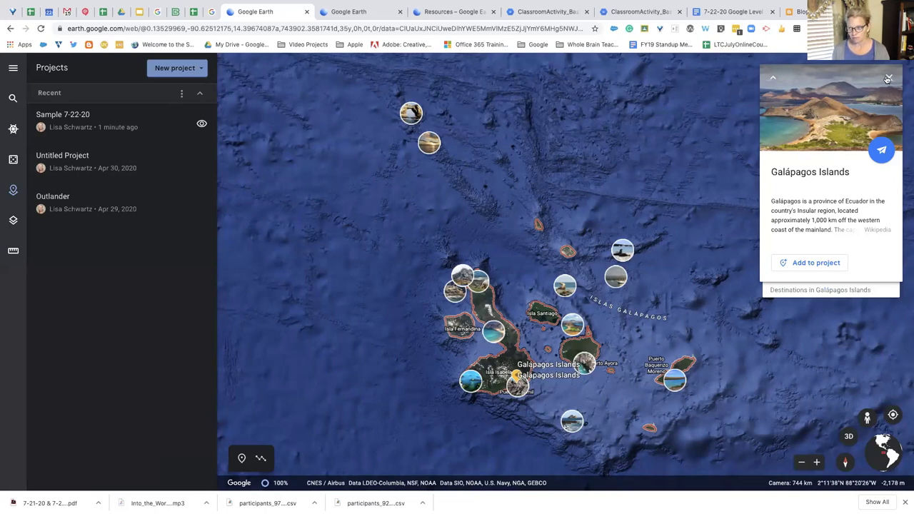
{"action": "key", "text": "Escape"}
{"action": "left_click", "coordinate": [417, 118]}
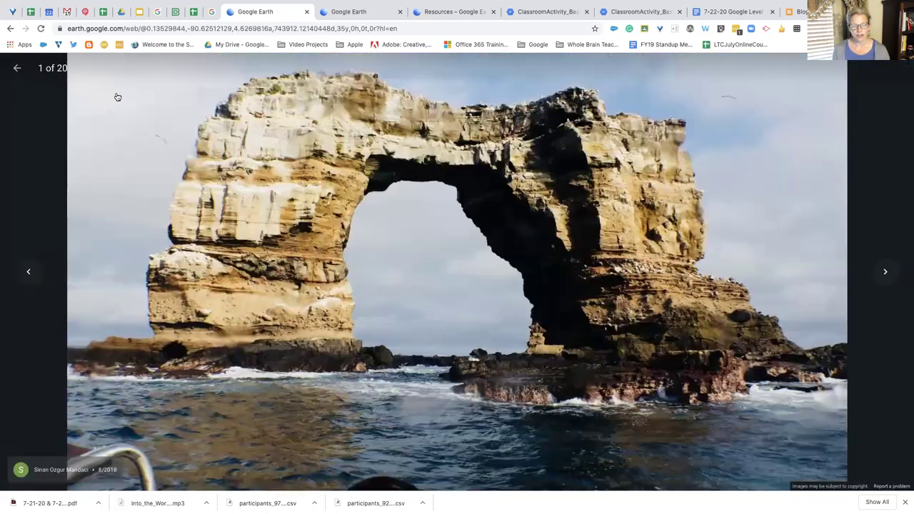
{"action": "left_click", "coordinate": [16, 68]}
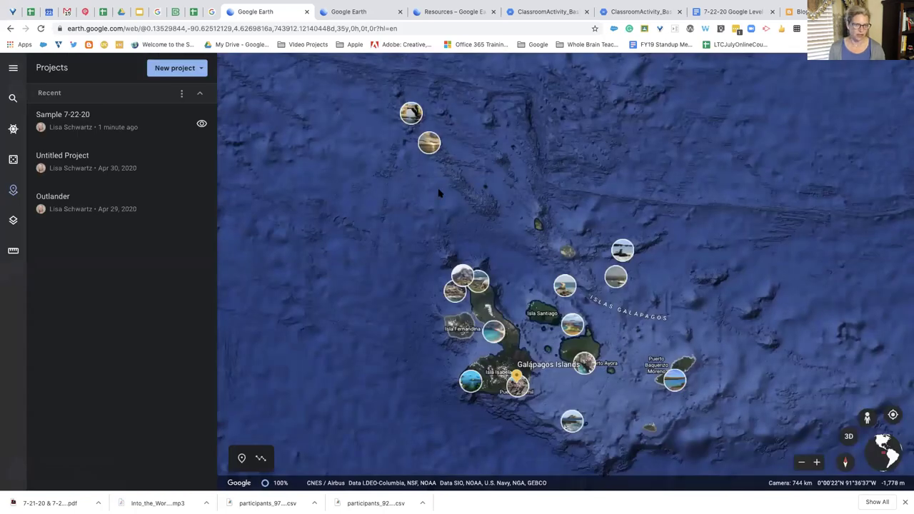
{"action": "left_click", "coordinate": [419, 118]}
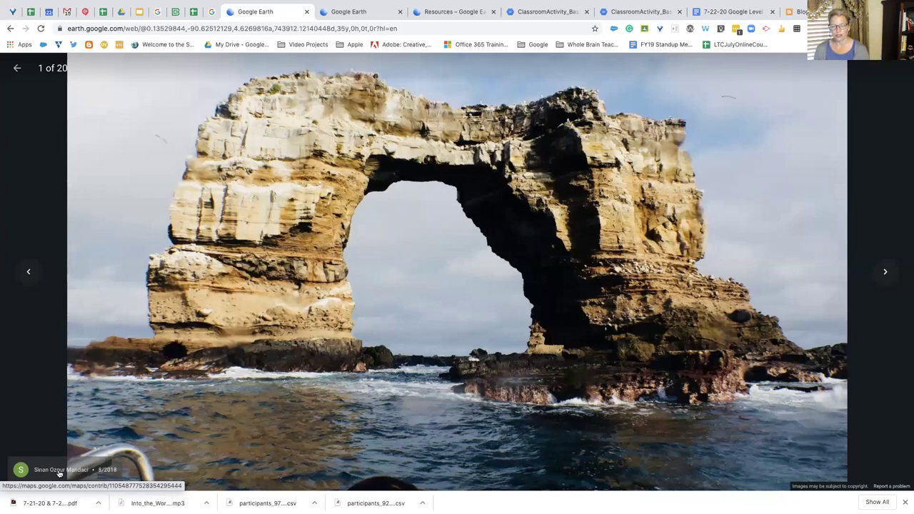
{"action": "left_click", "coordinate": [17, 69]}
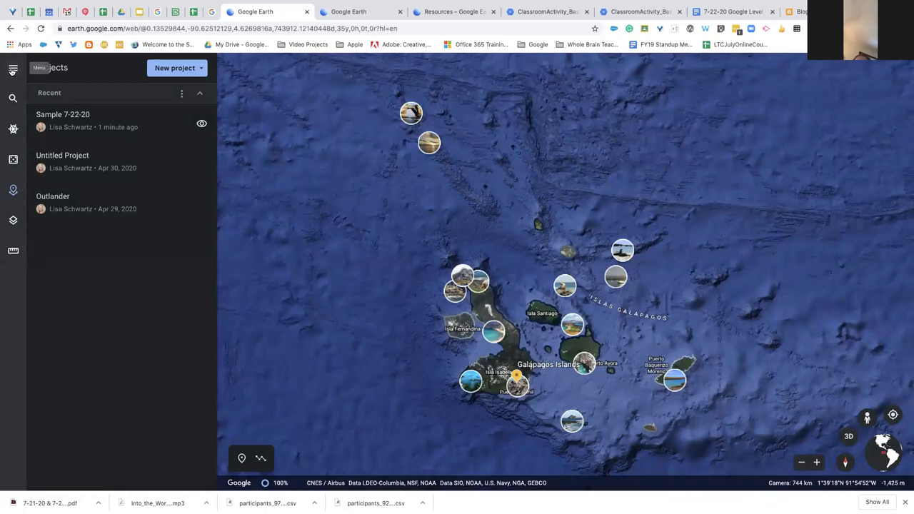
Toggle the navigation menu and return to the Google Slides presentation
{"action": "left_click", "coordinate": [13, 68]}
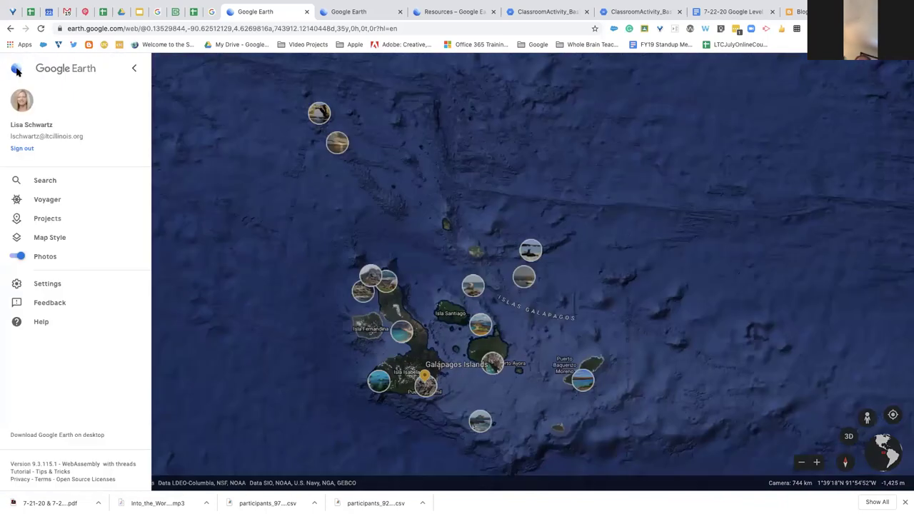
{"action": "left_click", "coordinate": [134, 69]}
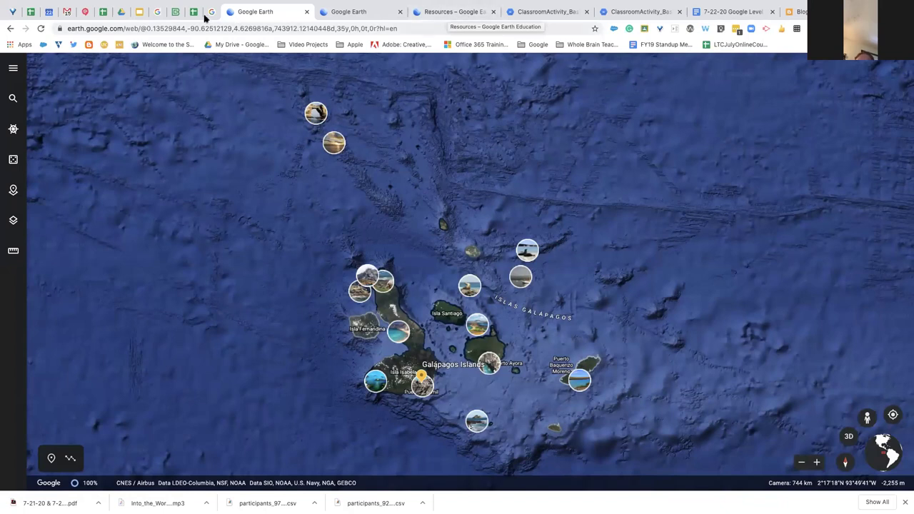
{"action": "left_click", "coordinate": [139, 13]}
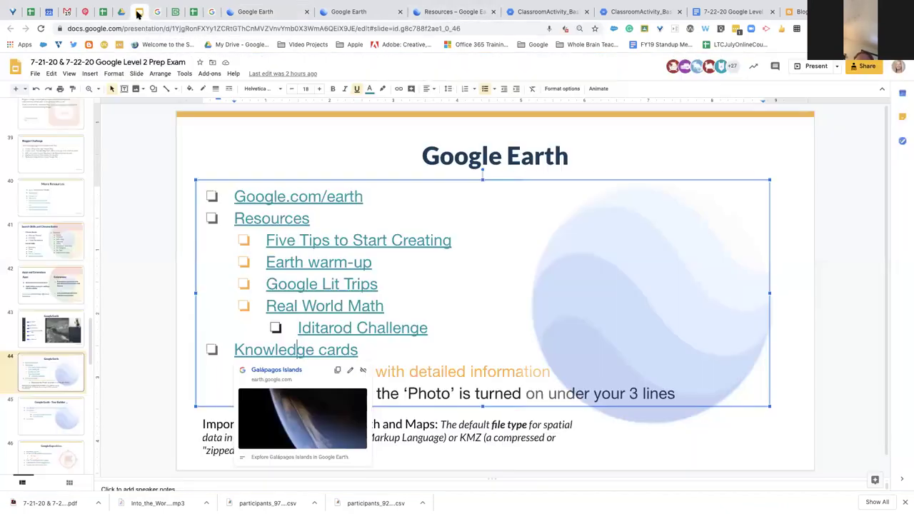
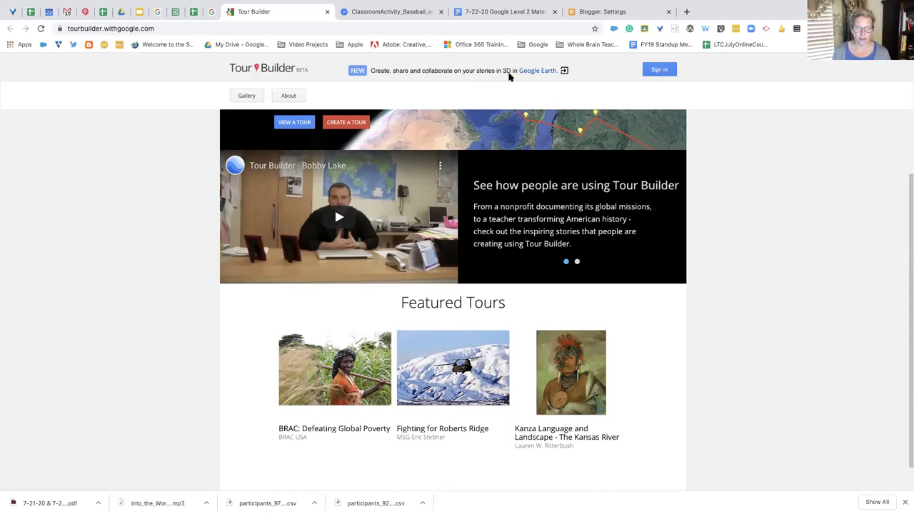
Sign in and list My Tours, showing Revolutionary War and the two Greece tours
{"action": "left_click", "coordinate": [657, 72]}
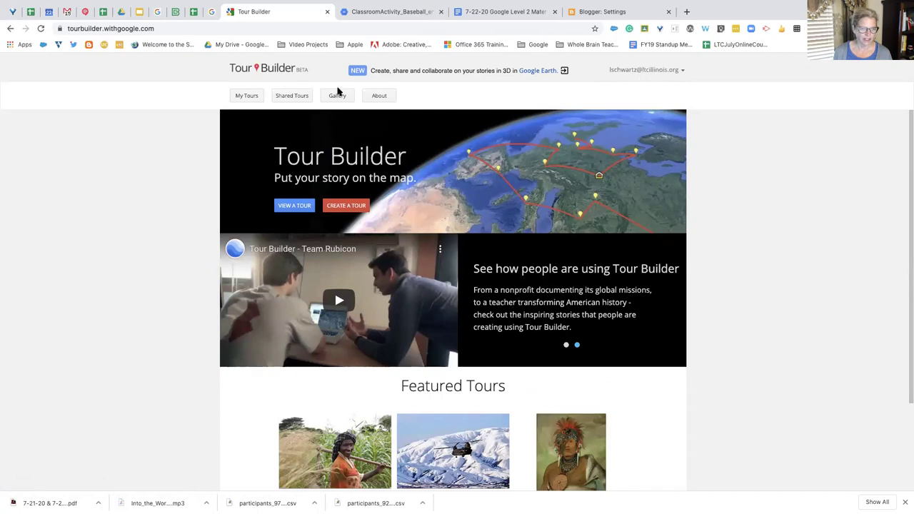
{"action": "left_click", "coordinate": [250, 97]}
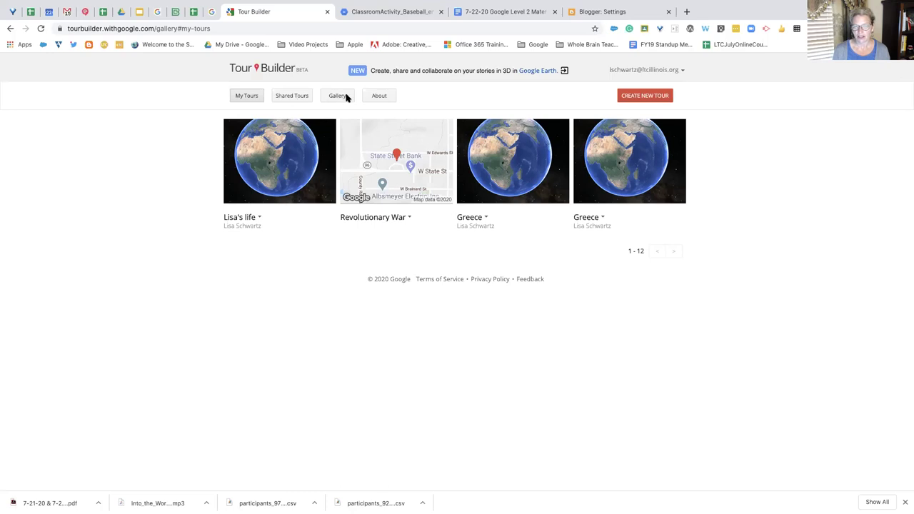
{"action": "left_click", "coordinate": [342, 98]}
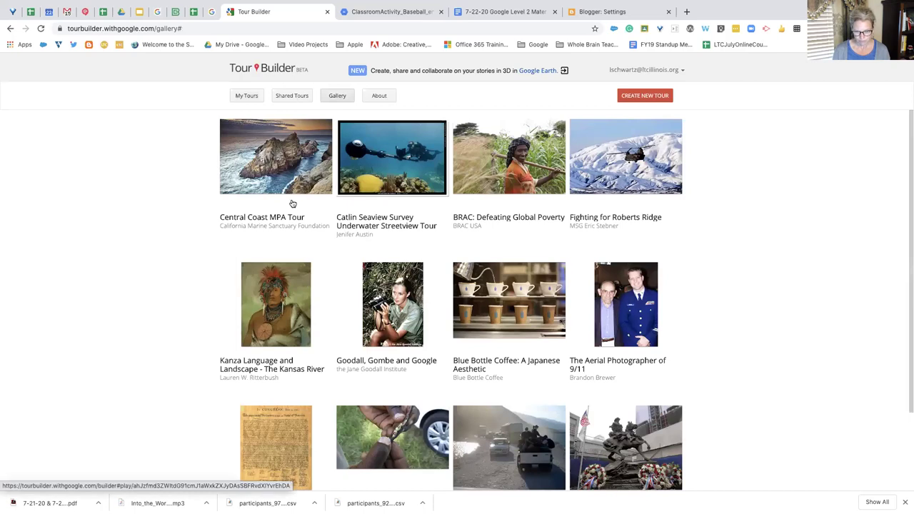
{"action": "scroll", "coordinate": [395, 301], "scroll_direction": "down", "scroll_amount": 2}
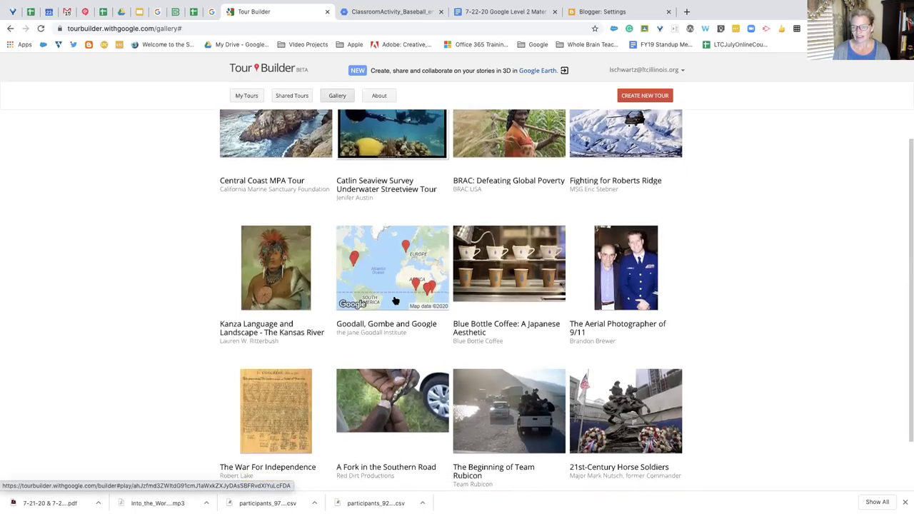
{"action": "scroll", "coordinate": [395, 300], "scroll_direction": "down", "scroll_amount": 2}
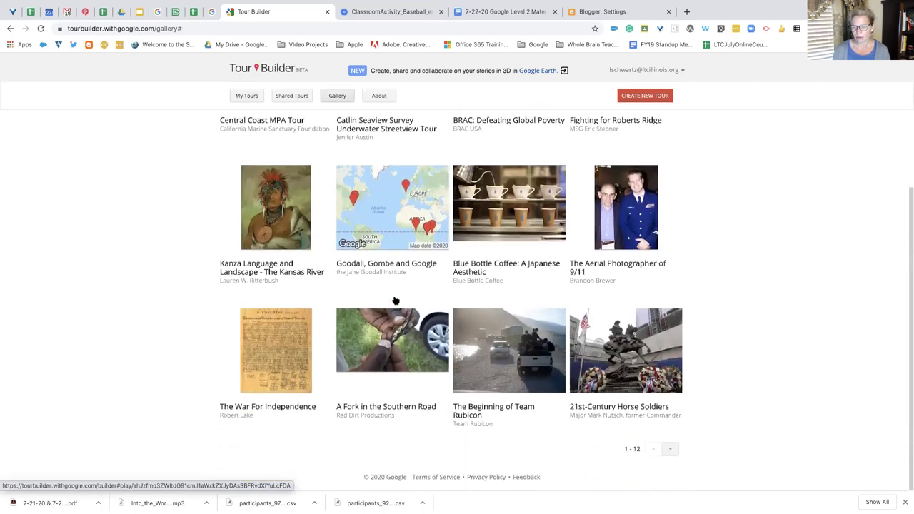
{"action": "scroll", "coordinate": [395, 300], "scroll_direction": "up", "scroll_amount": 3}
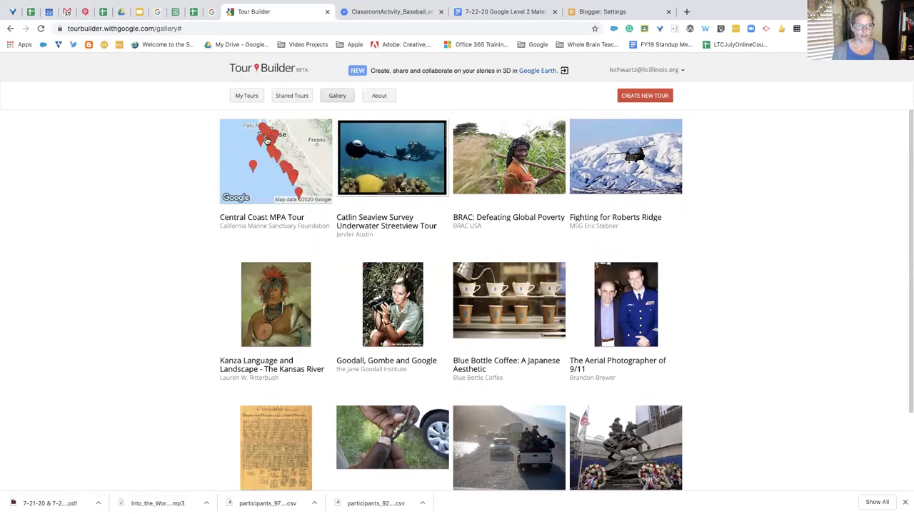
{"action": "left_click", "coordinate": [376, 99]}
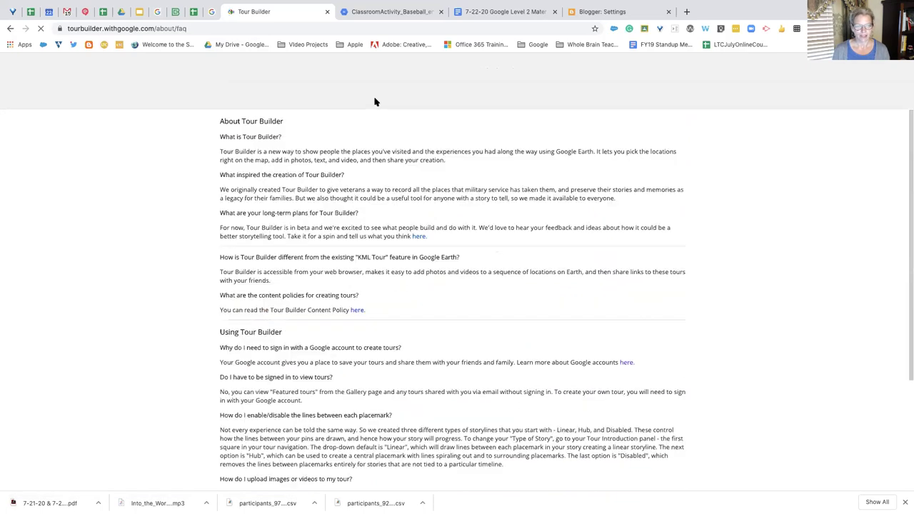
{"action": "scroll", "coordinate": [445, 205], "scroll_direction": "down", "scroll_amount": 3}
{"action": "scroll", "coordinate": [445, 205], "scroll_direction": "up", "scroll_amount": 2}
{"action": "scroll", "coordinate": [445, 206], "scroll_direction": "down", "scroll_amount": 4}
{"action": "scroll", "coordinate": [445, 207], "scroll_direction": "up", "scroll_amount": 5}
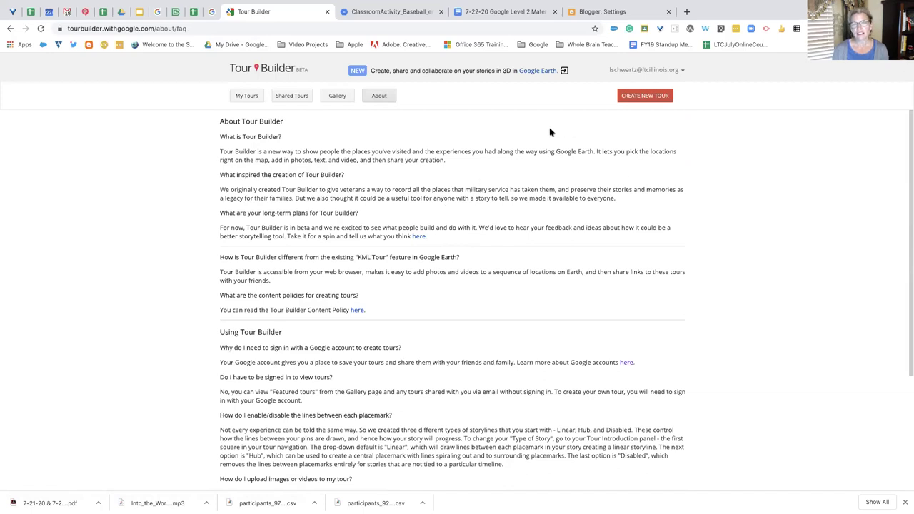
{"action": "left_click", "coordinate": [247, 96]}
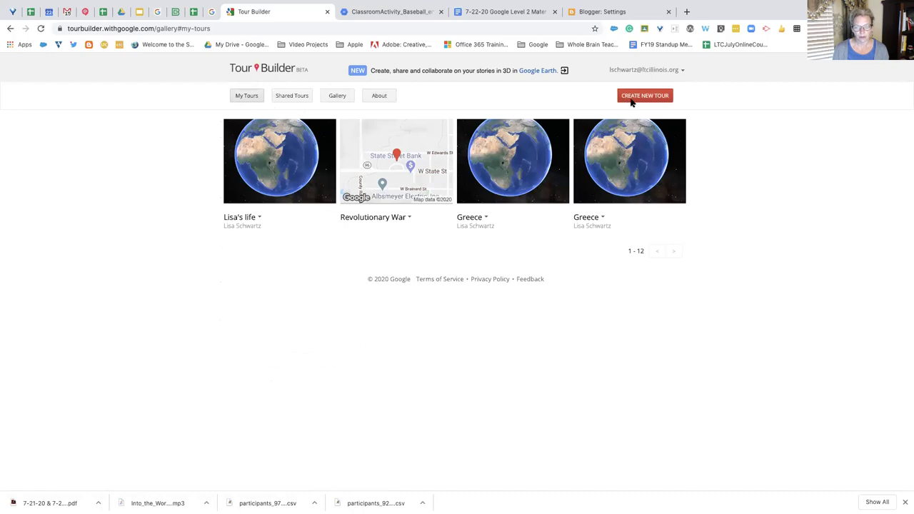
Start a new tour, cancel the Let's get started dialog, then open the first tour in My Tours
{"action": "left_click", "coordinate": [631, 100]}
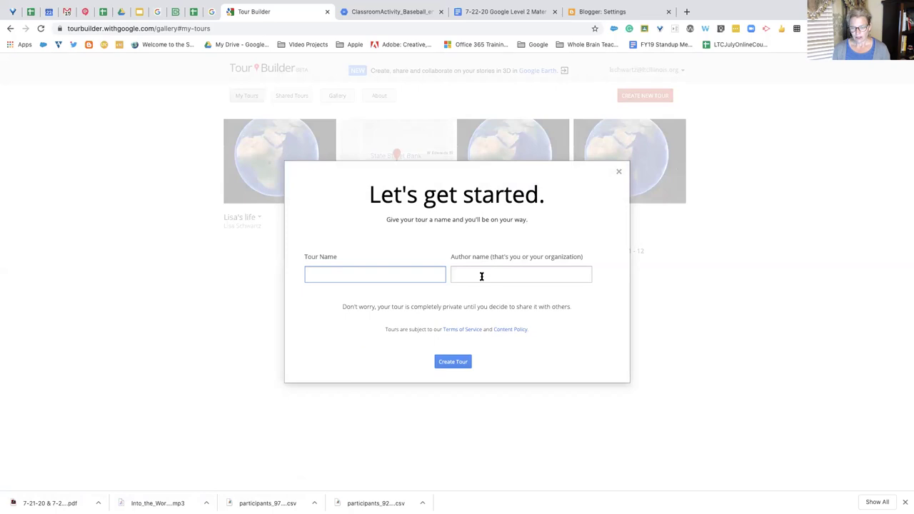
{"action": "left_click", "coordinate": [618, 172]}
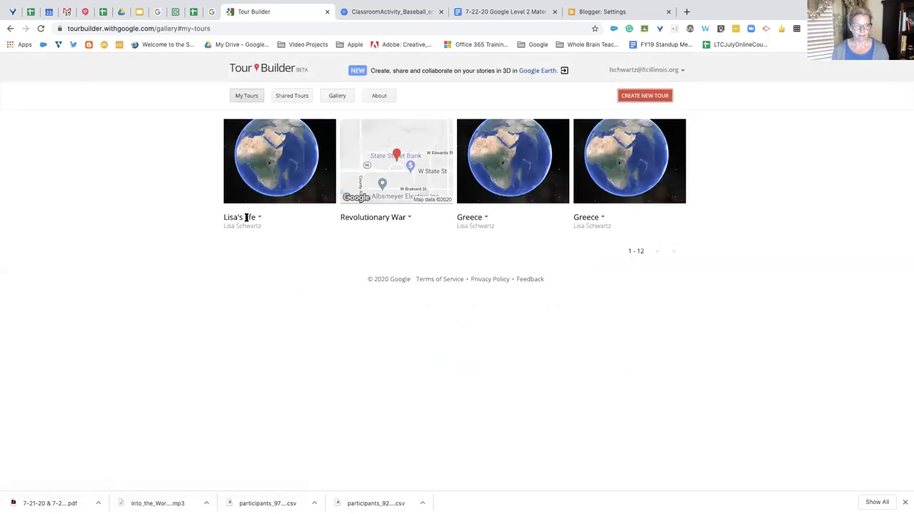
{"action": "left_click", "coordinate": [268, 176]}
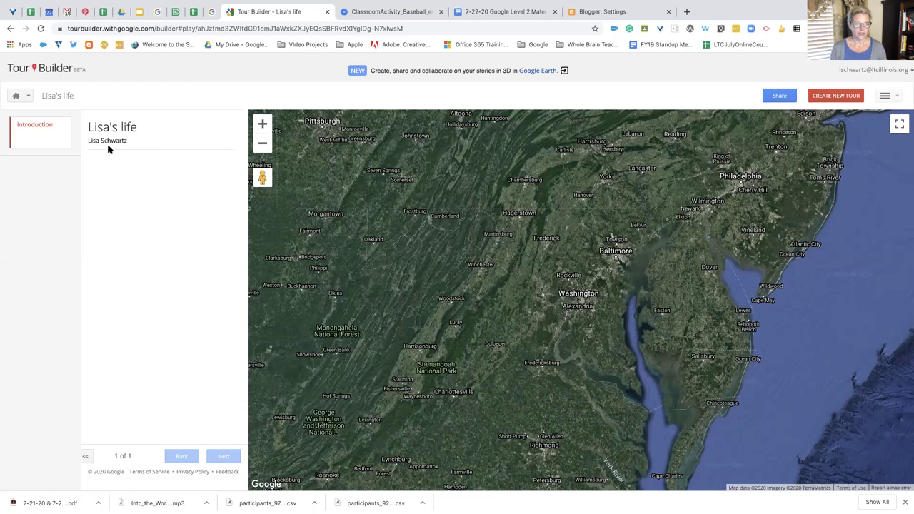
Check the site navigation and tour options menus, then switch to the Tour Builder Slides presentation
{"action": "left_click", "coordinate": [28, 96]}
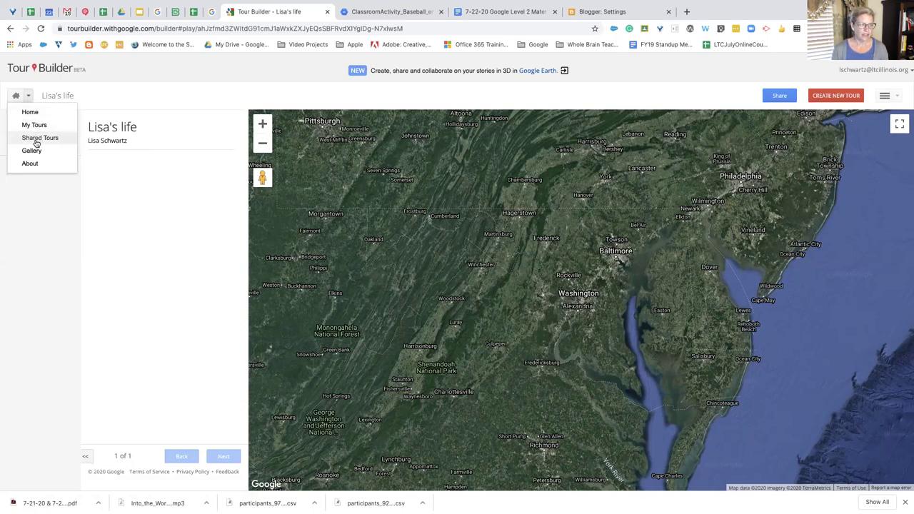
{"action": "left_click", "coordinate": [151, 172]}
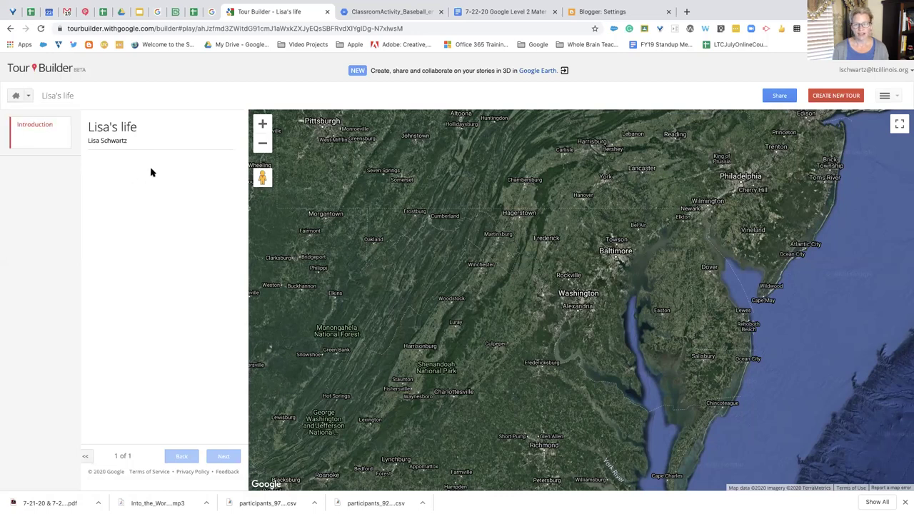
{"action": "left_click", "coordinate": [896, 98]}
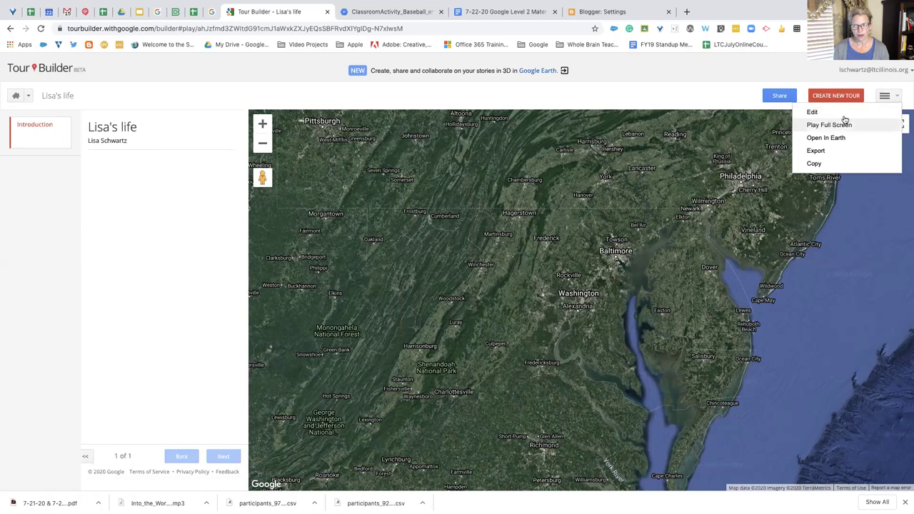
{"action": "left_click", "coordinate": [868, 84]}
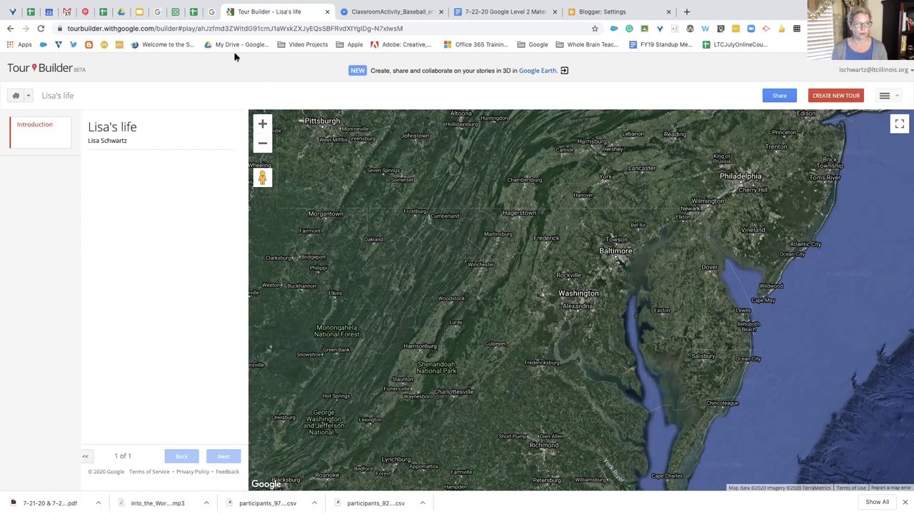
{"action": "left_click", "coordinate": [139, 12]}
Follow the slide's Service to Scholarship Tour link to load 'From Service to Scholarship'
{"action": "left_click", "coordinate": [464, 279]}
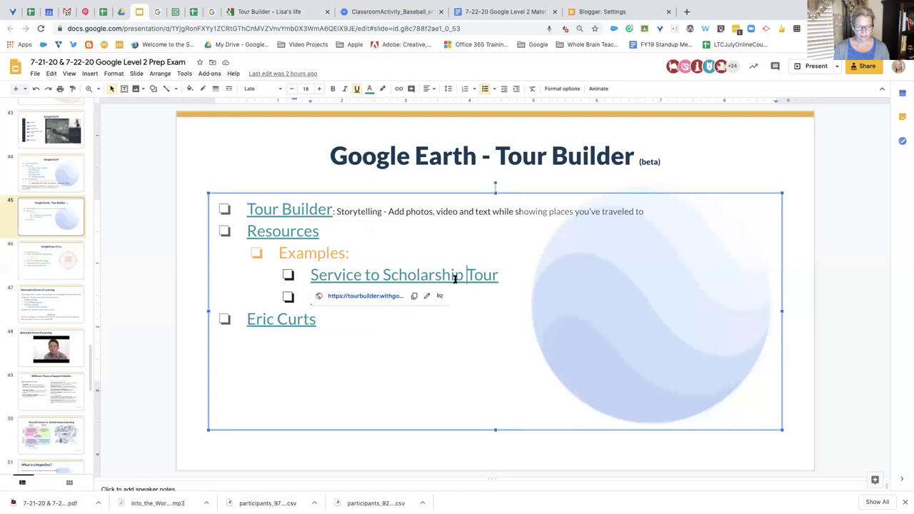
{"action": "left_click", "coordinate": [377, 298]}
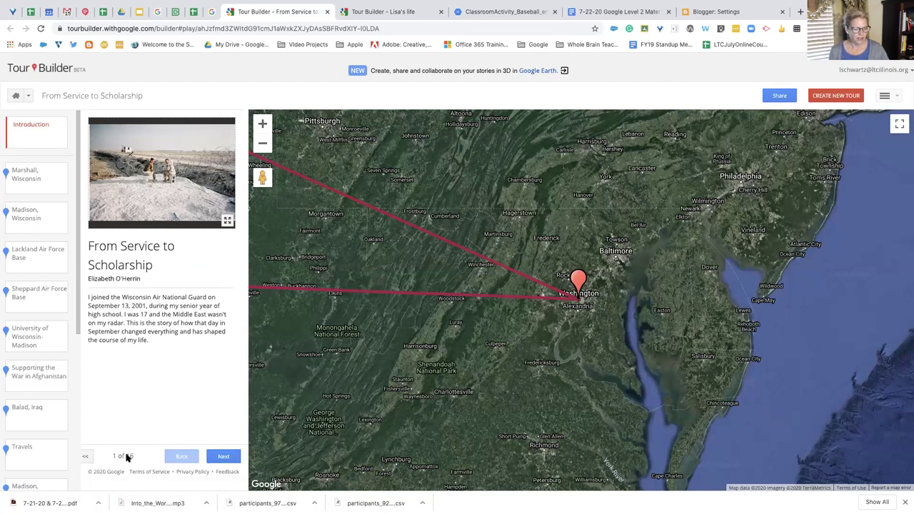
Advance the tour through Marshall and Madison, Wisconsin to Lackland Air Force Base
{"action": "left_click", "coordinate": [227, 457]}
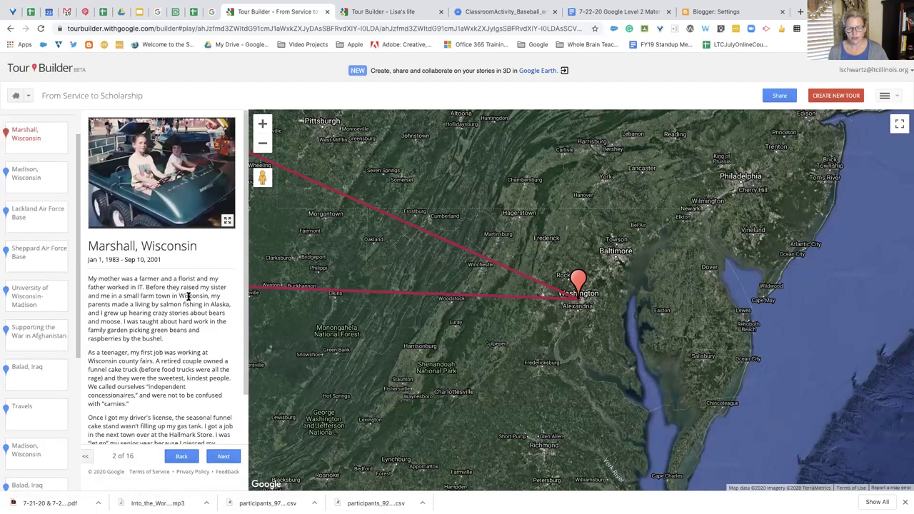
{"action": "scroll", "coordinate": [189, 296], "scroll_direction": "down", "scroll_amount": 2}
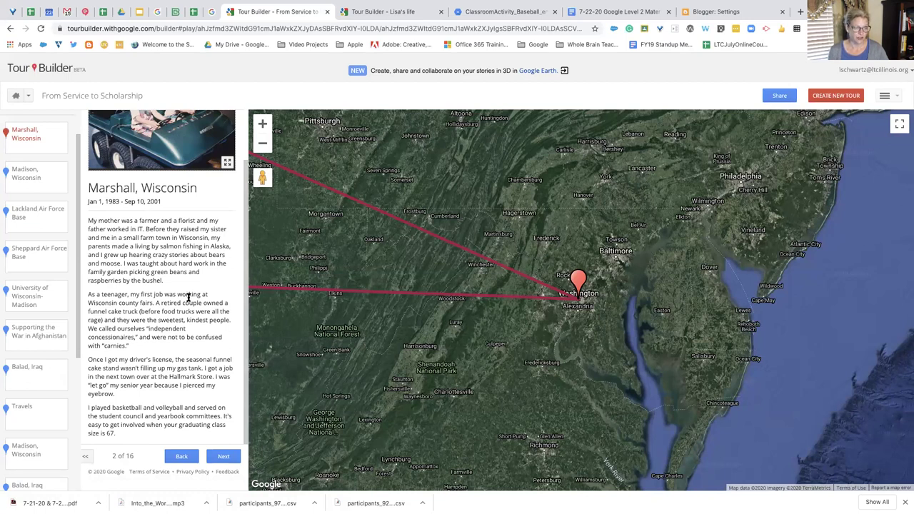
{"action": "left_click", "coordinate": [58, 185]}
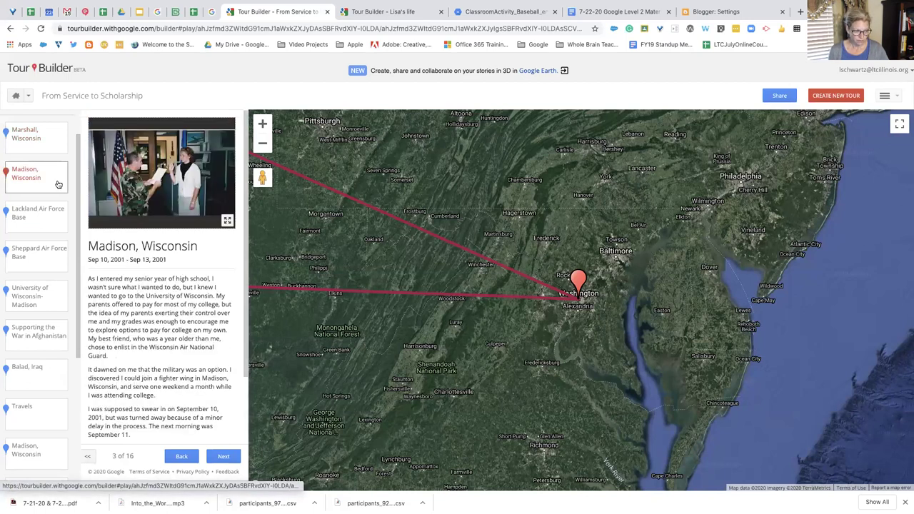
{"action": "left_click", "coordinate": [47, 224]}
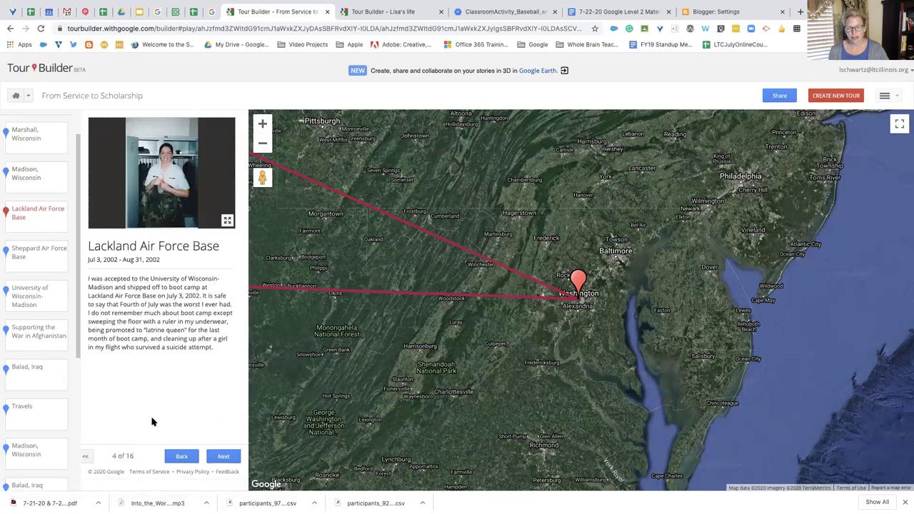
Zoom the map out three levels, then return to Slides and preview the Eric Curts link
{"action": "left_click", "coordinate": [265, 149]}
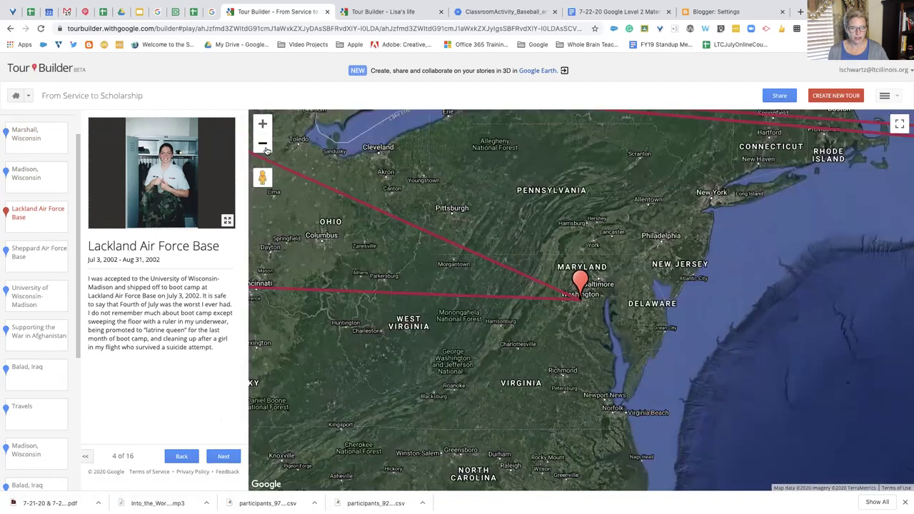
{"action": "left_click", "coordinate": [262, 144]}
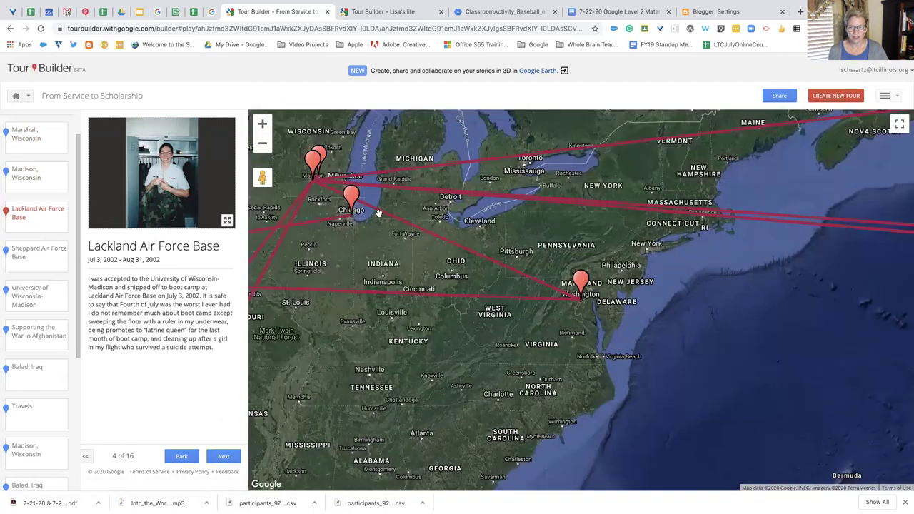
{"action": "left_click", "coordinate": [262, 144]}
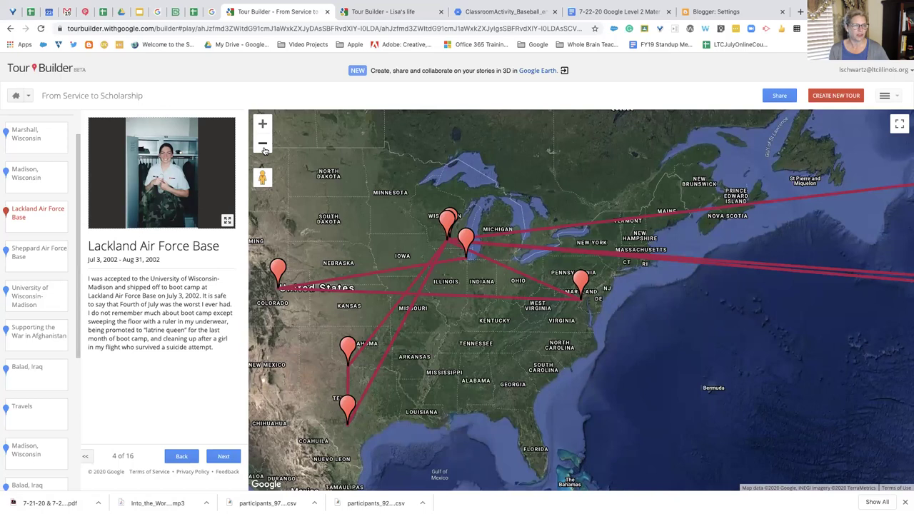
{"action": "left_click", "coordinate": [140, 13]}
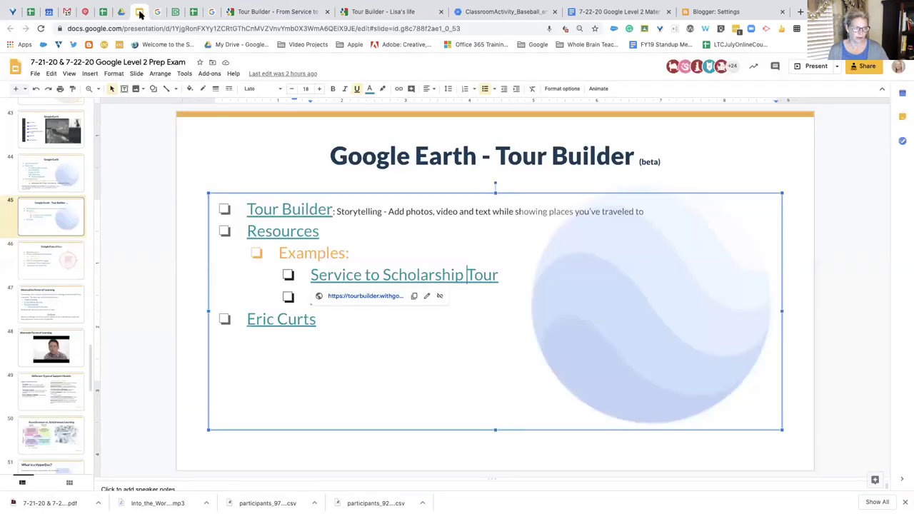
{"action": "left_click", "coordinate": [277, 319]}
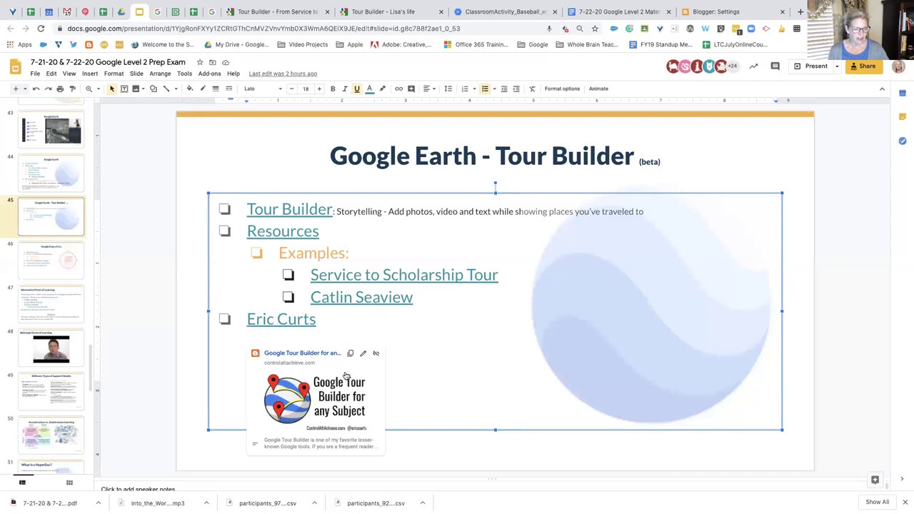
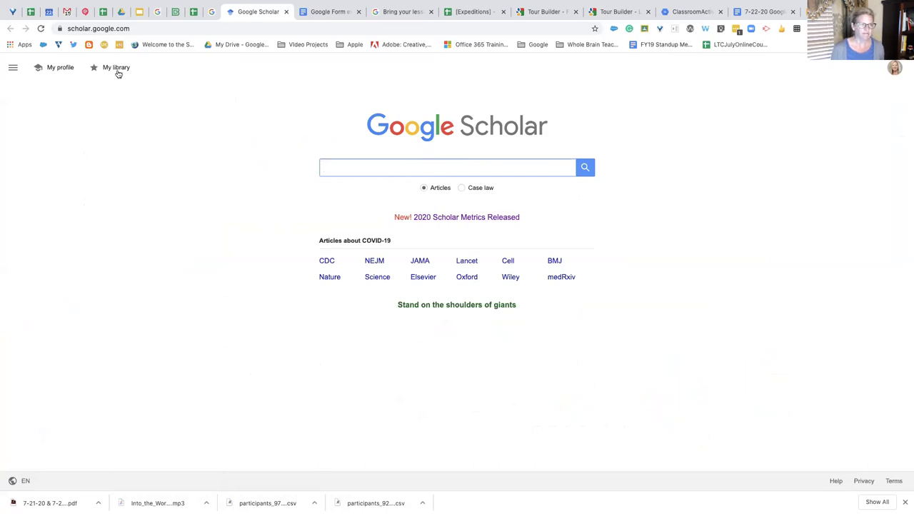
{"action": "left_click", "coordinate": [50, 12]}
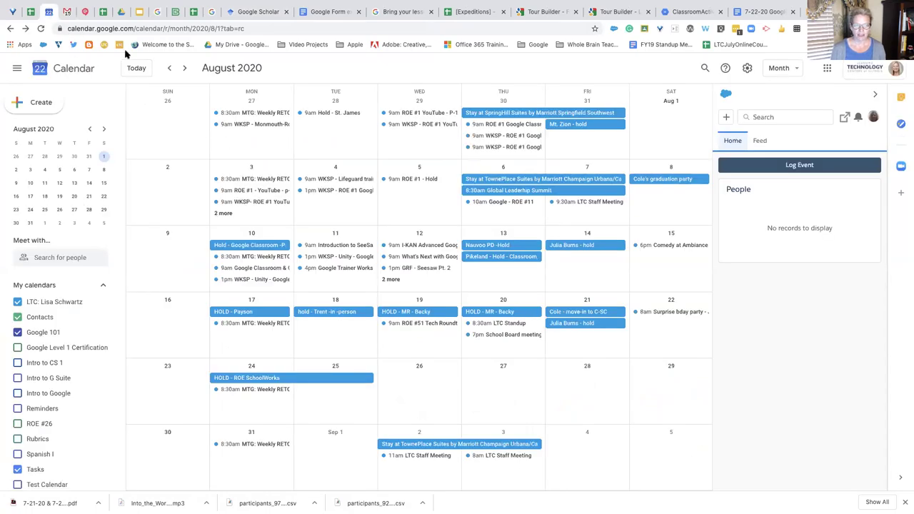
{"action": "left_click", "coordinate": [133, 69]}
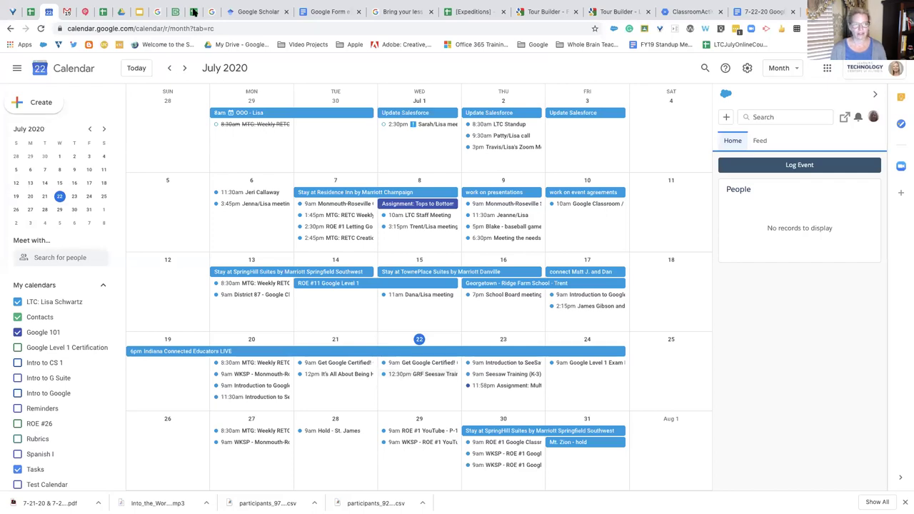
{"action": "left_click", "coordinate": [249, 10]}
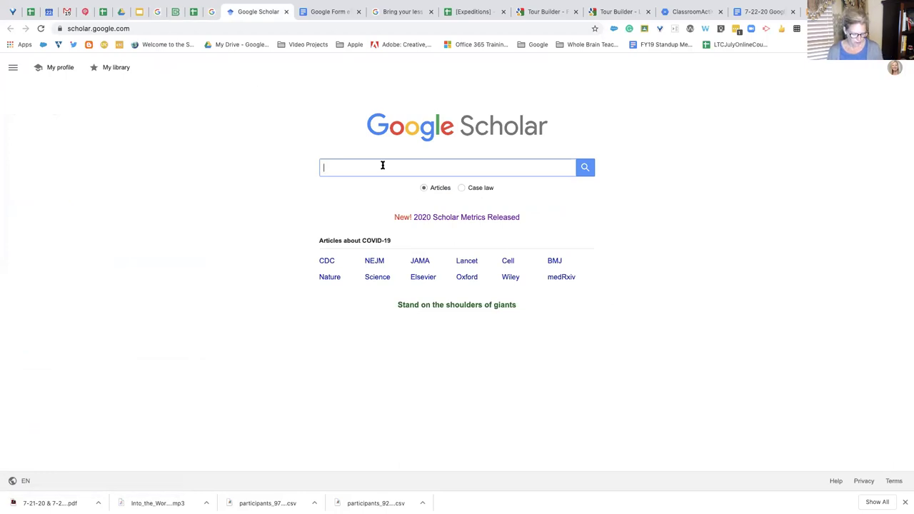
Search Scholar for 'digital citizenship education' by picking it from the 'digi' suggestions
{"action": "type", "text": "digi"}
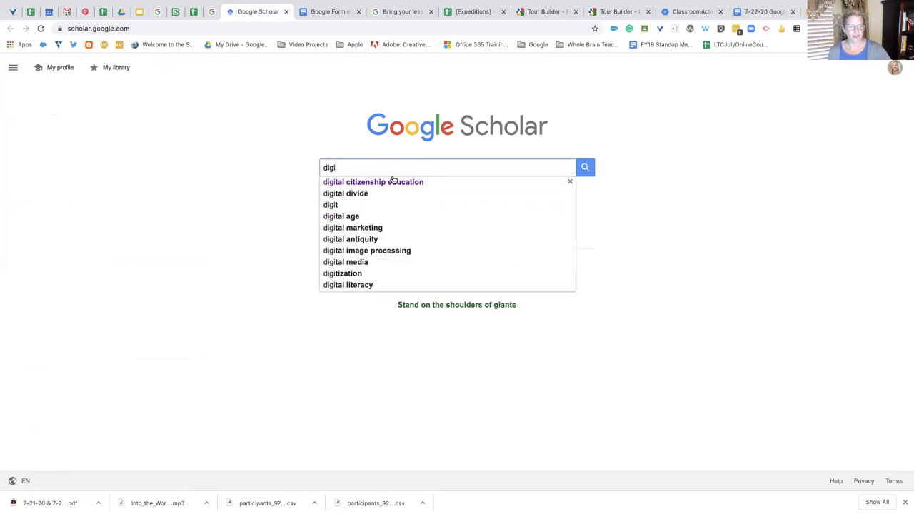
{"action": "left_click", "coordinate": [392, 184]}
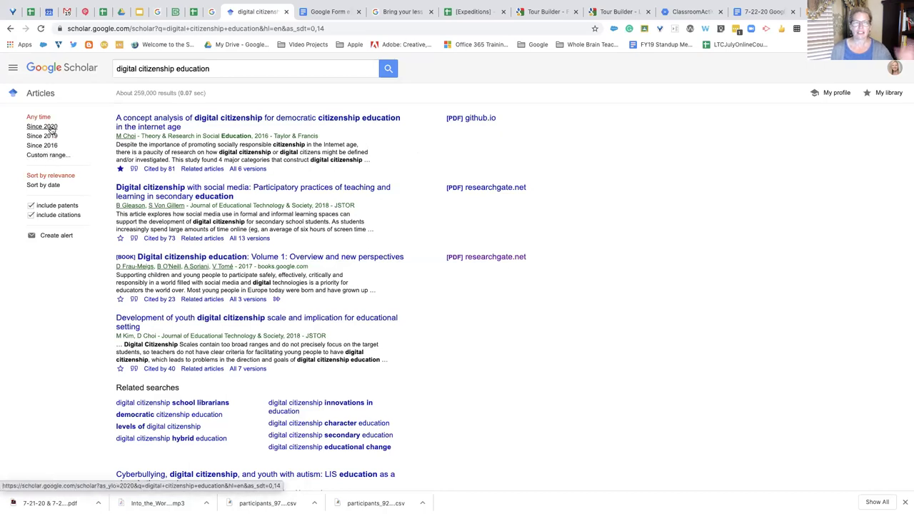
Limit results to Since 2020 and search the quoted phrase "digital citizenship education"
{"action": "left_click", "coordinate": [51, 128]}
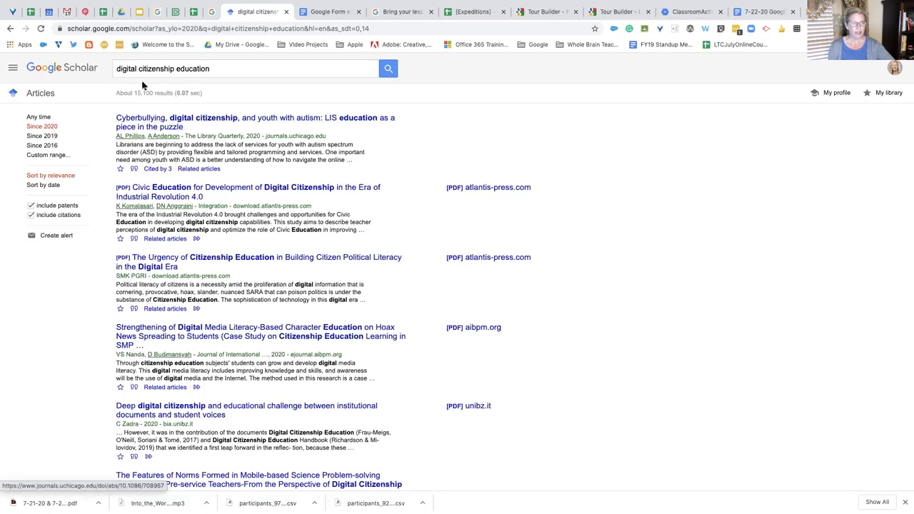
{"action": "left_click", "coordinate": [118, 68]}
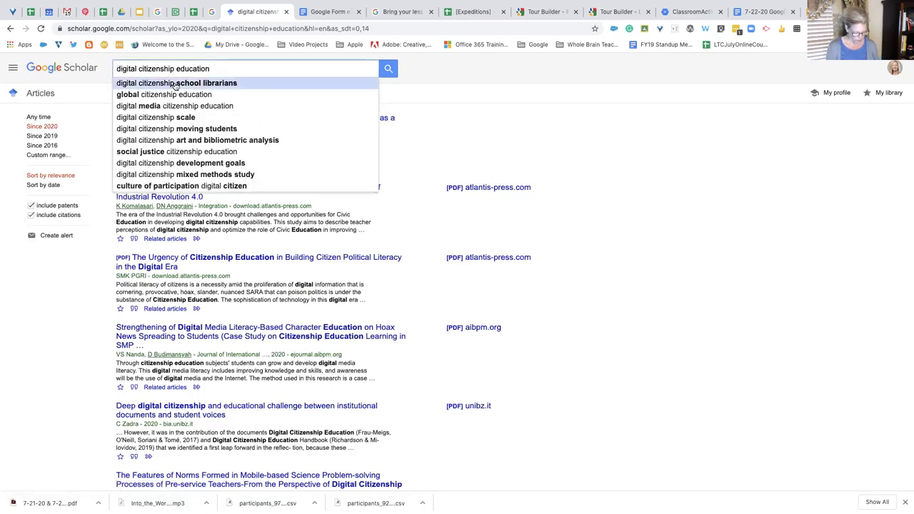
{"action": "type", "text": ":"}
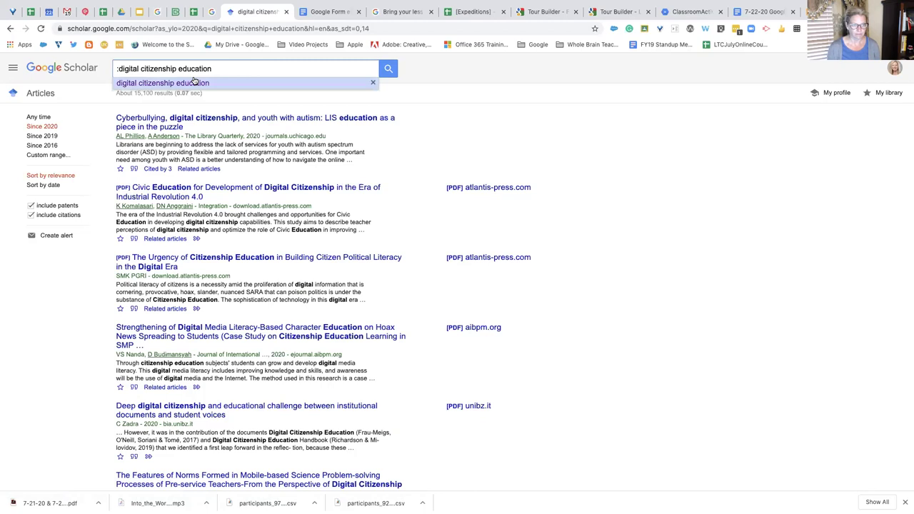
{"action": "left_click", "coordinate": [219, 68]}
{"action": "type", "text": "\""}
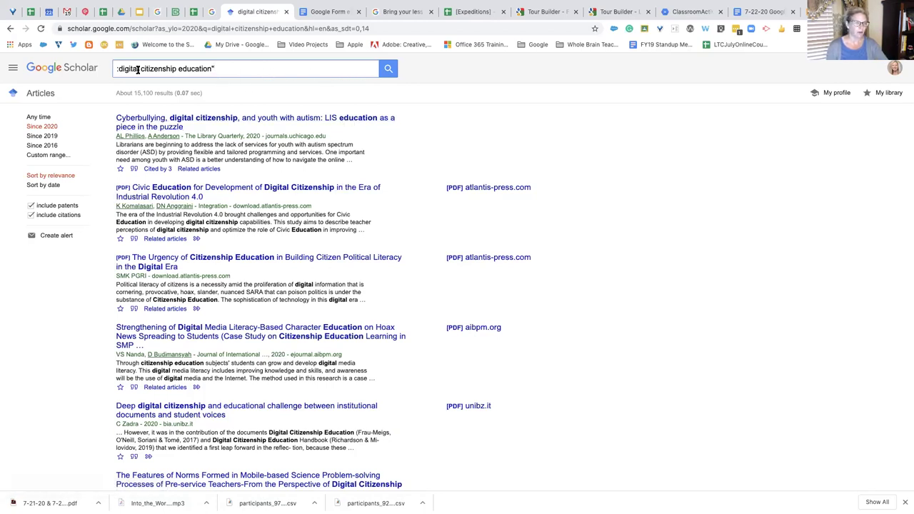
{"action": "key", "text": "BackSpace"}
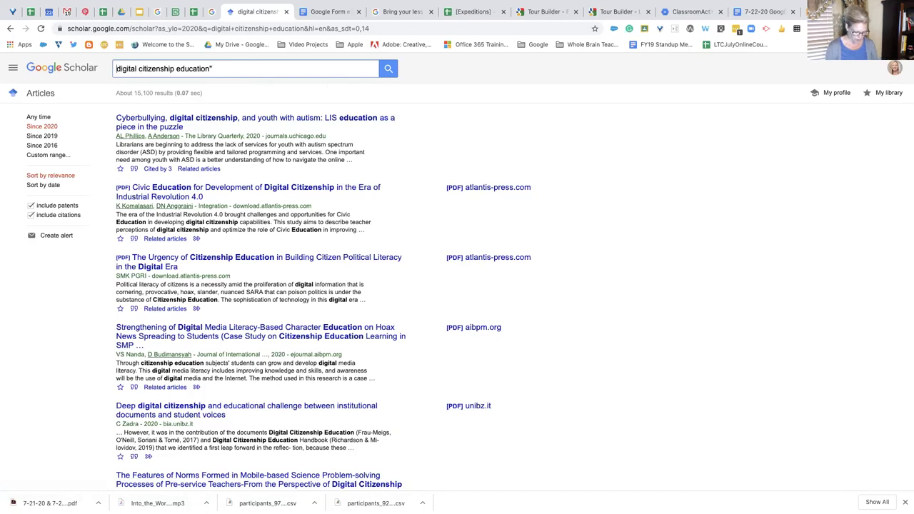
{"action": "type", "text": "\""}
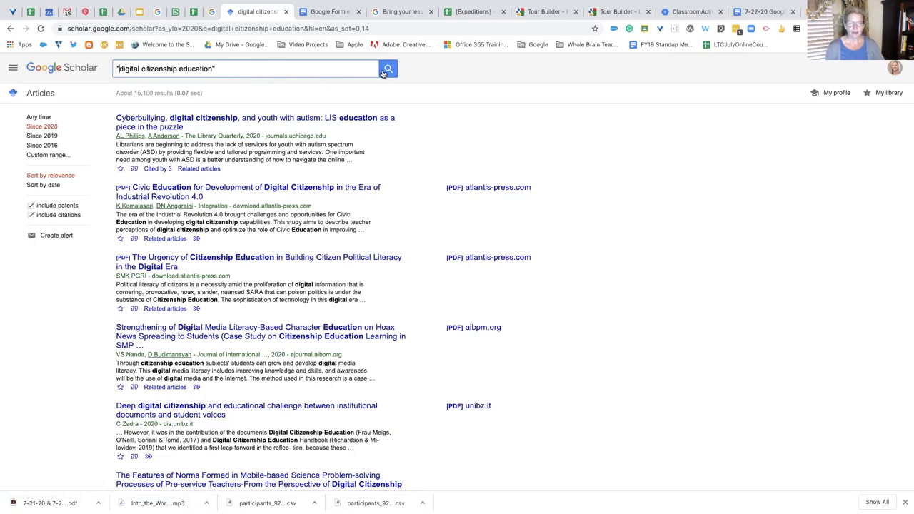
{"action": "left_click", "coordinate": [387, 74]}
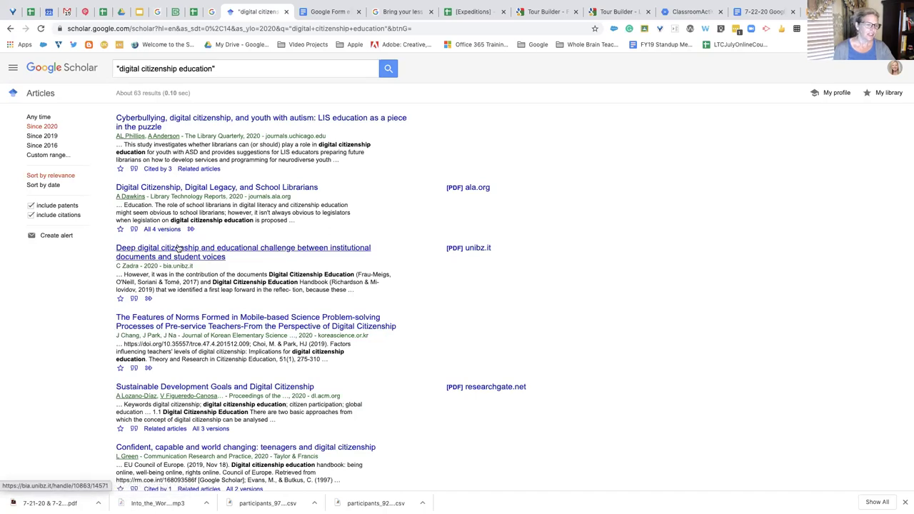
Preview the 'Deep digital citizenship and educational challenge' article, then star it from the results
{"action": "left_click", "coordinate": [154, 253]}
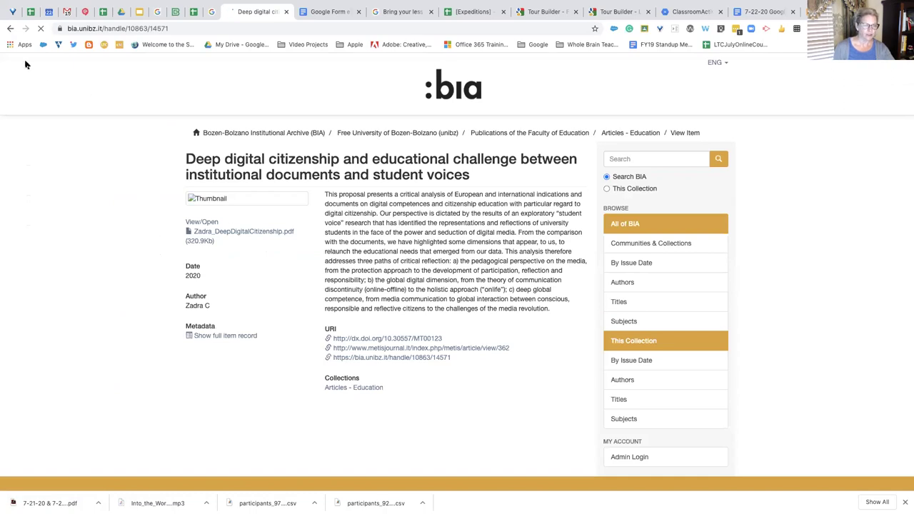
{"action": "left_click", "coordinate": [10, 30]}
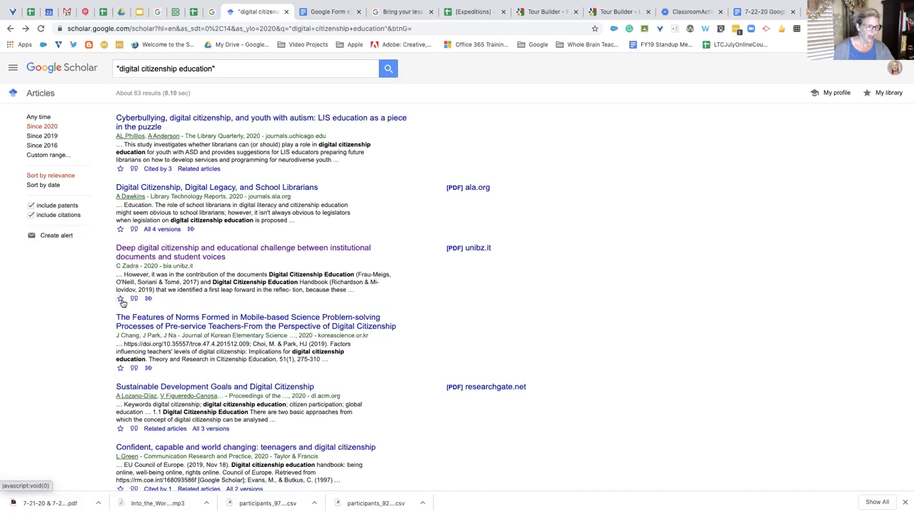
{"action": "left_click", "coordinate": [120, 299]}
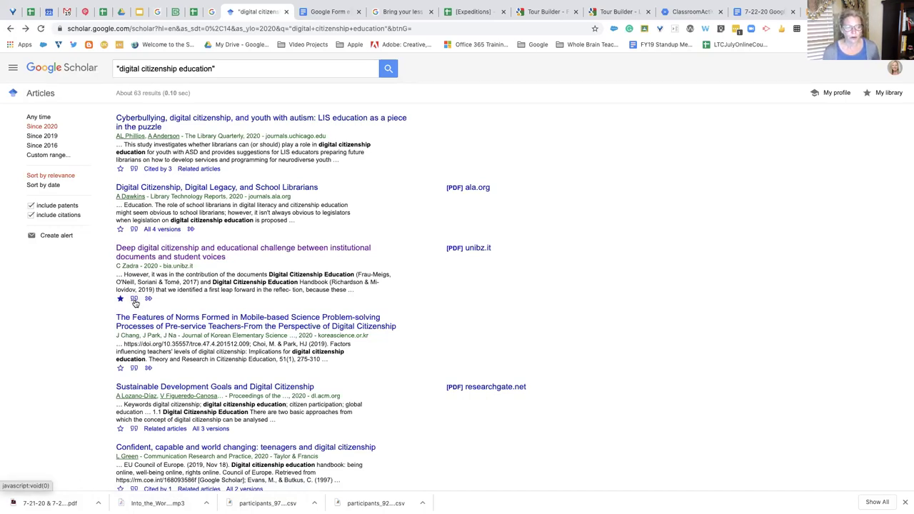
View that article's citation formats, then expand and collapse its extra options
{"action": "left_click", "coordinate": [134, 300]}
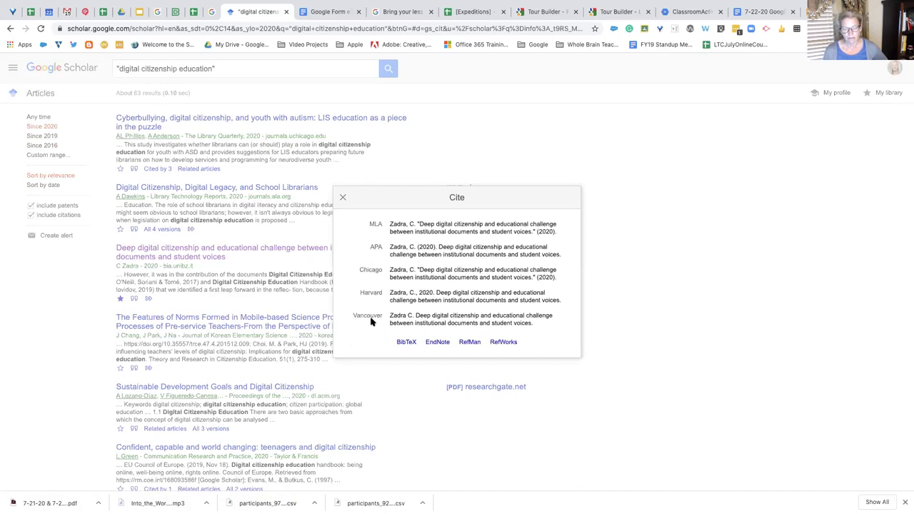
{"action": "left_click", "coordinate": [343, 199]}
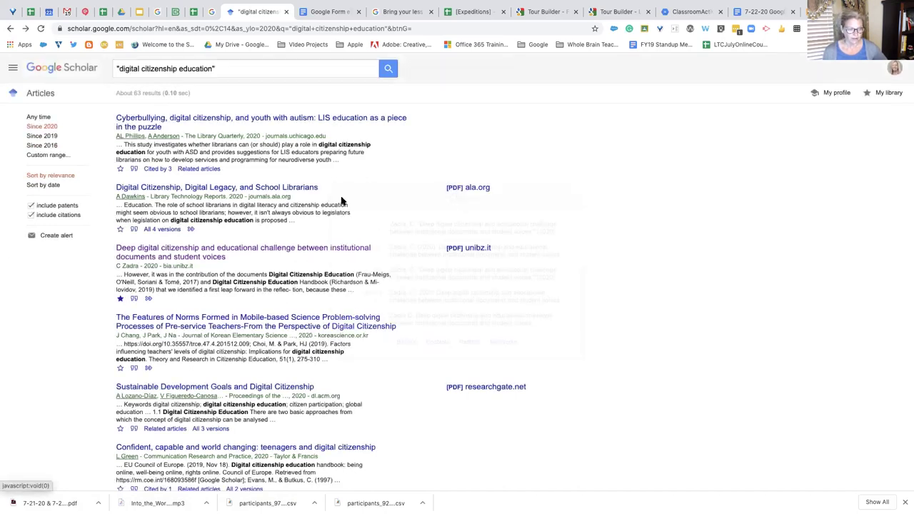
{"action": "left_click", "coordinate": [147, 299]}
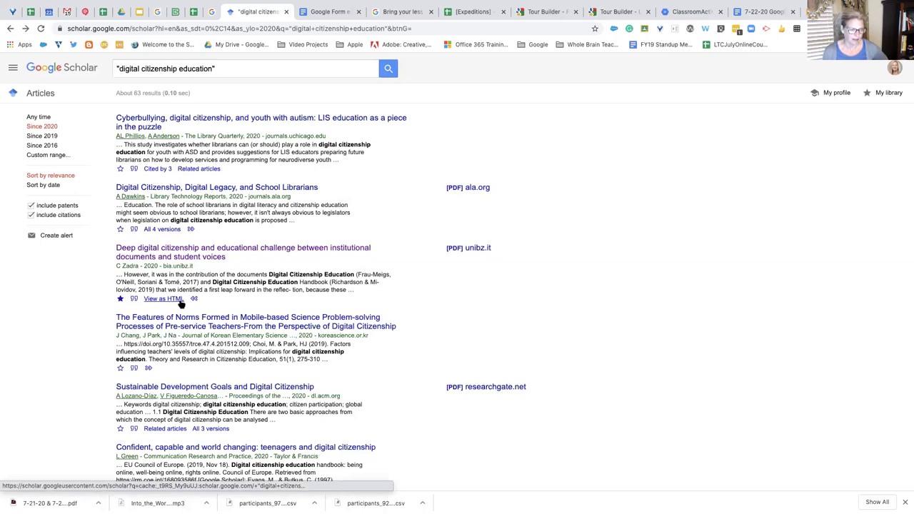
{"action": "left_click", "coordinate": [194, 299]}
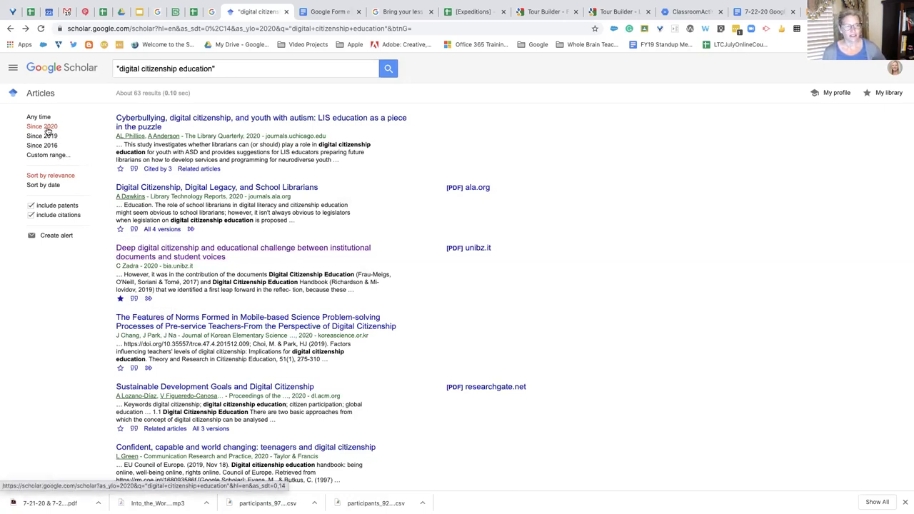
Apply a custom publication year range of 2017 to 2020
{"action": "left_click", "coordinate": [56, 157]}
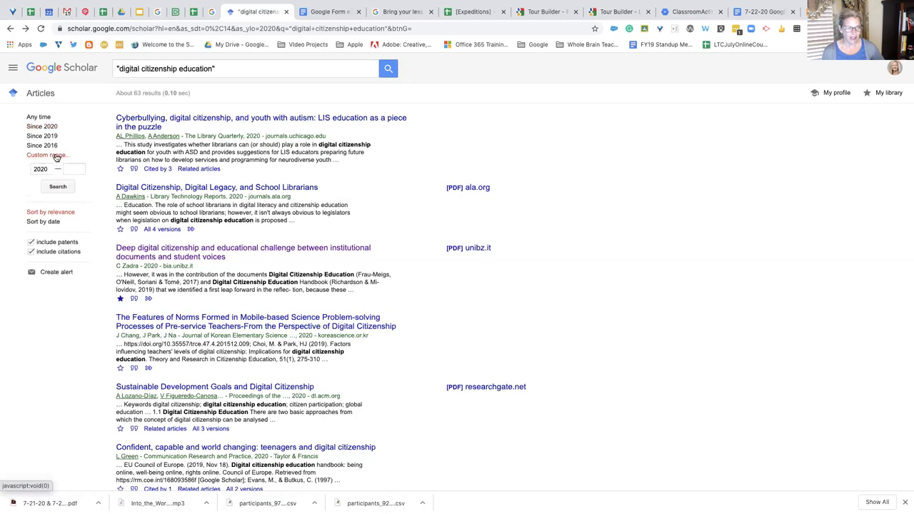
{"action": "left_click_drag", "start_coordinate": [33, 169], "coordinate": [50, 168]}
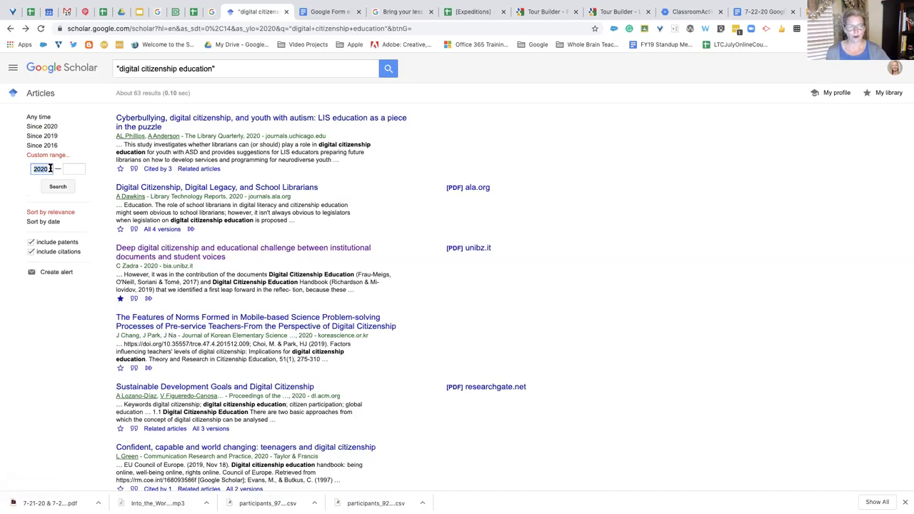
{"action": "left_click", "coordinate": [69, 169]}
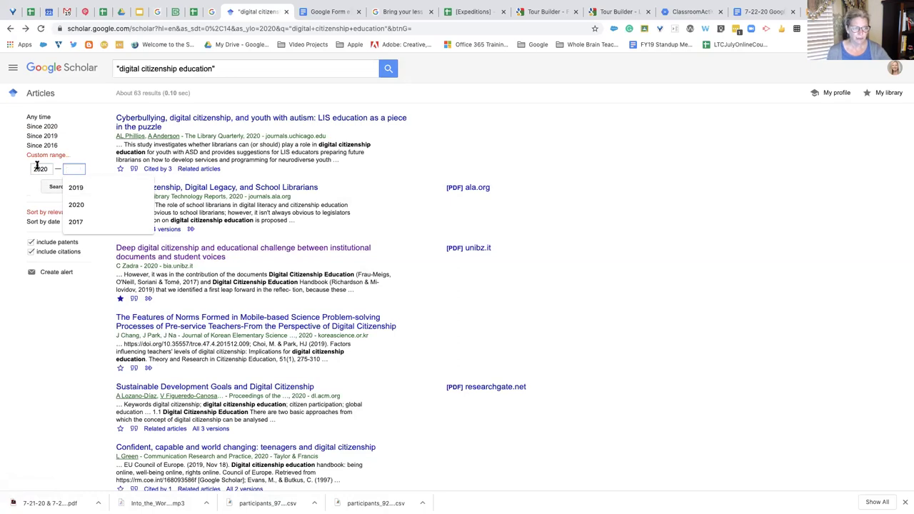
{"action": "type", "text": "2017"}
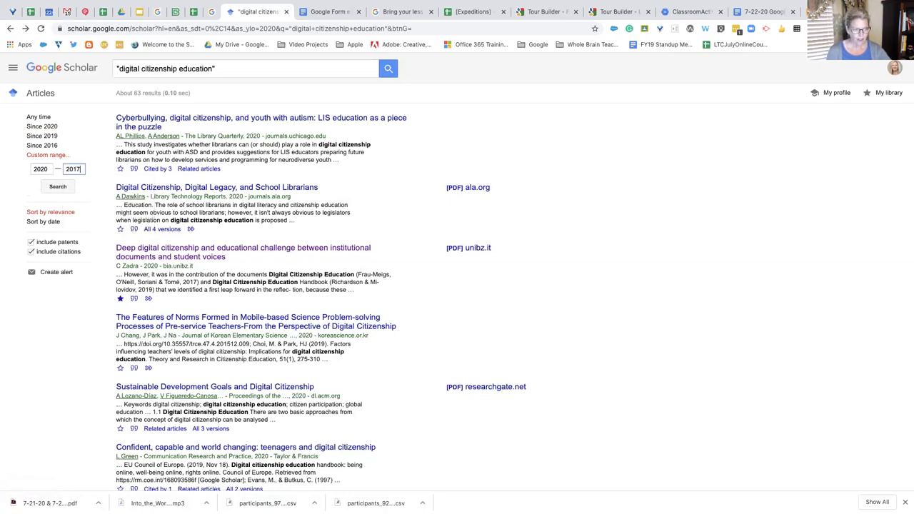
{"action": "left_click", "coordinate": [66, 186]}
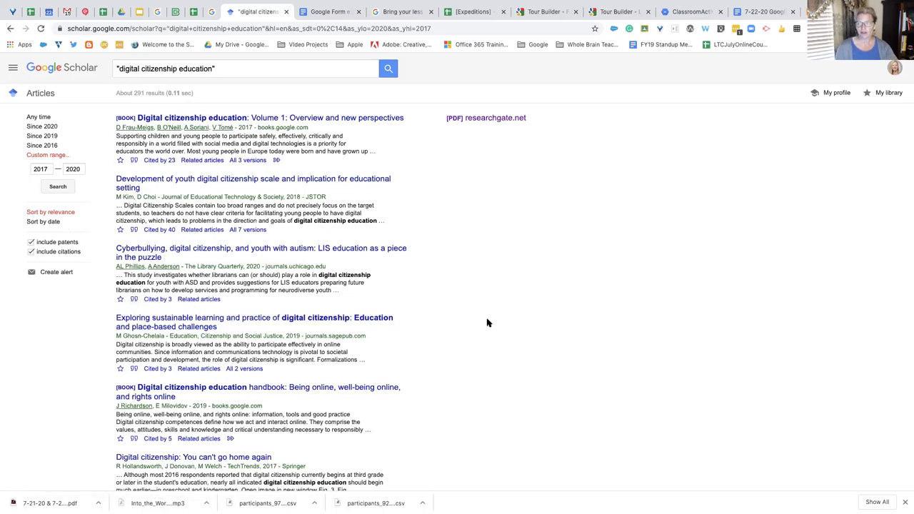
Open My library and scroll through the saved articles list
{"action": "left_click", "coordinate": [888, 93]}
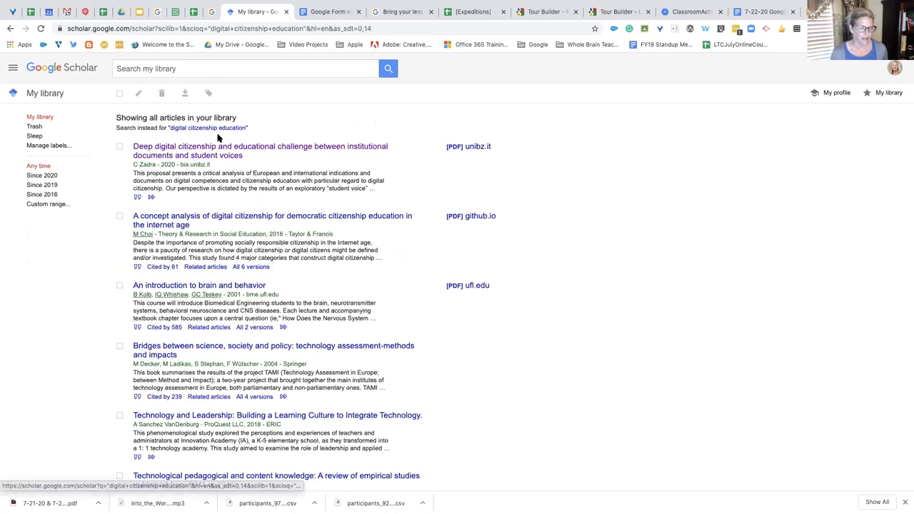
{"action": "scroll", "coordinate": [271, 264], "scroll_direction": "down", "scroll_amount": 4}
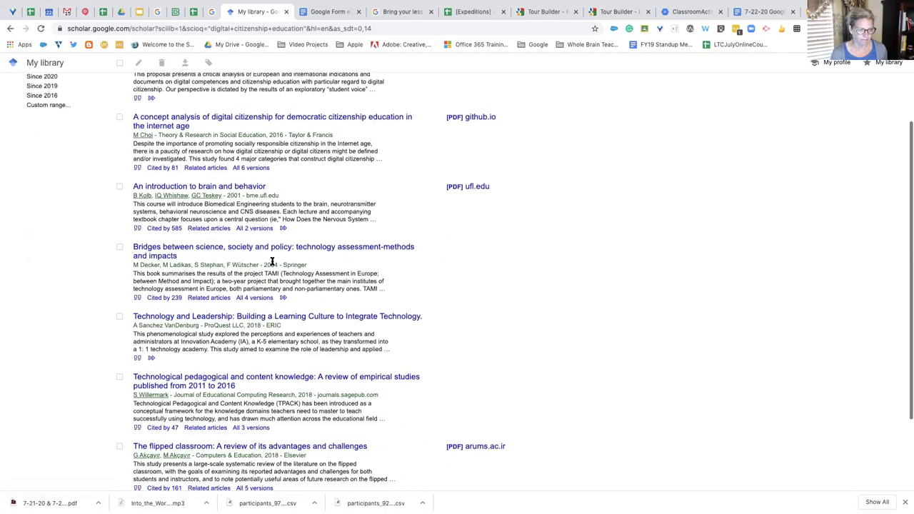
{"action": "scroll", "coordinate": [272, 264], "scroll_direction": "up", "scroll_amount": 4}
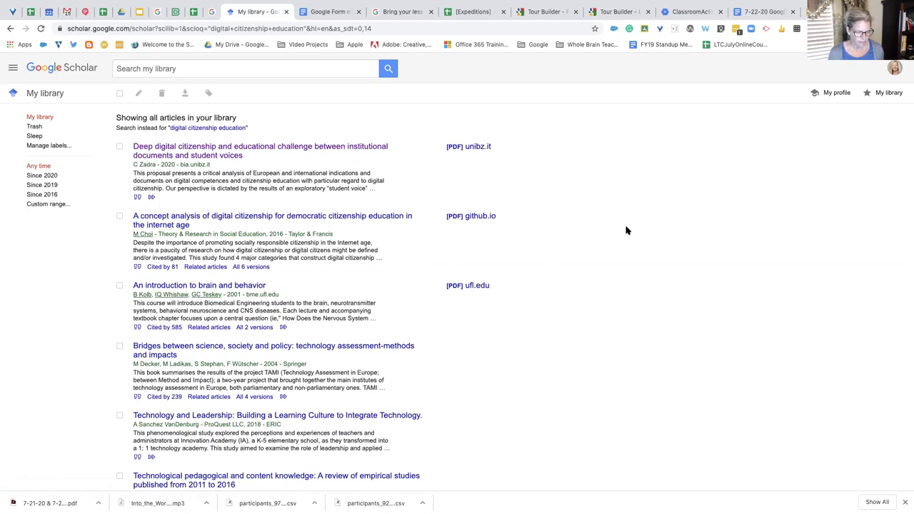
Visit the Scholar profile setup page, toggle its navigation menu, then return to Scholar home
{"action": "left_click", "coordinate": [836, 94]}
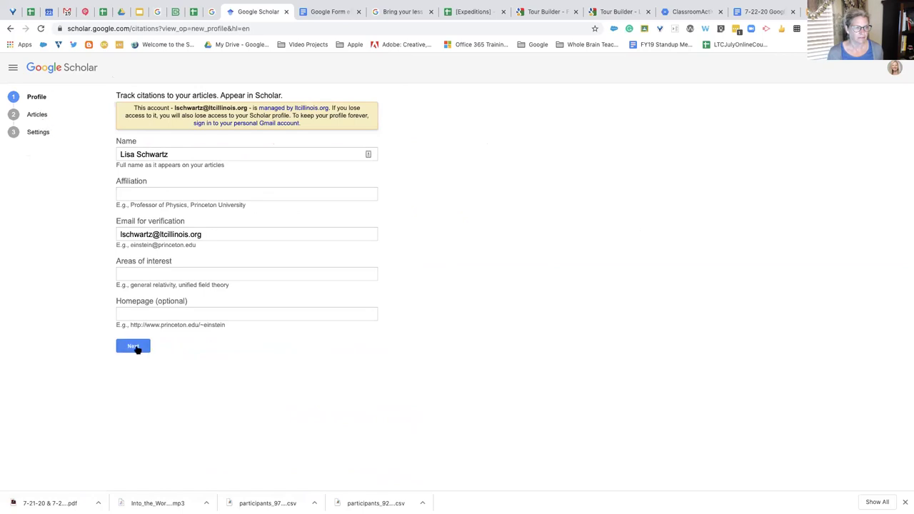
{"action": "left_click", "coordinate": [13, 69]}
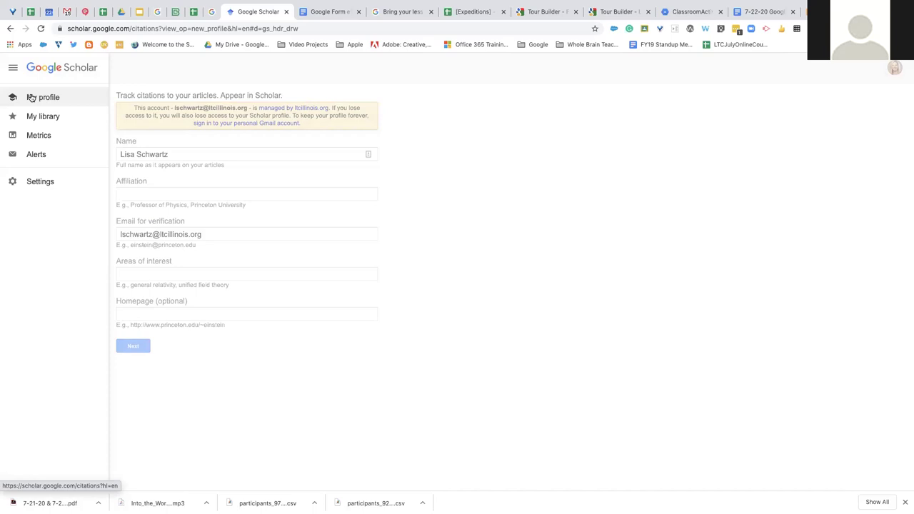
{"action": "left_click", "coordinate": [45, 97]}
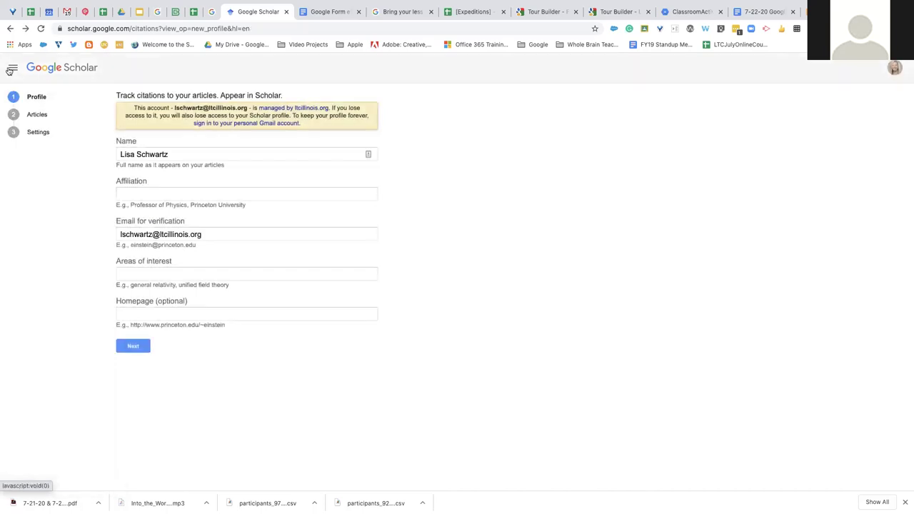
{"action": "left_click", "coordinate": [13, 67]}
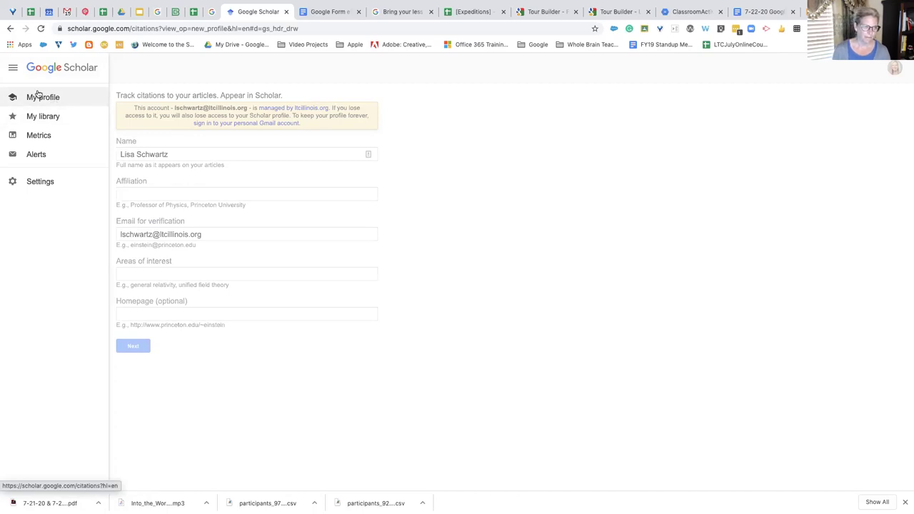
{"action": "left_click", "coordinate": [17, 72]}
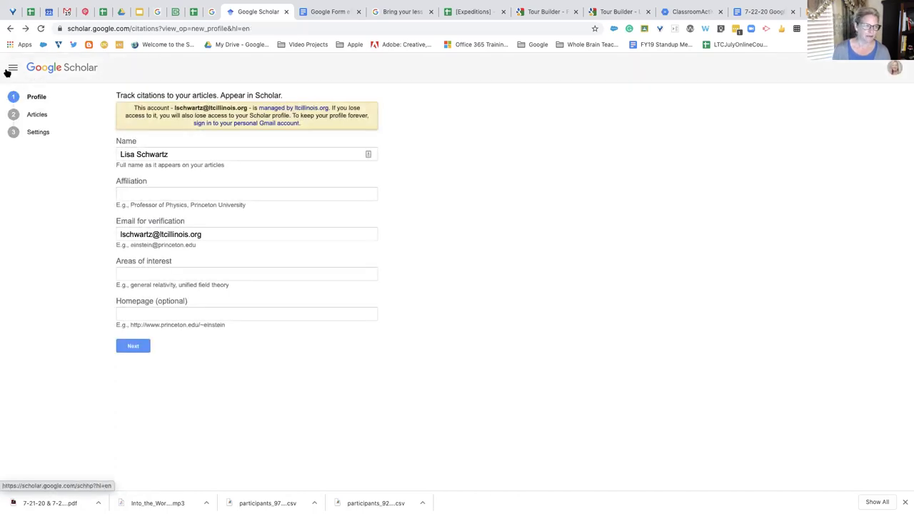
{"action": "left_click", "coordinate": [12, 68]}
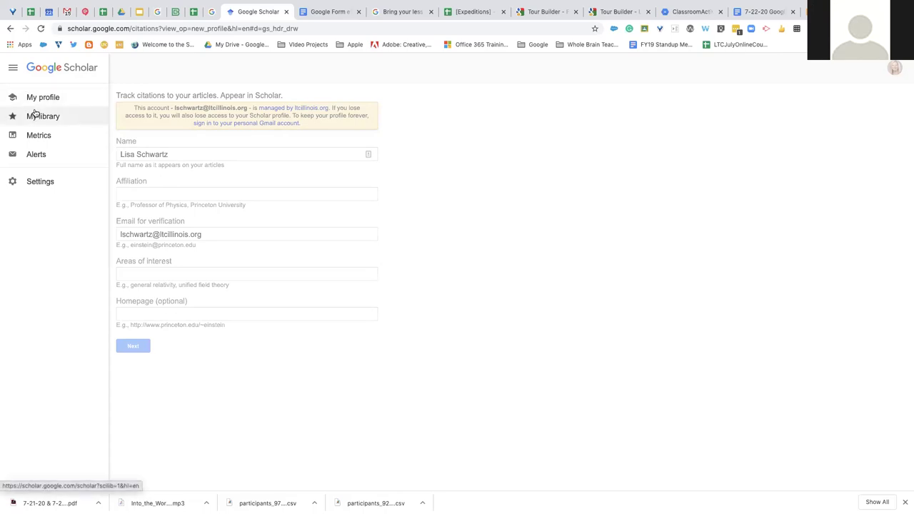
{"action": "left_click", "coordinate": [41, 73]}
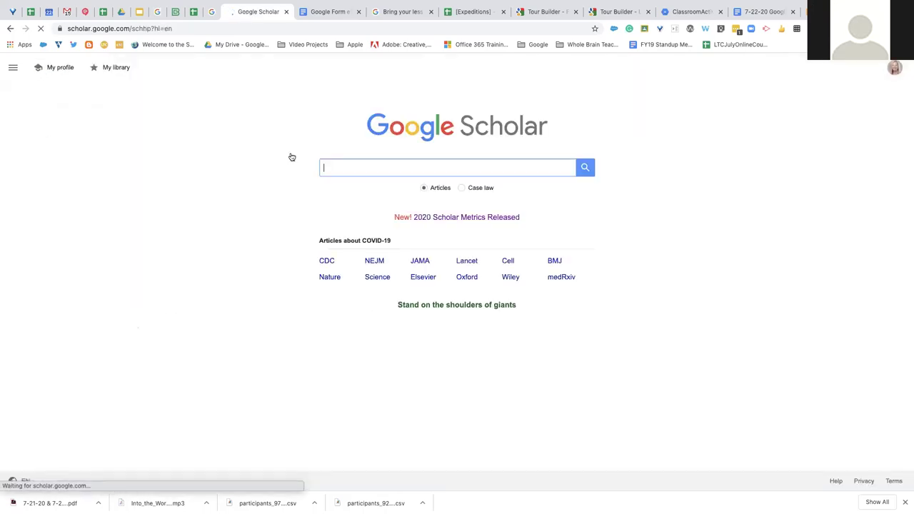
Search Scholar for "digital citizenship education" + free, starting from the recent suggestion
{"action": "left_click", "coordinate": [584, 168]}
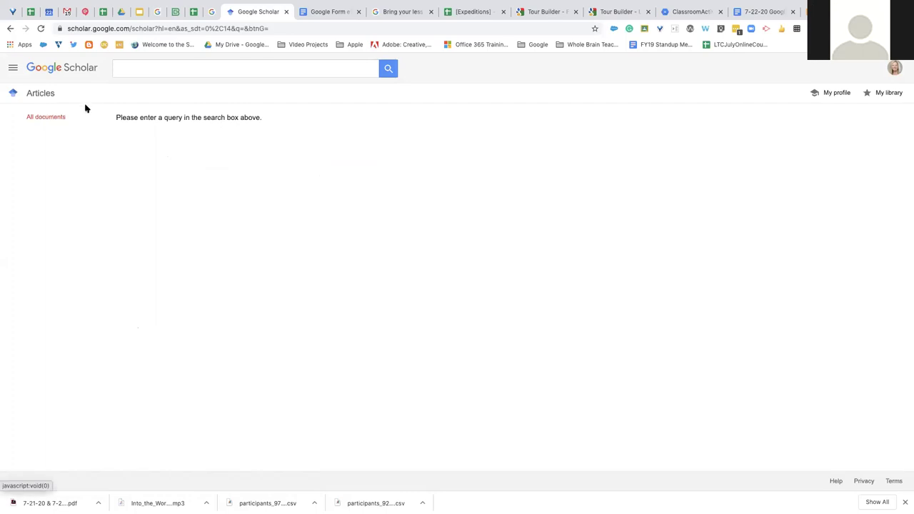
{"action": "left_click", "coordinate": [260, 70]}
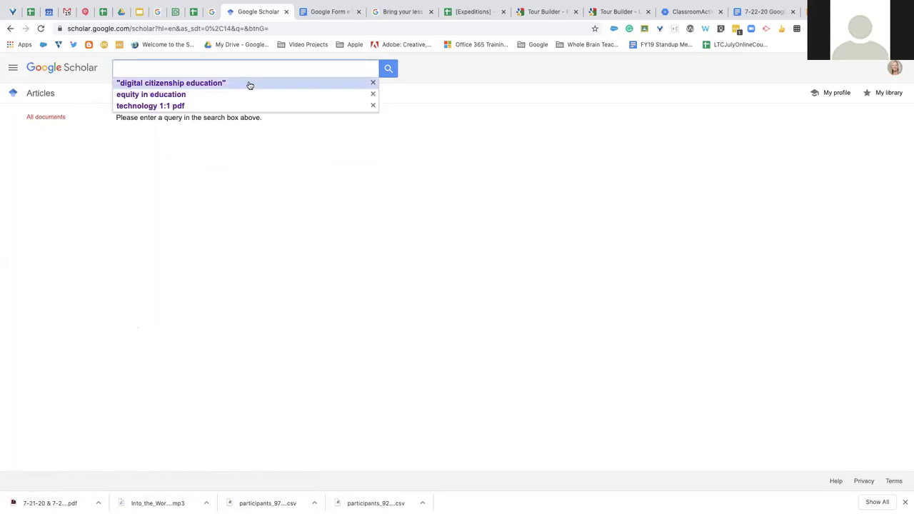
{"action": "left_click", "coordinate": [249, 85]}
{"action": "left_click", "coordinate": [227, 68]}
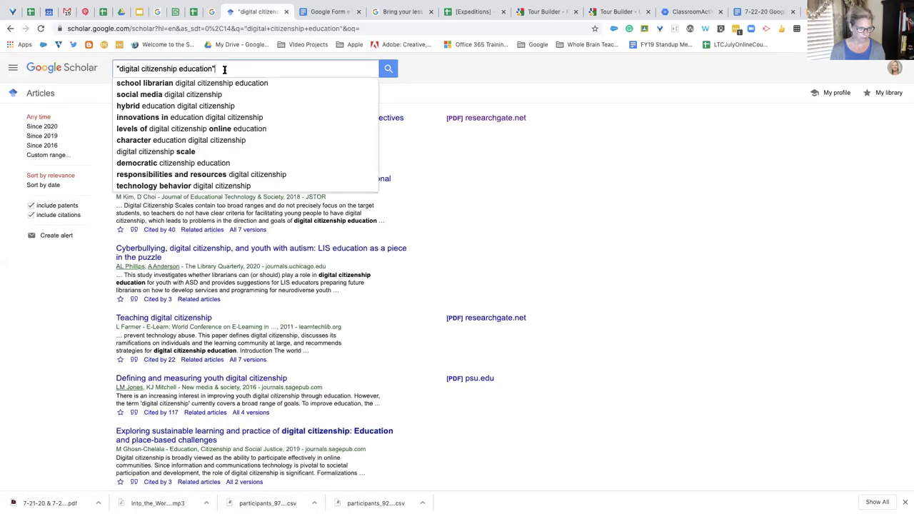
{"action": "type", "text": "+"}
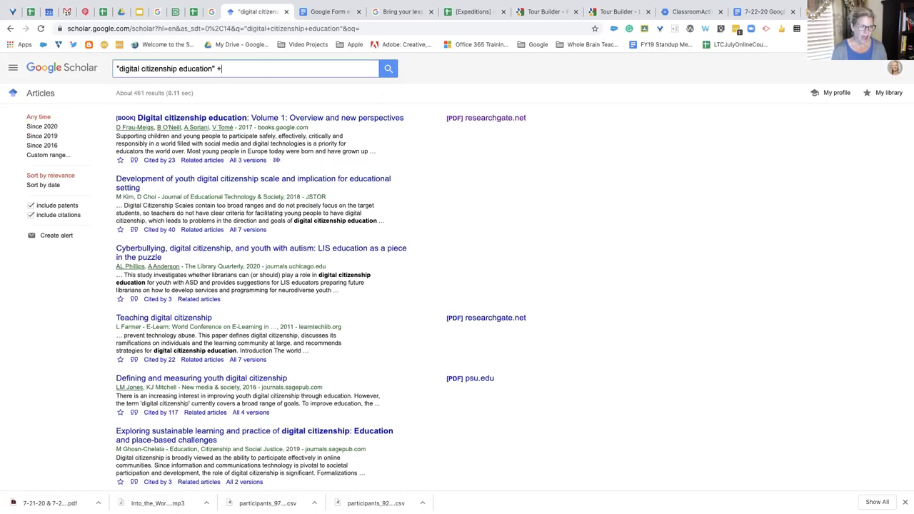
{"action": "type", "text": " free"}
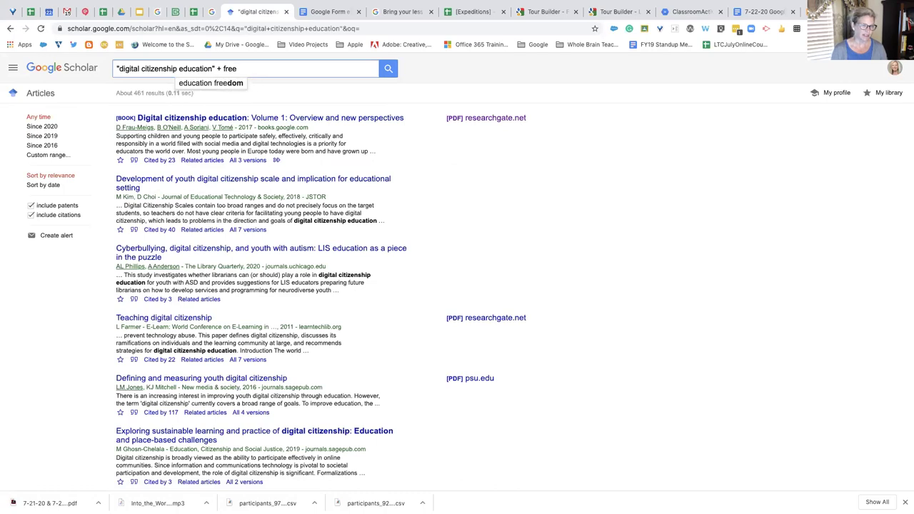
{"action": "key", "text": "Return"}
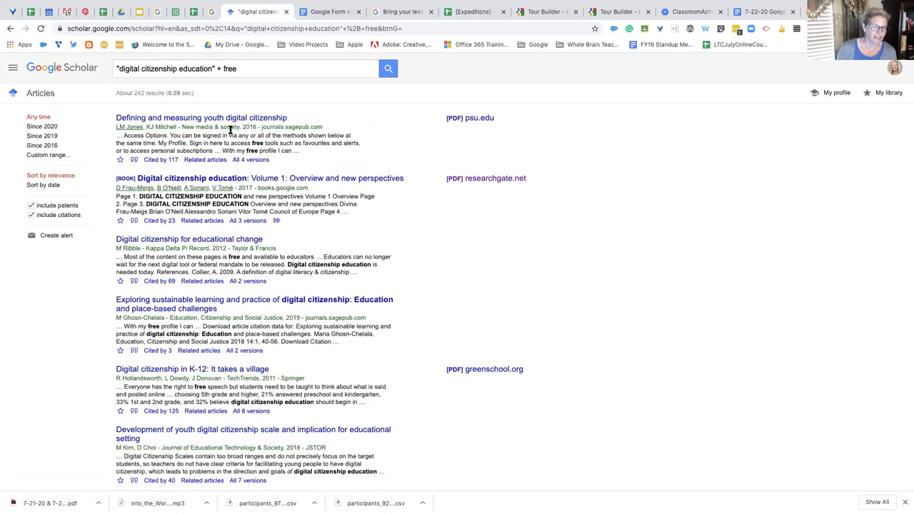
Delete '+ free' so the query is only "digital citizenship education"
{"action": "left_click", "coordinate": [228, 68]}
{"action": "left_click_drag", "start_coordinate": [250, 67], "coordinate": [218, 68]}
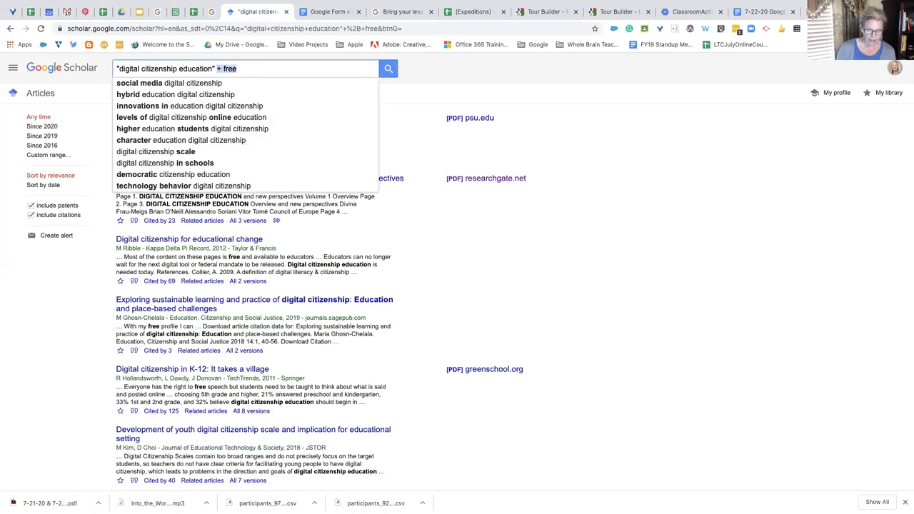
{"action": "key", "text": "BackSpace"}
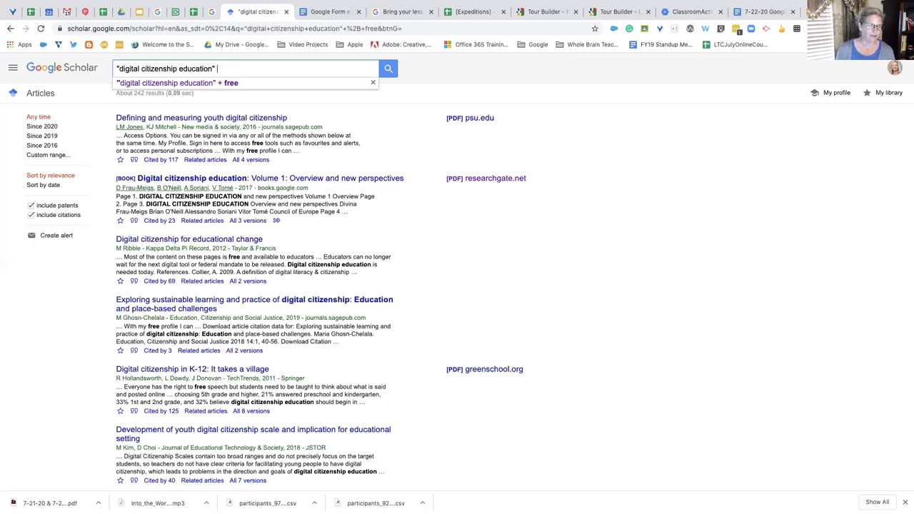
{"action": "left_click", "coordinate": [646, 118]}
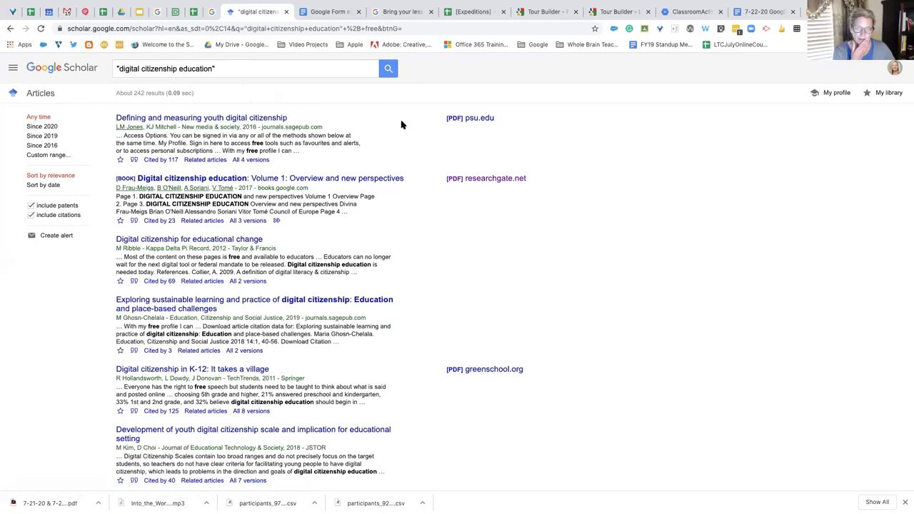
{"action": "scroll", "coordinate": [406, 115], "scroll_direction": "down", "scroll_amount": 1}
{"action": "scroll", "coordinate": [505, 80], "scroll_direction": "up", "scroll_amount": 1}
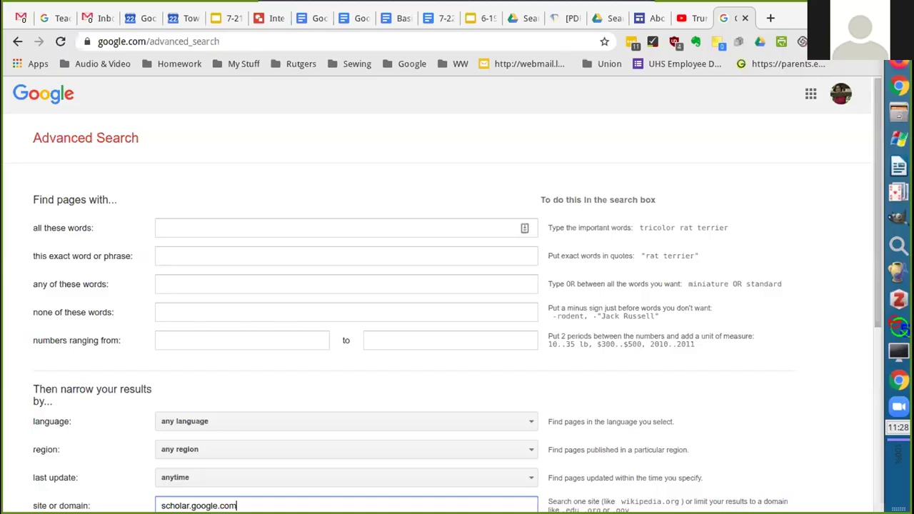
Enter 'high school earlier start' under all these words and submit the advanced search
{"action": "scroll", "coordinate": [318, 359], "scroll_direction": "up", "scroll_amount": 1}
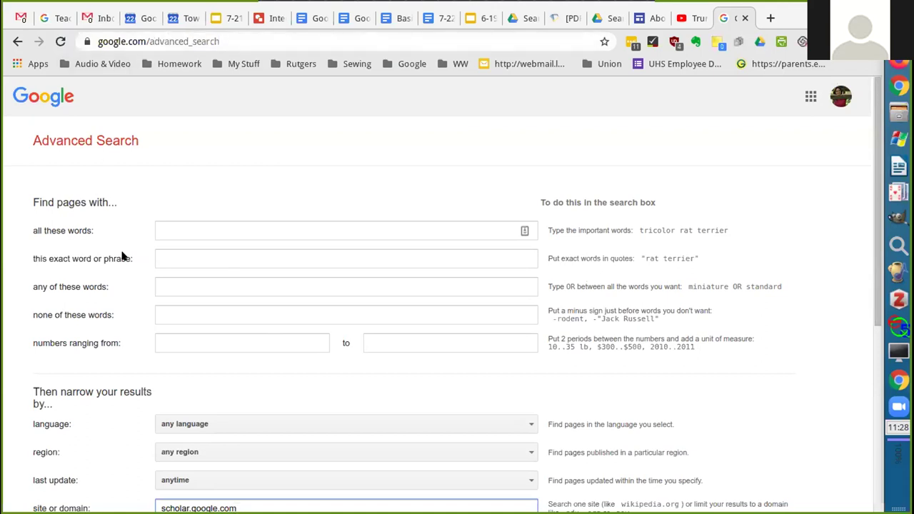
{"action": "scroll", "coordinate": [120, 261], "scroll_direction": "down", "scroll_amount": 2}
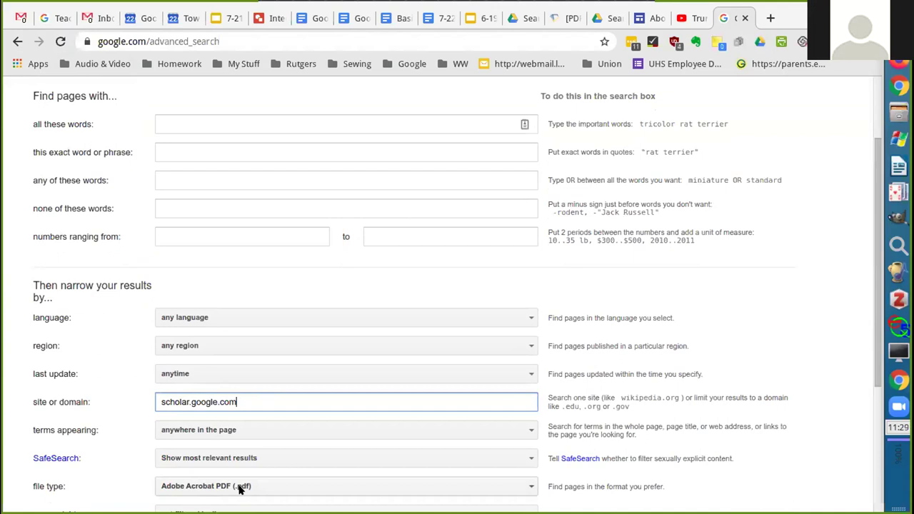
{"action": "left_click", "coordinate": [193, 123]}
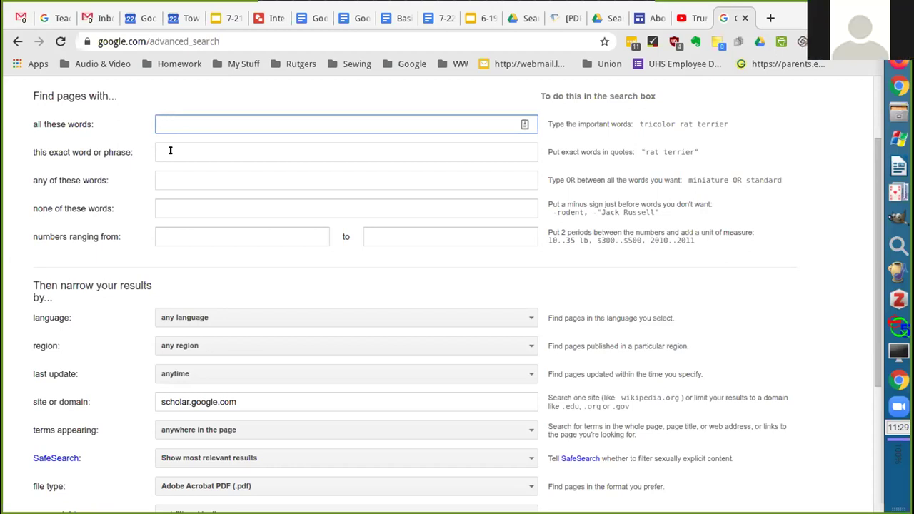
{"action": "type", "text": "high school earlier start"}
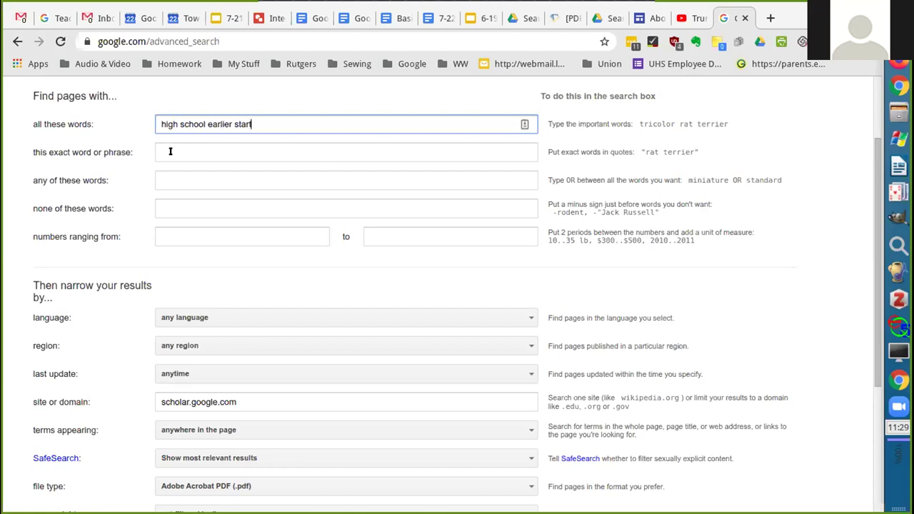
{"action": "key", "text": "Return"}
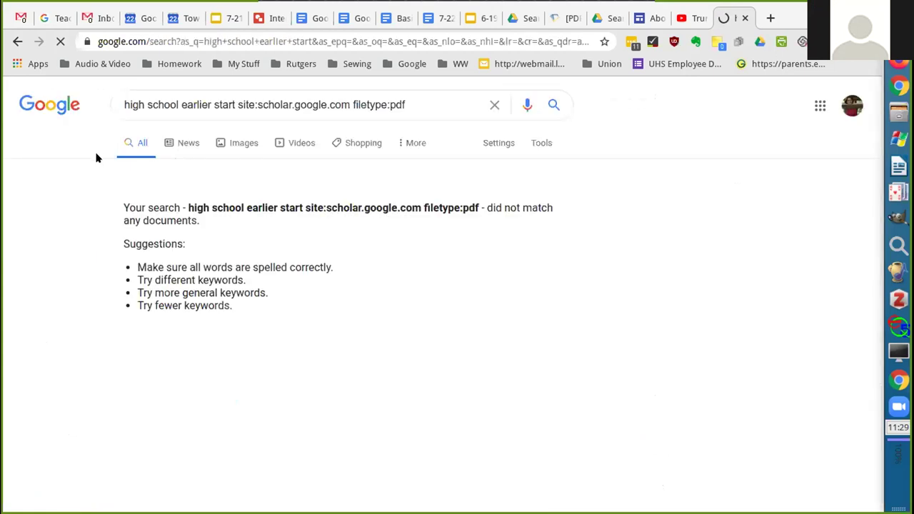
Replace the query with 'site:scholar.google early start high school' and search
{"action": "scroll", "coordinate": [168, 285], "scroll_direction": "down", "scroll_amount": 1}
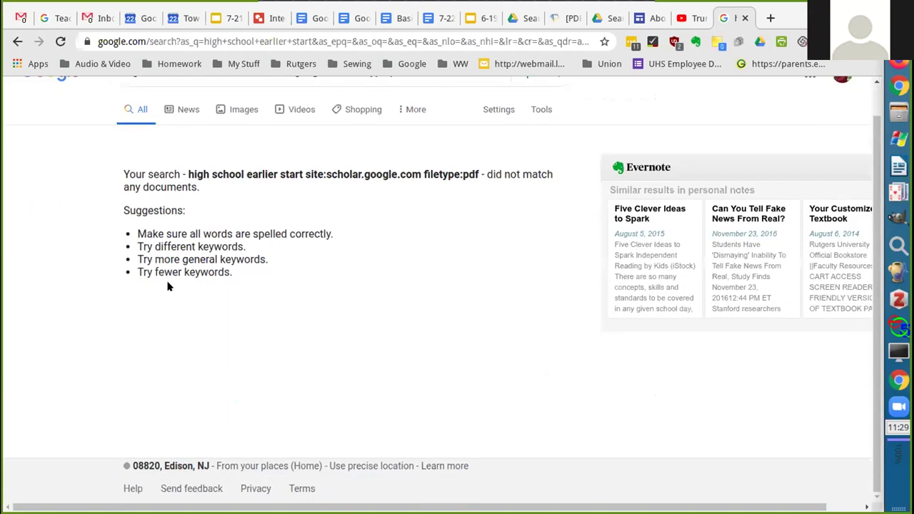
{"action": "scroll", "coordinate": [230, 187], "scroll_direction": "up", "scroll_amount": 1}
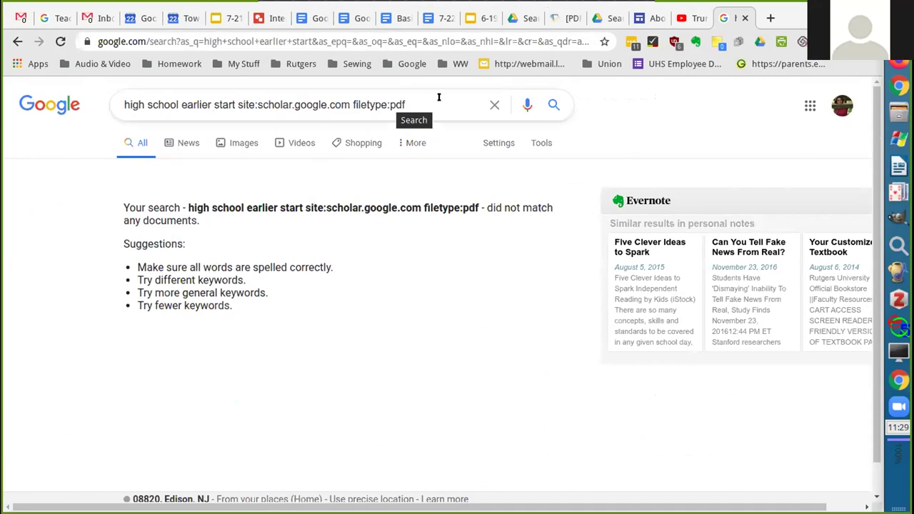
{"action": "left_click_drag", "start_coordinate": [414, 104], "coordinate": [6, 136]}
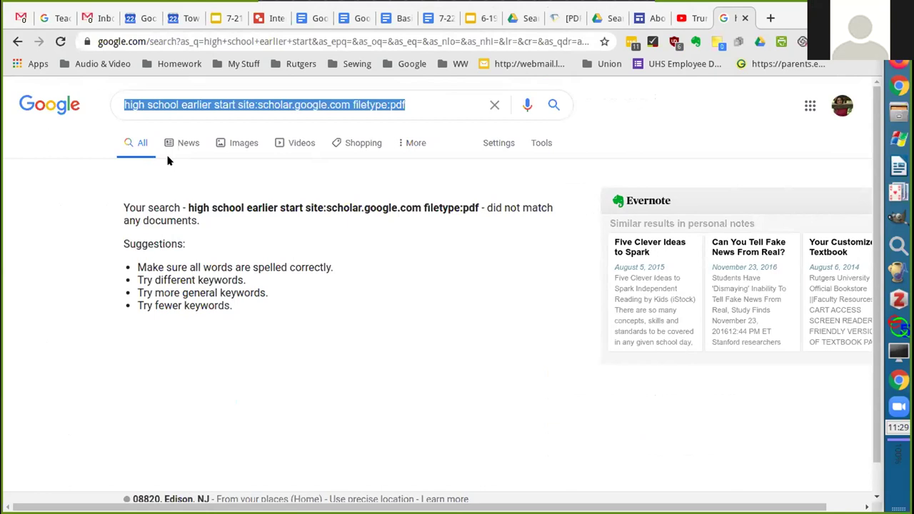
{"action": "type", "text": "sit"}
{"action": "key", "text": "BackSpace"}
{"action": "key", "text": "BackSpace"}
{"action": "key", "text": "BackSpace"}
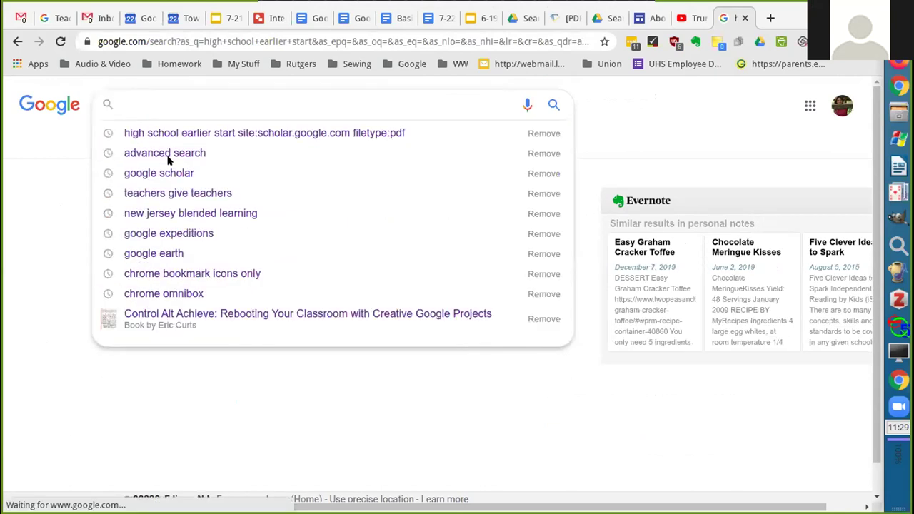
{"action": "type", "text": "site"}
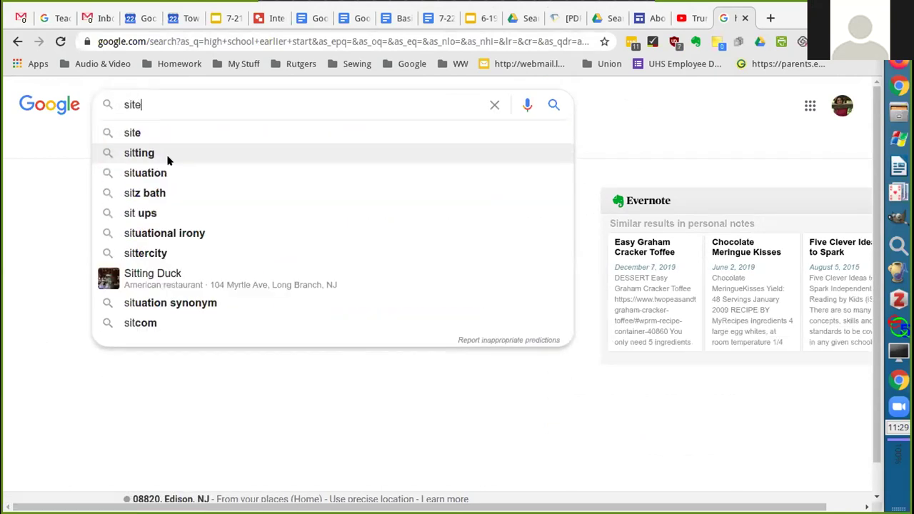
{"action": "type", "text": ":"}
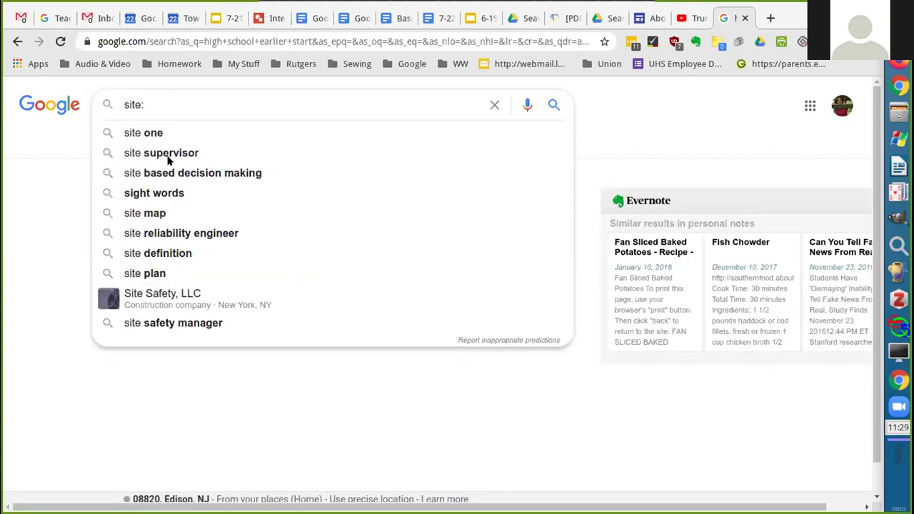
{"action": "type", "text": "schola"}
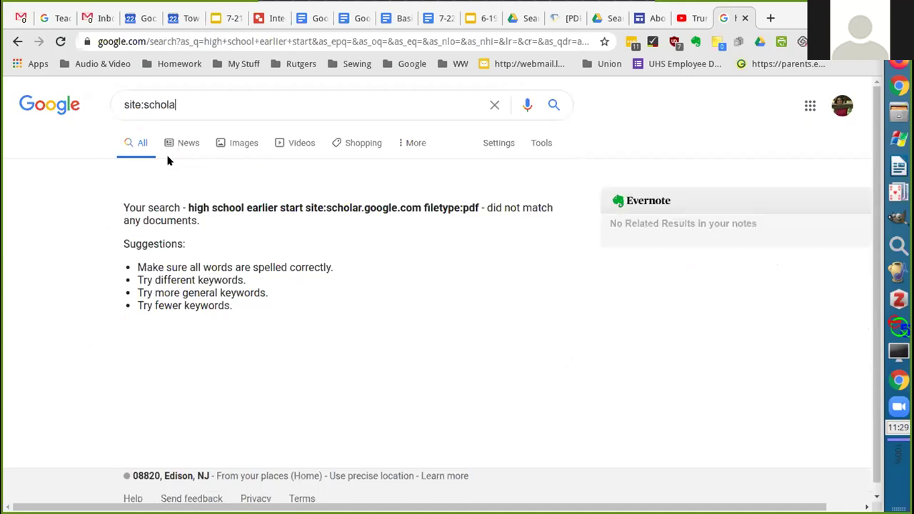
{"action": "type", "text": "r.google "}
{"action": "type", "text": "early start h"}
{"action": "type", "text": "ign"}
{"action": "key", "text": "BackSpace"}
{"action": "key", "text": "BackSpace"}
{"action": "type", "text": "h school"}
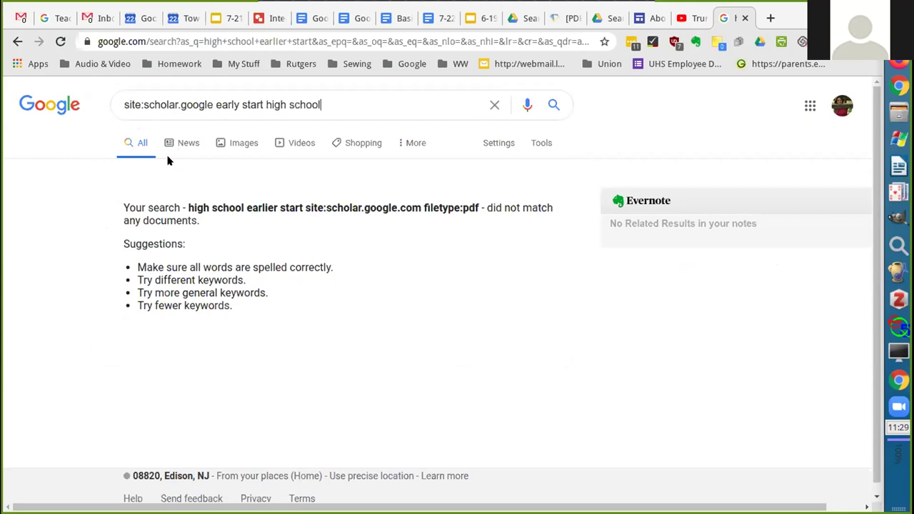
{"action": "key", "text": "Return"}
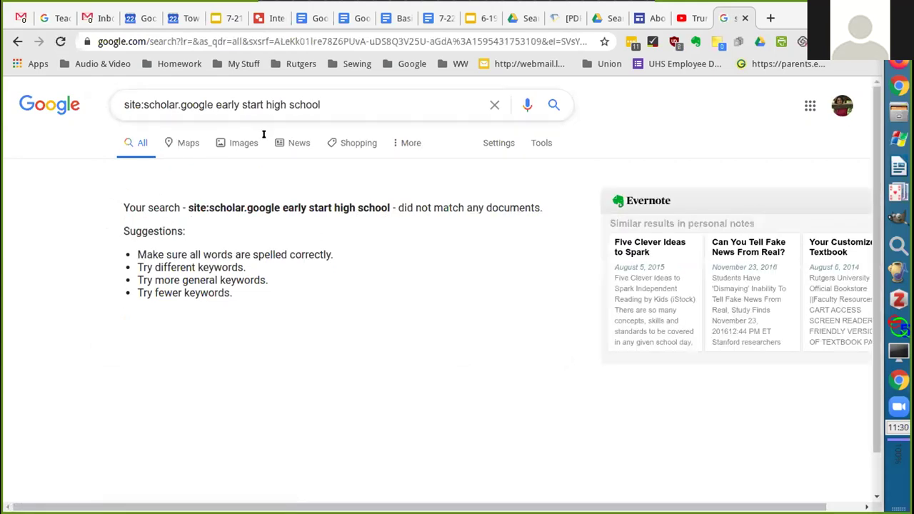
Abandon the failed site:scholar.google query and return to Google's Advanced Search page
{"action": "left_click_drag", "start_coordinate": [328, 98], "coordinate": [155, 90]}
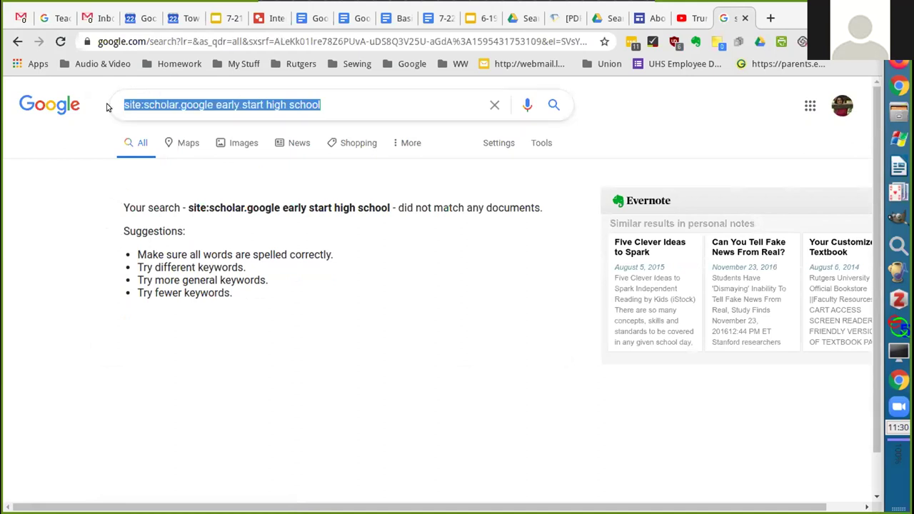
{"action": "left_click", "coordinate": [252, 39]}
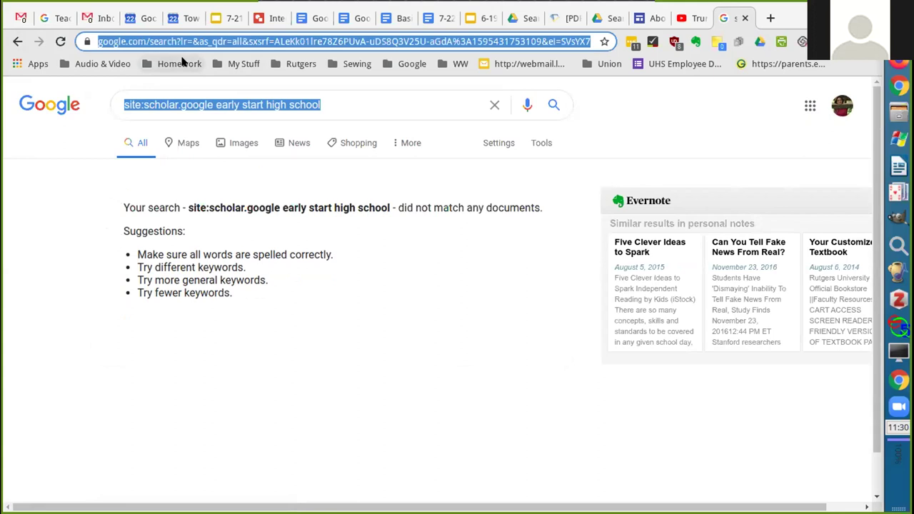
{"action": "type", "text": "ad"}
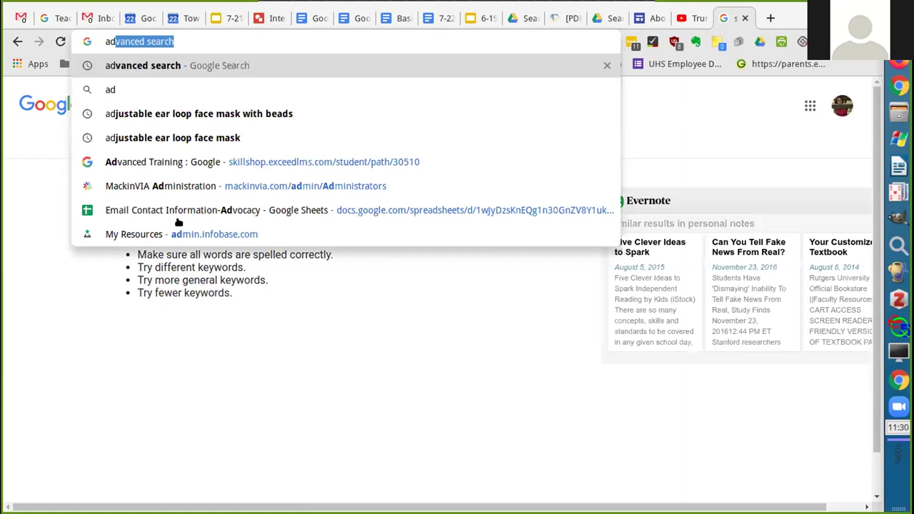
{"action": "key", "text": "Return"}
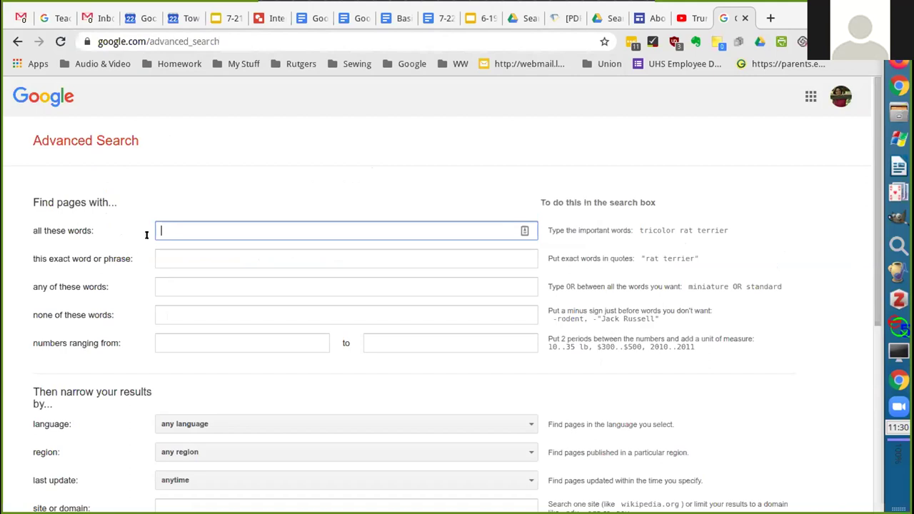
Search for 'dolphins' with 'football' under none of these words, then browse the results
{"action": "type", "text": "dolphins"}
{"action": "left_click", "coordinate": [170, 307]}
{"action": "type", "text": "footbal"}
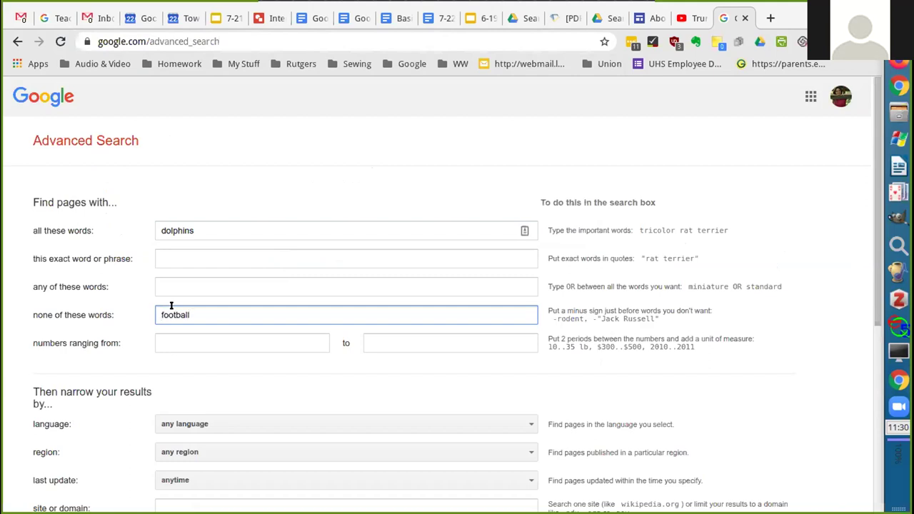
{"action": "type", "text": "l"}
{"action": "key", "text": "Return"}
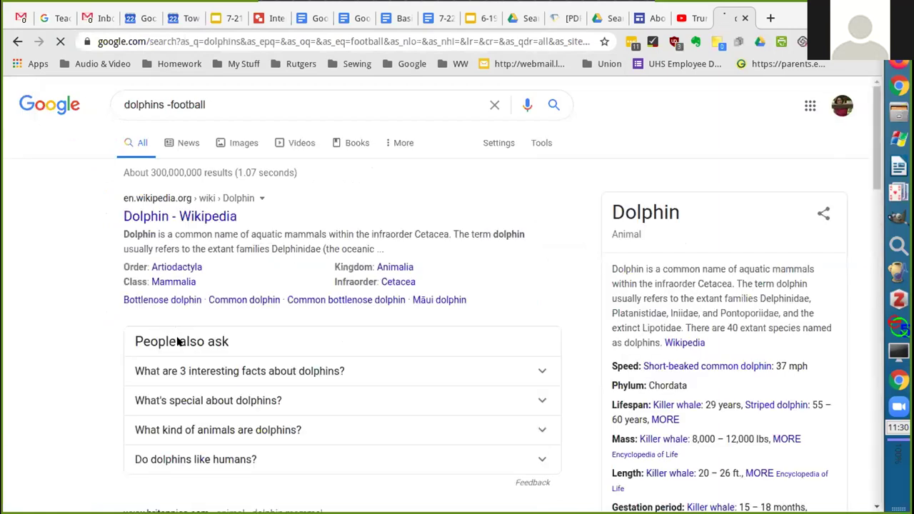
{"action": "scroll", "coordinate": [177, 341], "scroll_direction": "down", "scroll_amount": 1}
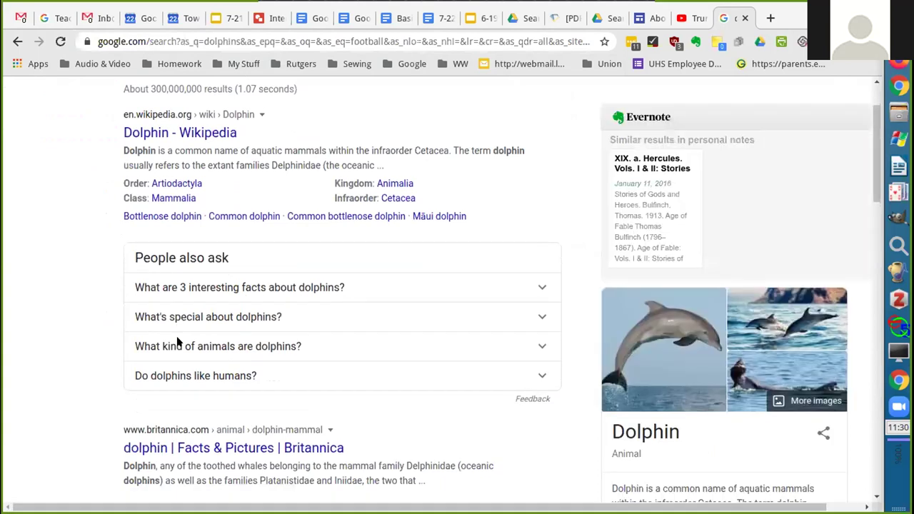
{"action": "scroll", "coordinate": [178, 341], "scroll_direction": "down", "scroll_amount": 1}
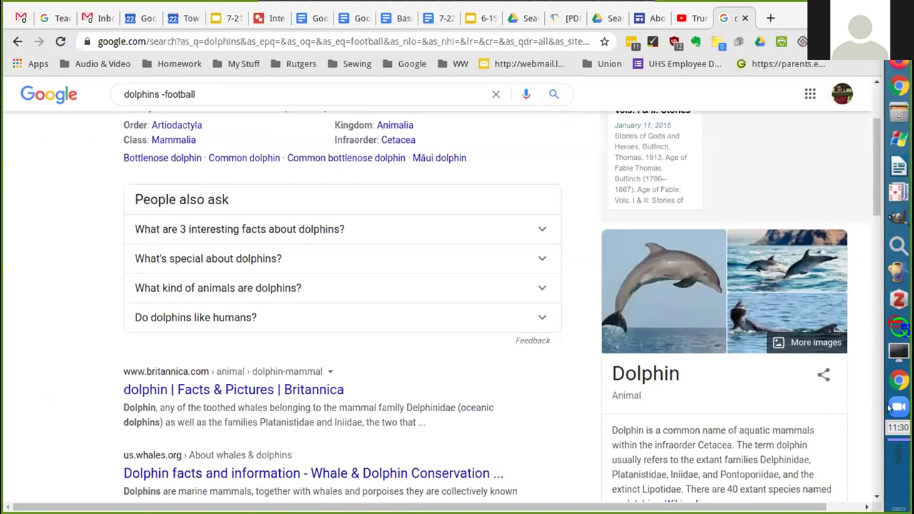
{"action": "mouse_move", "coordinate": [889, 407]}
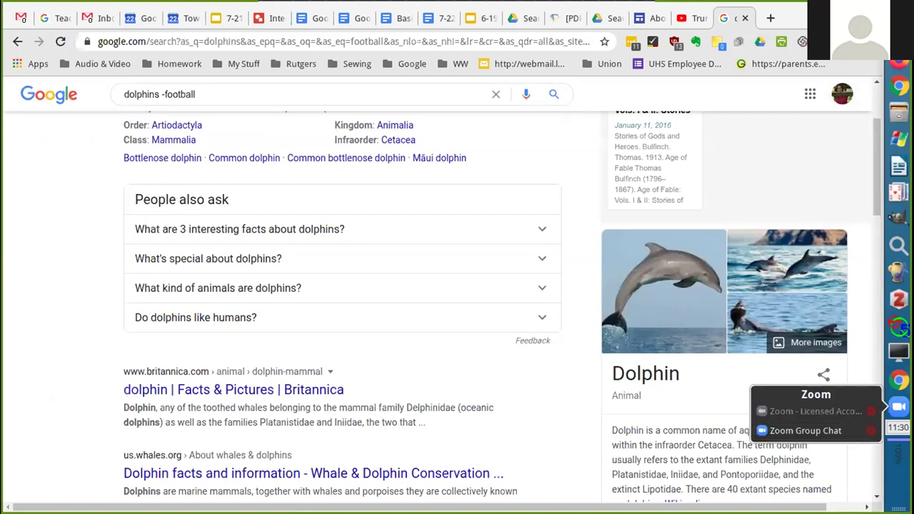
{"action": "left_click", "coordinate": [812, 429]}
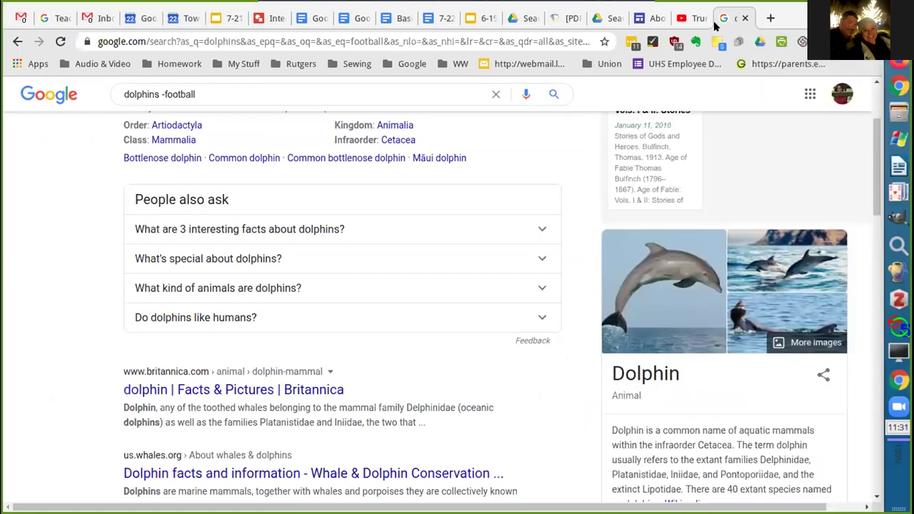
Go to scholar.google.com and open Scholar's navigation menu to reach Advanced search
{"action": "left_click", "coordinate": [333, 50]}
{"action": "type", "text": "schol"}
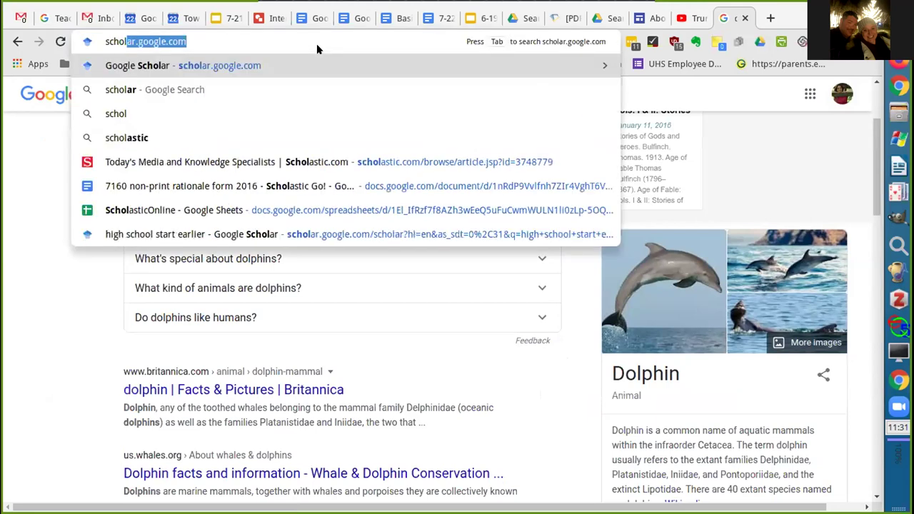
{"action": "key", "text": "Return"}
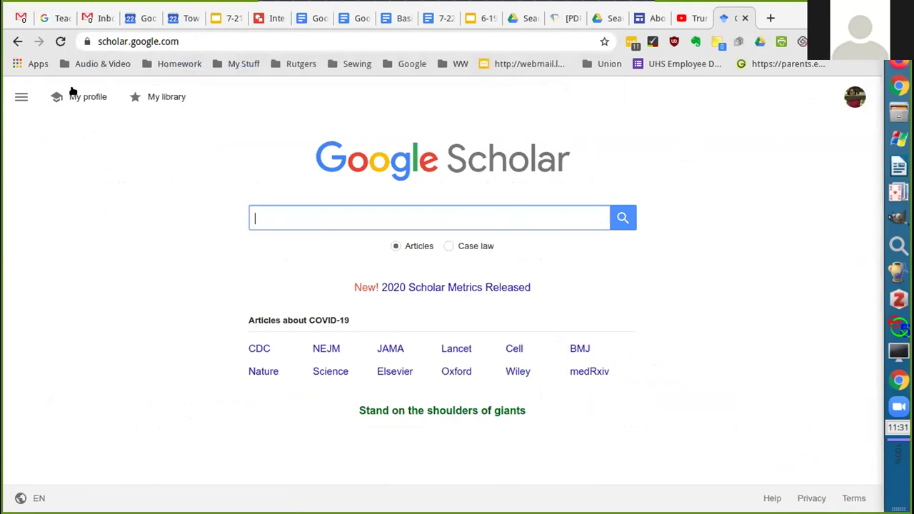
{"action": "left_click", "coordinate": [20, 96]}
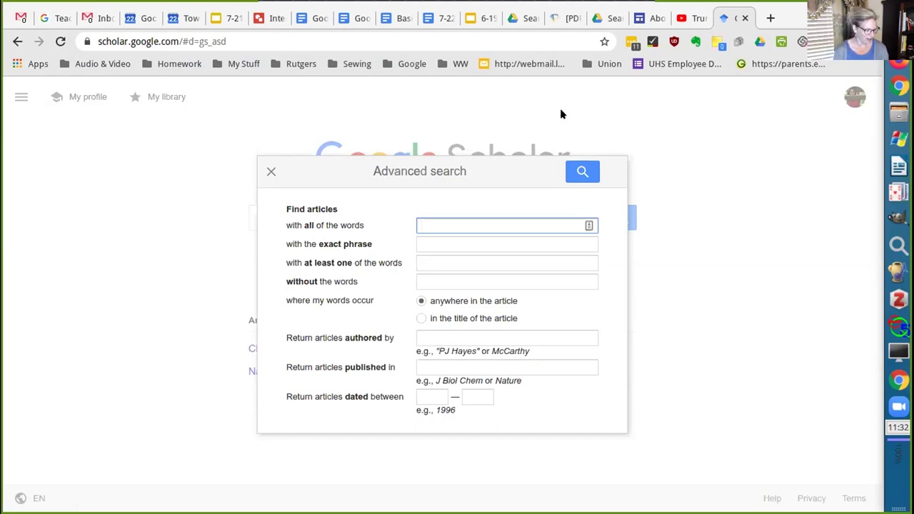
Close Scholar's Advanced search dialog with its X
{"action": "left_click", "coordinate": [270, 170]}
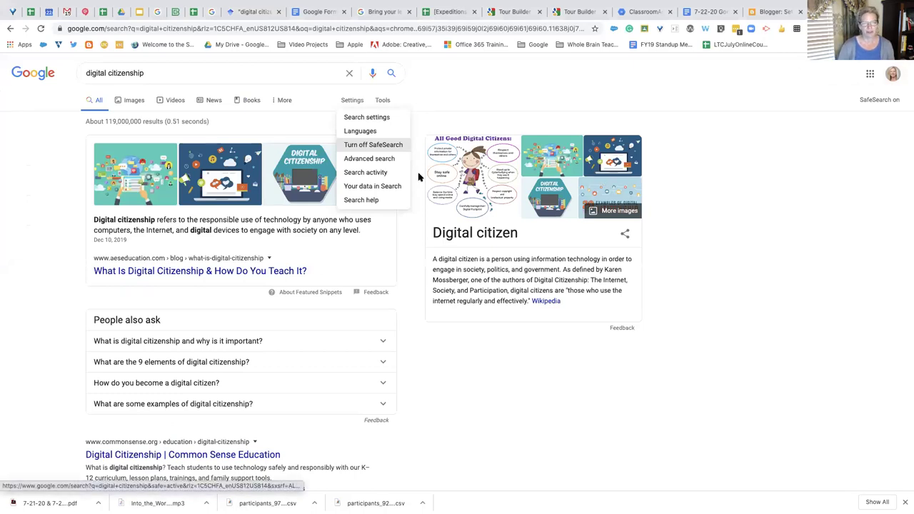
Open and close the search Settings list, then switch to the pinned Google Slides presentation
{"action": "left_click", "coordinate": [500, 105]}
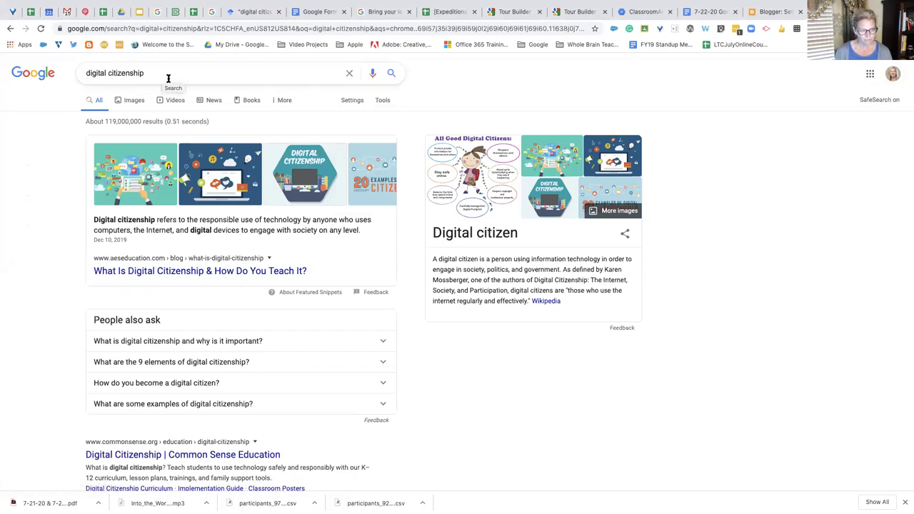
{"action": "left_click", "coordinate": [352, 101]}
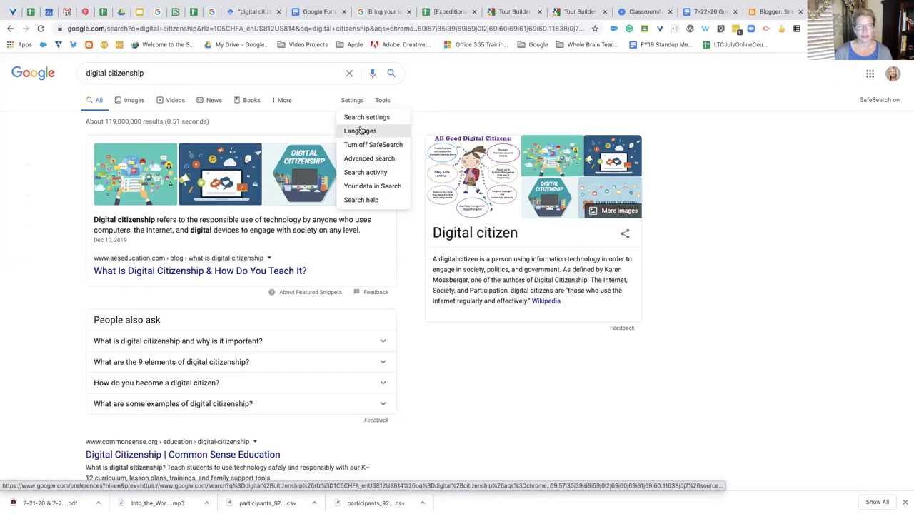
{"action": "left_click", "coordinate": [357, 101]}
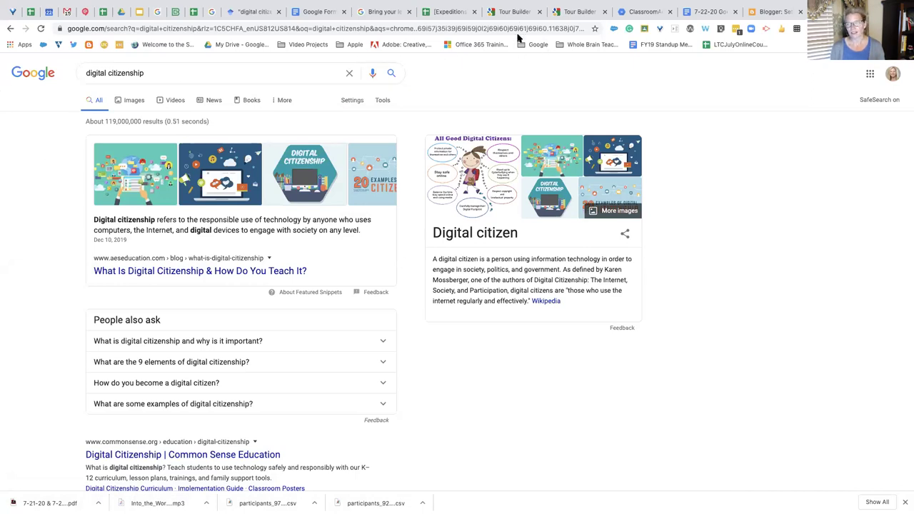
{"action": "left_click", "coordinate": [141, 12]}
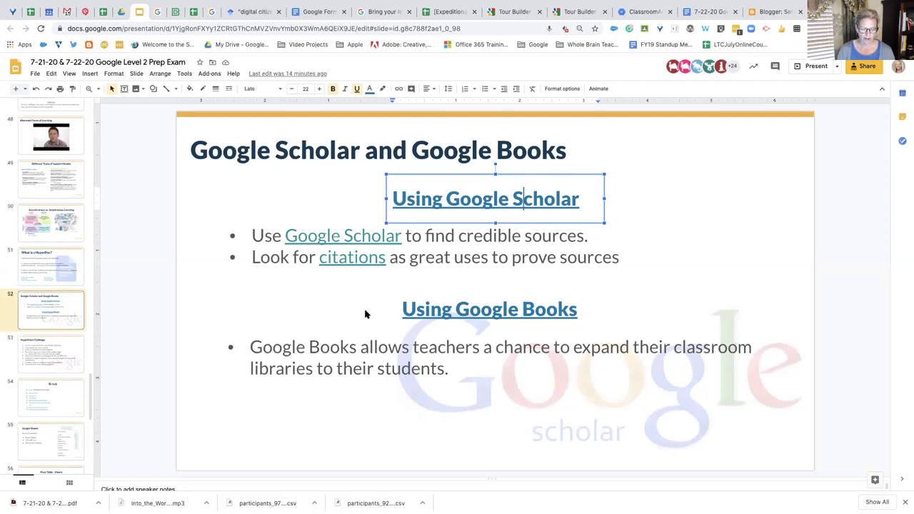
Follow the books.google.com link on the 'Using Google Books' heading
{"action": "left_click", "coordinate": [521, 312]}
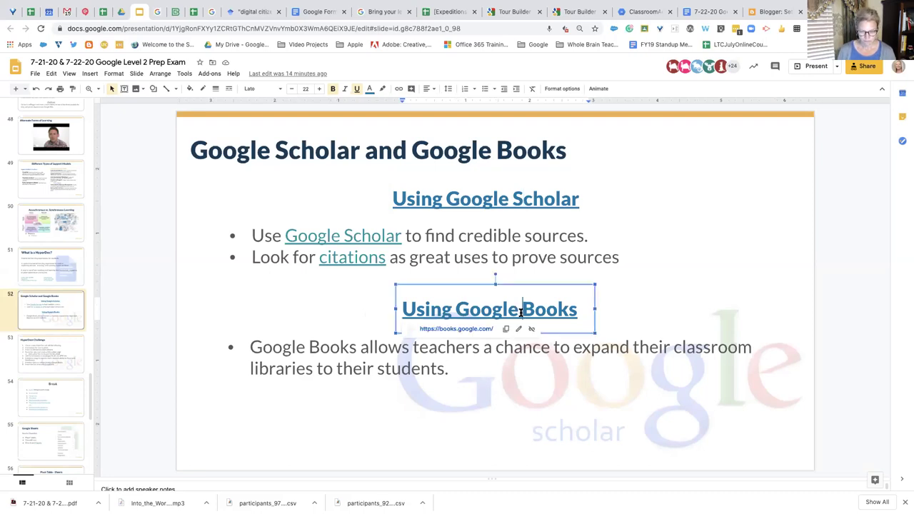
{"action": "left_click", "coordinate": [459, 330]}
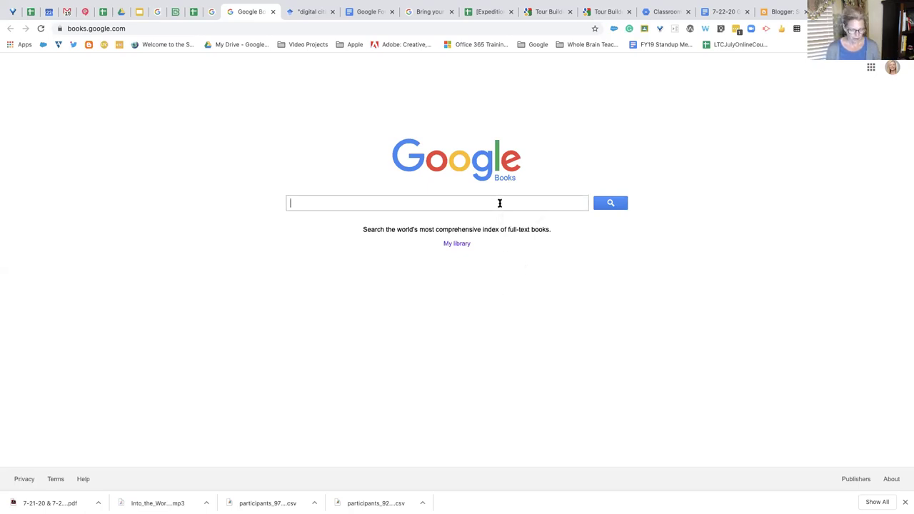
Search Google Books for 'The Giver' and show the book results
{"action": "type", "text": "The "}
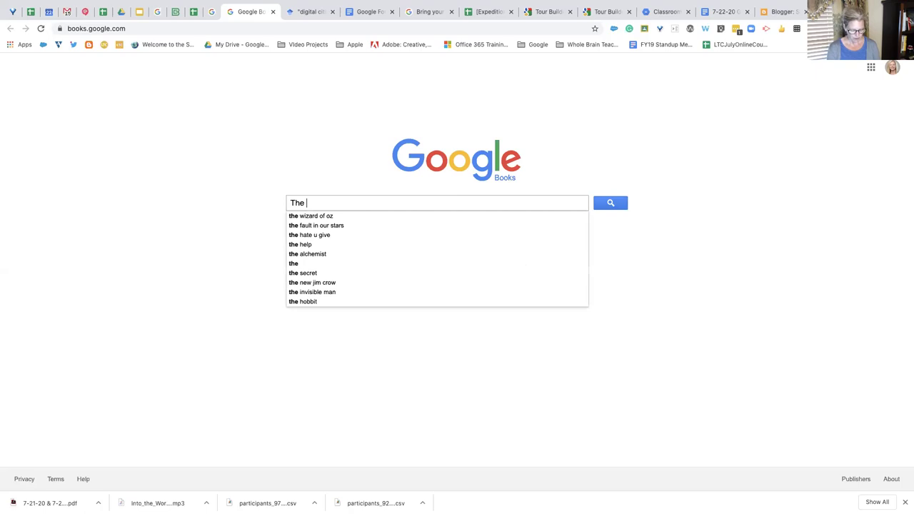
{"action": "type", "text": "Giver"}
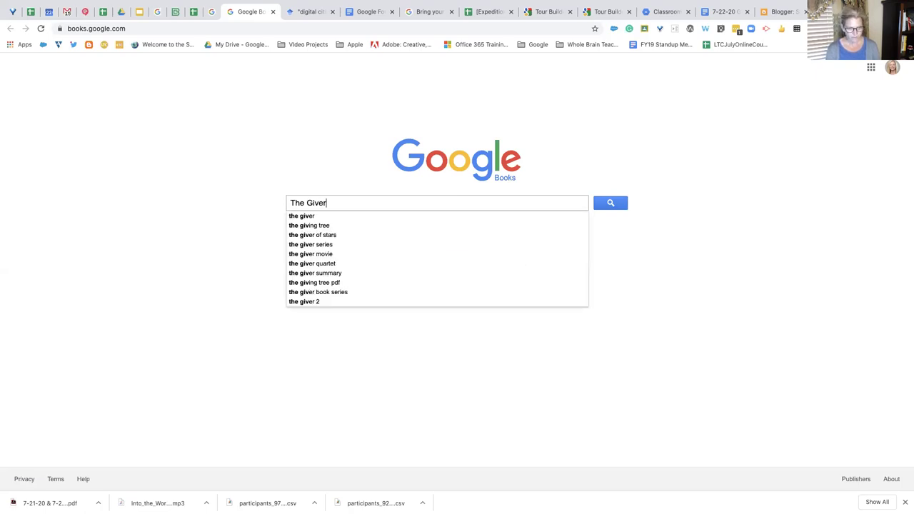
{"action": "key", "text": "Return"}
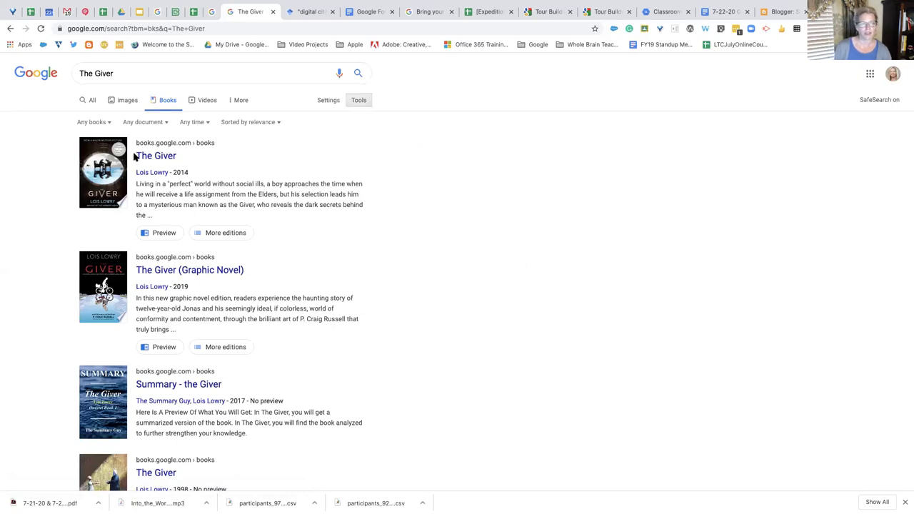
{"action": "left_click", "coordinate": [165, 104]}
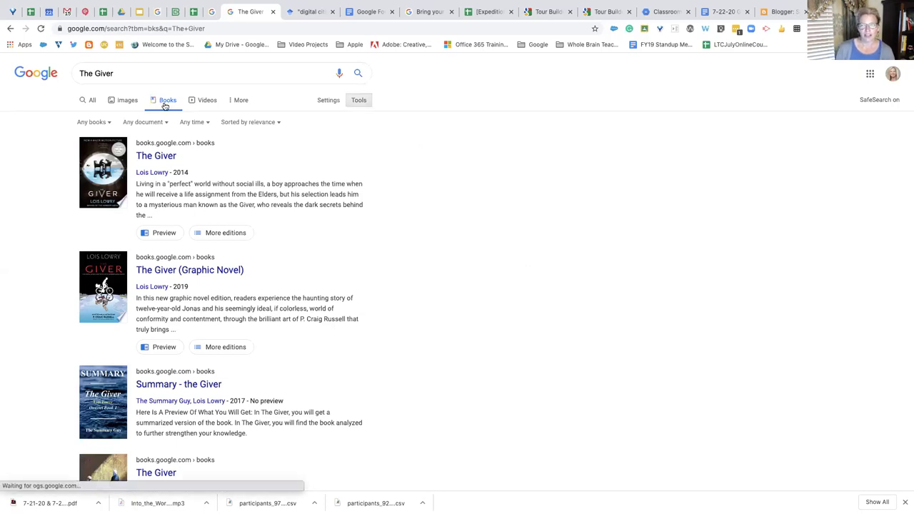
Open 'Digital Citizenship in Action' from the digital citizenship book results and view 'Get the book'
{"action": "key", "text": "ctrl+Tab"}
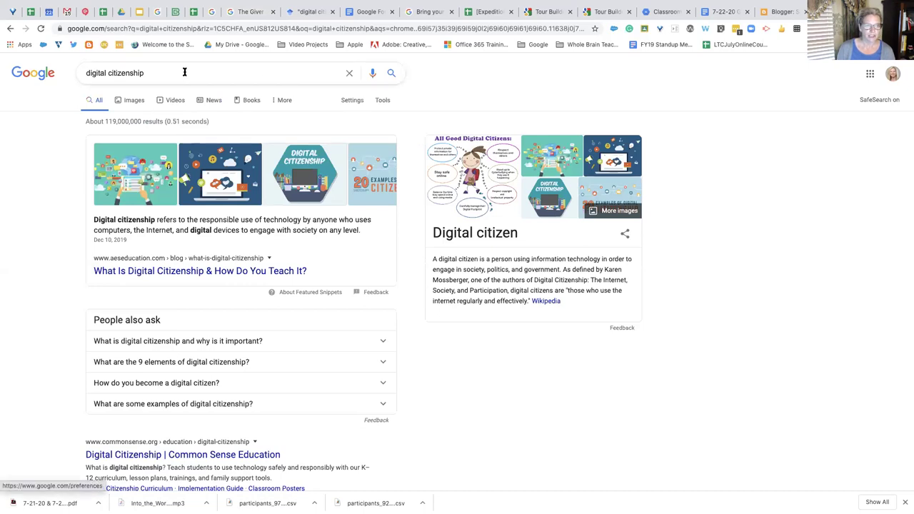
{"action": "left_click", "coordinate": [244, 104]}
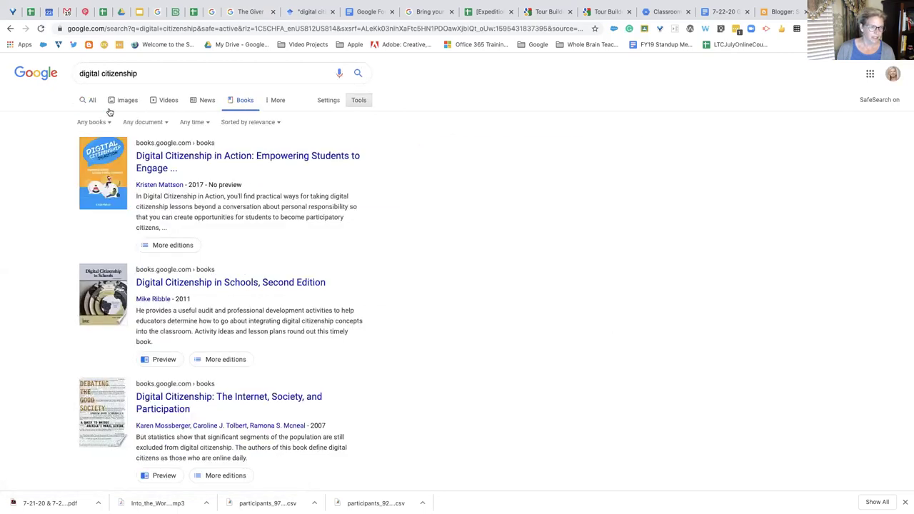
{"action": "left_click", "coordinate": [161, 160]}
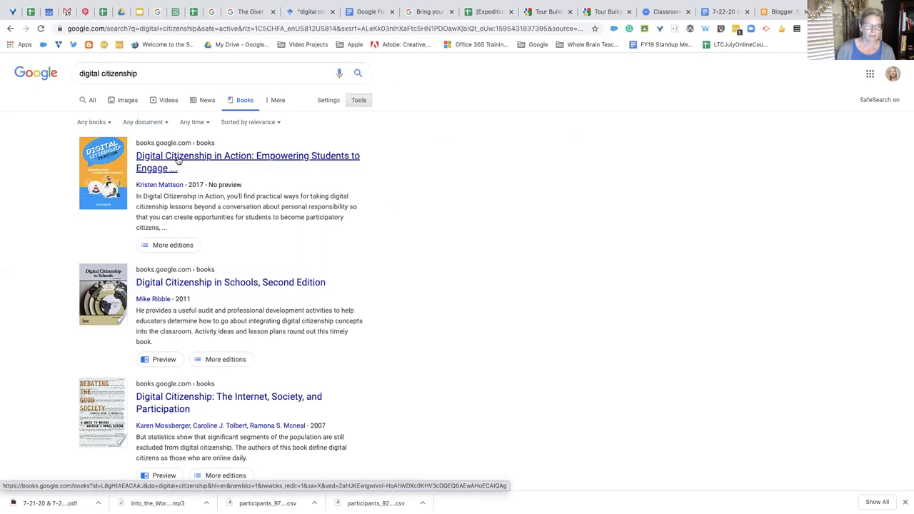
{"action": "left_click", "coordinate": [178, 160]}
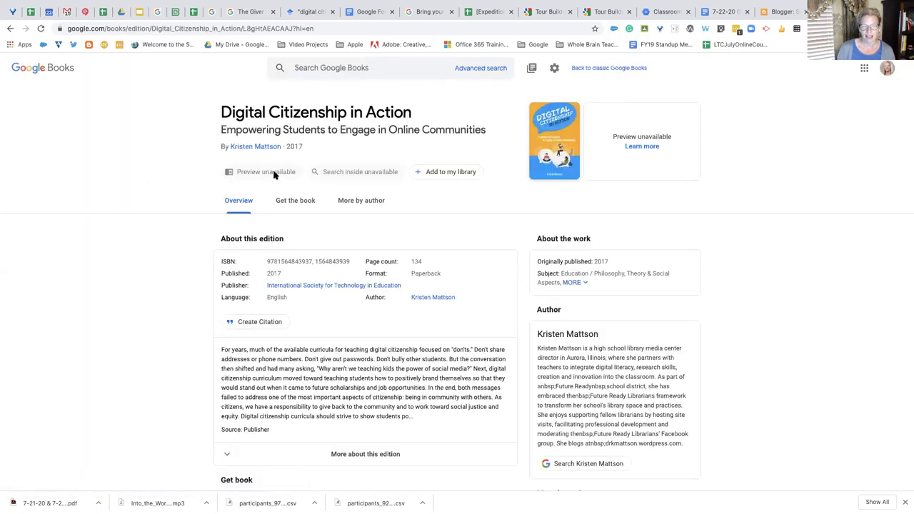
{"action": "left_click", "coordinate": [306, 203]}
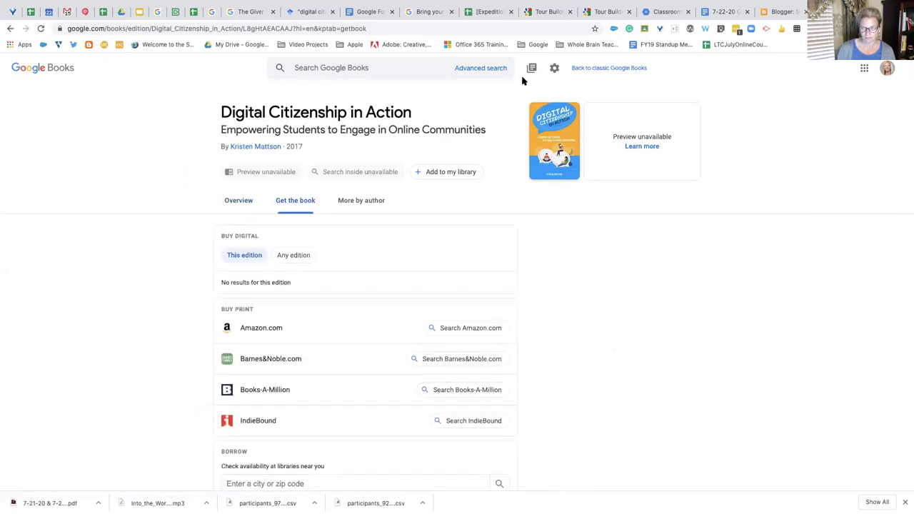
Switch back to the tab with the Google Books results for The Giver
{"action": "left_click", "coordinate": [251, 13]}
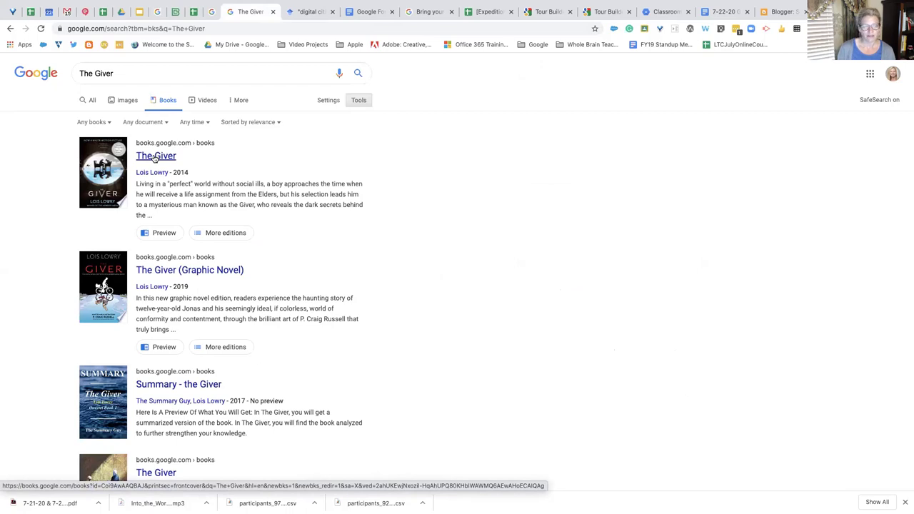
Open the 2014 The Giver result, browse its chapter list, then close the preview to the overview
{"action": "left_click", "coordinate": [154, 157]}
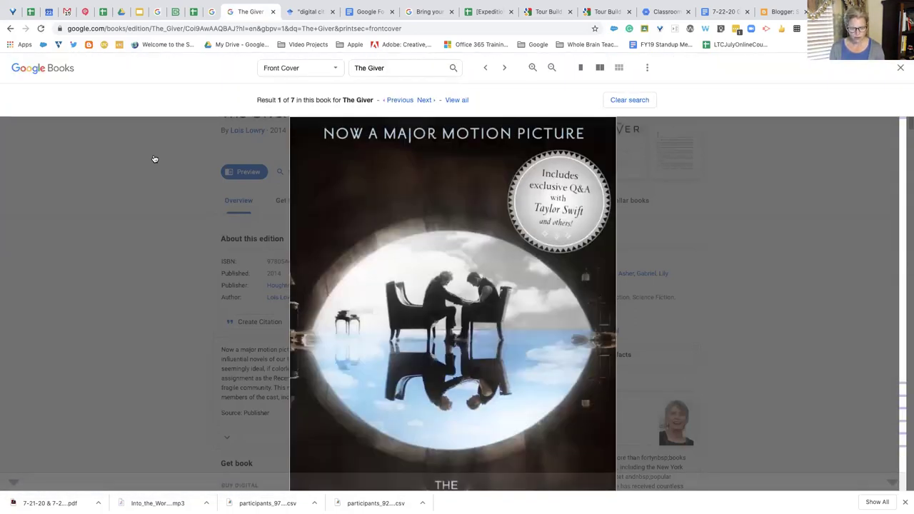
{"action": "left_click", "coordinate": [332, 72]}
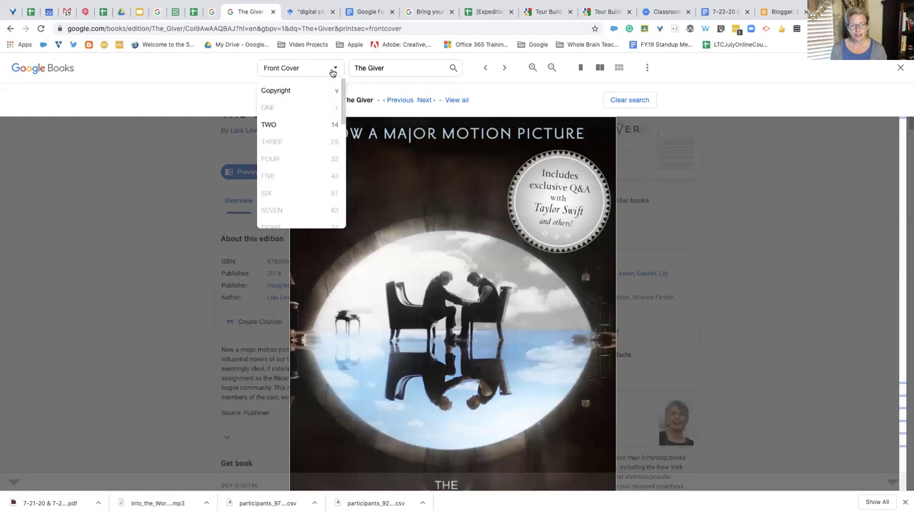
{"action": "scroll", "coordinate": [314, 126], "scroll_direction": "down", "scroll_amount": 3}
{"action": "scroll", "coordinate": [314, 126], "scroll_direction": "down", "scroll_amount": 5}
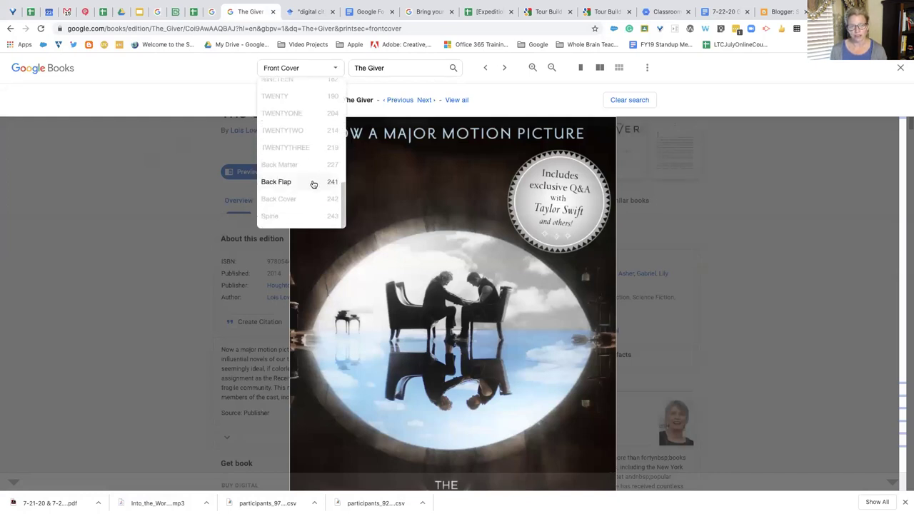
{"action": "scroll", "coordinate": [318, 168], "scroll_direction": "up", "scroll_amount": 8}
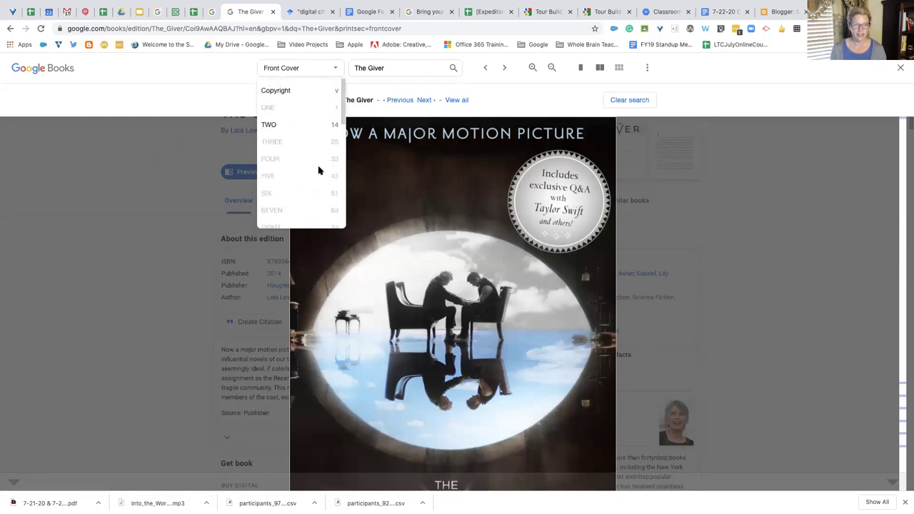
{"action": "left_click", "coordinate": [197, 94]}
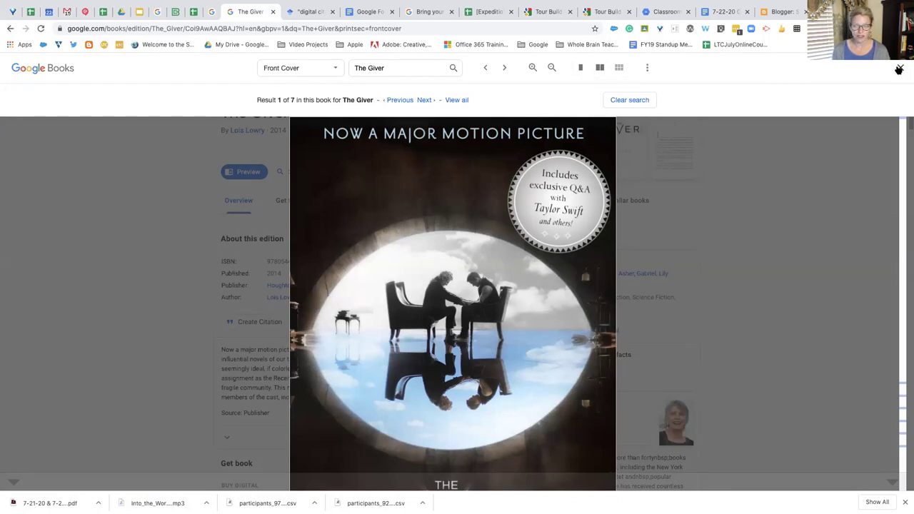
{"action": "left_click", "coordinate": [899, 69]}
{"action": "left_click", "coordinate": [7, 29]}
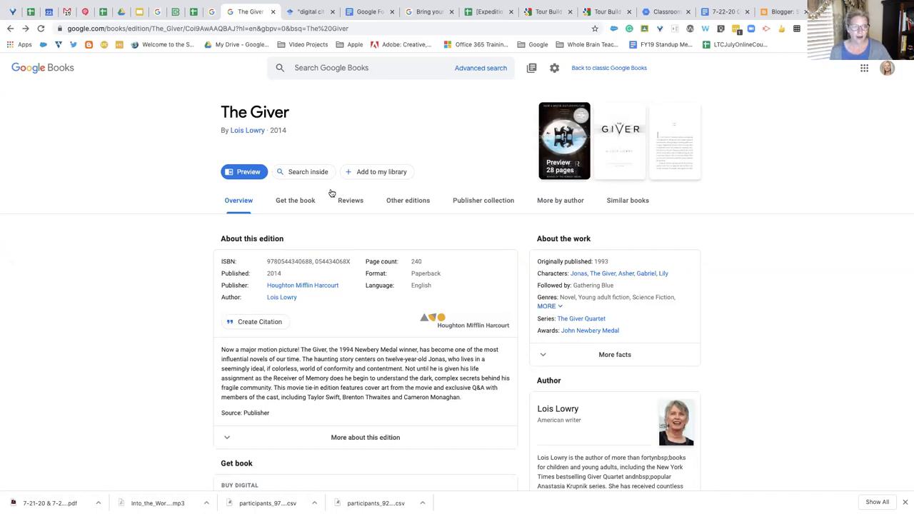
{"action": "left_click", "coordinate": [336, 67]}
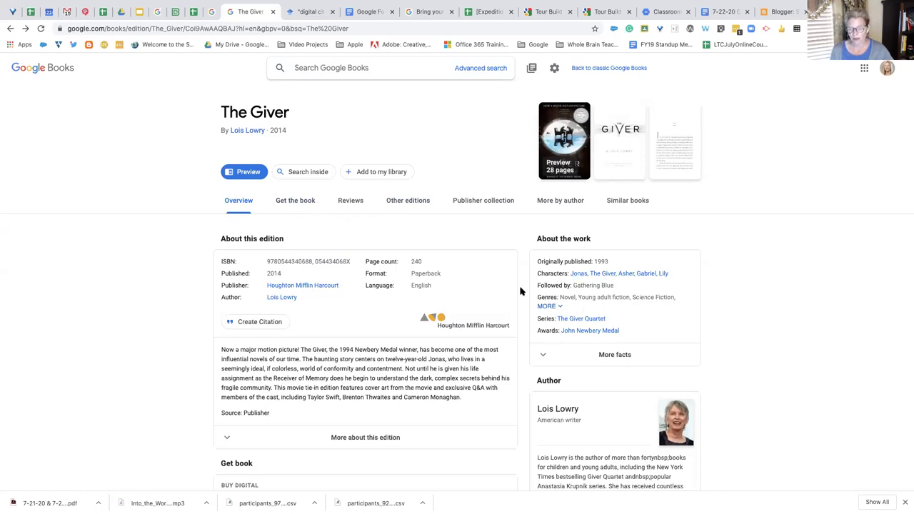
{"action": "scroll", "coordinate": [571, 393], "scroll_direction": "down", "scroll_amount": 3}
{"action": "scroll", "coordinate": [608, 350], "scroll_direction": "down", "scroll_amount": 2}
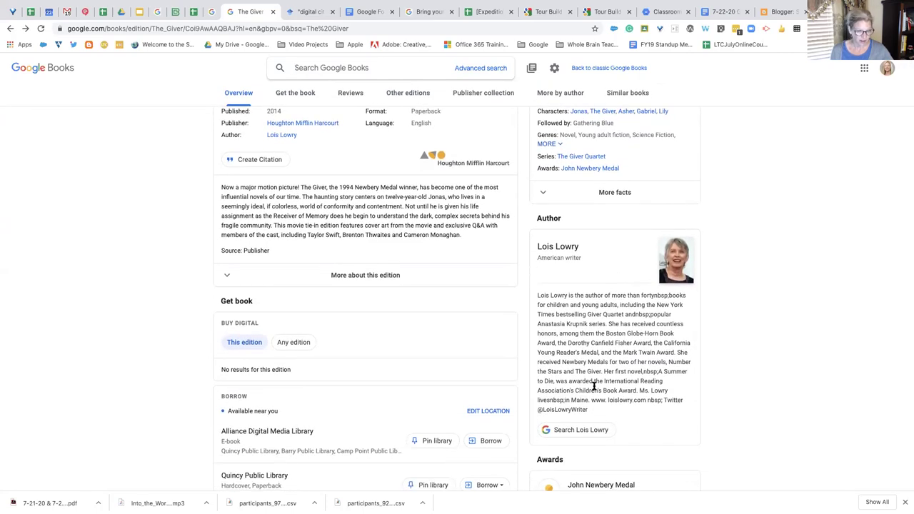
{"action": "scroll", "coordinate": [424, 366], "scroll_direction": "down", "scroll_amount": 5}
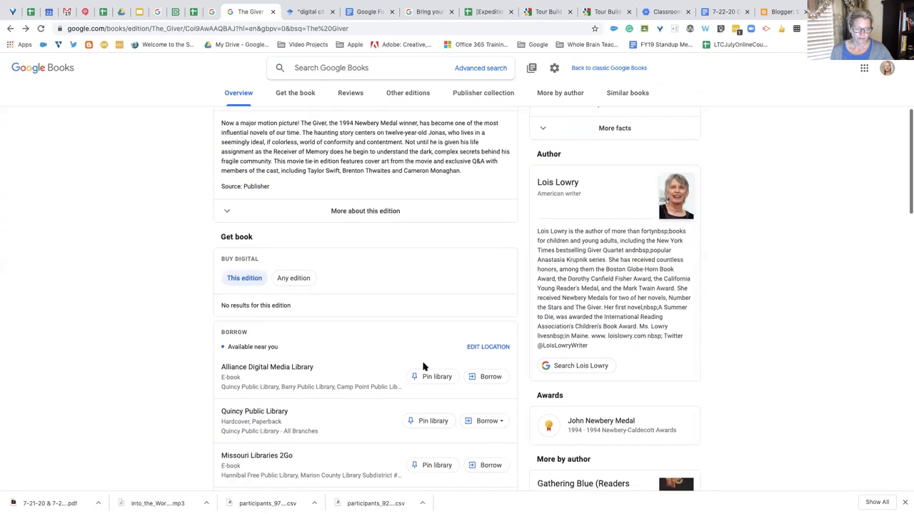
{"action": "scroll", "coordinate": [424, 366], "scroll_direction": "down", "scroll_amount": 1}
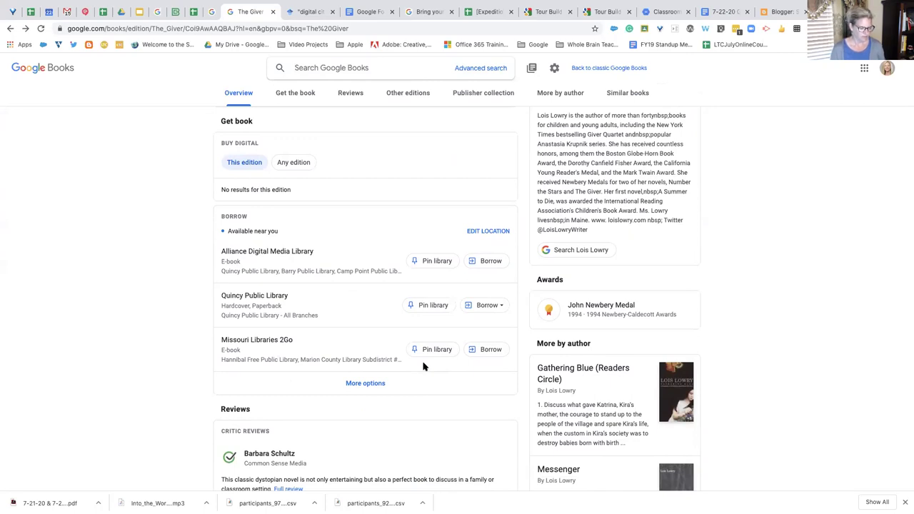
{"action": "scroll", "coordinate": [335, 163], "scroll_direction": "up", "scroll_amount": 5}
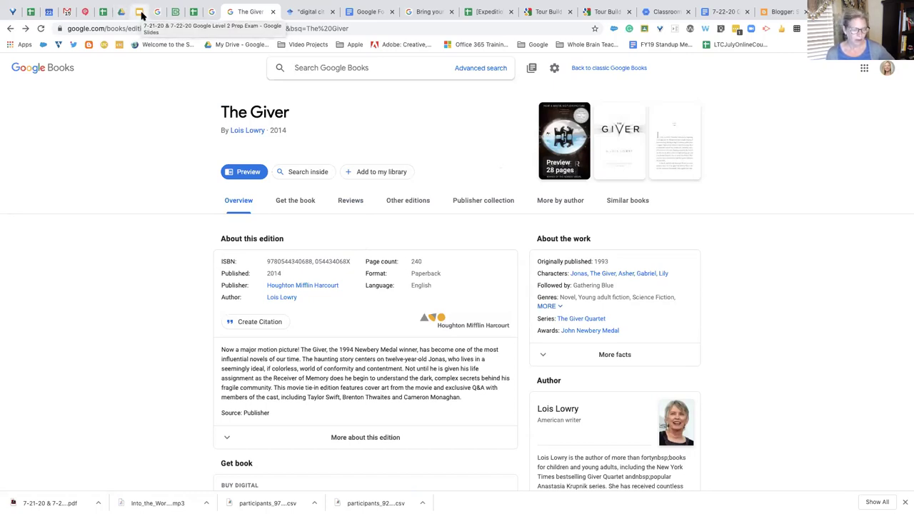
{"action": "left_click", "coordinate": [485, 72]}
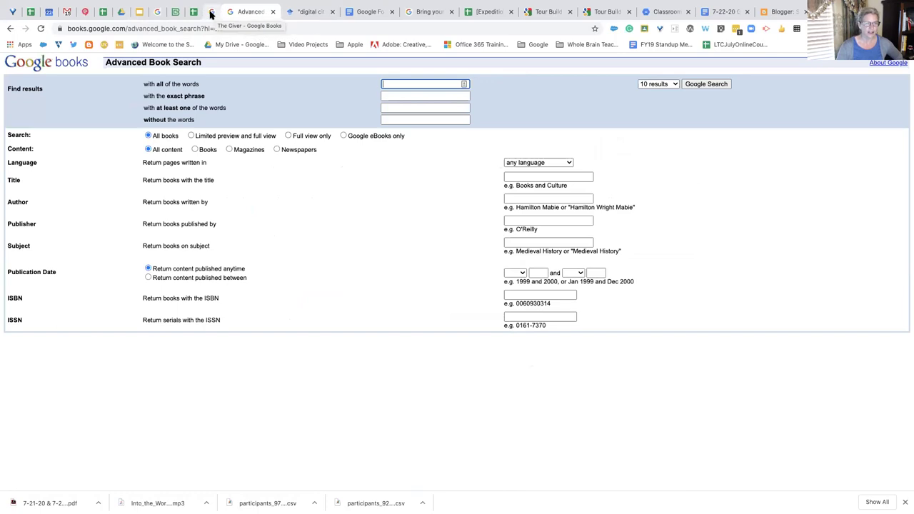
{"action": "left_click", "coordinate": [308, 11]}
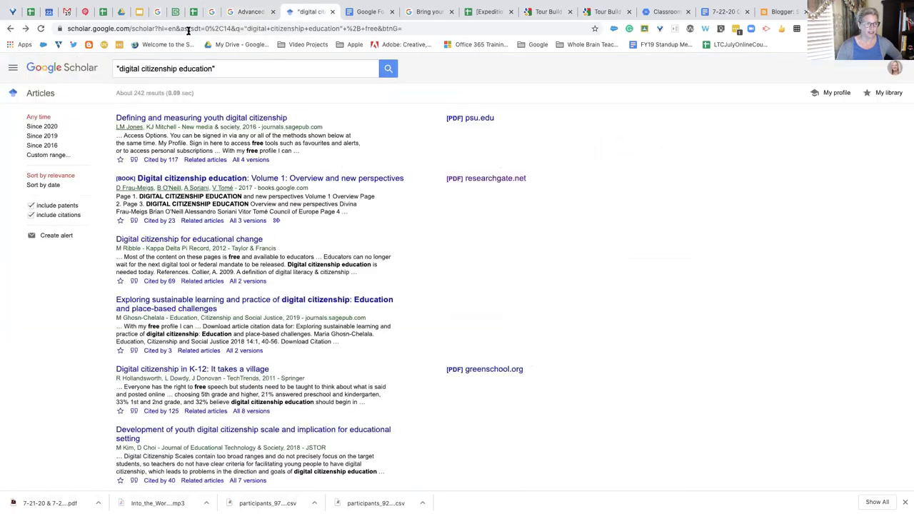
{"action": "left_click", "coordinate": [12, 70]}
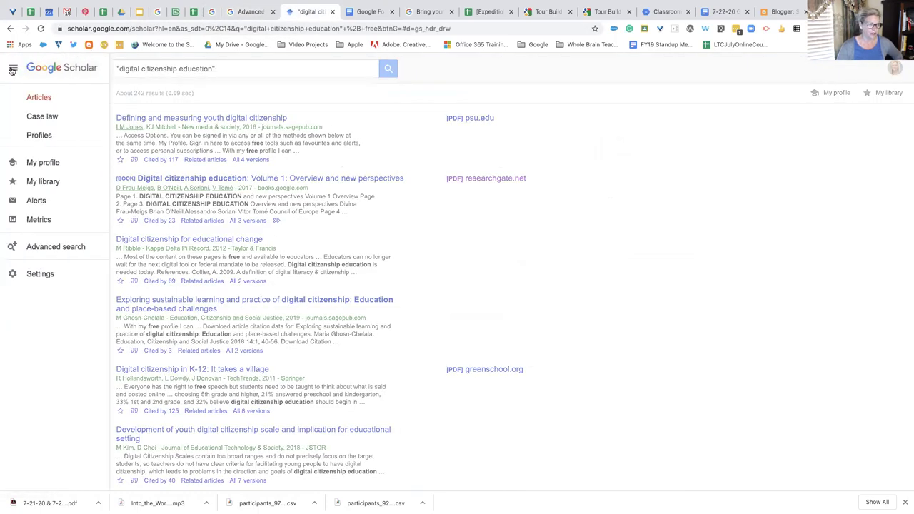
{"action": "left_click", "coordinate": [12, 70]}
{"action": "left_click", "coordinate": [241, 16]}
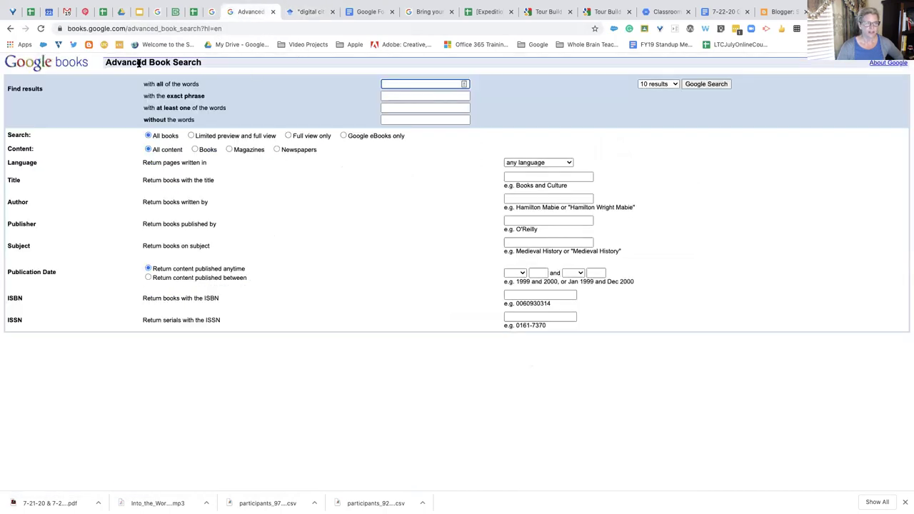
{"action": "left_click", "coordinate": [10, 28]}
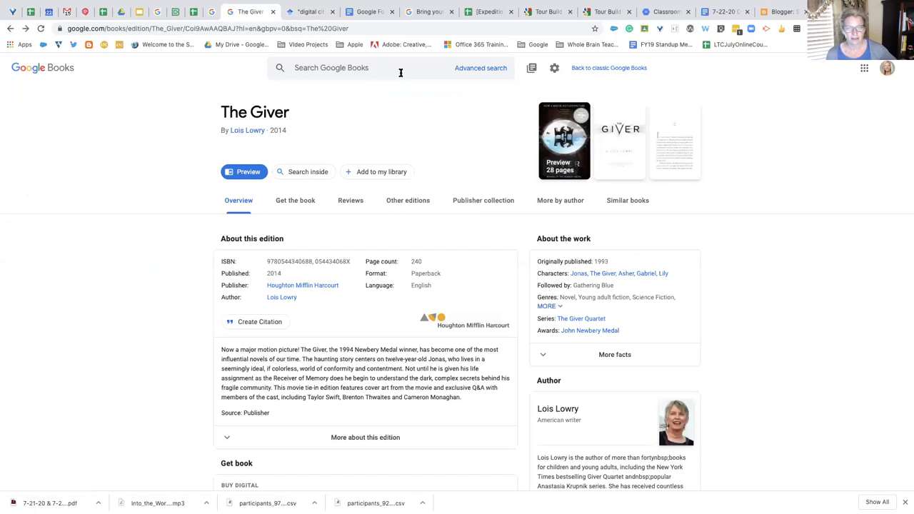
{"action": "left_click", "coordinate": [471, 70]}
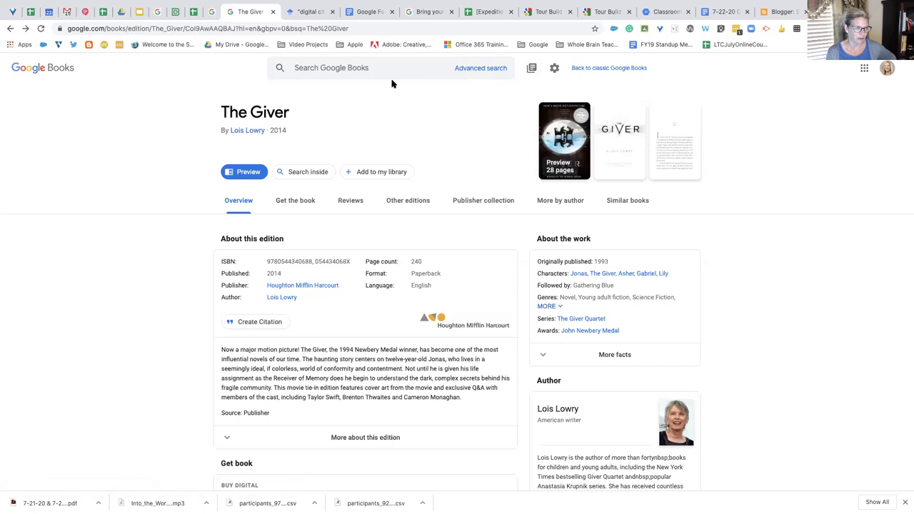
Open My library and scroll through the To read shelf and The Giver in browsing history
{"action": "left_click", "coordinate": [532, 70]}
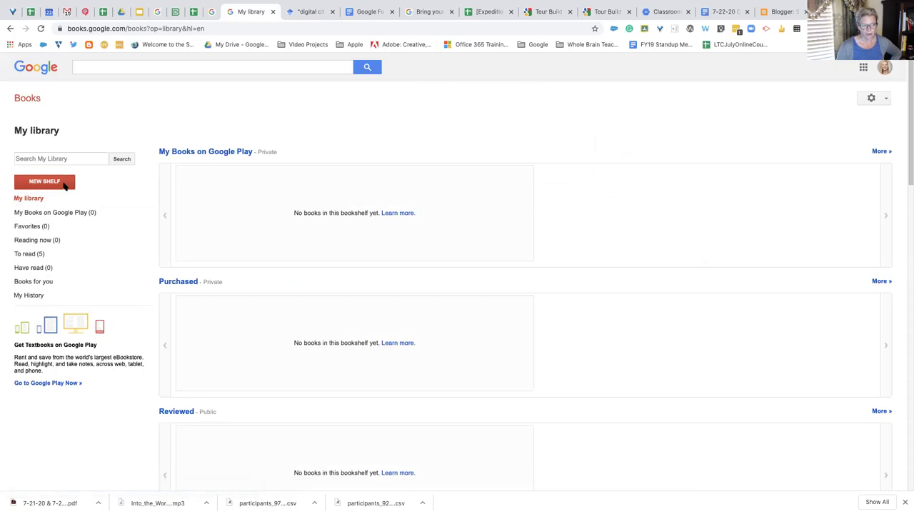
{"action": "scroll", "coordinate": [216, 369], "scroll_direction": "down", "scroll_amount": 1}
{"action": "scroll", "coordinate": [215, 370], "scroll_direction": "down", "scroll_amount": 10}
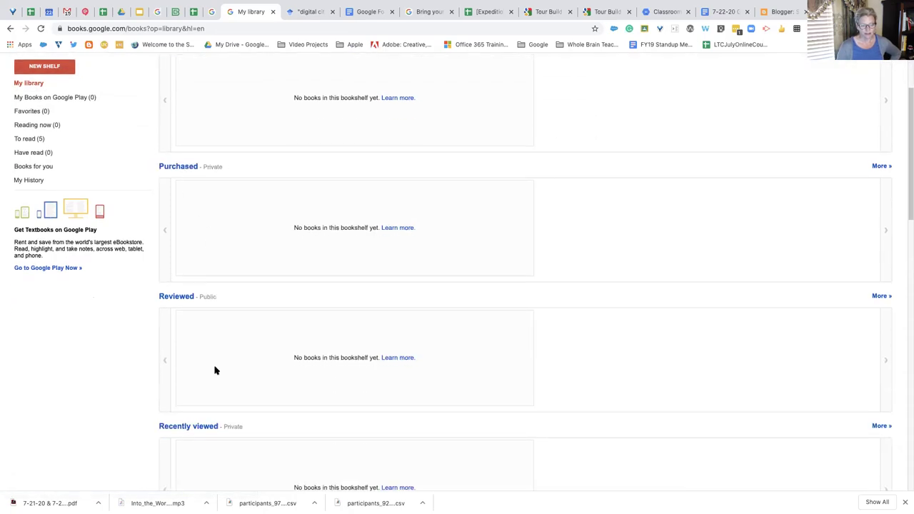
{"action": "scroll", "coordinate": [216, 370], "scroll_direction": "down", "scroll_amount": 1}
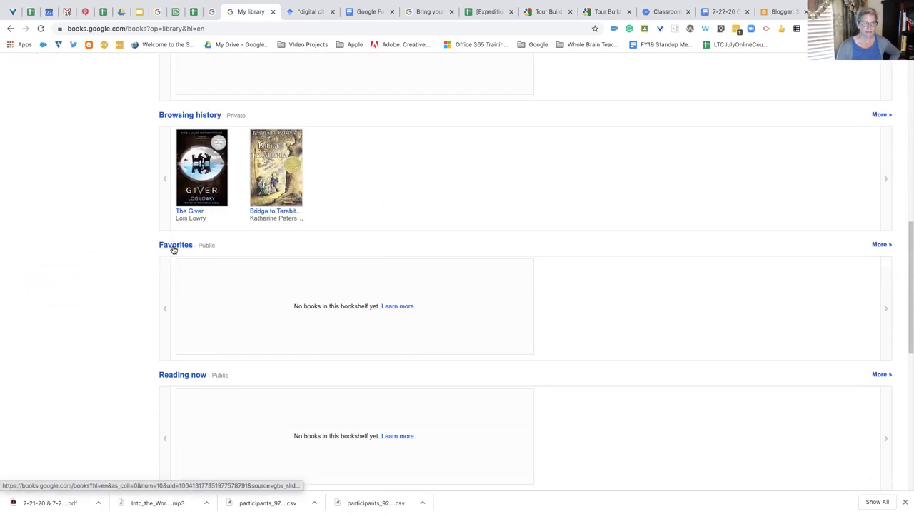
{"action": "scroll", "coordinate": [172, 249], "scroll_direction": "up", "scroll_amount": 10}
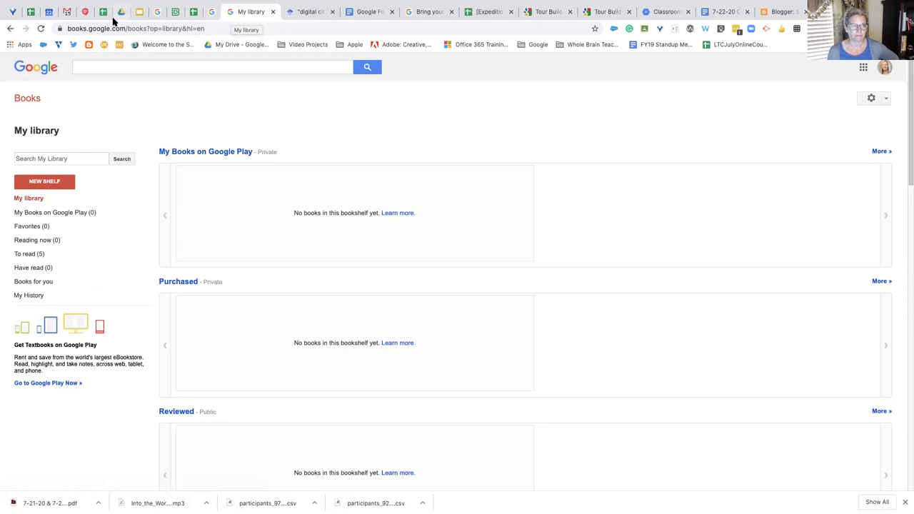
Leave The Giver's Google Books page and return to the Google Scholar and Google Books slide
{"action": "left_click", "coordinate": [10, 28]}
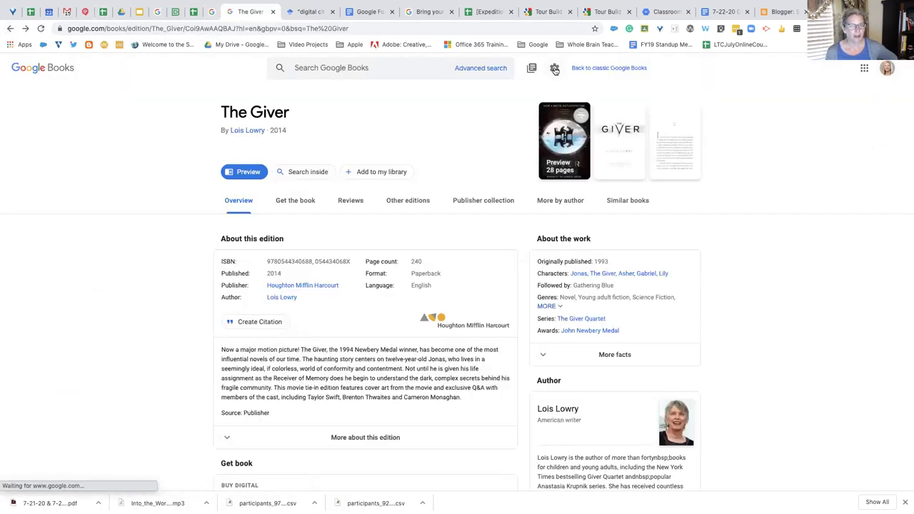
{"action": "left_click", "coordinate": [554, 68]}
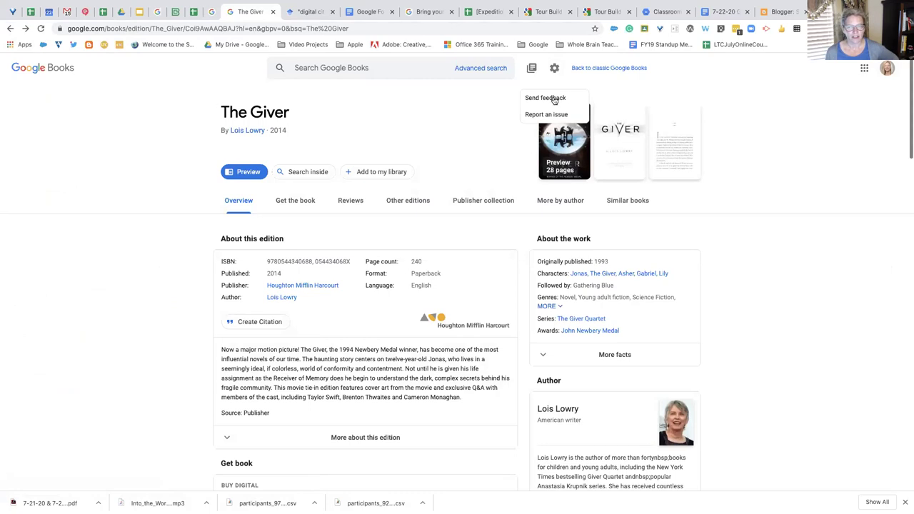
{"action": "left_click", "coordinate": [553, 99]}
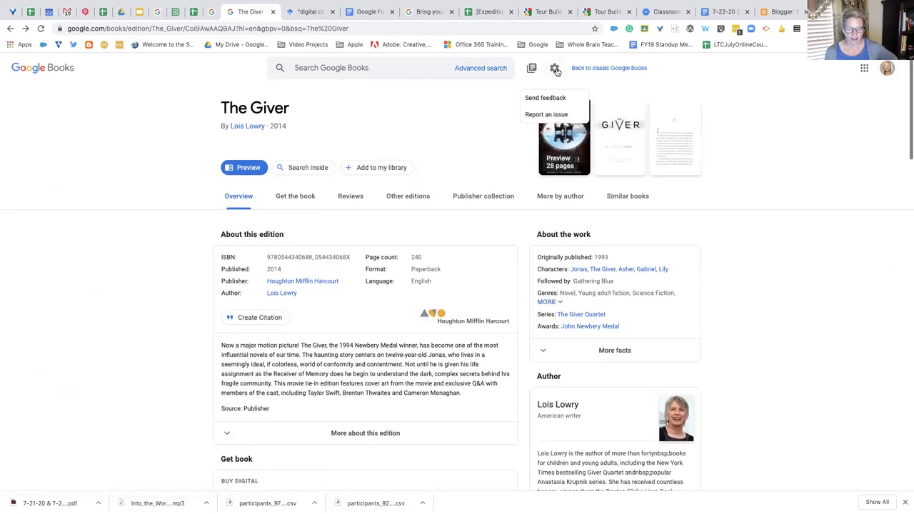
{"action": "left_click", "coordinate": [138, 11]}
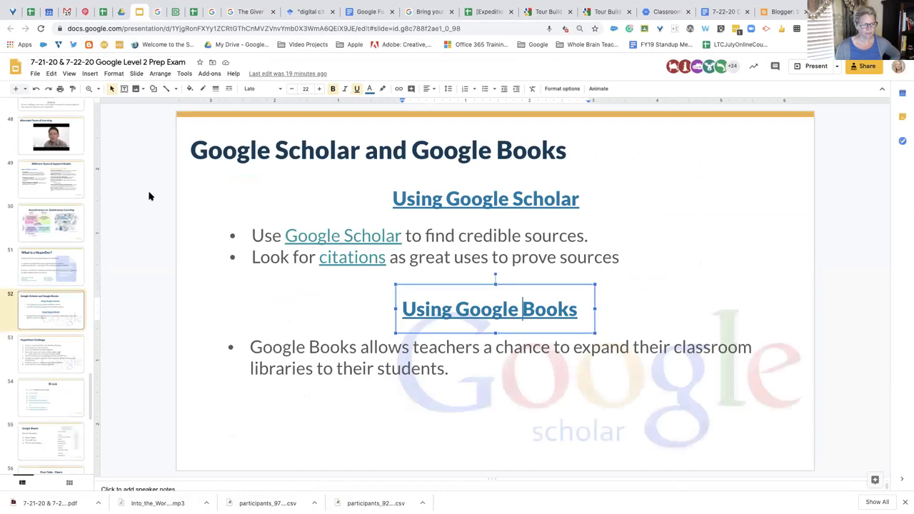
Display slide 53, the HyperDocs Challenge with its eight numbered tasks
{"action": "right_click", "coordinate": [63, 355]}
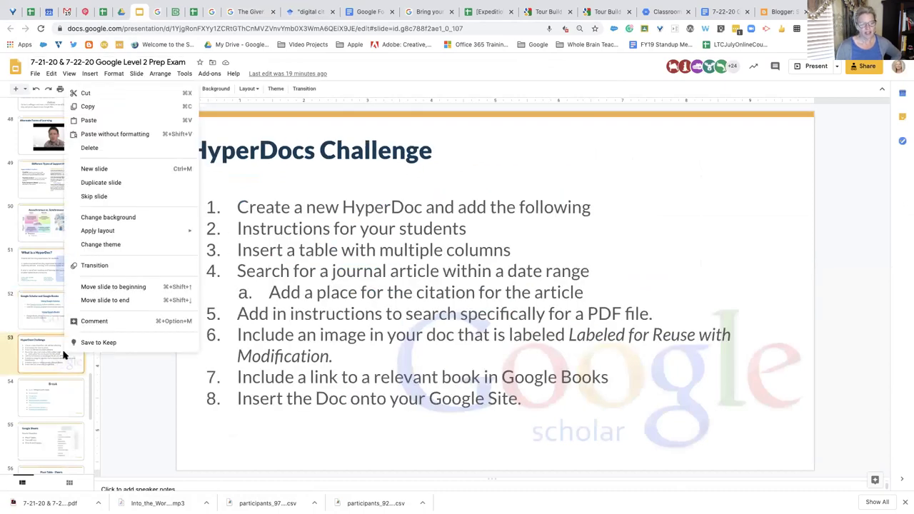
{"action": "left_click", "coordinate": [44, 328]}
{"action": "left_click", "coordinate": [68, 349]}
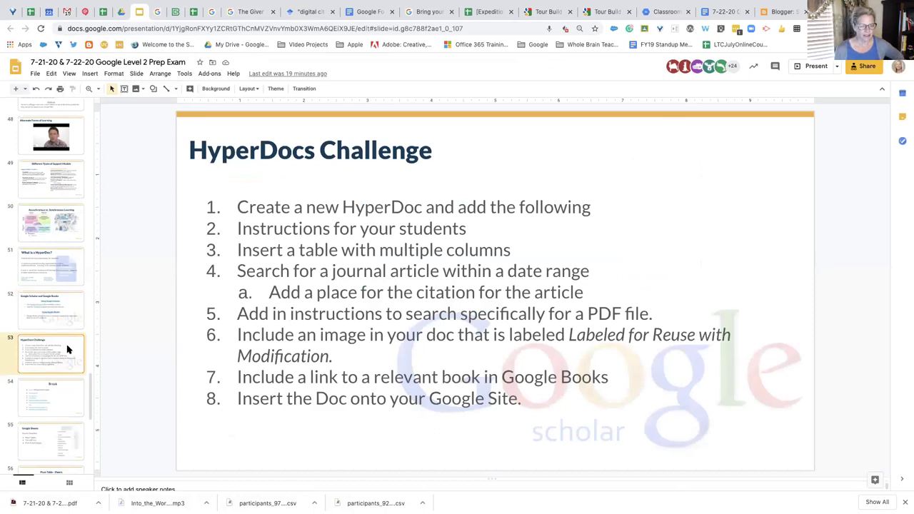
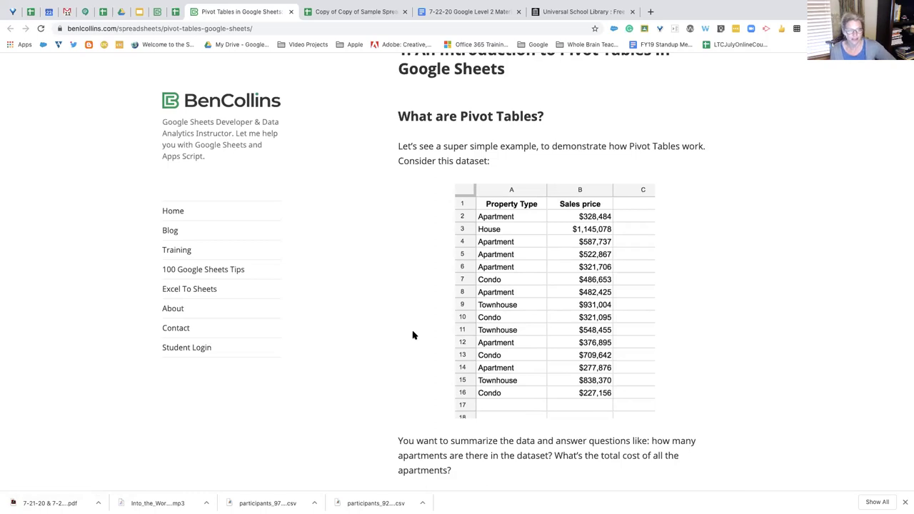
Close the Ben Collins pivot tables article to return to the prep exam slides
{"action": "scroll", "coordinate": [498, 387], "scroll_direction": "down", "scroll_amount": 3}
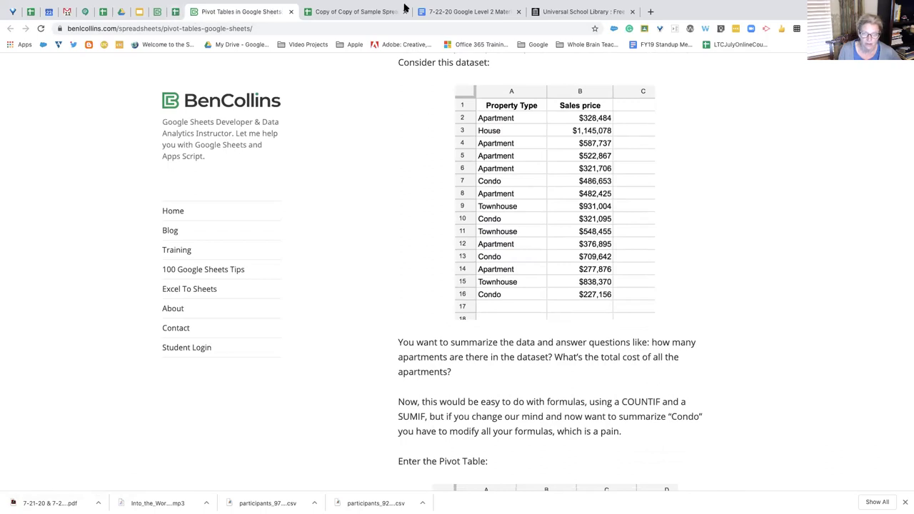
{"action": "left_click", "coordinate": [291, 12]}
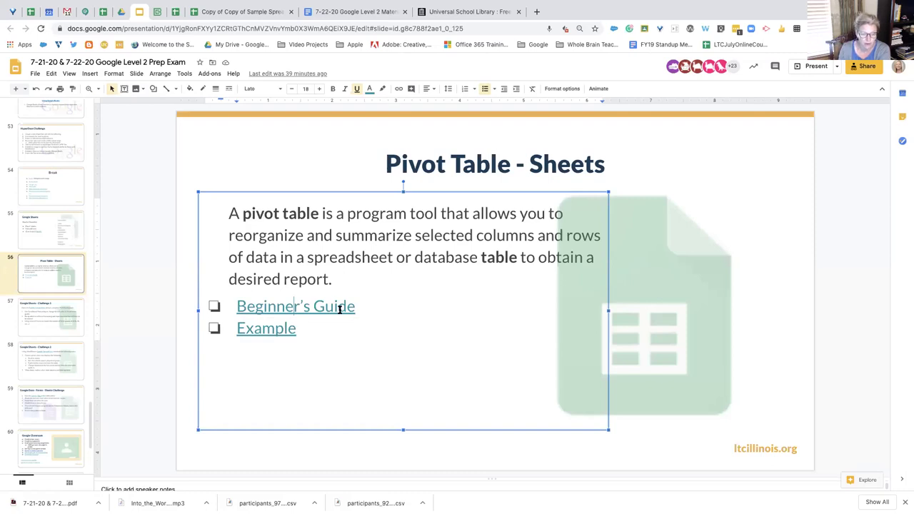
Preview the slide's Example link, then switch to the grades spreadsheet
{"action": "left_click", "coordinate": [270, 329]}
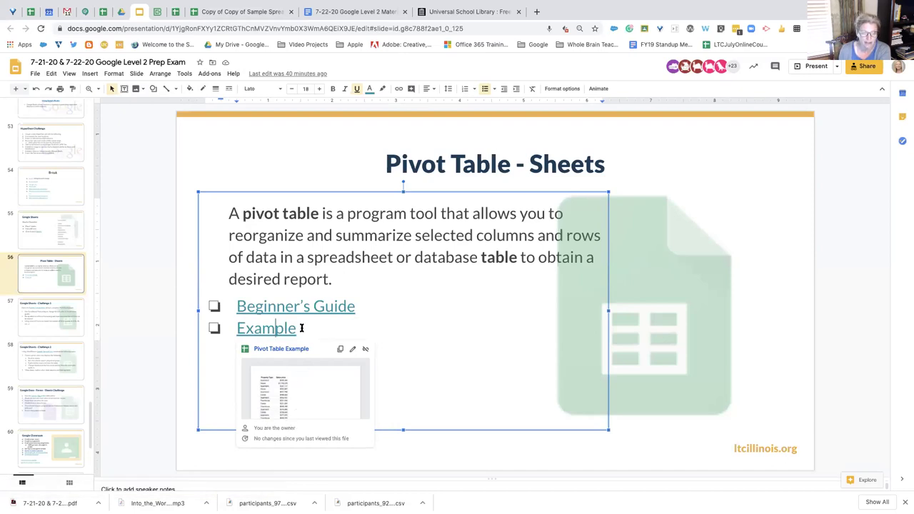
{"action": "left_click", "coordinate": [212, 13]}
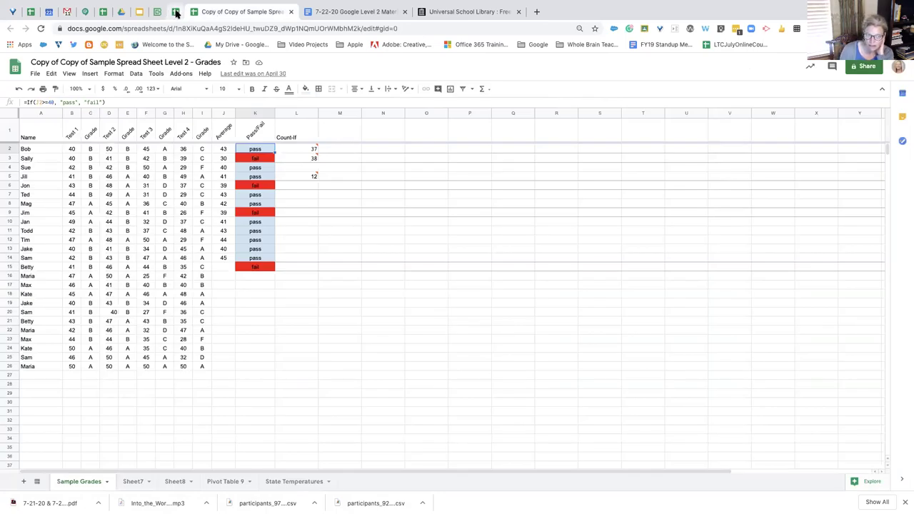
On the Pivot Table Example's Sheet1, sort the sheet A→Z by column A and select A14
{"action": "left_click", "coordinate": [176, 13]}
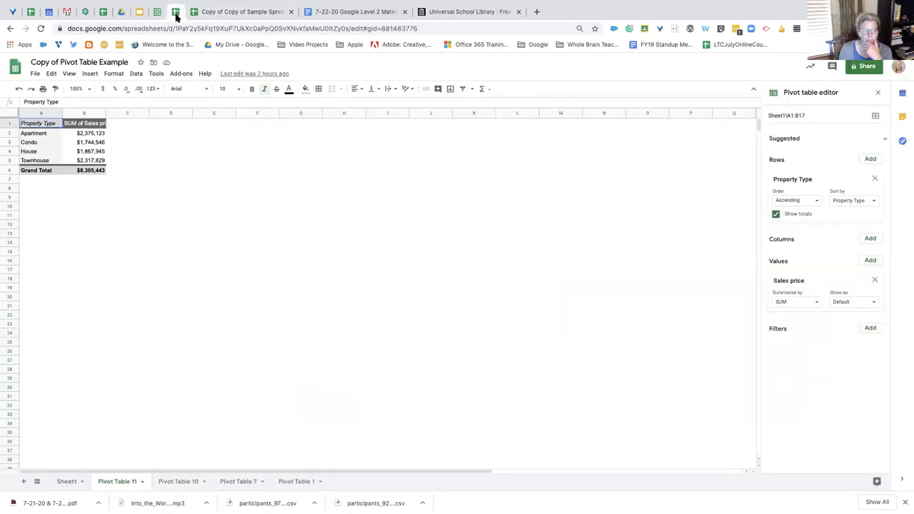
{"action": "left_click", "coordinate": [68, 481]}
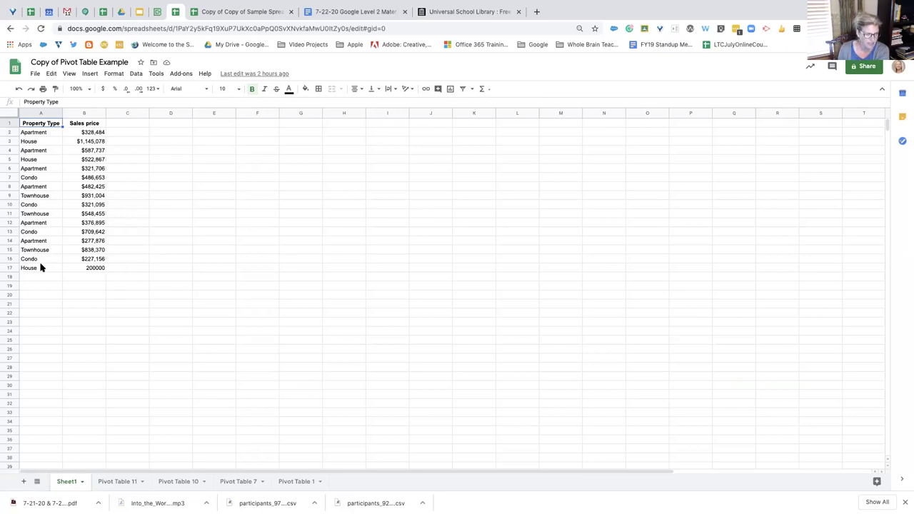
{"action": "left_click", "coordinate": [57, 114]}
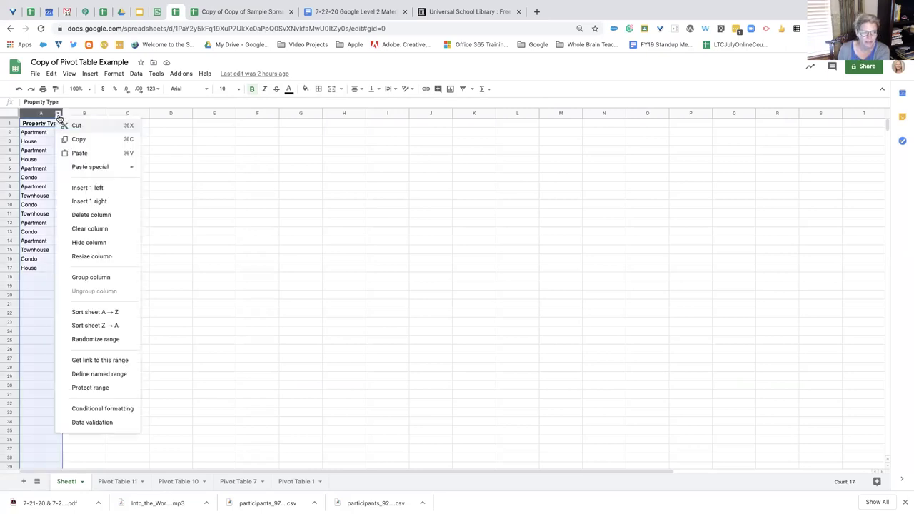
{"action": "left_click", "coordinate": [111, 312]}
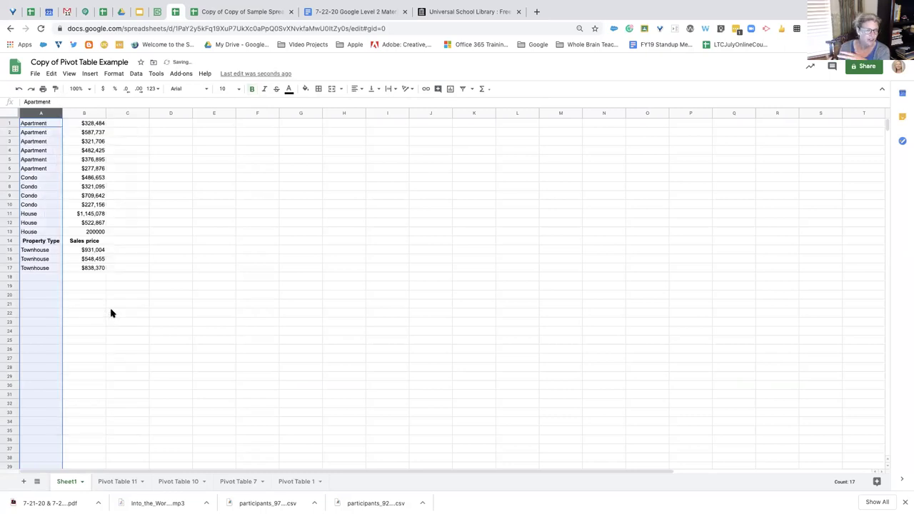
{"action": "left_click", "coordinate": [29, 245]}
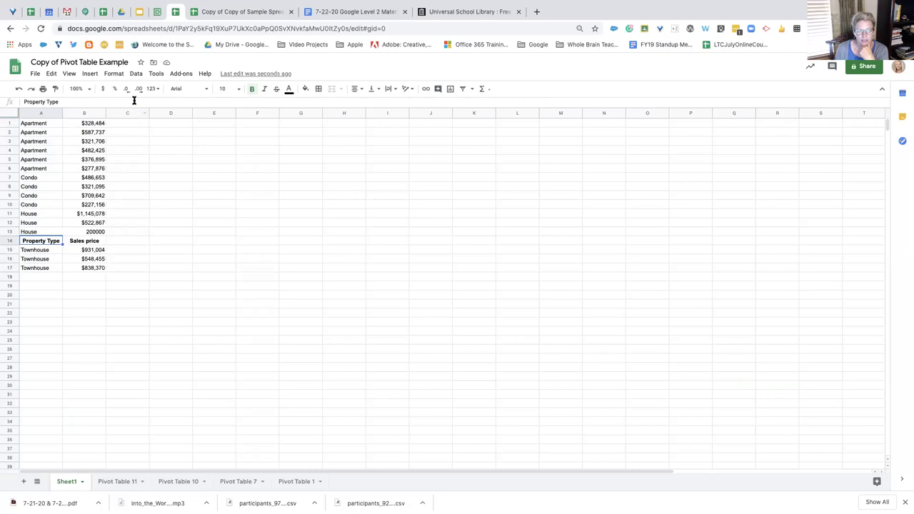
{"action": "left_click", "coordinate": [136, 74]}
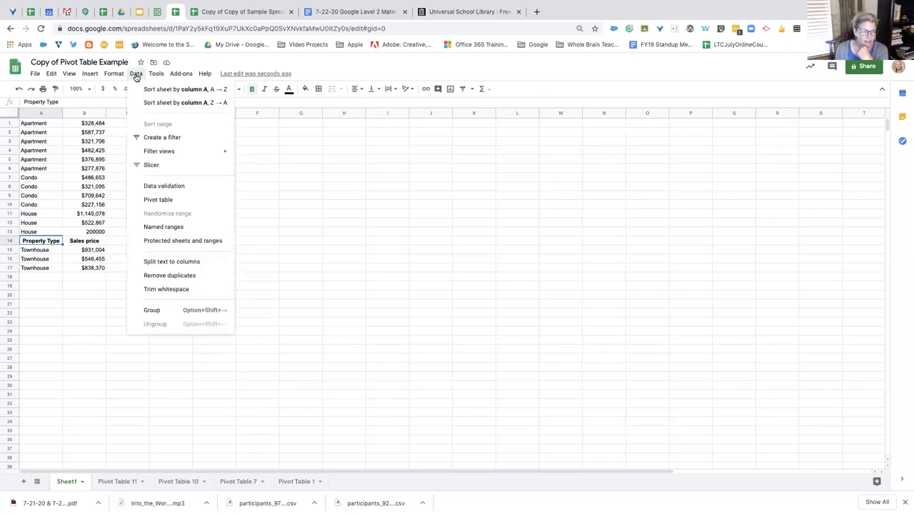
Undo the accidental sort and create a pivot table on a new sheet
{"action": "left_click", "coordinate": [150, 199]}
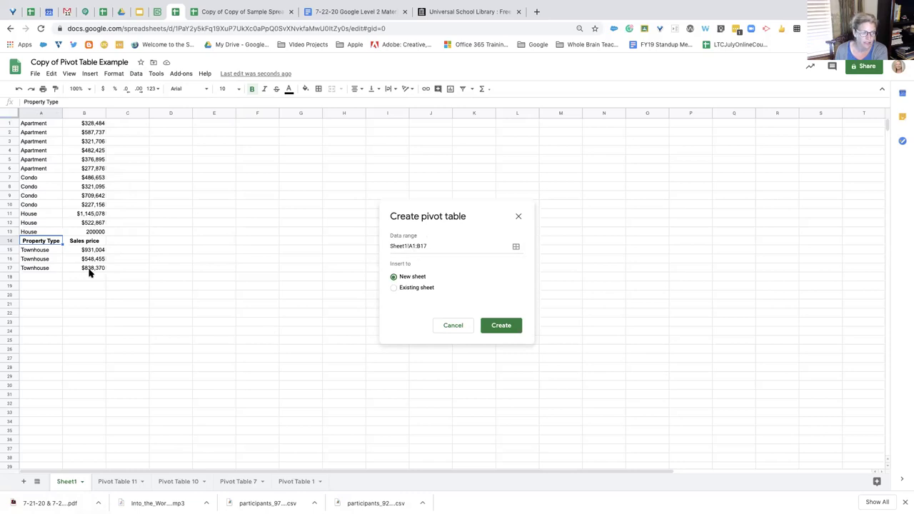
{"action": "left_click", "coordinate": [19, 89]}
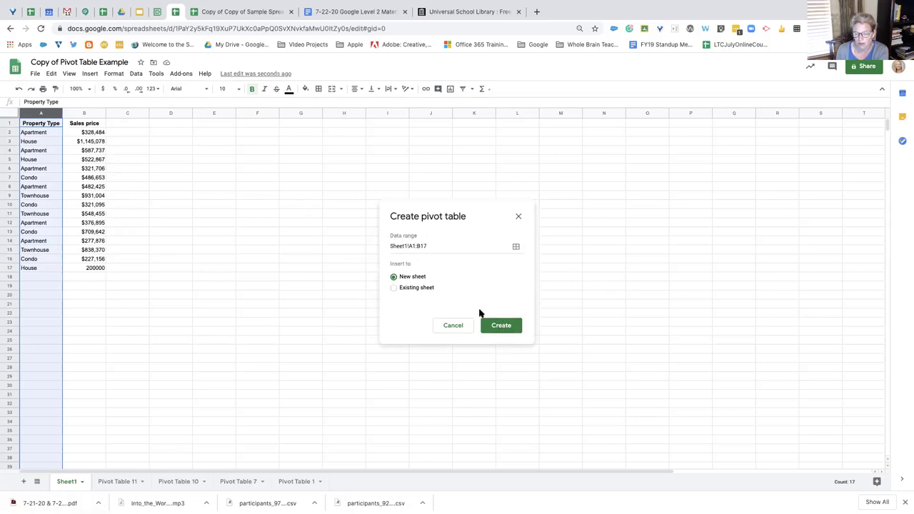
{"action": "left_click", "coordinate": [500, 325]}
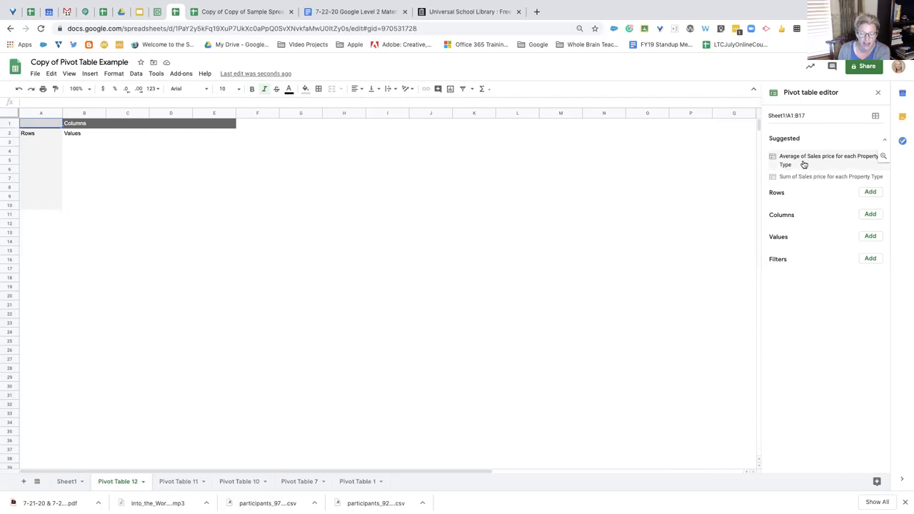
Make the pivot sum Sales price per Property Type instead of averaging it
{"action": "left_click", "coordinate": [803, 164]}
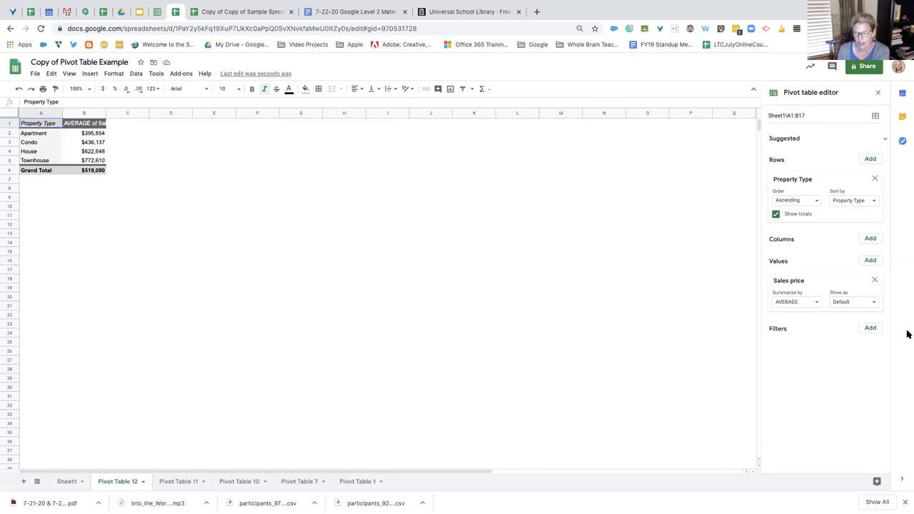
{"action": "left_click", "coordinate": [875, 280]}
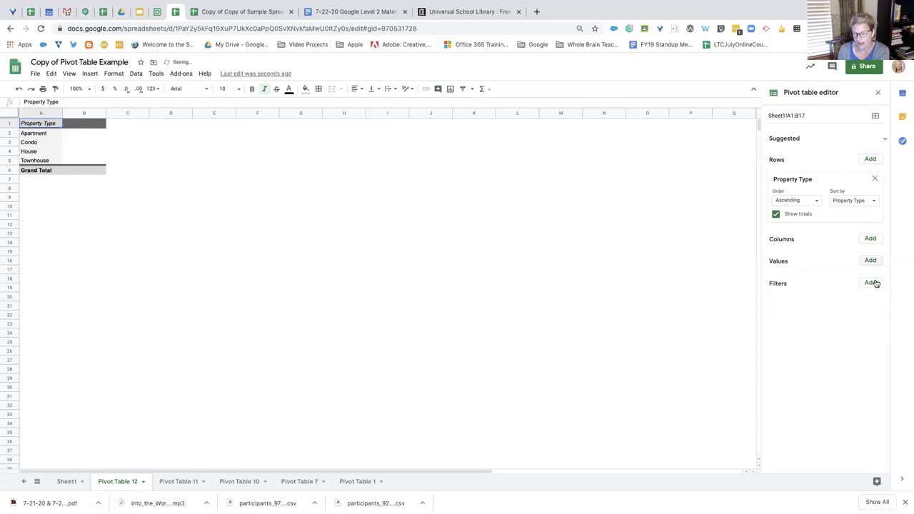
{"action": "left_click", "coordinate": [873, 261]}
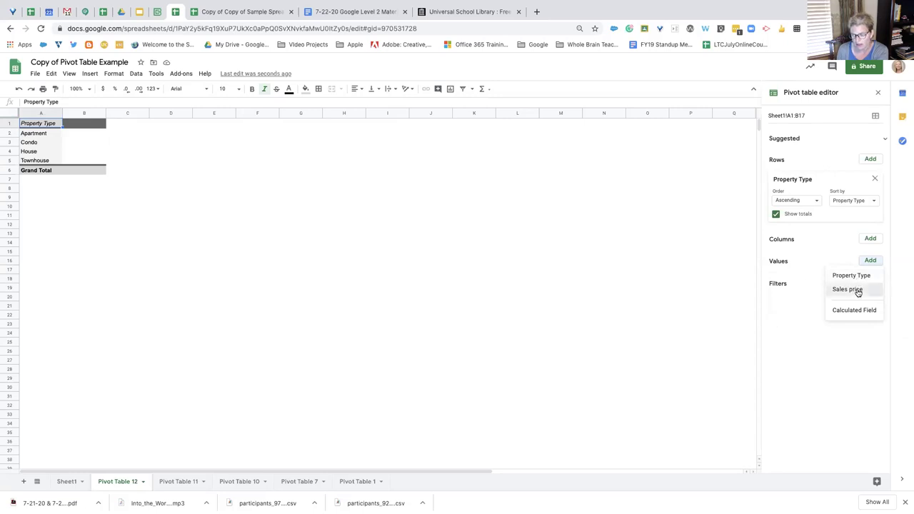
{"action": "left_click", "coordinate": [857, 290]}
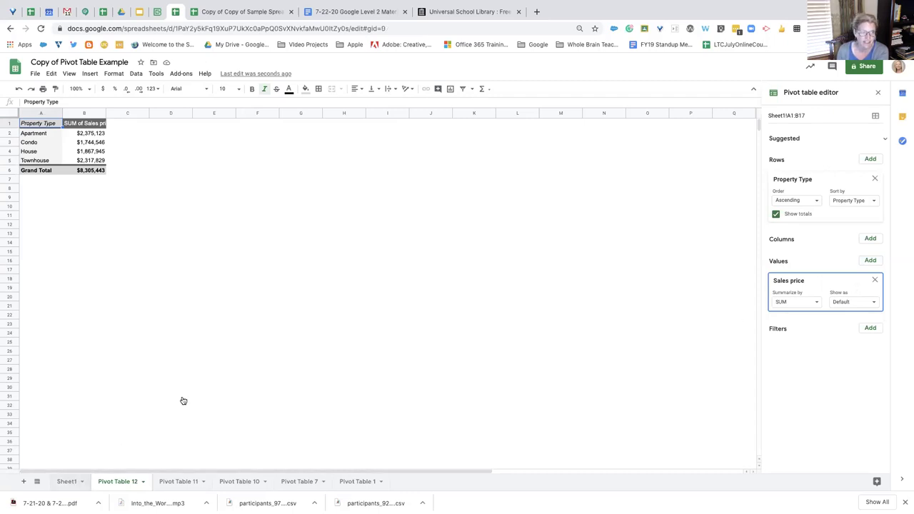
{"action": "left_click", "coordinate": [67, 479]}
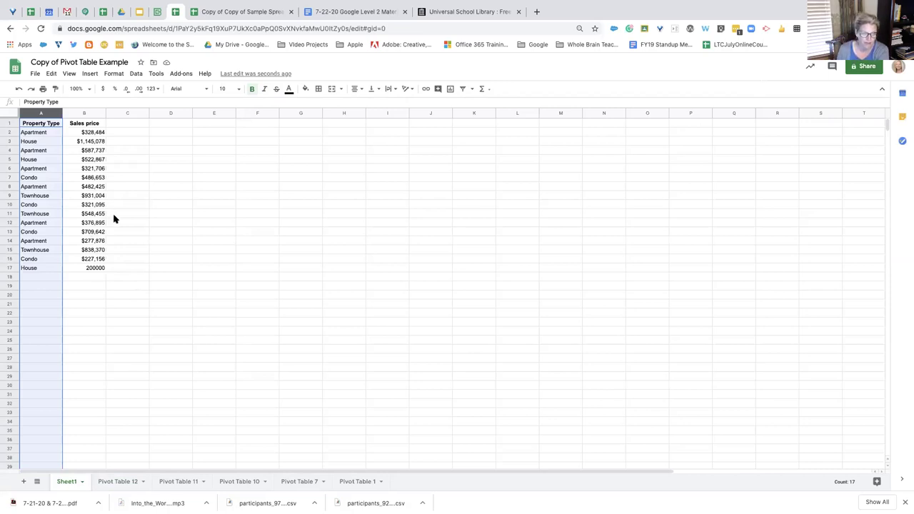
Start a new pivot table but cancel it, then return to the pivot tables article
{"action": "left_click", "coordinate": [138, 75]}
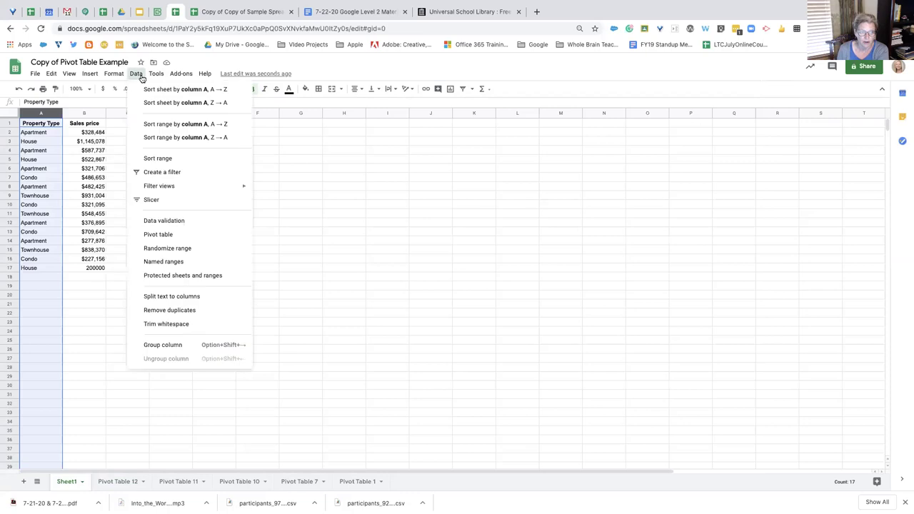
{"action": "left_click", "coordinate": [180, 236]}
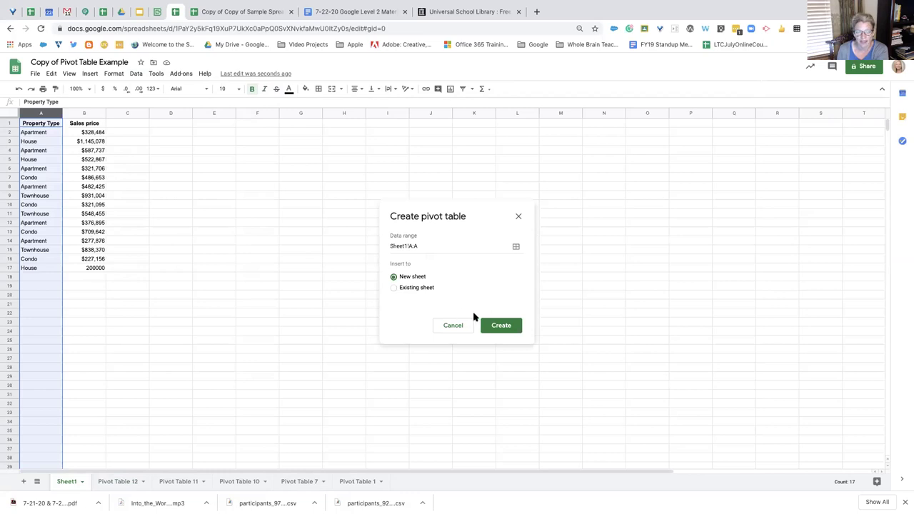
{"action": "left_click", "coordinate": [518, 218]}
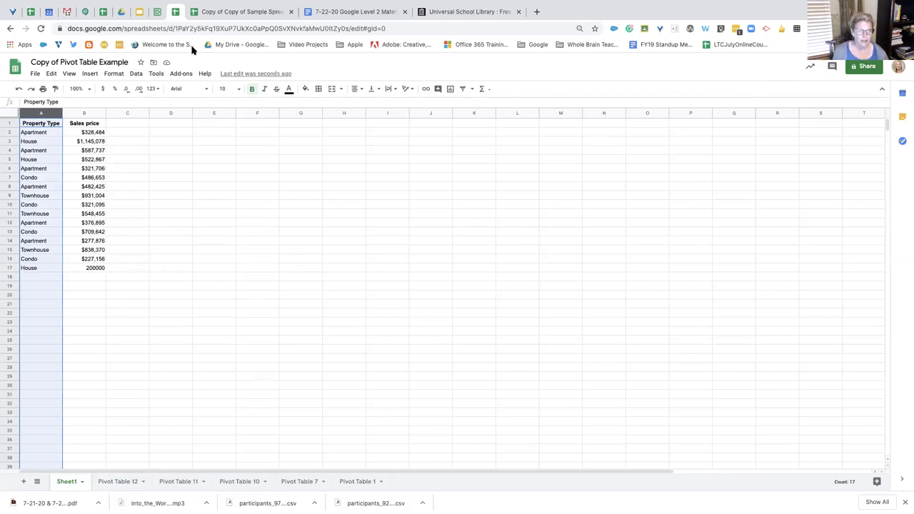
{"action": "left_click", "coordinate": [157, 12]}
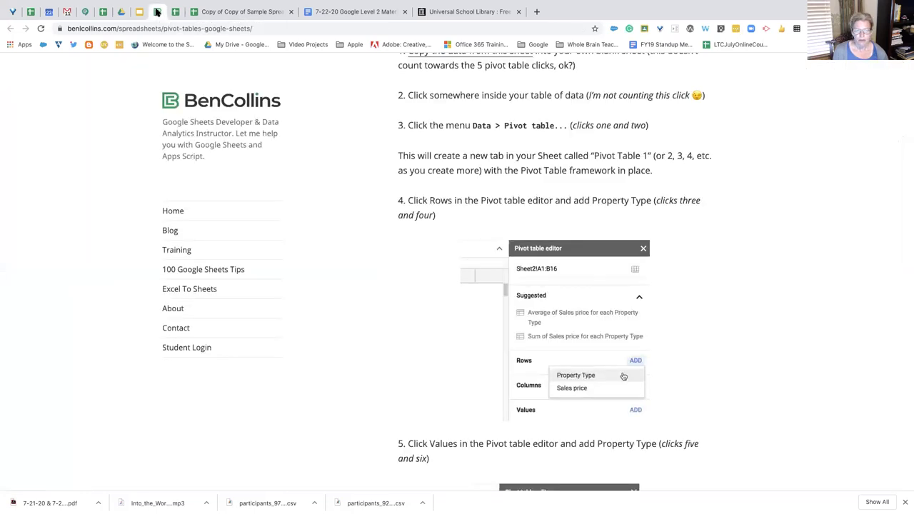
Go to the Google Sheets - Challenge 1 slide and open its Sample Spreadsheet link
{"action": "left_click", "coordinate": [139, 12]}
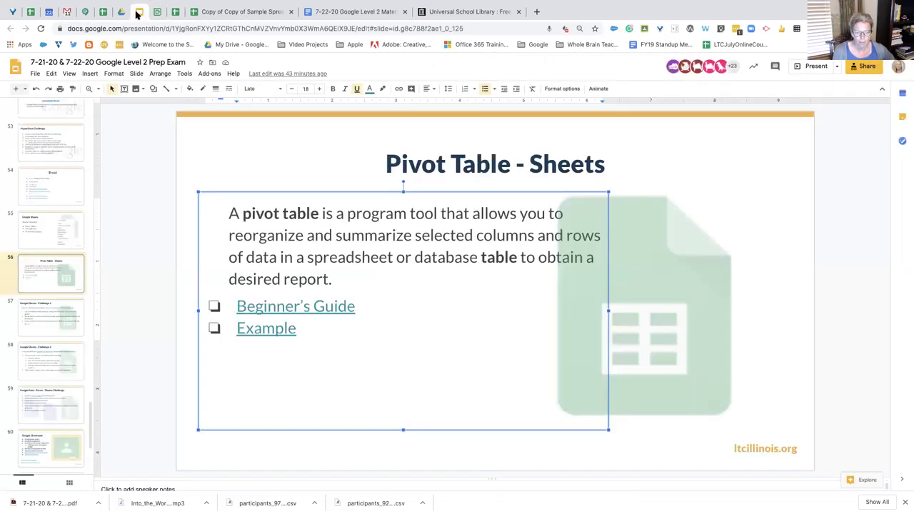
{"action": "left_click", "coordinate": [70, 323]}
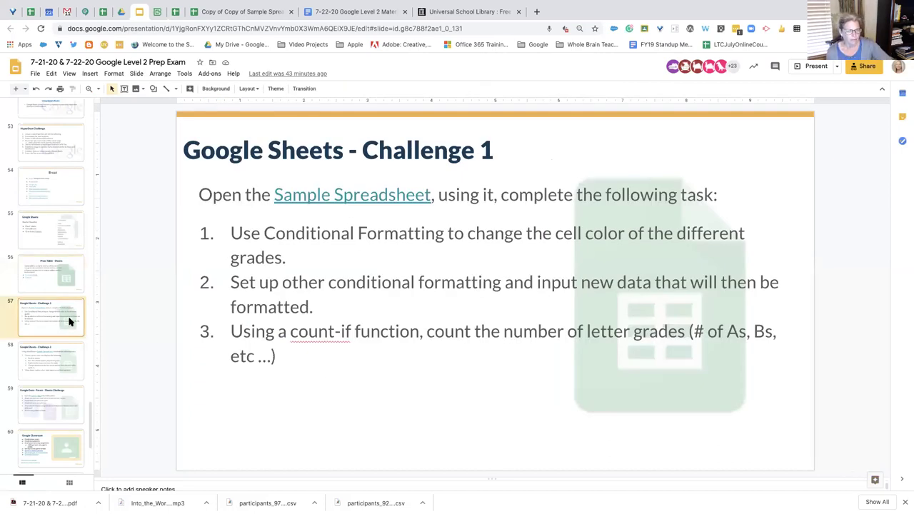
{"action": "left_click", "coordinate": [347, 194]}
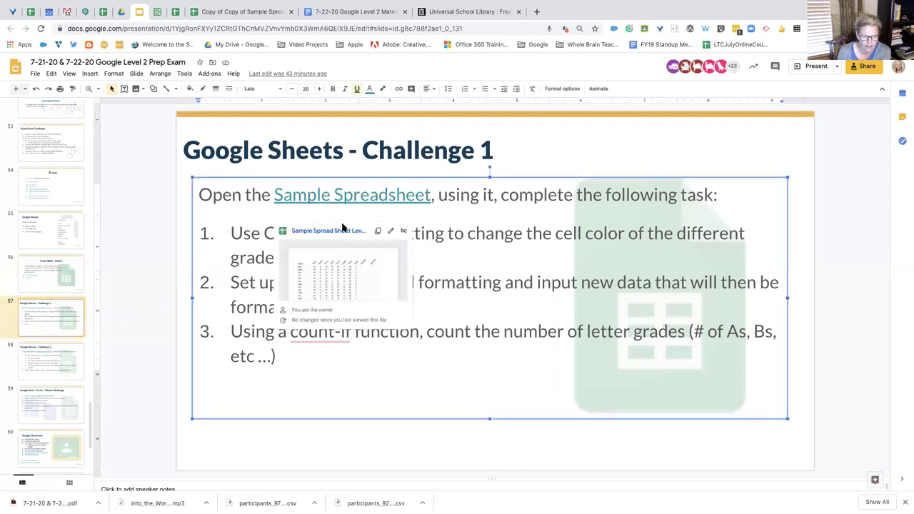
{"action": "left_click", "coordinate": [333, 232]}
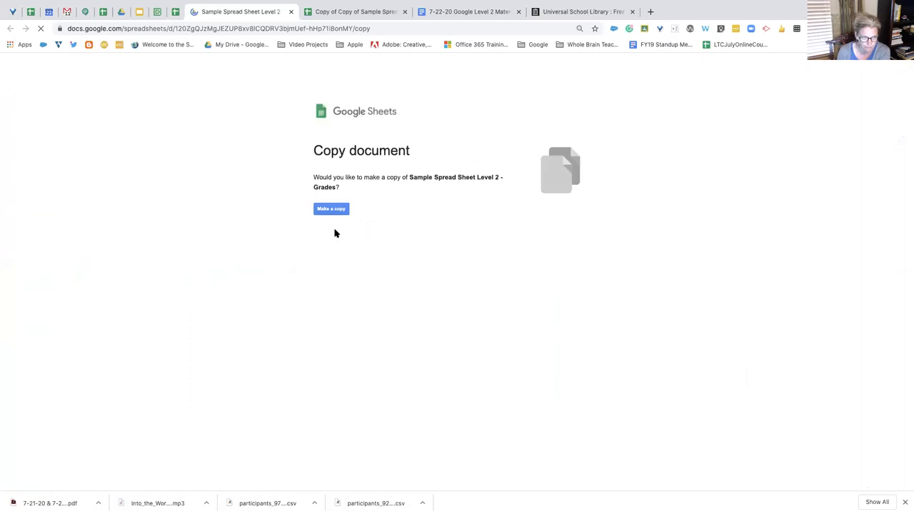
Make a copy of the grades spreadsheet and enter =AVERAGE(B2:F2) in J2
{"action": "left_click", "coordinate": [332, 209]}
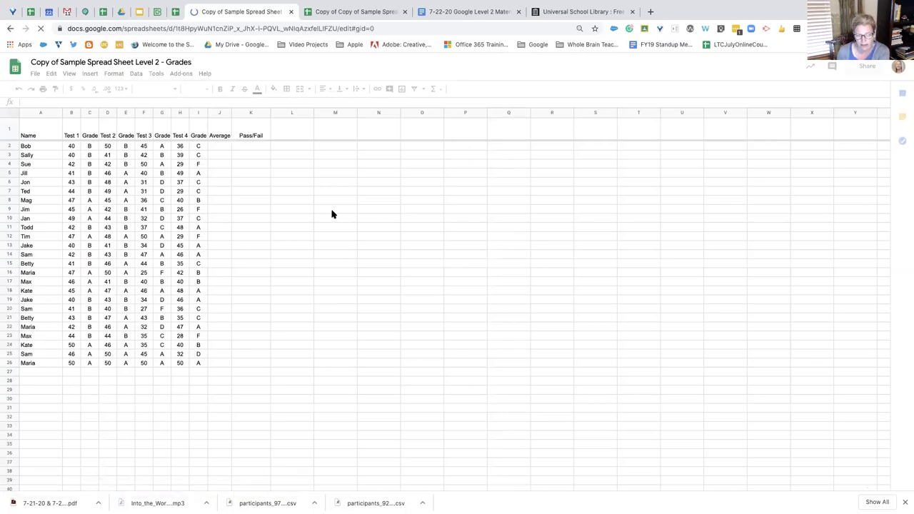
{"action": "left_click", "coordinate": [224, 150]}
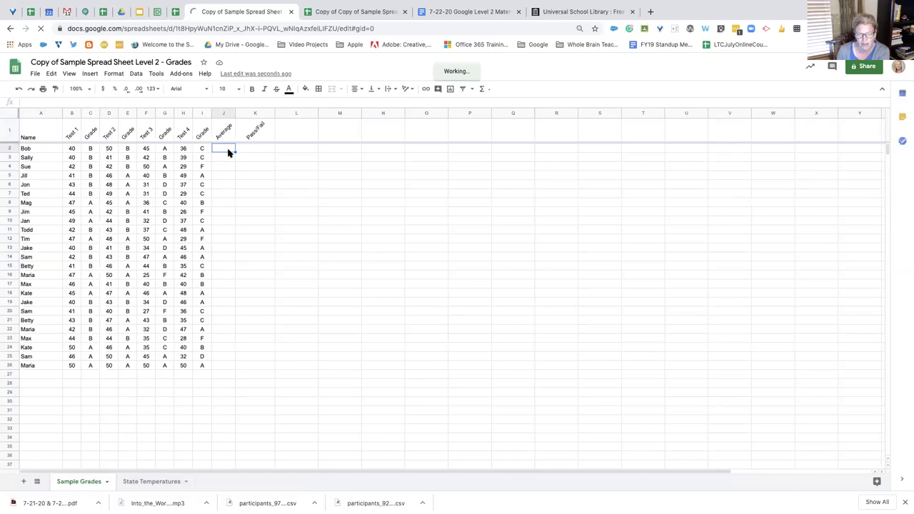
{"action": "left_click", "coordinate": [488, 91]}
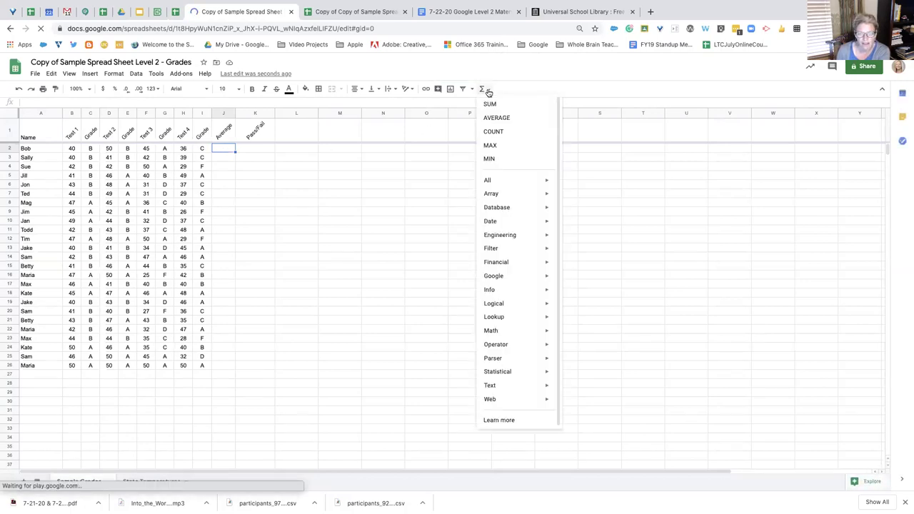
{"action": "left_click", "coordinate": [500, 119]}
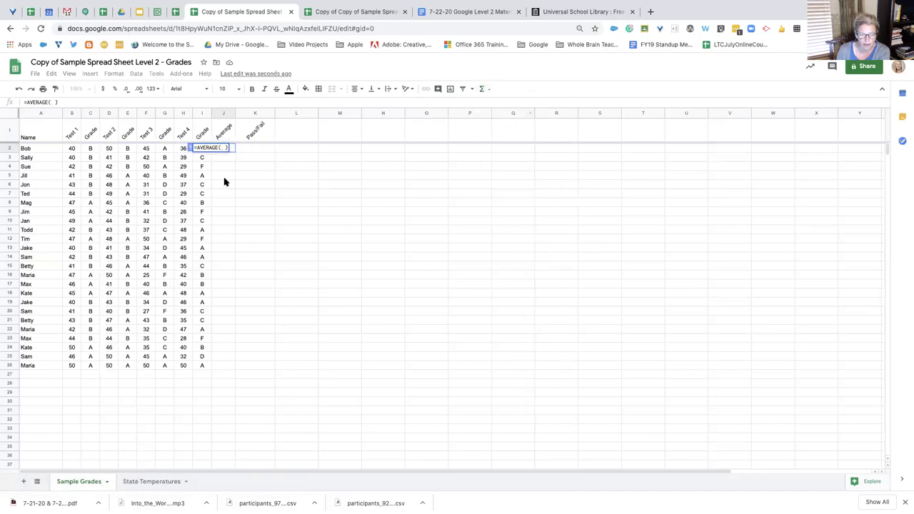
{"action": "left_click_drag", "start_coordinate": [74, 148], "coordinate": [208, 153]}
{"action": "key", "text": "Return"}
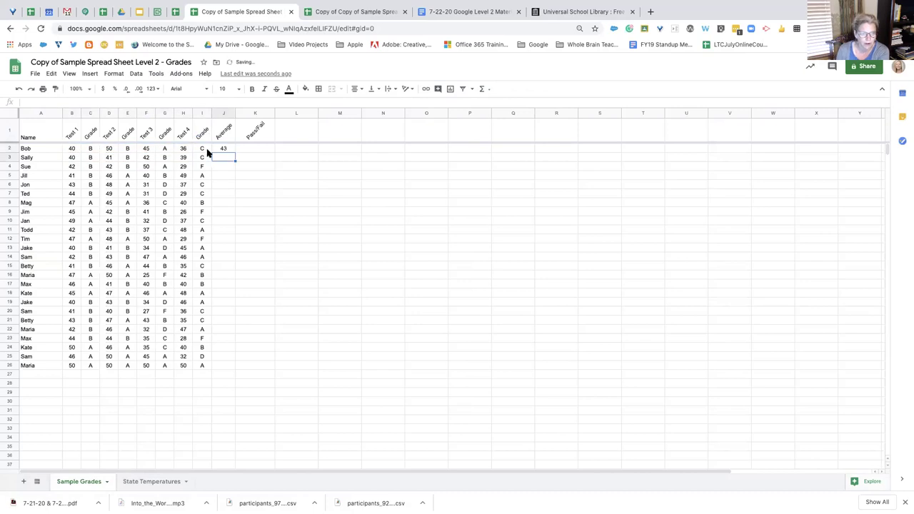
Fill the average formula down to J13 and recheck the challenge slide's task
{"action": "left_click", "coordinate": [225, 149]}
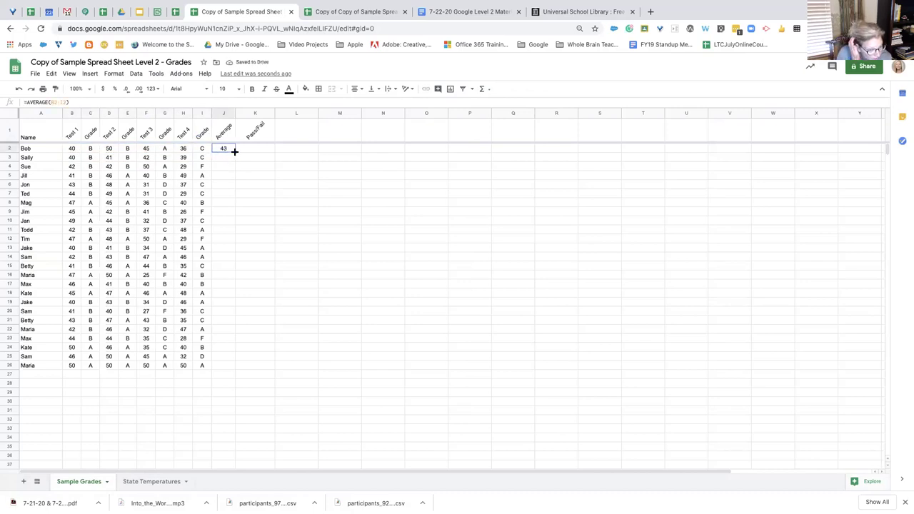
{"action": "left_click_drag", "start_coordinate": [235, 153], "coordinate": [234, 248]}
{"action": "left_click", "coordinate": [253, 148]}
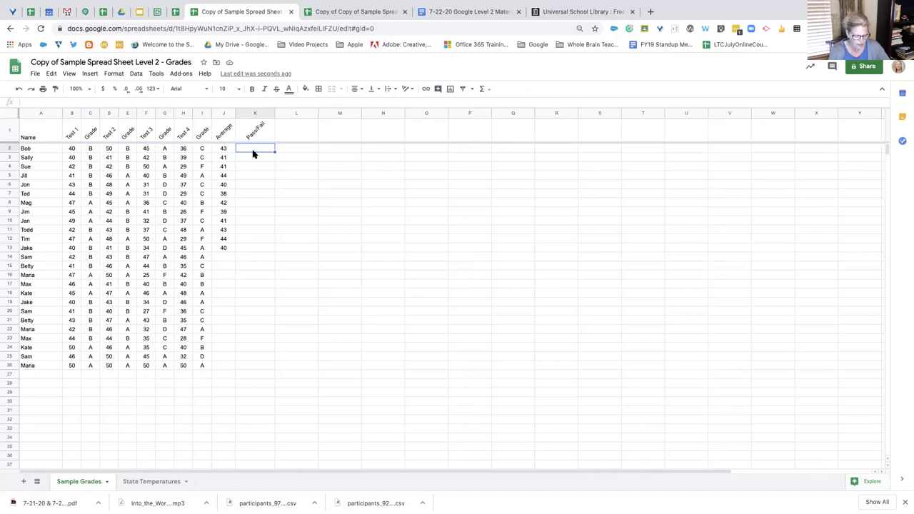
{"action": "left_click", "coordinate": [139, 12]}
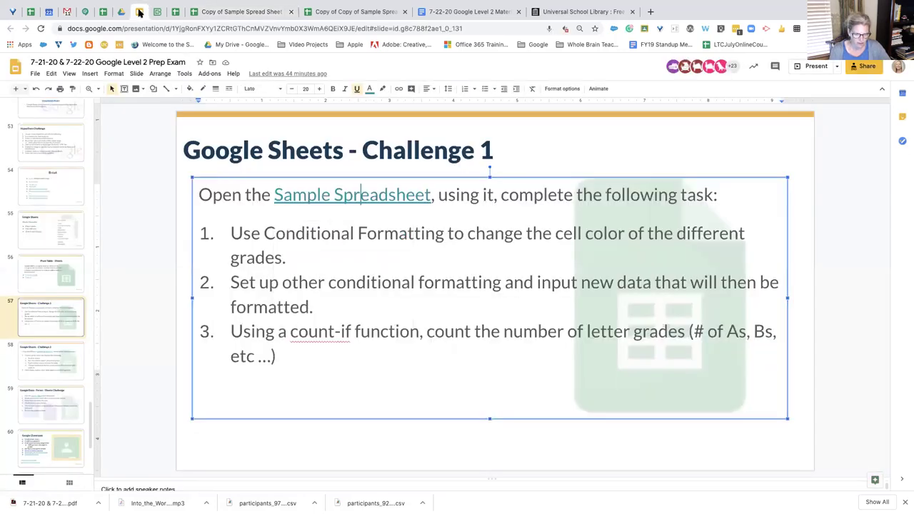
{"action": "left_click", "coordinate": [227, 12]}
{"action": "left_click", "coordinate": [258, 156]}
{"action": "left_click", "coordinate": [258, 148]}
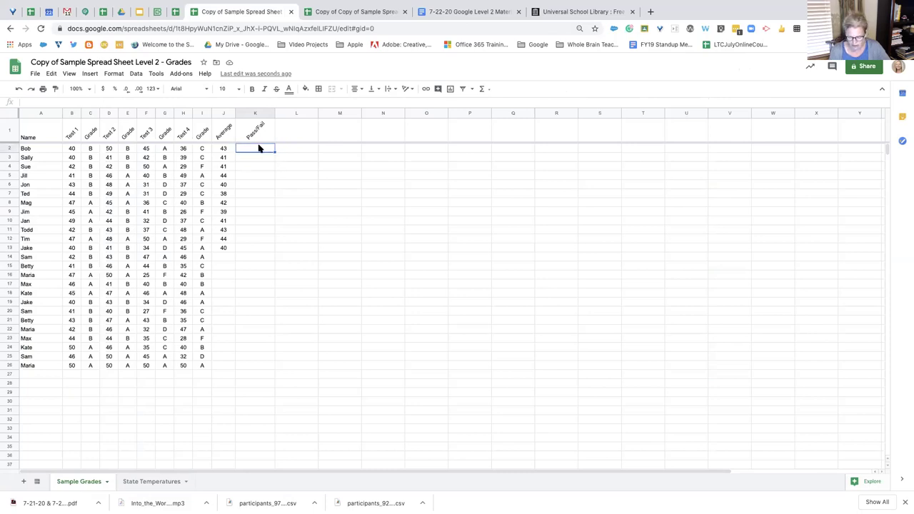
Enter =IF(J2>40,"pass","fail") in K2 of the Pass/Fail column
{"action": "type", "text": "="}
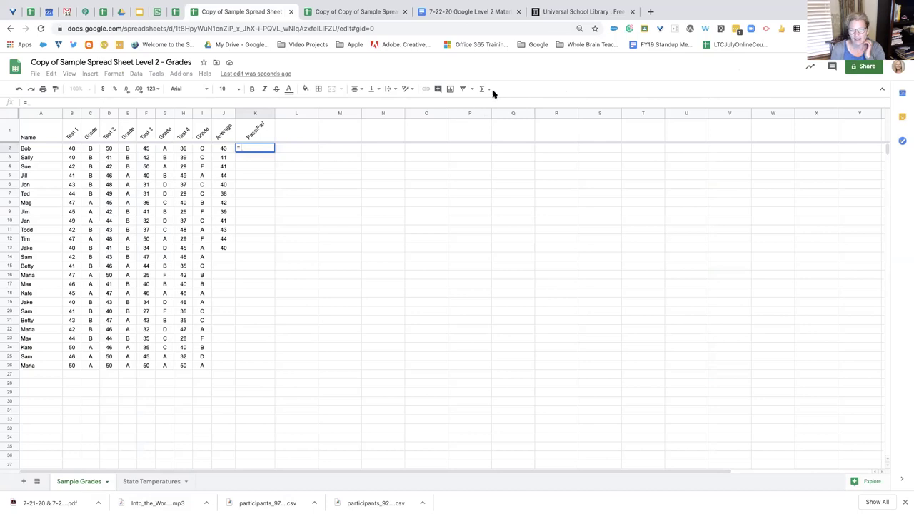
{"action": "left_click", "coordinate": [490, 90]}
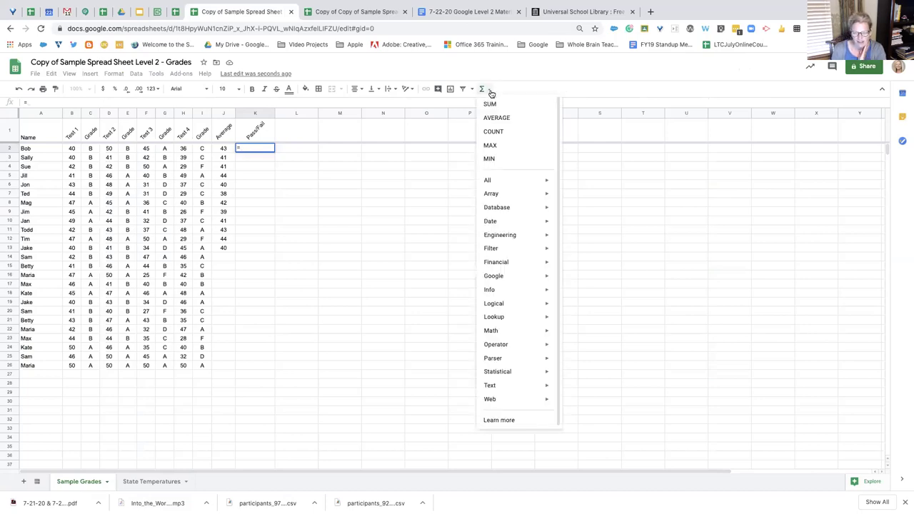
{"action": "left_click", "coordinate": [494, 132]}
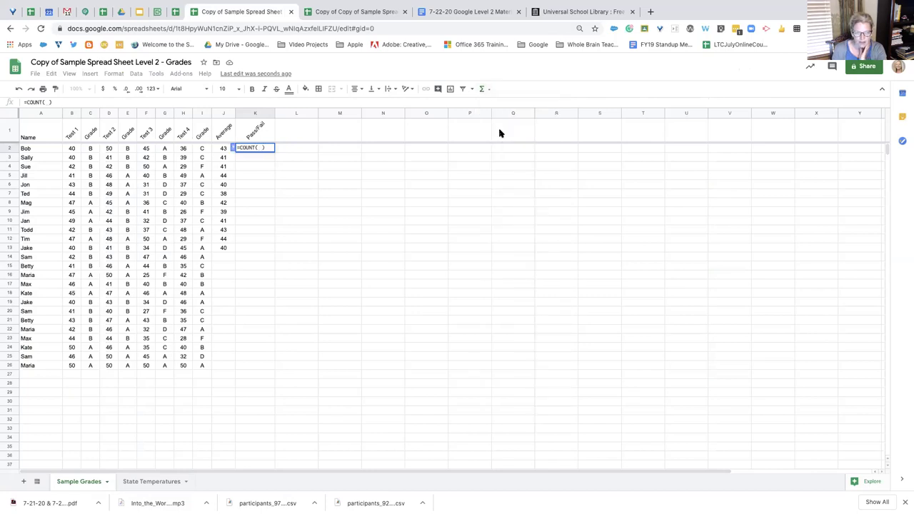
{"action": "left_click", "coordinate": [265, 147]}
{"action": "key", "text": "BackSpace"}
{"action": "key", "text": "BackSpace"}
{"action": "key", "text": "BackSpace"}
{"action": "key", "text": "BackSpace"}
{"action": "key", "text": "BackSpace"}
{"action": "key", "text": "BackSpace"}
{"action": "key", "text": "BackSpace"}
{"action": "key", "text": "BackSpace"}
{"action": "type", "text": "If"}
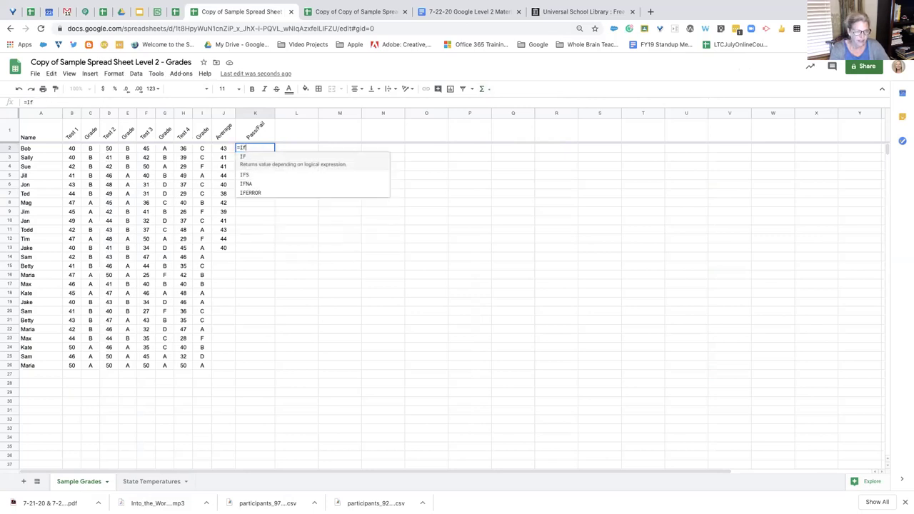
{"action": "type", "text": "("}
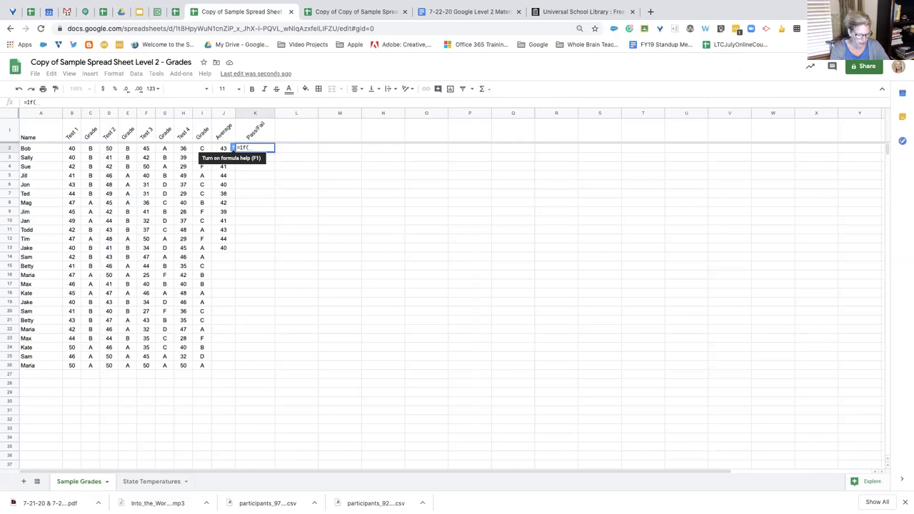
{"action": "type", "text": "J2"}
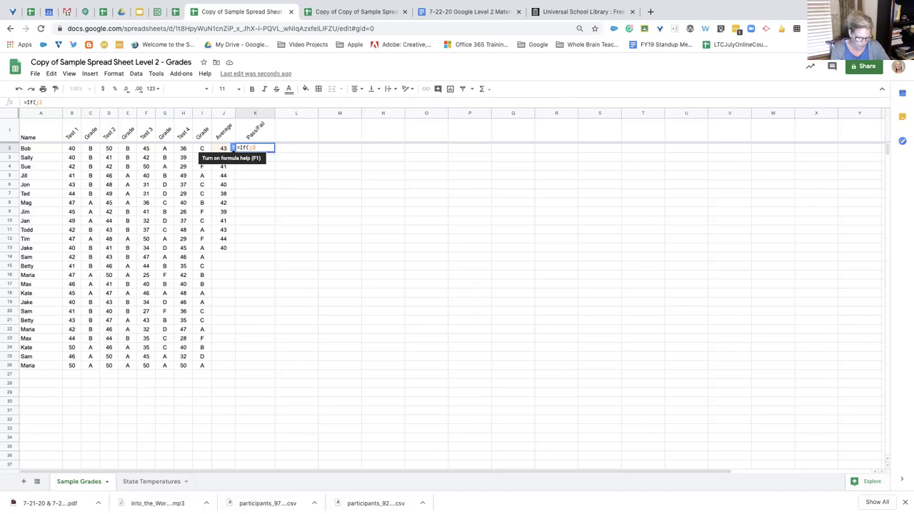
{"action": "type", "text": ">40"}
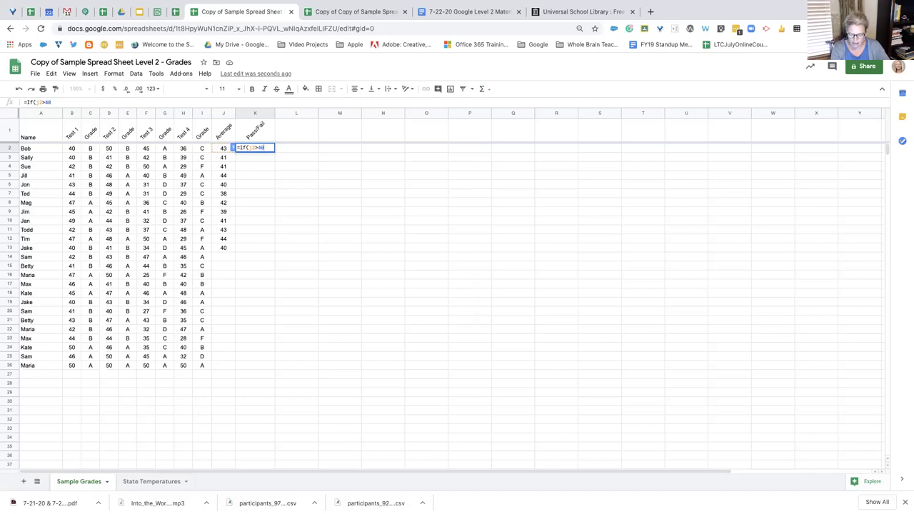
{"action": "type", "text": ",\"pas"}
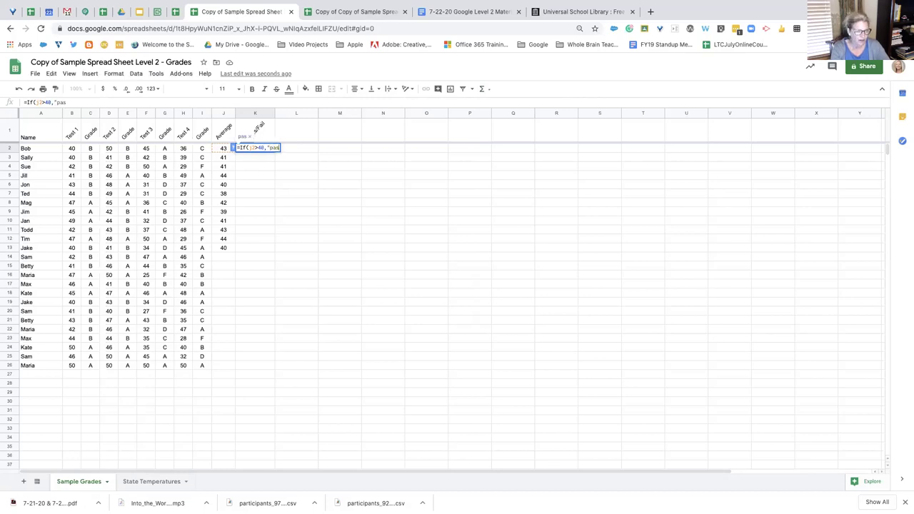
{"action": "type", "text": "s\","}
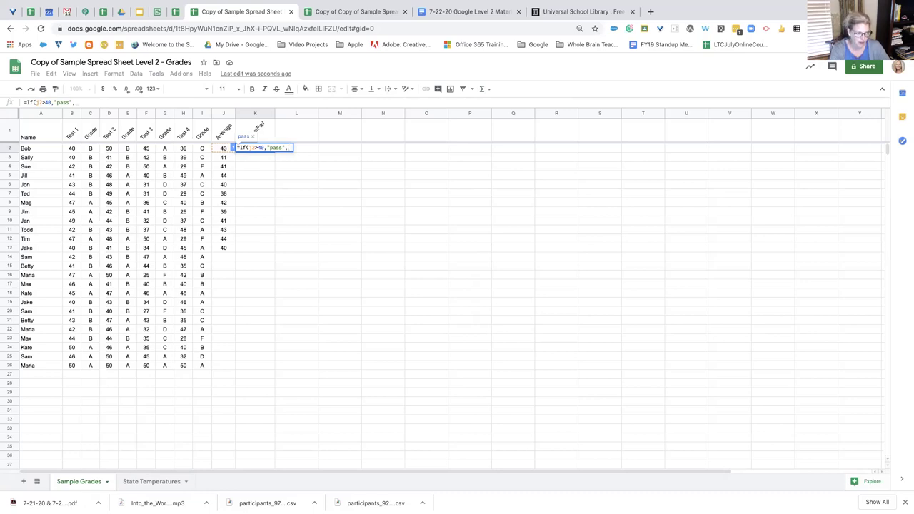
{"action": "type", "text": "\""}
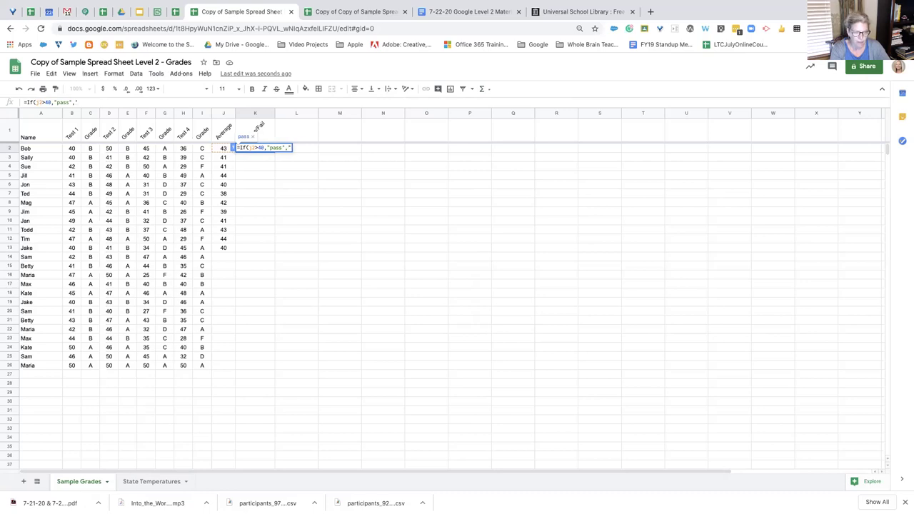
{"action": "type", "text": "fail\""}
{"action": "key", "text": "Return"}
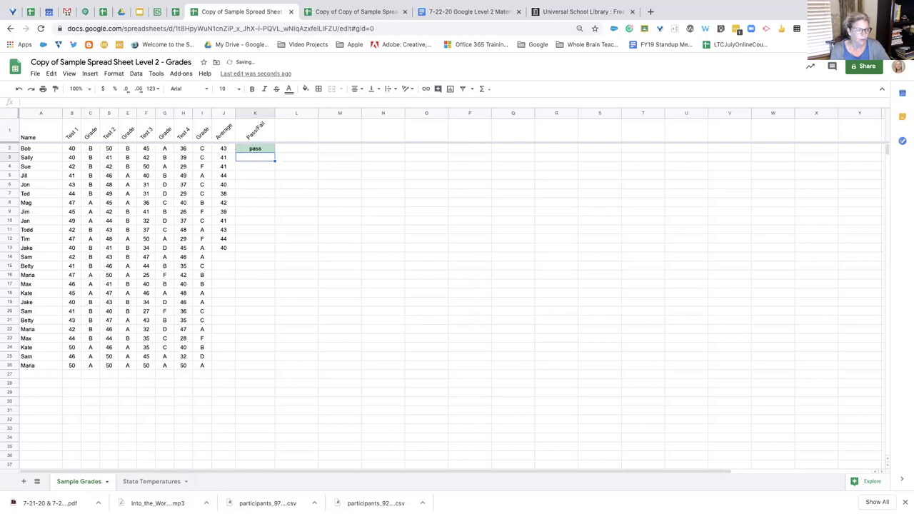
{"action": "left_click", "coordinate": [258, 149]}
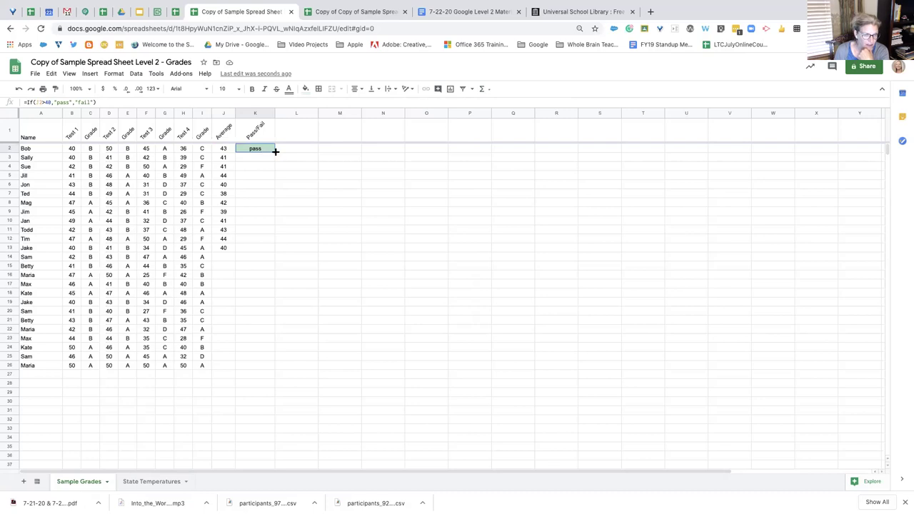
Fill K2's IF formula down to K13, giving fail on rows 6, 7, 9 and 13
{"action": "left_click_drag", "start_coordinate": [274, 151], "coordinate": [271, 250]}
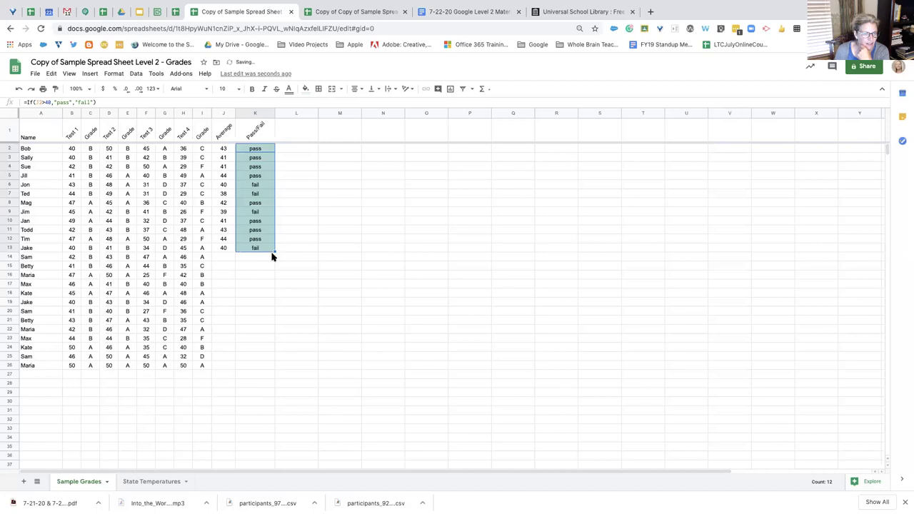
{"action": "left_click", "coordinate": [262, 186]}
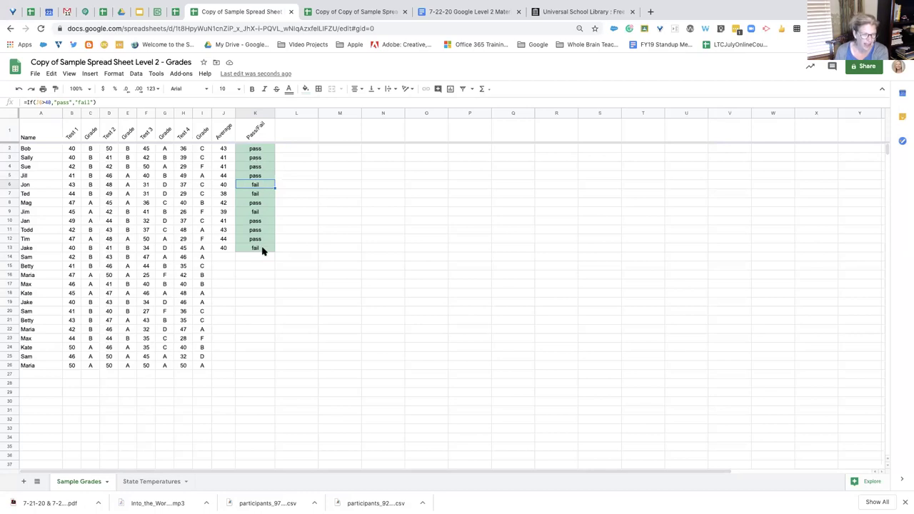
{"action": "left_click", "coordinate": [264, 151]}
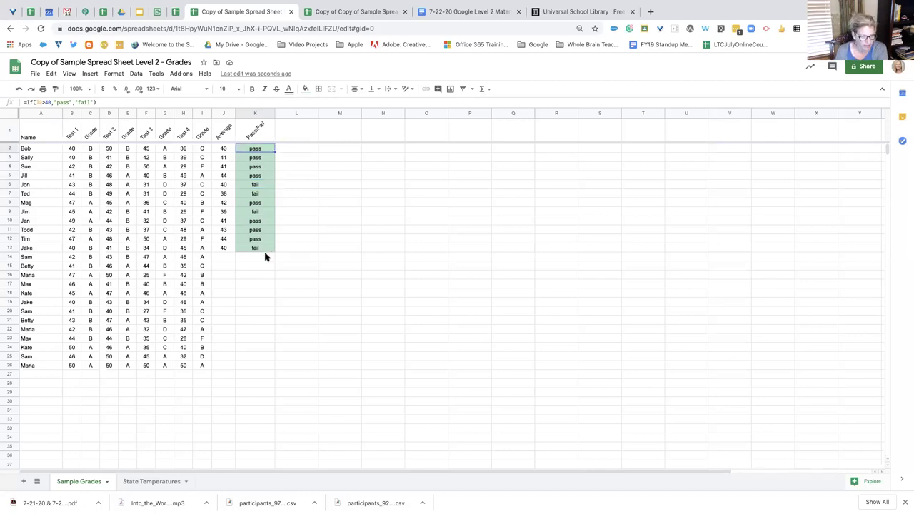
Delete the 'Cell is not empty' conditional rule and add a new rule for K2:K30
{"action": "left_click", "coordinate": [114, 75]}
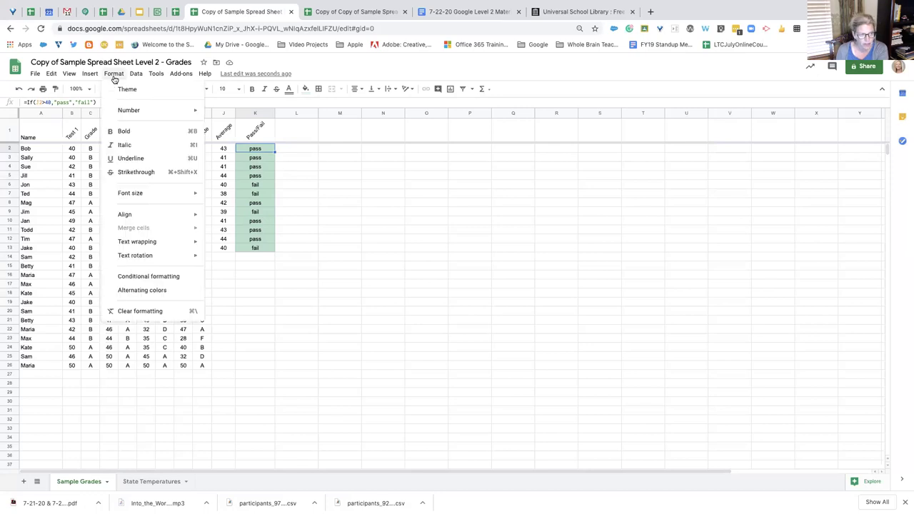
{"action": "left_click", "coordinate": [170, 278]}
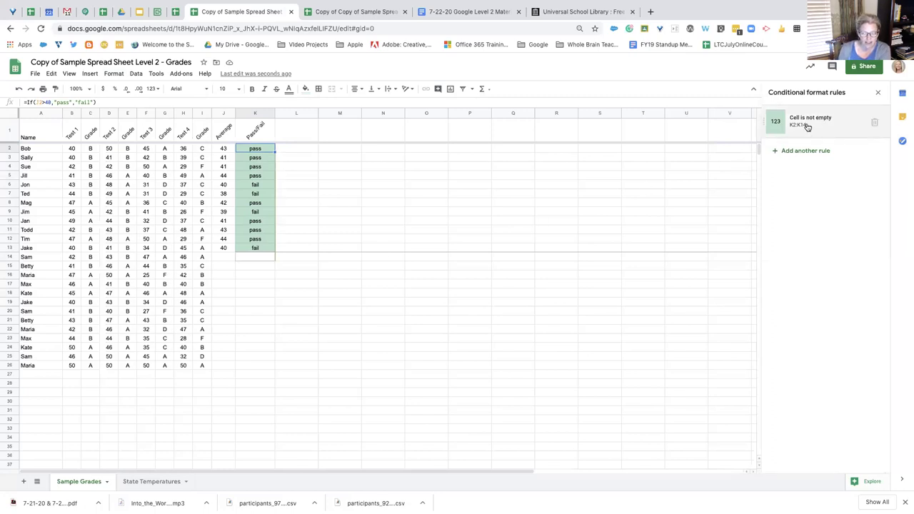
{"action": "left_click", "coordinate": [874, 123]}
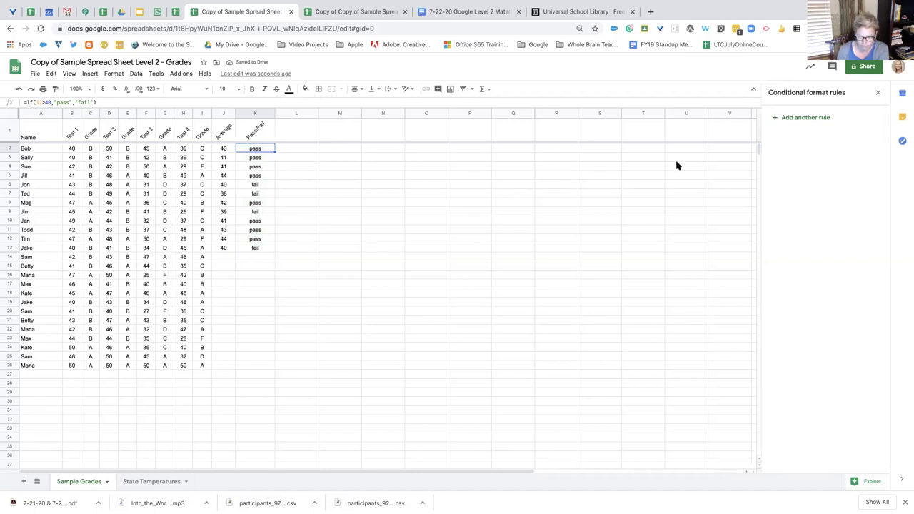
{"action": "left_click", "coordinate": [806, 118]}
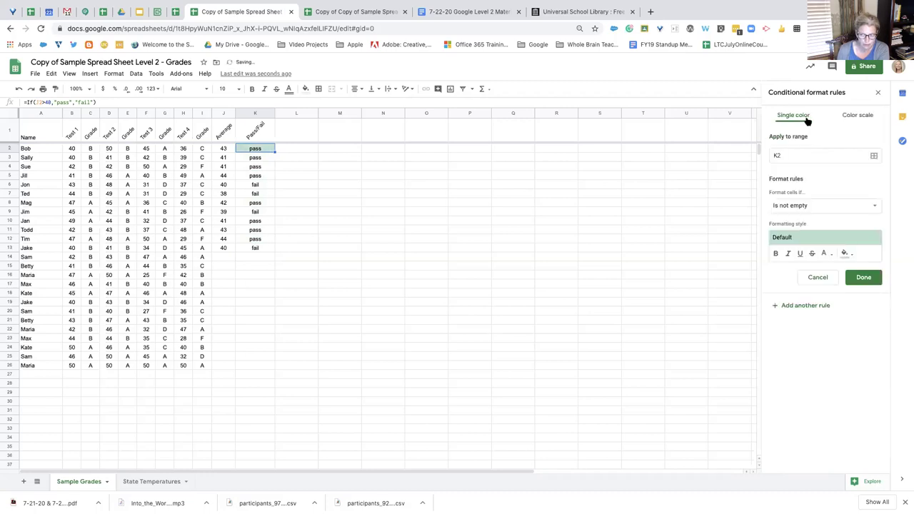
{"action": "left_click", "coordinate": [786, 154]}
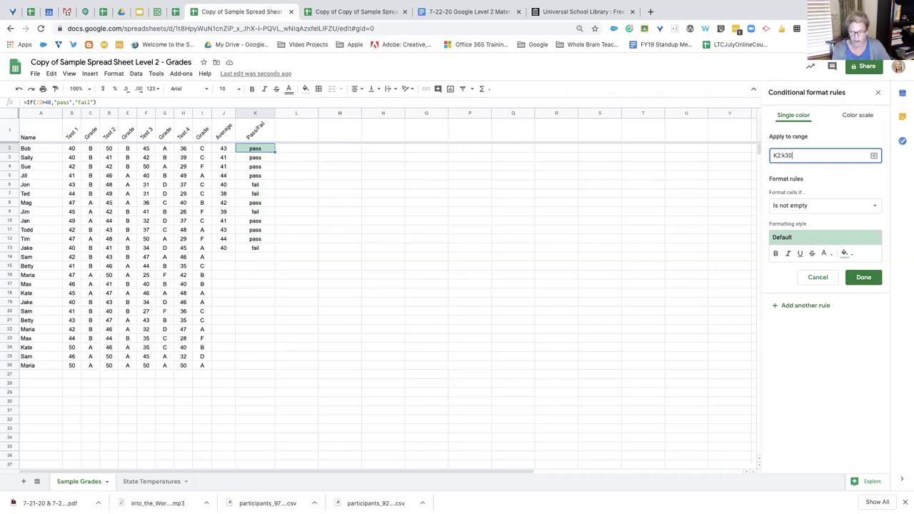
Add a K2:K30 rule shading cells whose text contains 'pass' with the default green fill
{"action": "left_click", "coordinate": [820, 204]}
{"action": "left_click", "coordinate": [831, 205]}
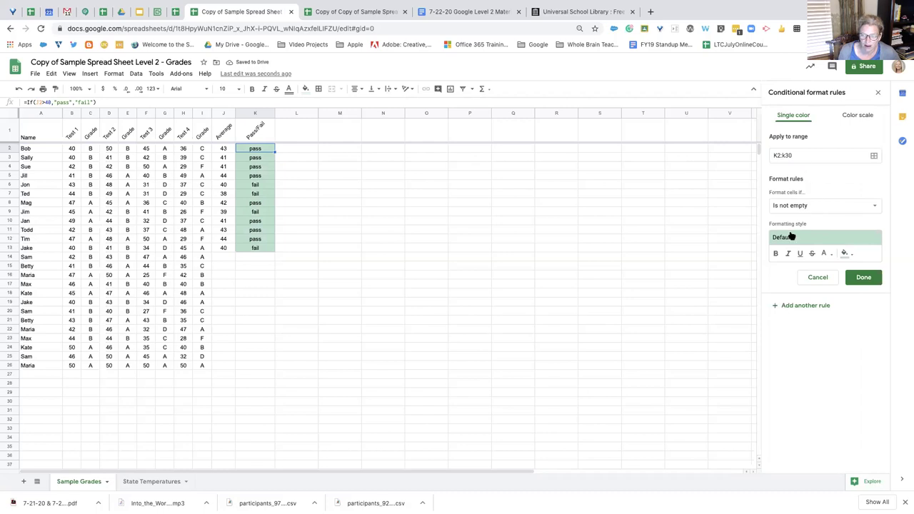
{"action": "left_click", "coordinate": [816, 206]}
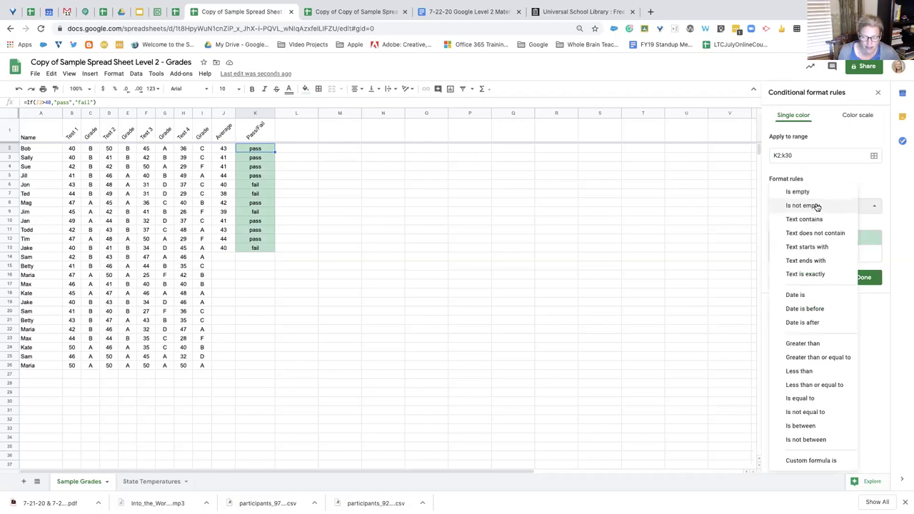
{"action": "left_click", "coordinate": [822, 220]}
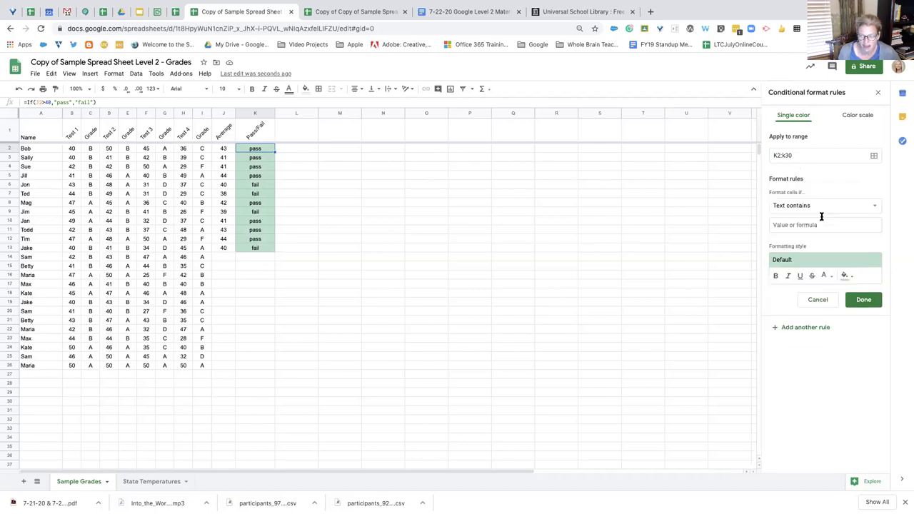
{"action": "left_click", "coordinate": [826, 224]}
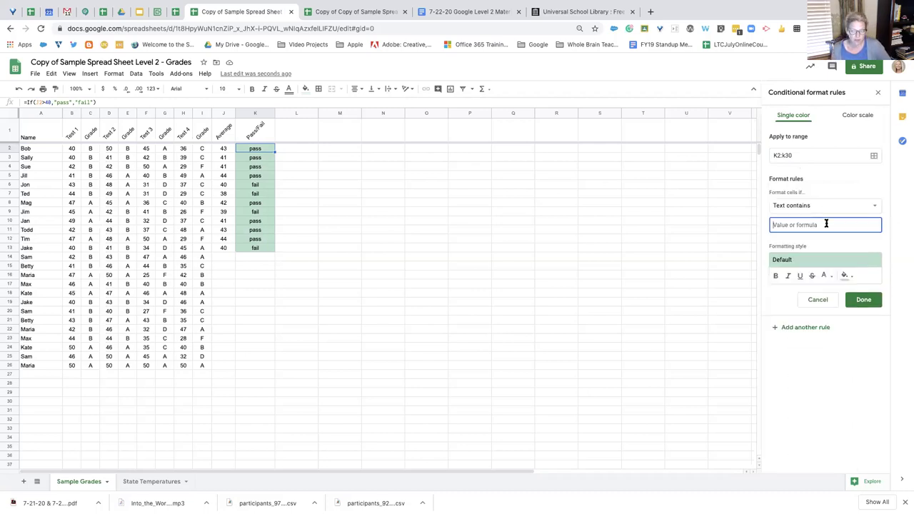
{"action": "type", "text": "pass"}
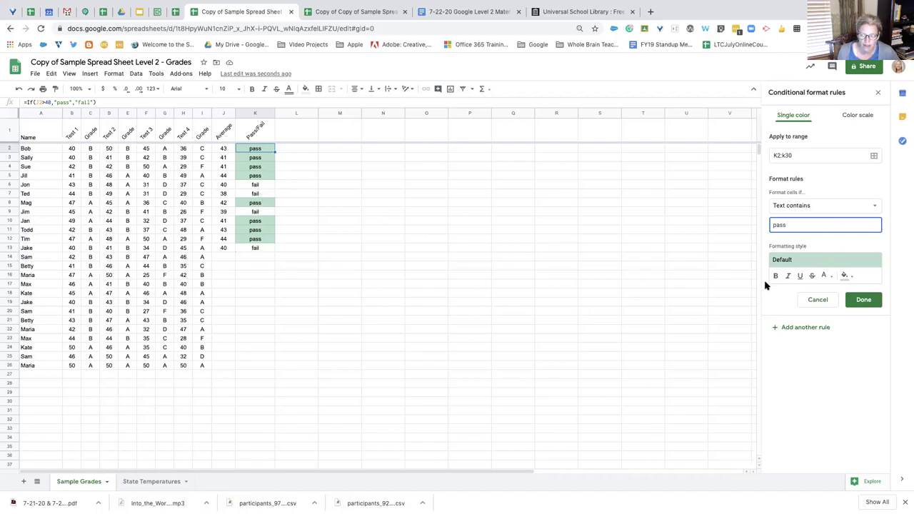
{"action": "left_click", "coordinate": [850, 277]}
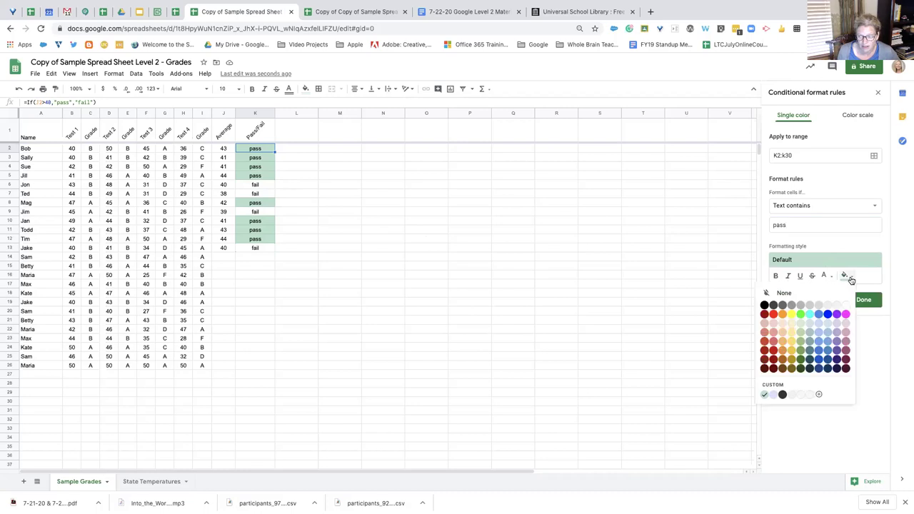
{"action": "left_click", "coordinate": [870, 245]}
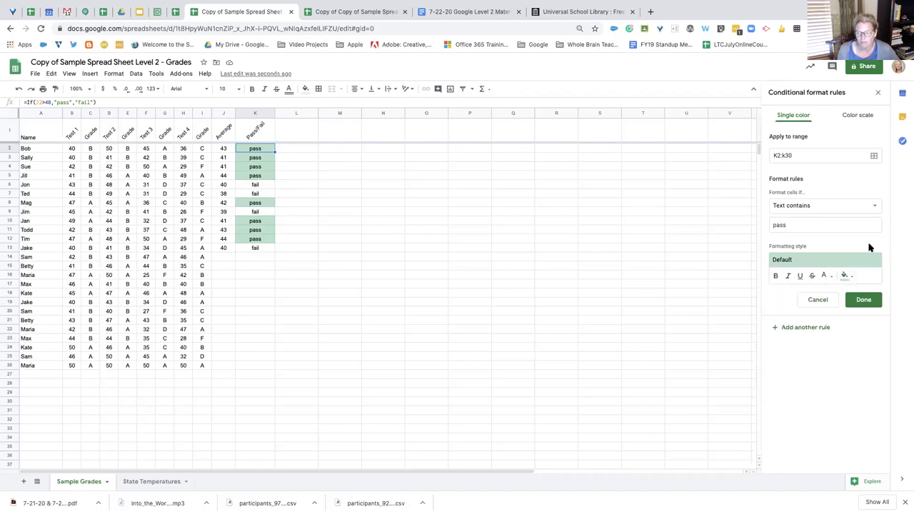
{"action": "left_click", "coordinate": [821, 329]}
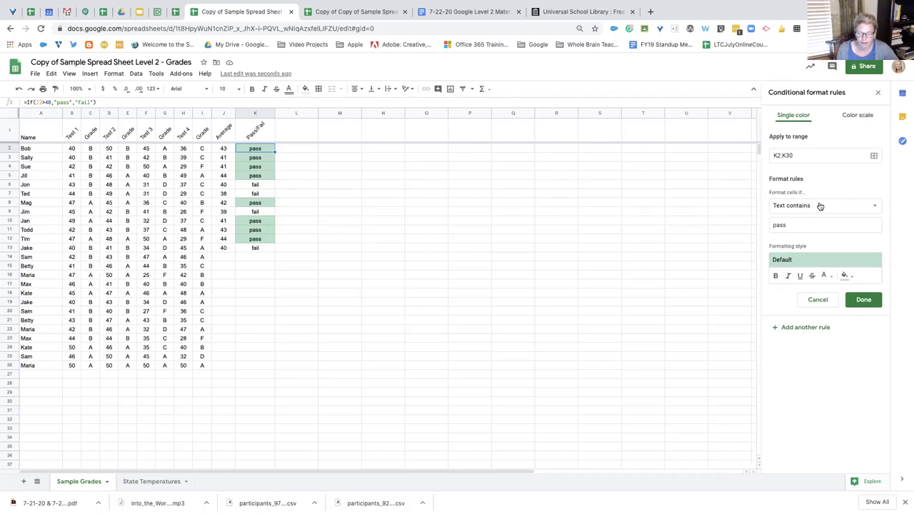
Add a second rule shading cells whose text contains 'fail' light red
{"action": "left_click_drag", "start_coordinate": [806, 224], "coordinate": [768, 223]}
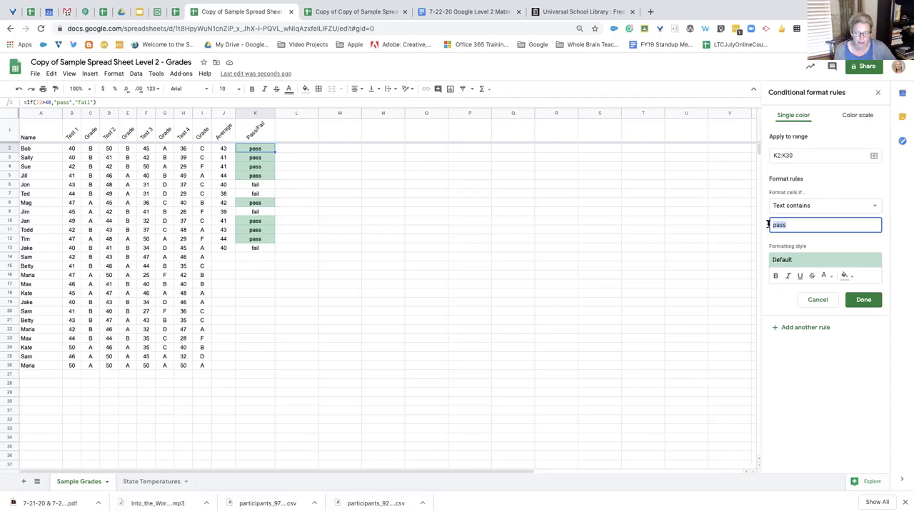
{"action": "type", "text": "fail"}
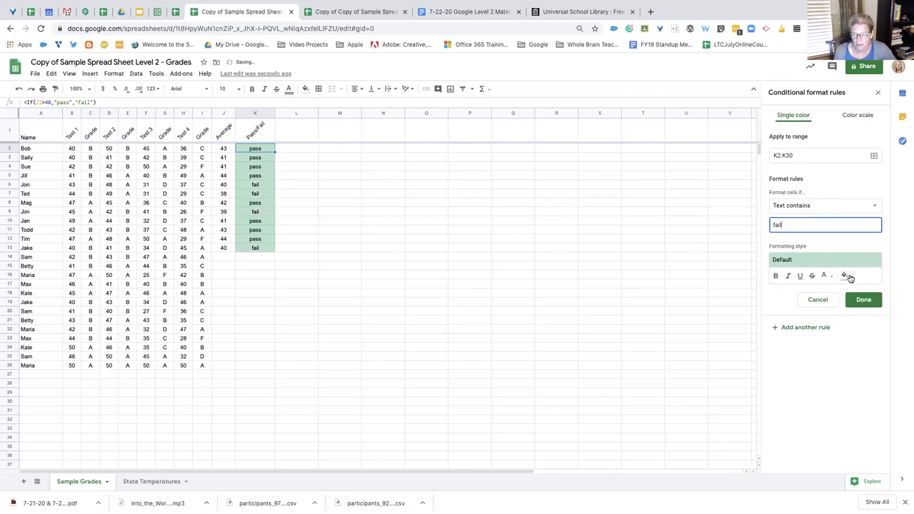
{"action": "left_click", "coordinate": [846, 276]}
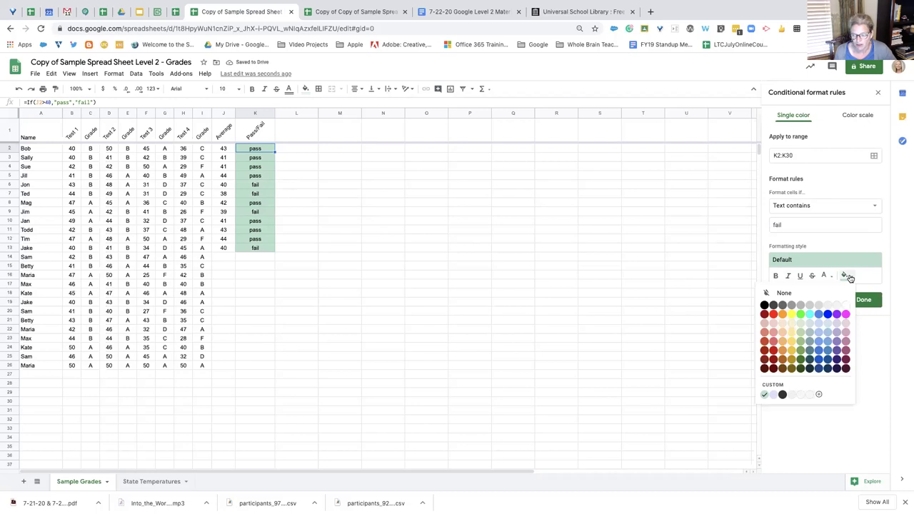
{"action": "left_click", "coordinate": [775, 325]}
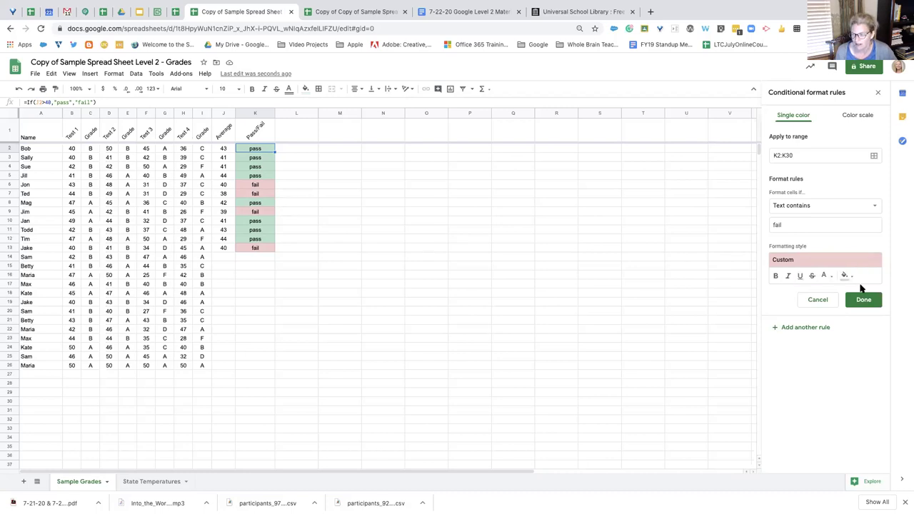
{"action": "left_click", "coordinate": [862, 300]}
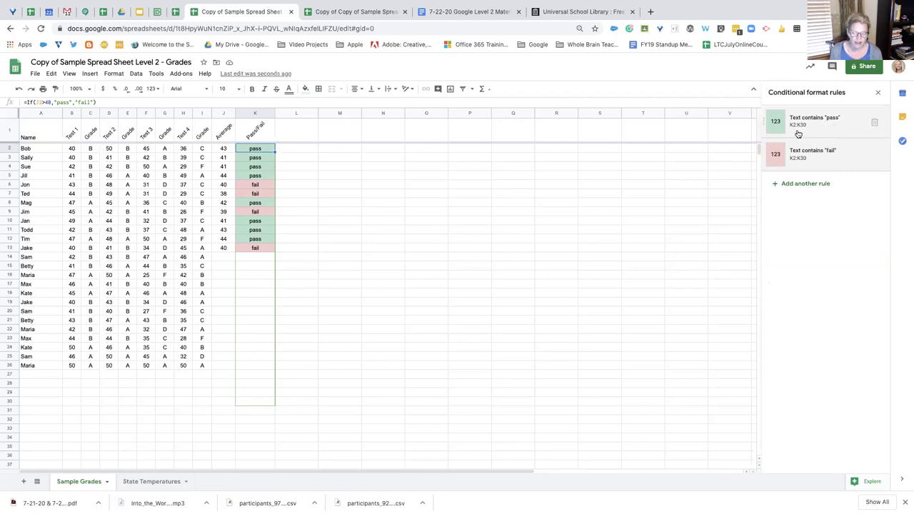
Copy the Pass/Fail IF formula from K13 down to K26 and check it in K14
{"action": "left_click", "coordinate": [253, 341]}
{"action": "left_click", "coordinate": [267, 250]}
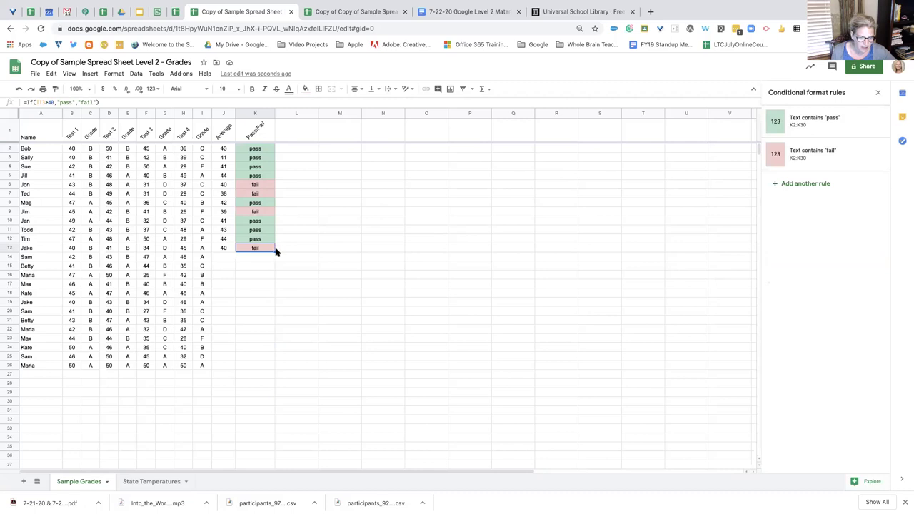
{"action": "left_click_drag", "start_coordinate": [274, 251], "coordinate": [272, 367]}
{"action": "left_click", "coordinate": [266, 285]}
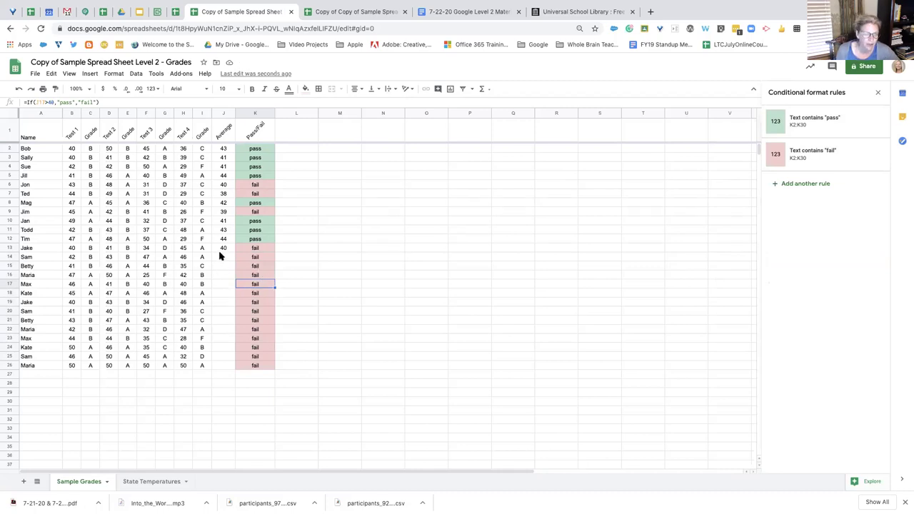
{"action": "left_click", "coordinate": [259, 258]}
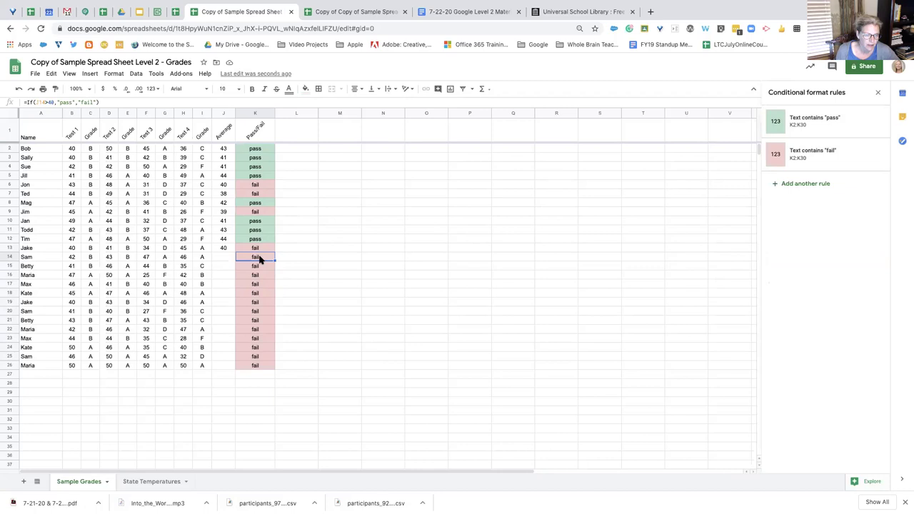
{"action": "double_click", "coordinate": [259, 258]}
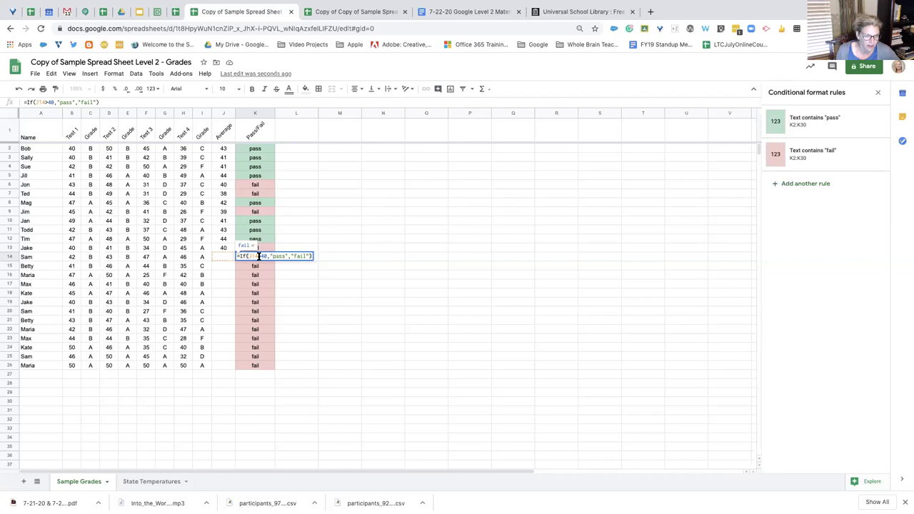
Copy the Average formula from J13 down to J26
{"action": "left_click", "coordinate": [222, 259]}
{"action": "left_click", "coordinate": [228, 249]}
{"action": "left_click_drag", "start_coordinate": [235, 252], "coordinate": [221, 364]}
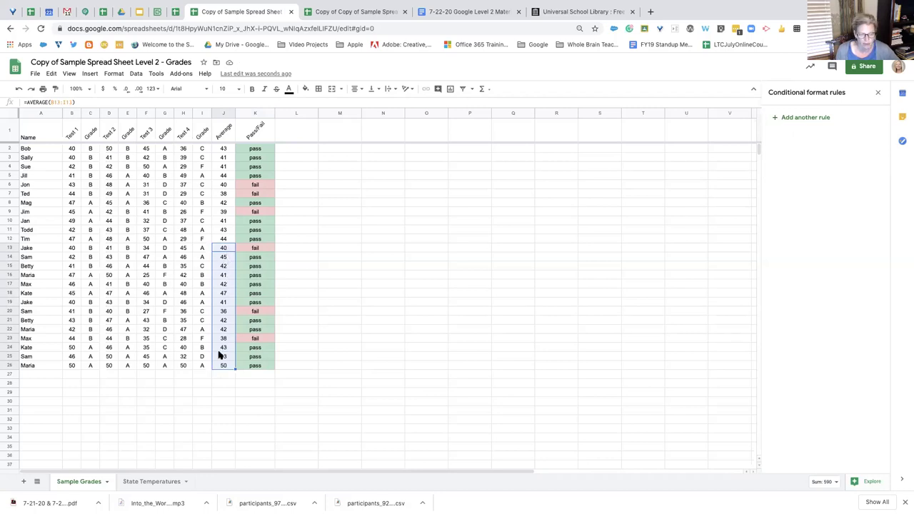
{"action": "left_click", "coordinate": [219, 376]}
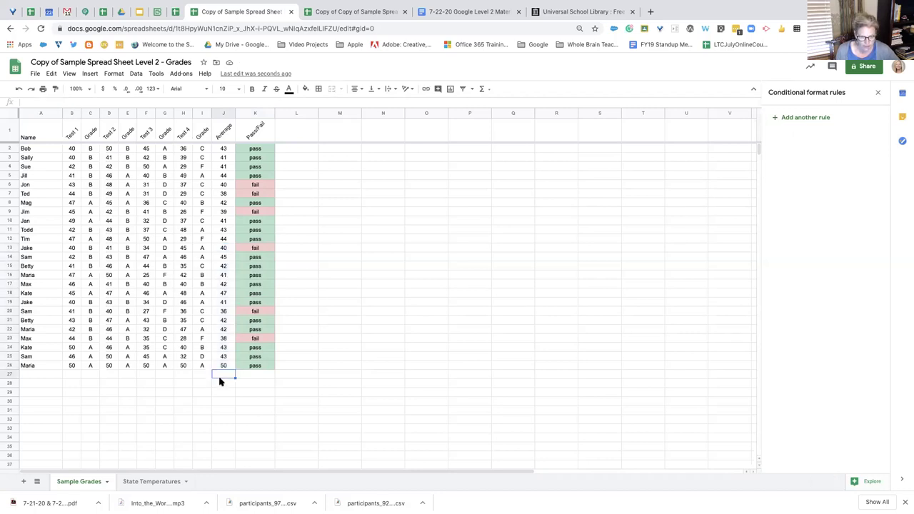
Start a new conditional formatting rule applying to the range L2:L26
{"action": "left_click", "coordinate": [265, 329]}
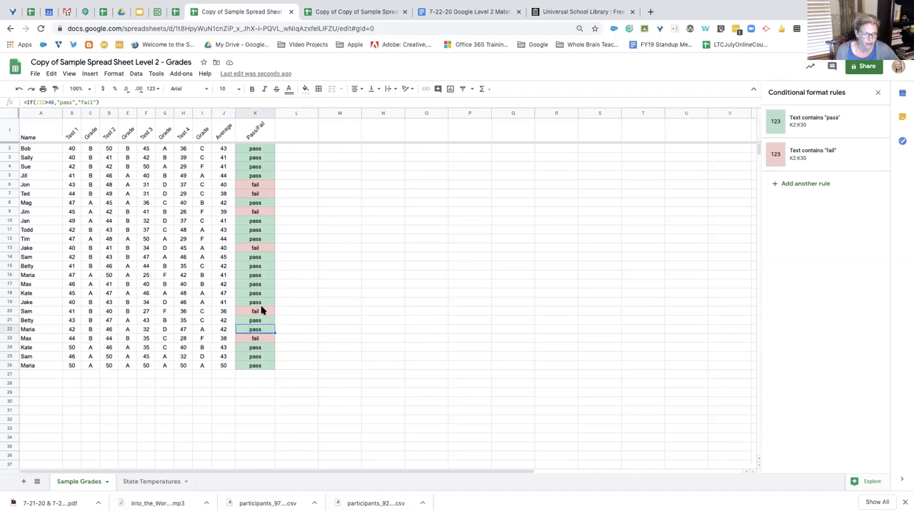
{"action": "left_click", "coordinate": [114, 74]}
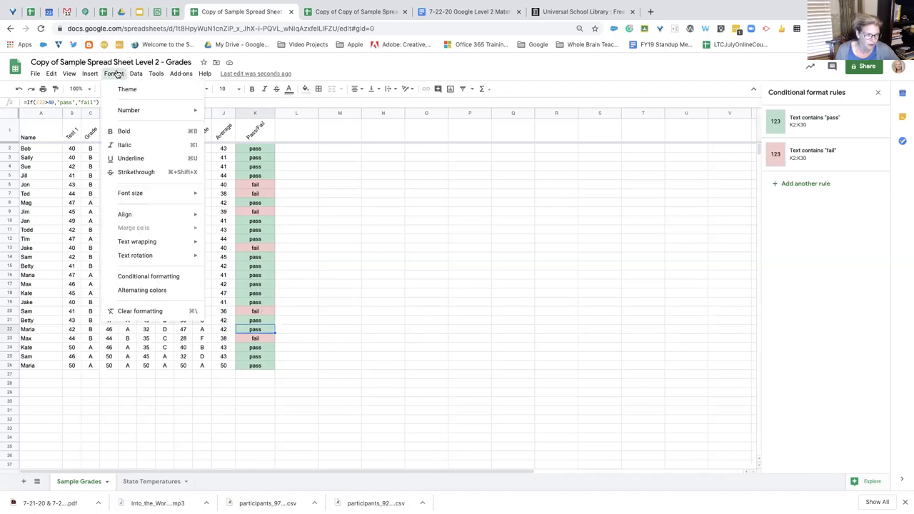
{"action": "left_click", "coordinate": [160, 278]}
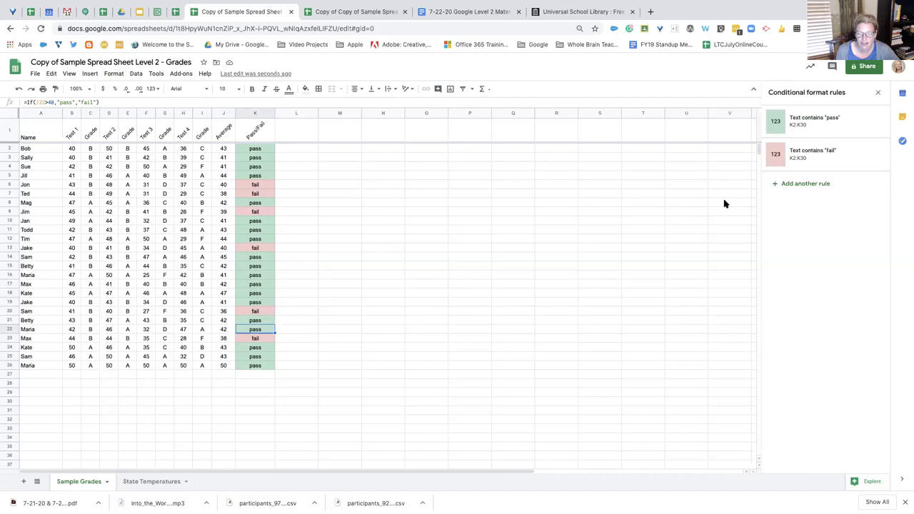
{"action": "left_click", "coordinate": [820, 185]}
{"action": "left_click", "coordinate": [801, 155]}
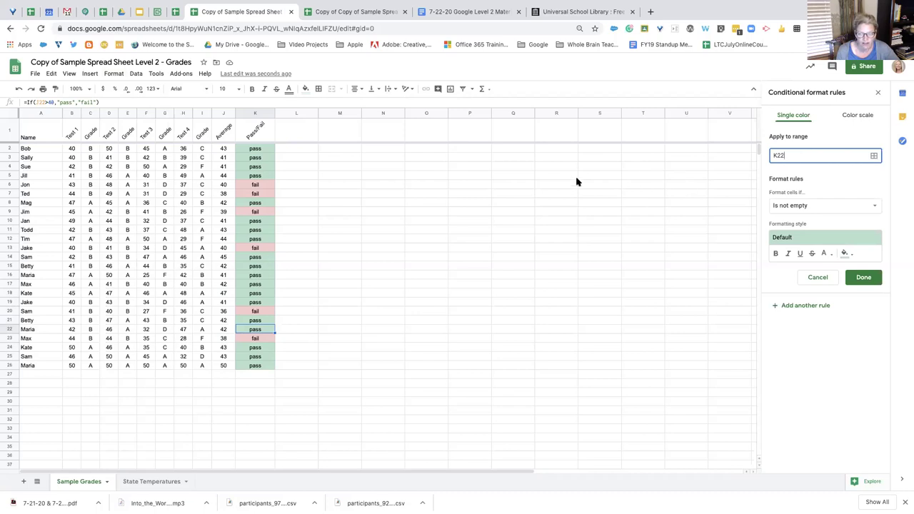
{"action": "left_click_drag", "start_coordinate": [296, 152], "coordinate": [297, 367]}
{"action": "left_click", "coordinate": [509, 305]}
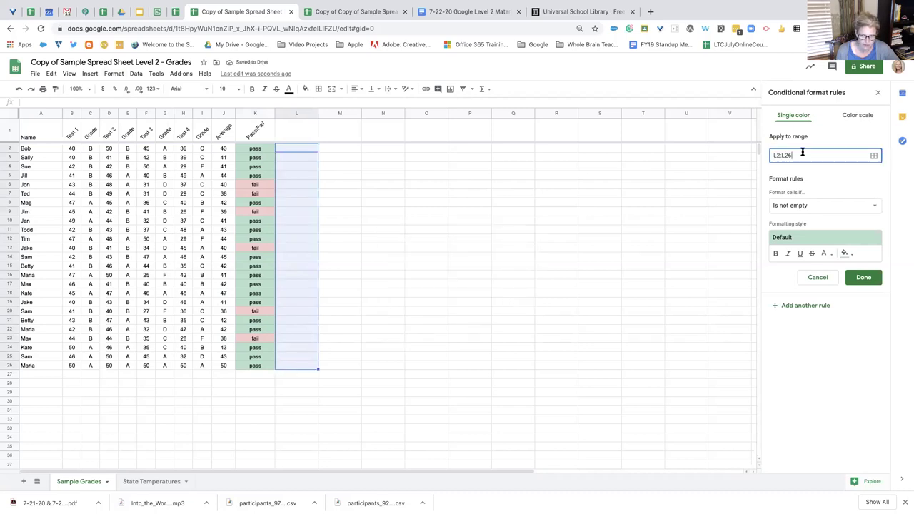
Leave the rule condition at Is not empty and switch to the Pivot Table Example spreadsheet
{"action": "left_click", "coordinate": [812, 206]}
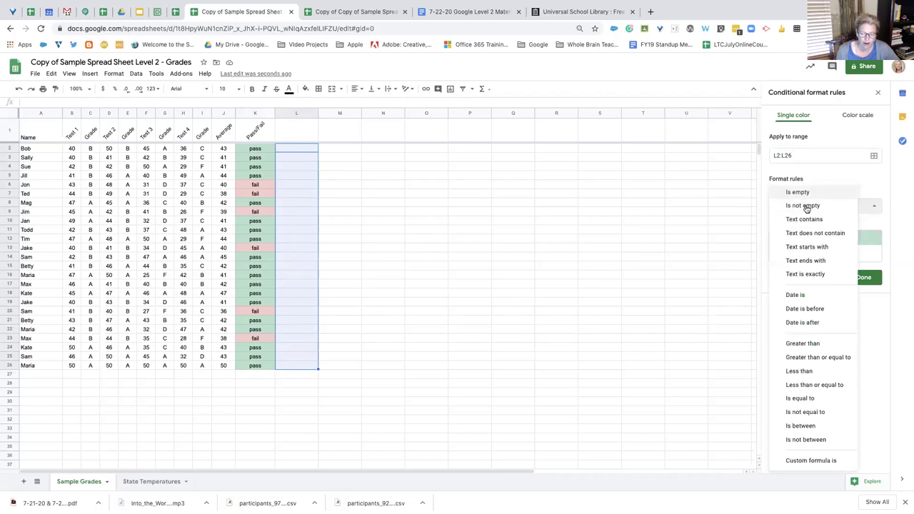
{"action": "left_click", "coordinate": [834, 176]}
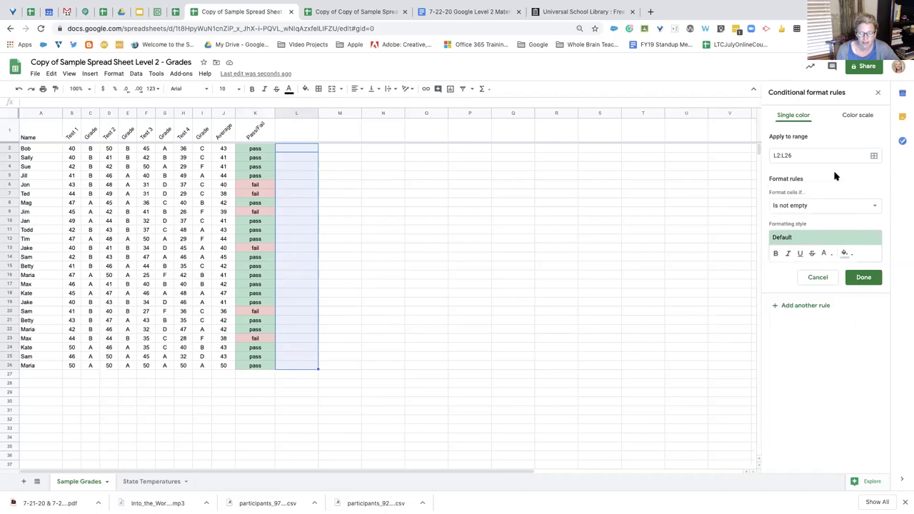
{"action": "left_click", "coordinate": [174, 13]}
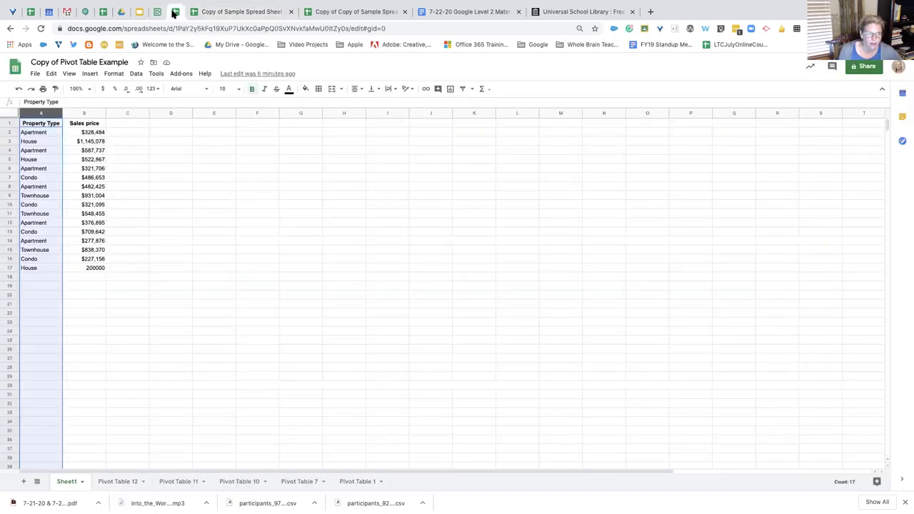
Review the Workshop Warm Up responses' conditional formatting rules, then return to the Grades spreadsheet
{"action": "left_click", "coordinate": [103, 13]}
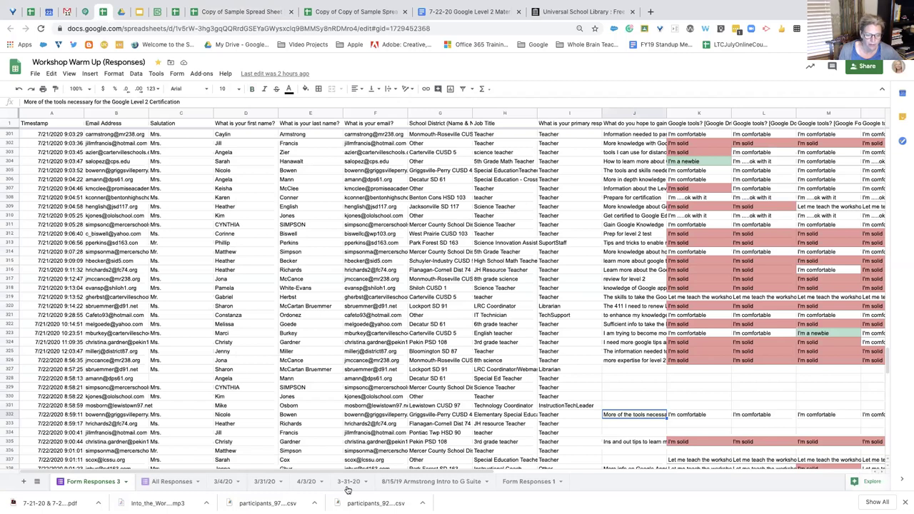
{"action": "left_click_drag", "start_coordinate": [340, 473], "coordinate": [673, 460]}
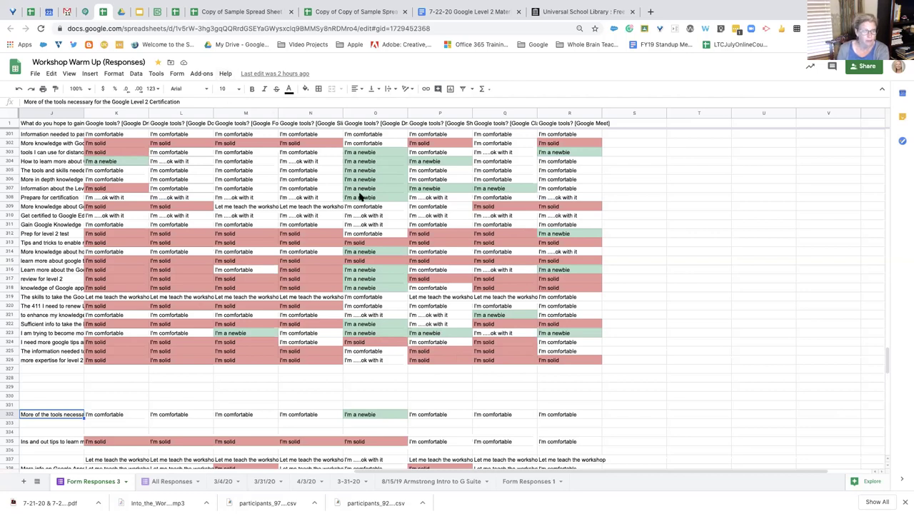
{"action": "left_click", "coordinate": [114, 74]}
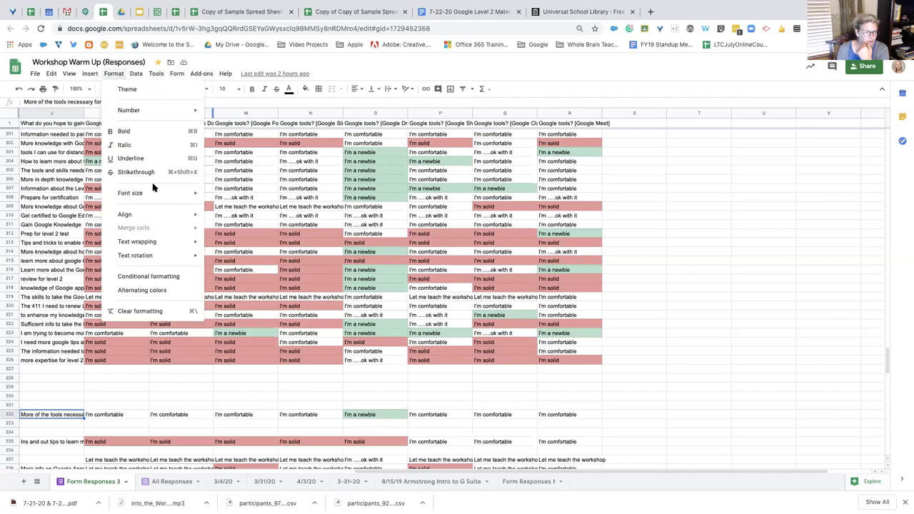
{"action": "left_click", "coordinate": [166, 277]}
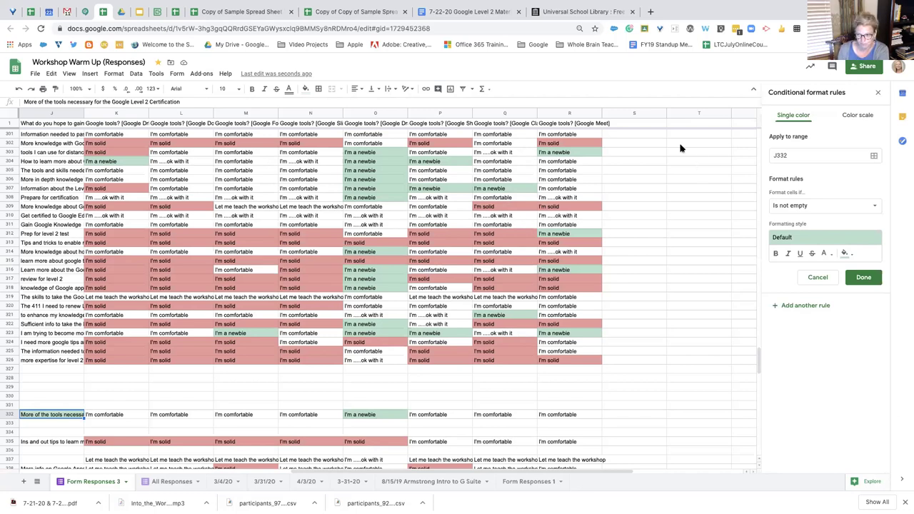
{"action": "left_click", "coordinate": [877, 96]}
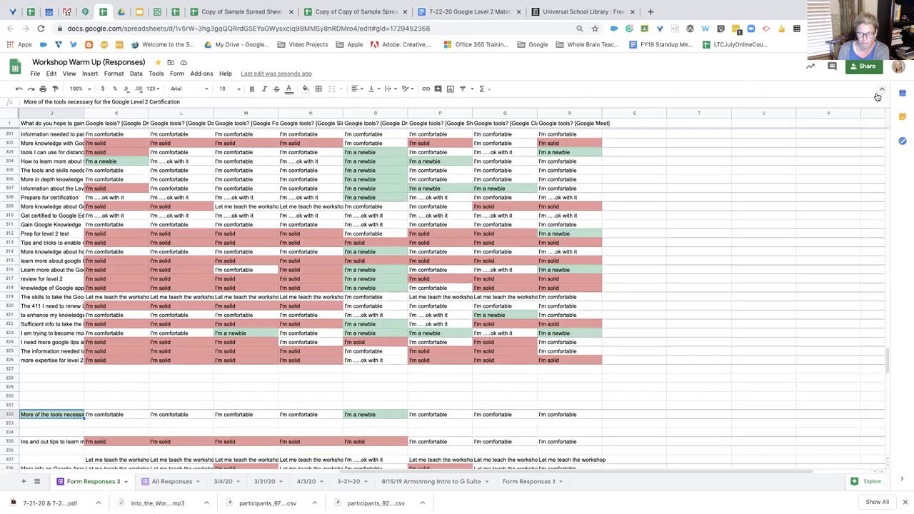
{"action": "left_click", "coordinate": [238, 12]}
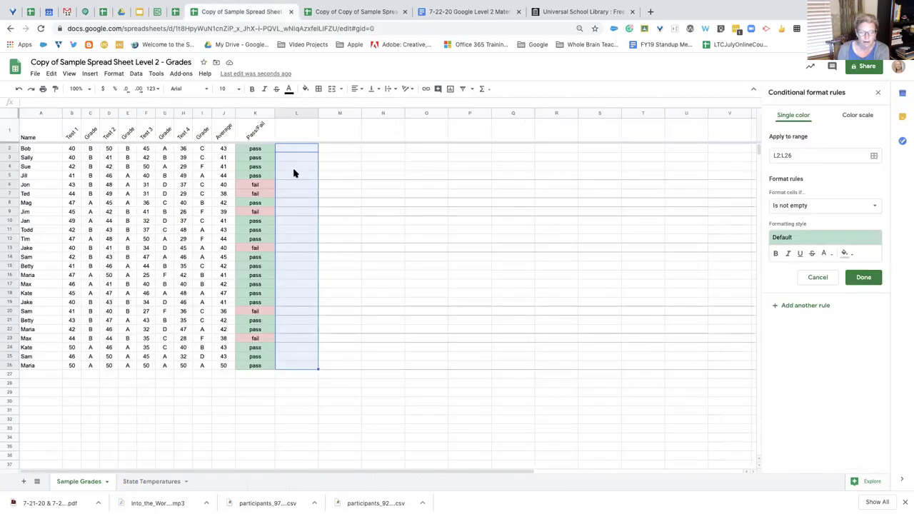
Inspect the IF formula in K3 and browse the function list without inserting anything
{"action": "left_click", "coordinate": [259, 158]}
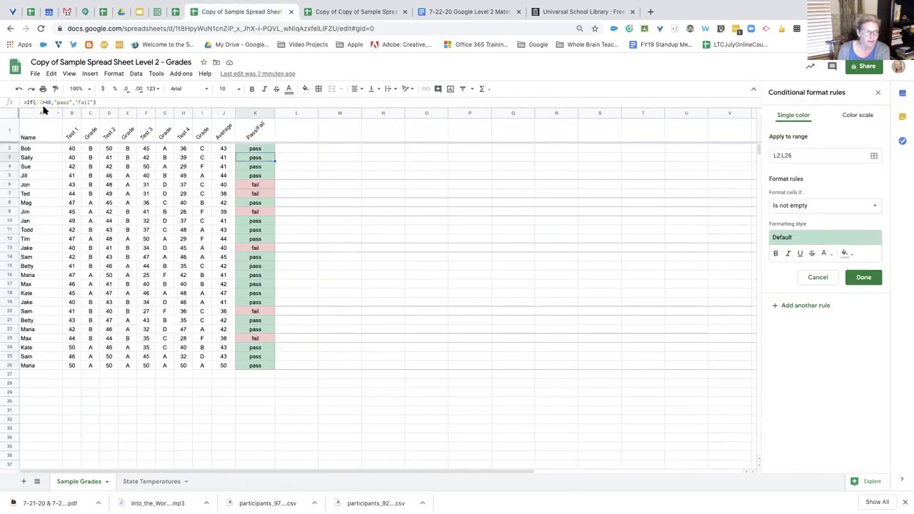
{"action": "left_click", "coordinate": [489, 89]}
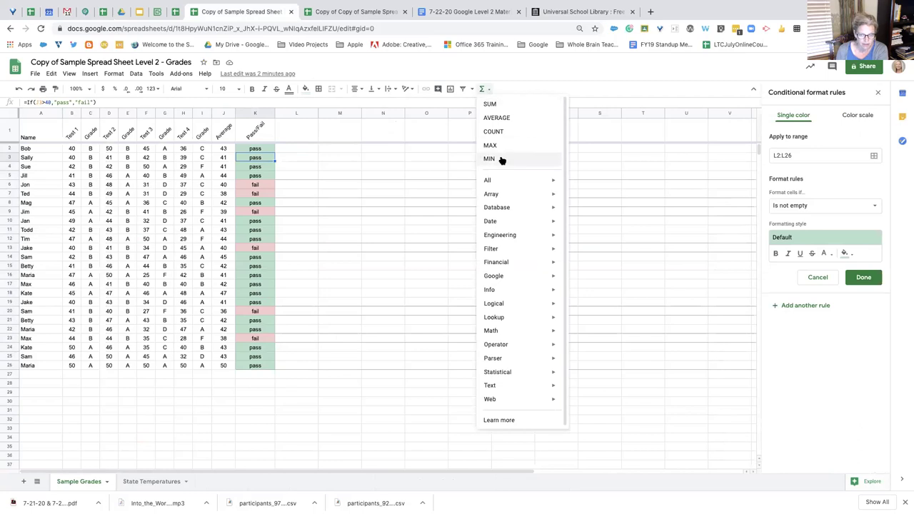
{"action": "left_click", "coordinate": [323, 158]}
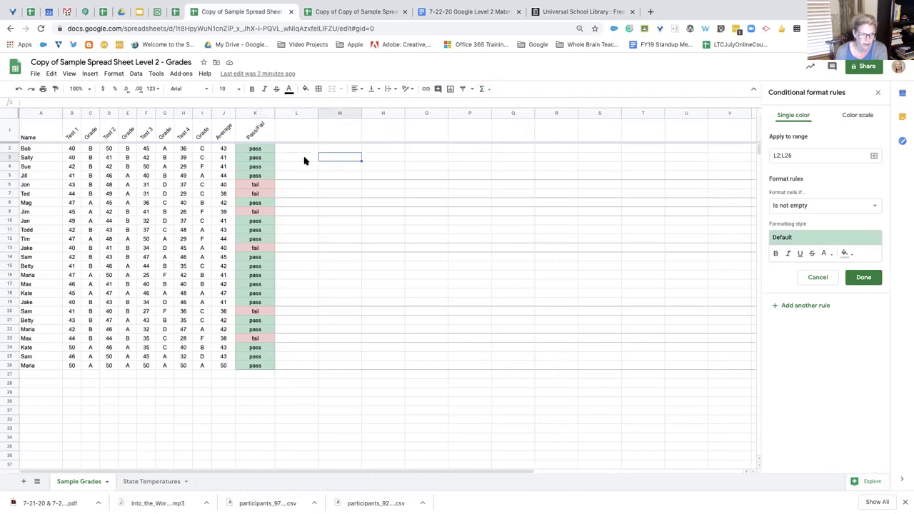
Try a COUNT of L4 in K2, undo it, and switch to the Google Slides presentation
{"action": "left_click", "coordinate": [257, 150]}
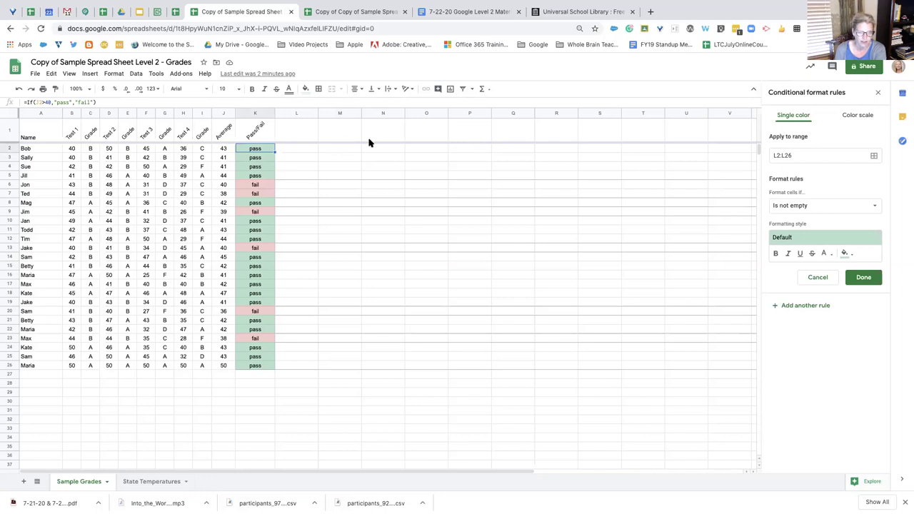
{"action": "left_click", "coordinate": [482, 89]}
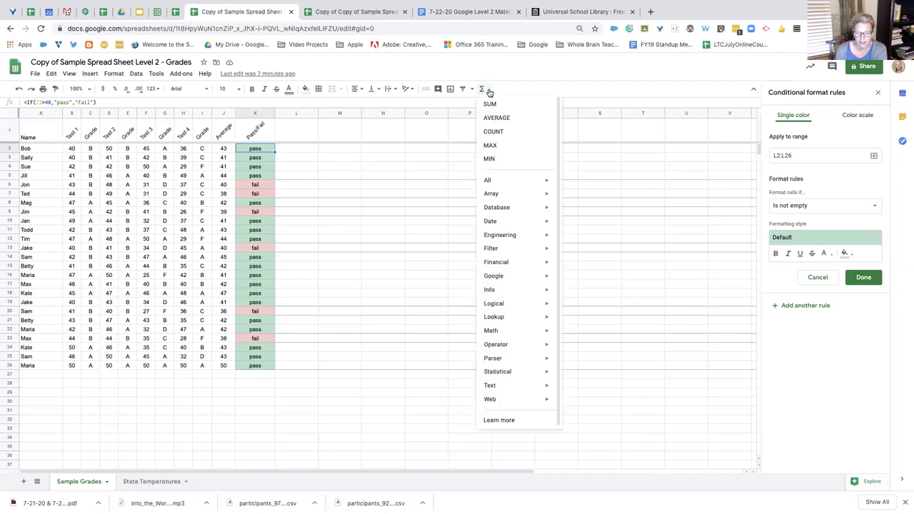
{"action": "left_click", "coordinate": [498, 131]}
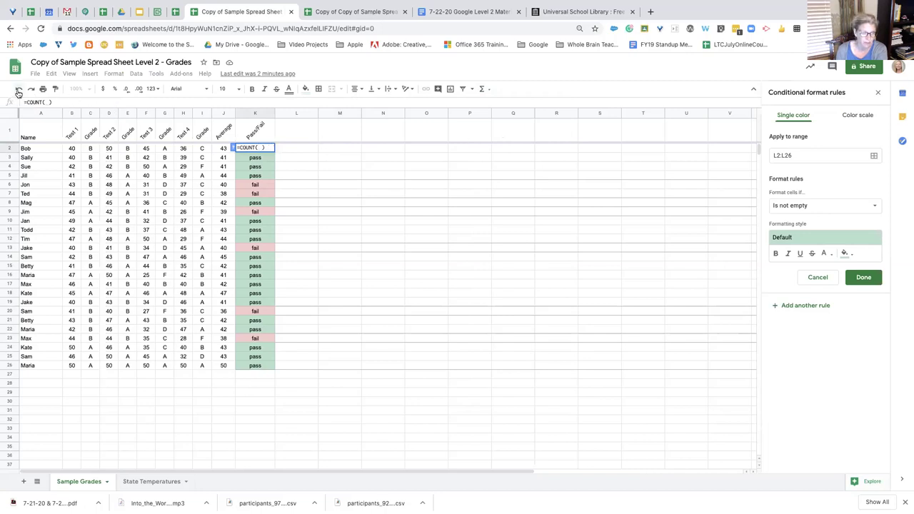
{"action": "left_click", "coordinate": [300, 166]}
{"action": "key", "text": "Return"}
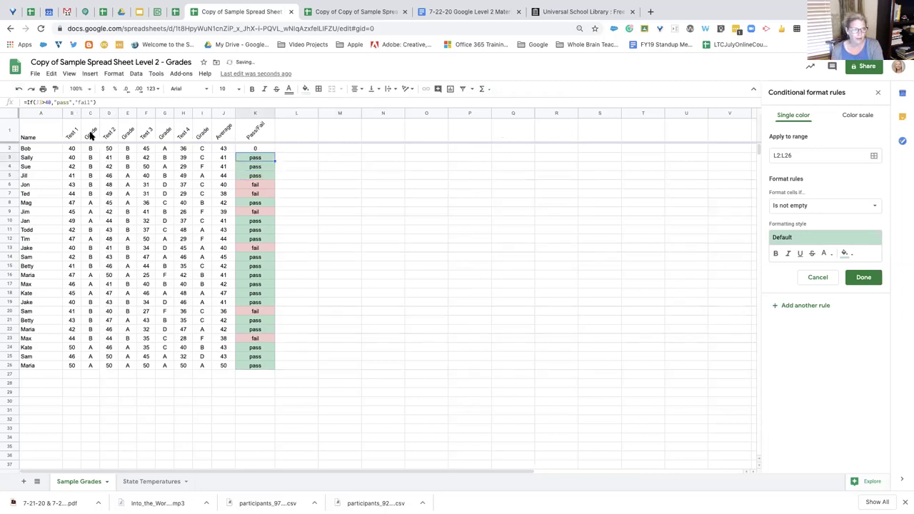
{"action": "left_click", "coordinate": [17, 91]}
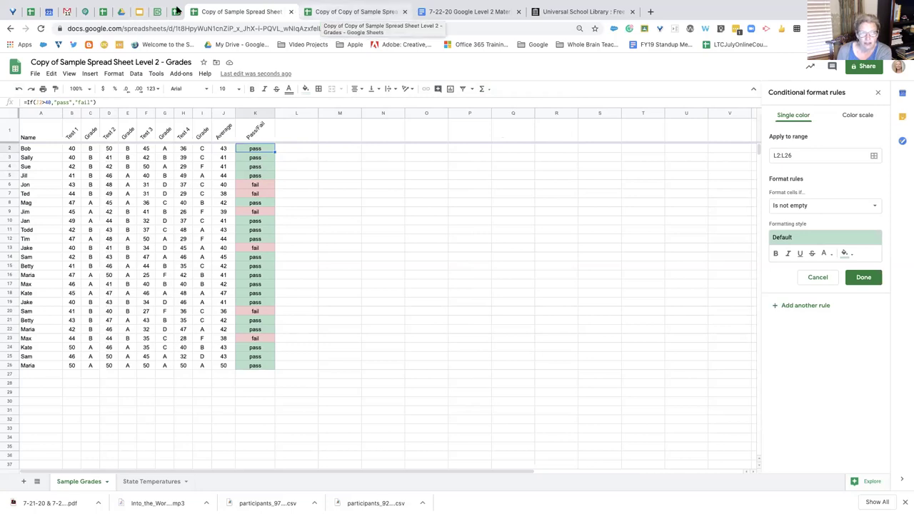
{"action": "left_click", "coordinate": [141, 12]}
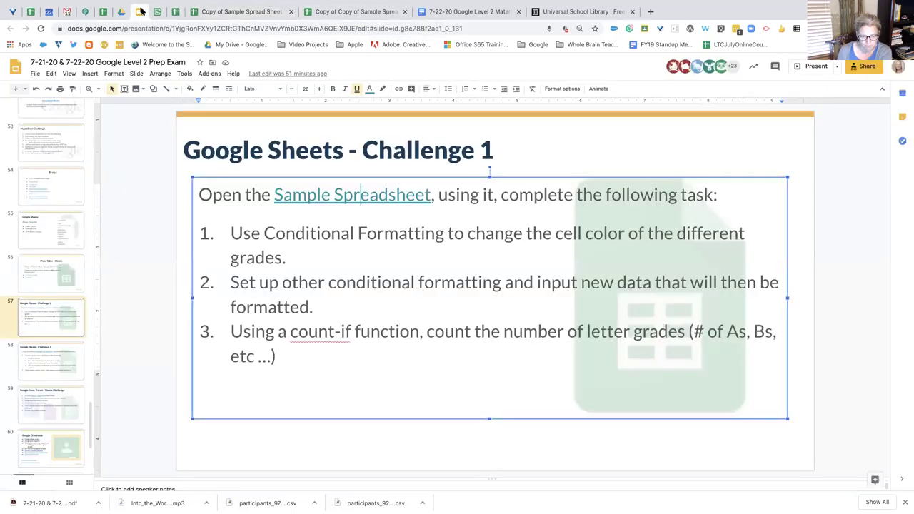
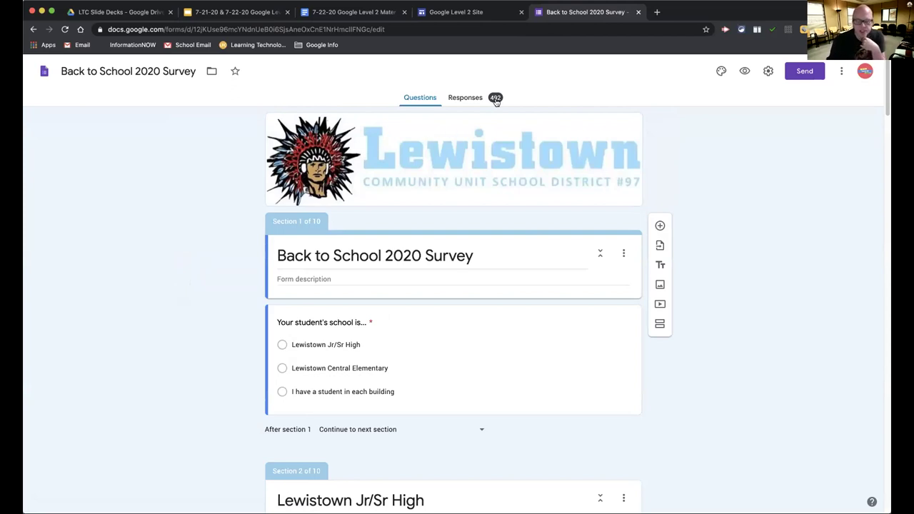
Open the survey's response summary, glance at it, then check the form's questions
{"action": "left_click", "coordinate": [465, 98]}
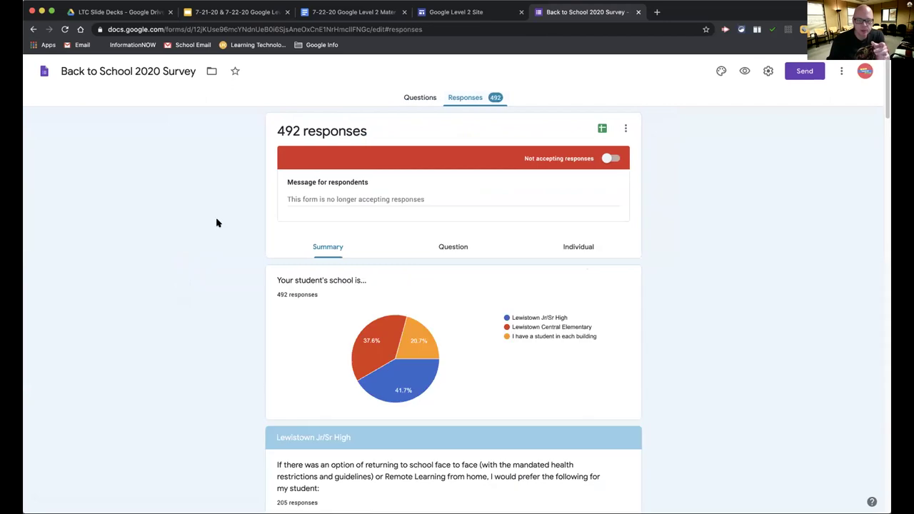
{"action": "scroll", "coordinate": [206, 229], "scroll_direction": "down", "scroll_amount": 1}
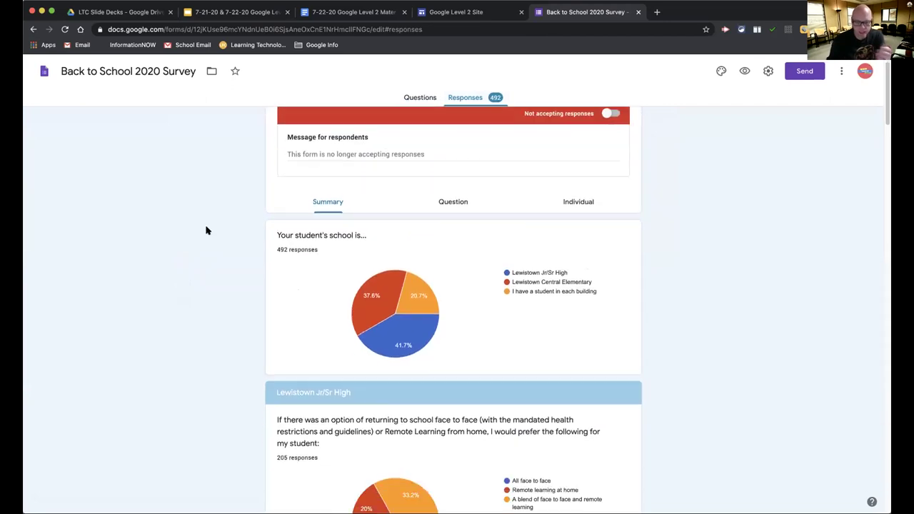
{"action": "scroll", "coordinate": [205, 229], "scroll_direction": "down", "scroll_amount": 1}
{"action": "scroll", "coordinate": [214, 225], "scroll_direction": "up", "scroll_amount": 2}
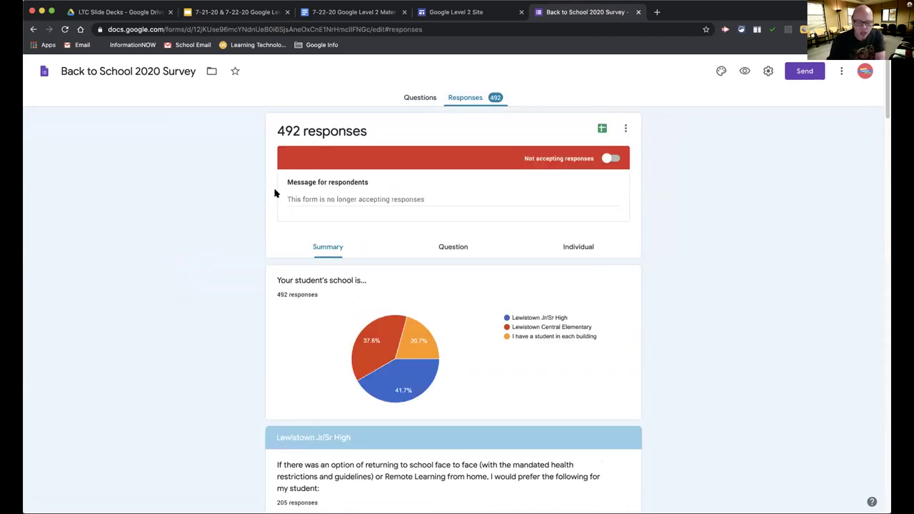
{"action": "left_click", "coordinate": [421, 98]}
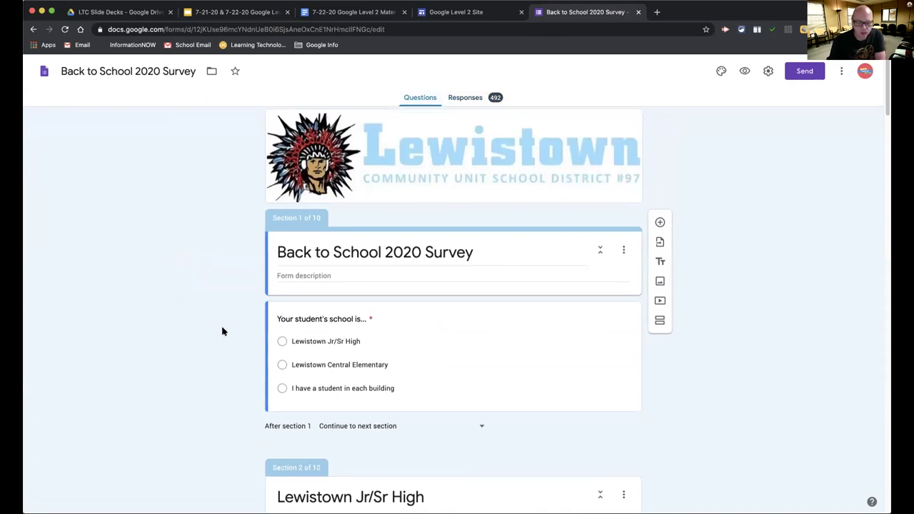
{"action": "scroll", "coordinate": [222, 330], "scroll_direction": "down", "scroll_amount": 1}
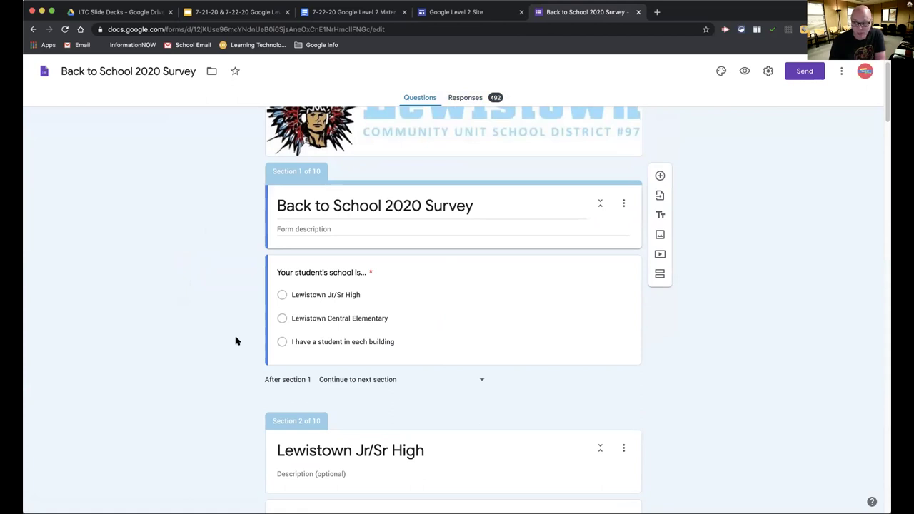
{"action": "scroll", "coordinate": [236, 341], "scroll_direction": "up", "scroll_amount": 2}
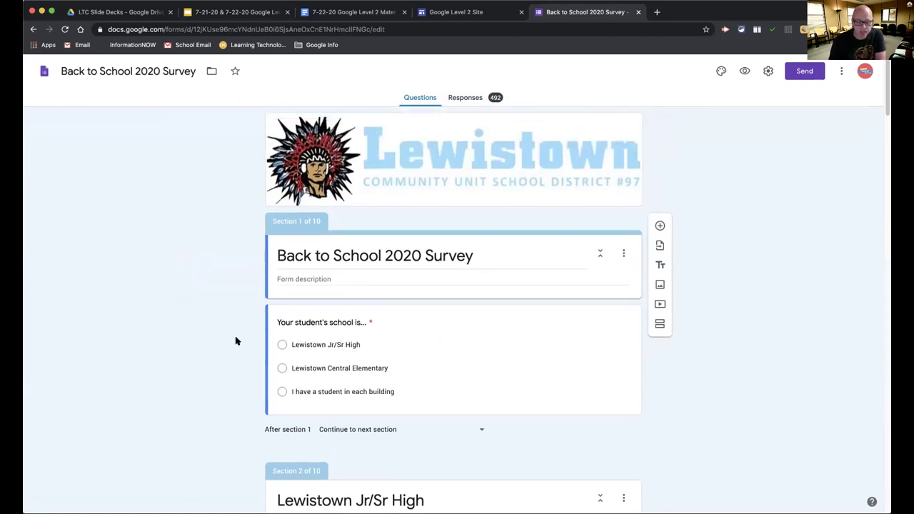
Return to the 492-response summary and scroll through each school's pie charts
{"action": "left_click", "coordinate": [459, 98]}
{"action": "scroll", "coordinate": [299, 334], "scroll_direction": "down", "scroll_amount": 1}
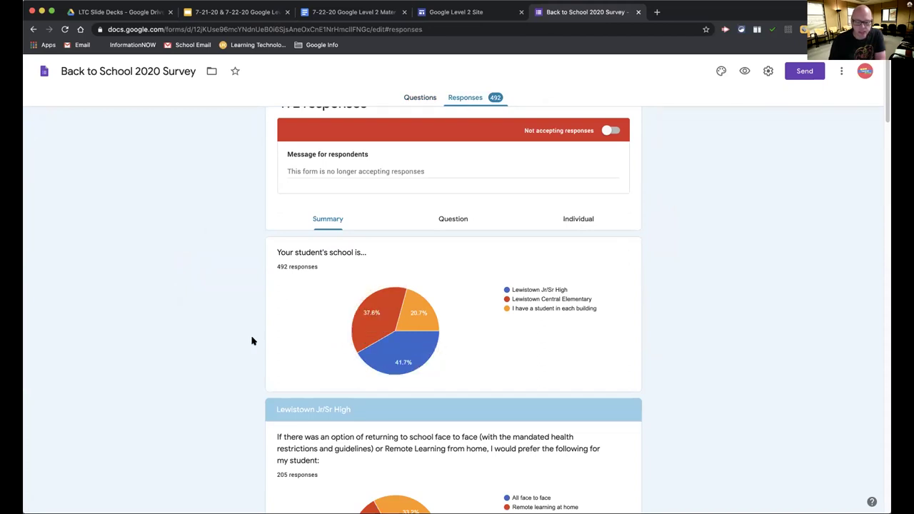
{"action": "mouse_move", "coordinate": [377, 346]}
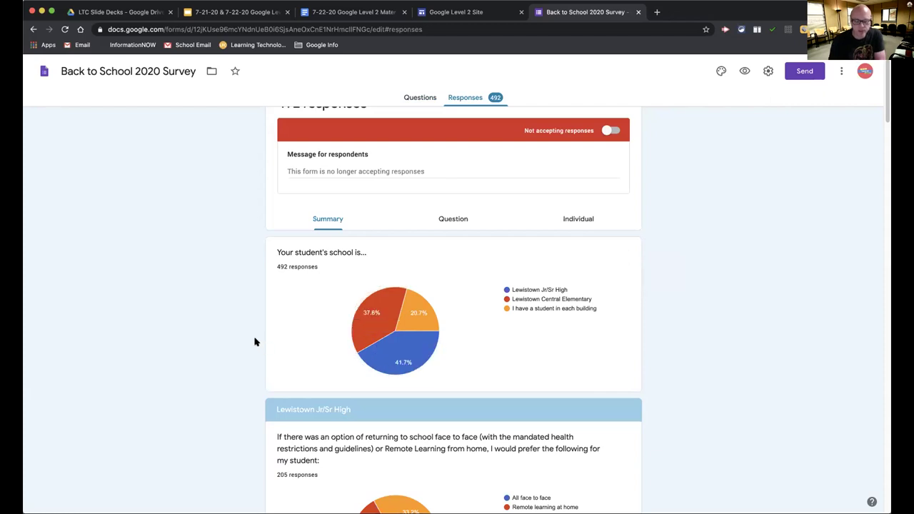
{"action": "mouse_move", "coordinate": [340, 312]}
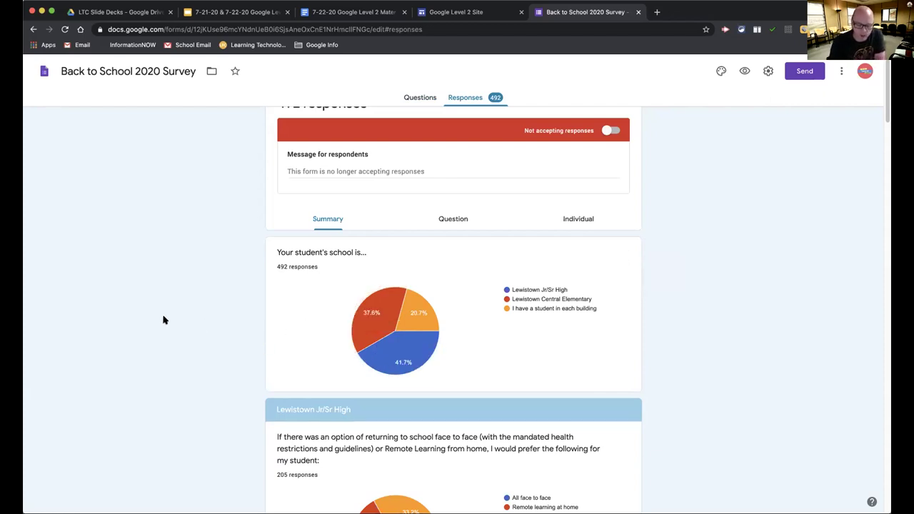
{"action": "scroll", "coordinate": [163, 320], "scroll_direction": "down", "scroll_amount": 3}
{"action": "scroll", "coordinate": [163, 320], "scroll_direction": "up", "scroll_amount": 3}
{"action": "scroll", "coordinate": [162, 319], "scroll_direction": "down", "scroll_amount": 2}
{"action": "scroll", "coordinate": [163, 320], "scroll_direction": "down", "scroll_amount": 1}
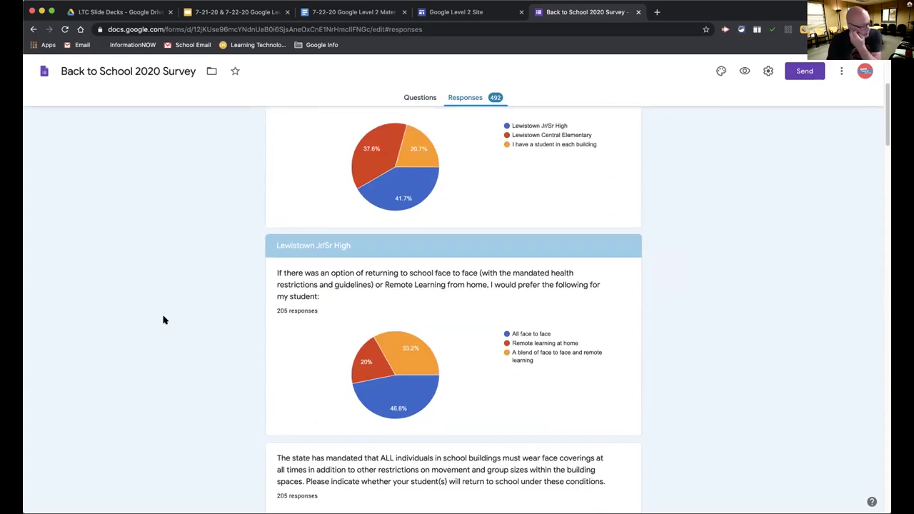
{"action": "scroll", "coordinate": [163, 320], "scroll_direction": "up", "scroll_amount": 4}
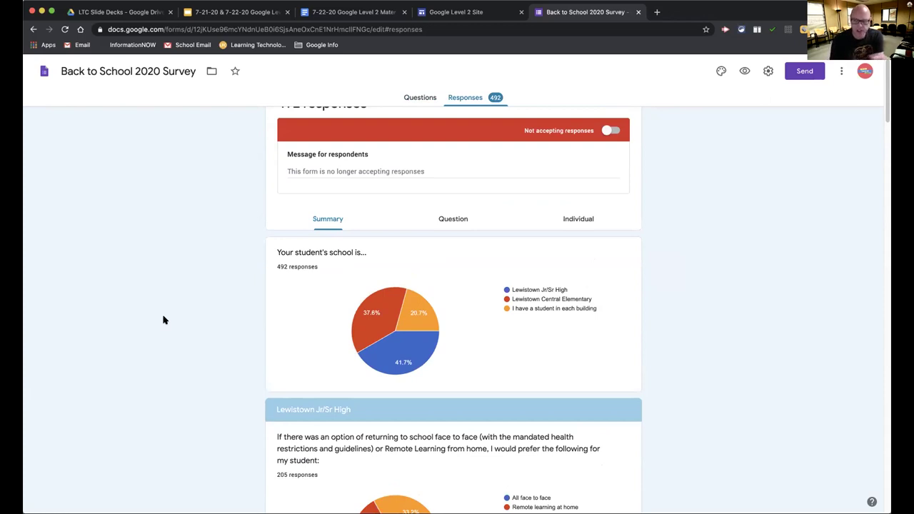
{"action": "scroll", "coordinate": [162, 319], "scroll_direction": "down", "scroll_amount": 1}
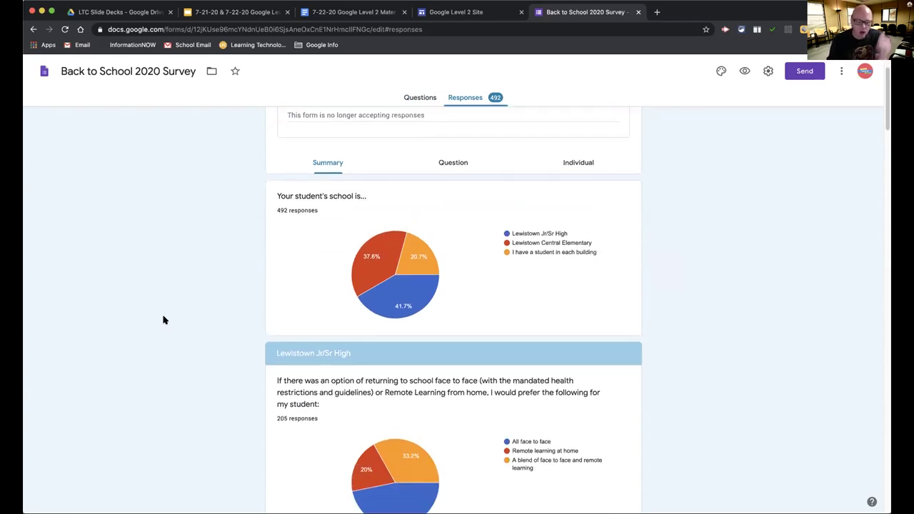
{"action": "scroll", "coordinate": [163, 319], "scroll_direction": "down", "scroll_amount": 2}
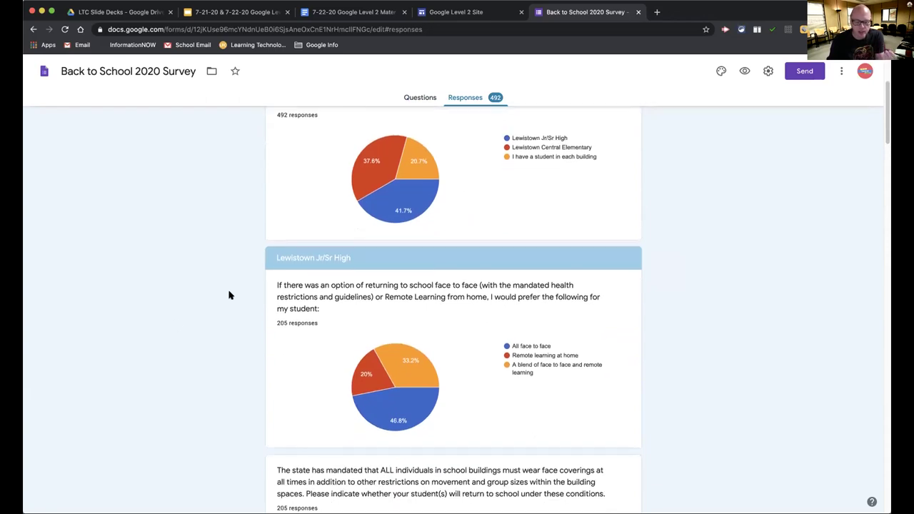
{"action": "scroll", "coordinate": [230, 294], "scroll_direction": "down", "scroll_amount": 1}
{"action": "scroll", "coordinate": [272, 278], "scroll_direction": "down", "scroll_amount": 4}
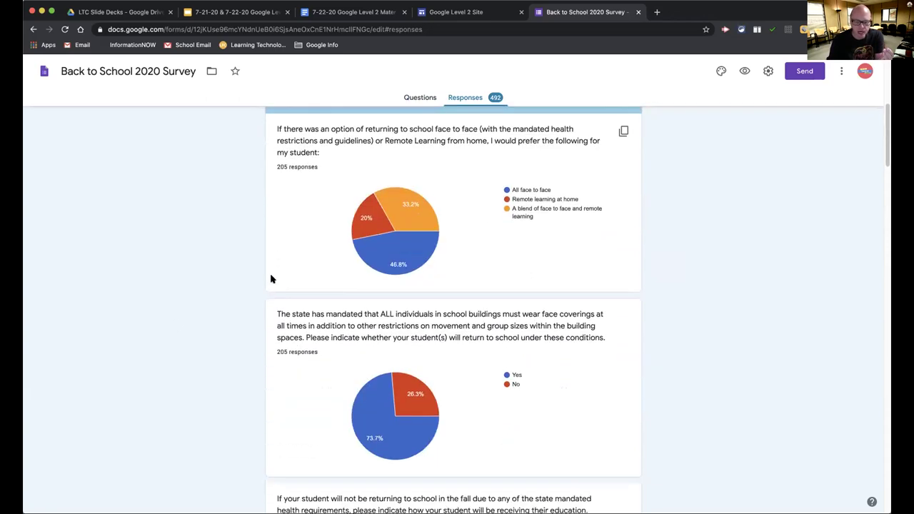
{"action": "scroll", "coordinate": [272, 278], "scroll_direction": "down", "scroll_amount": 7}
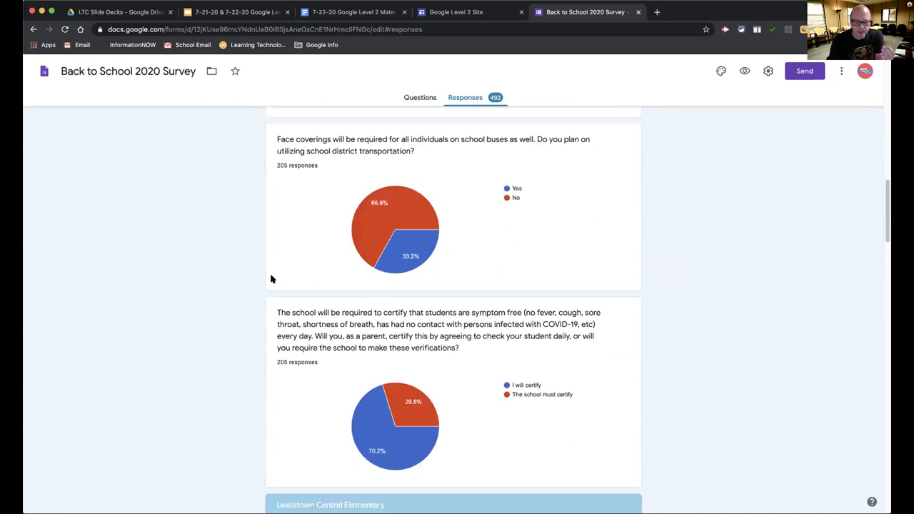
{"action": "scroll", "coordinate": [271, 279], "scroll_direction": "down", "scroll_amount": 2}
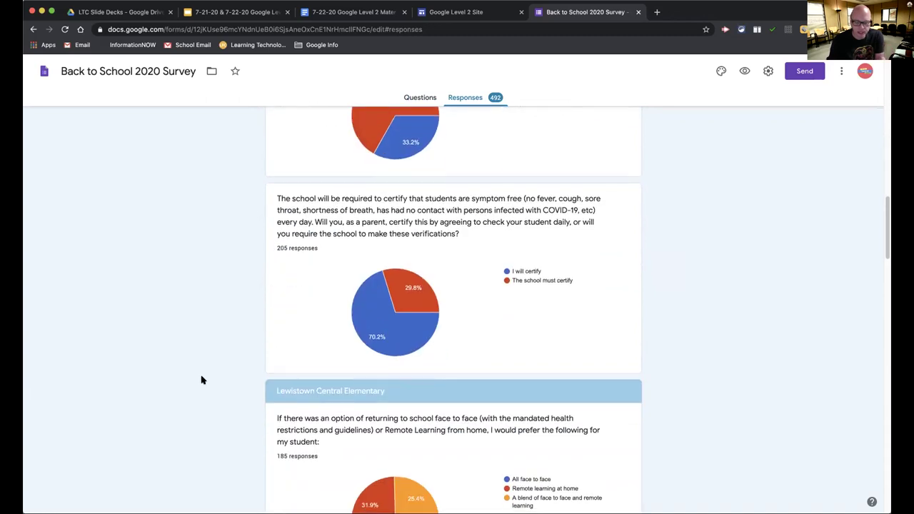
{"action": "scroll", "coordinate": [202, 380], "scroll_direction": "up", "scroll_amount": 3}
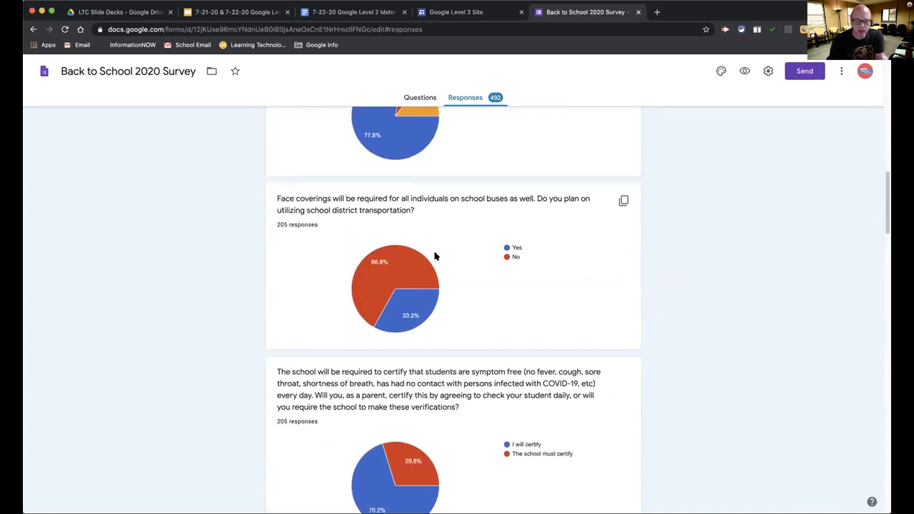
{"action": "mouse_move", "coordinate": [368, 274]}
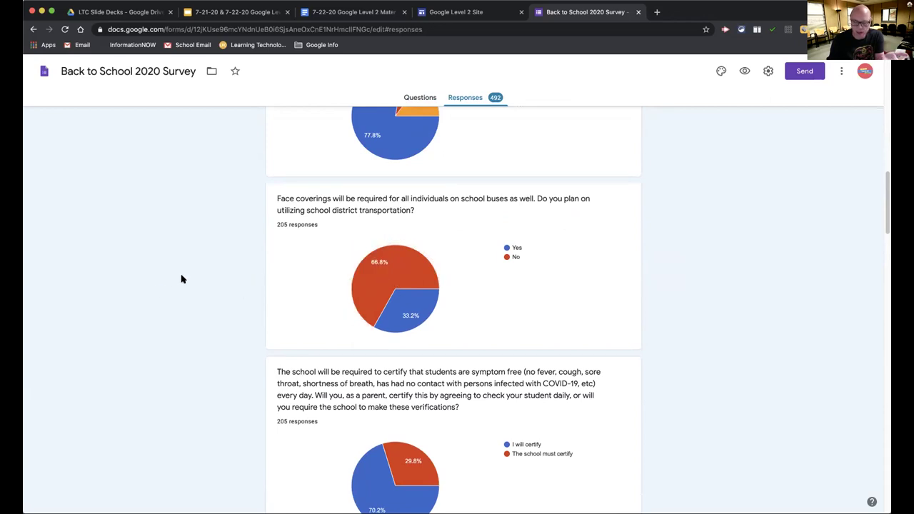
{"action": "scroll", "coordinate": [182, 279], "scroll_direction": "down", "scroll_amount": 10}
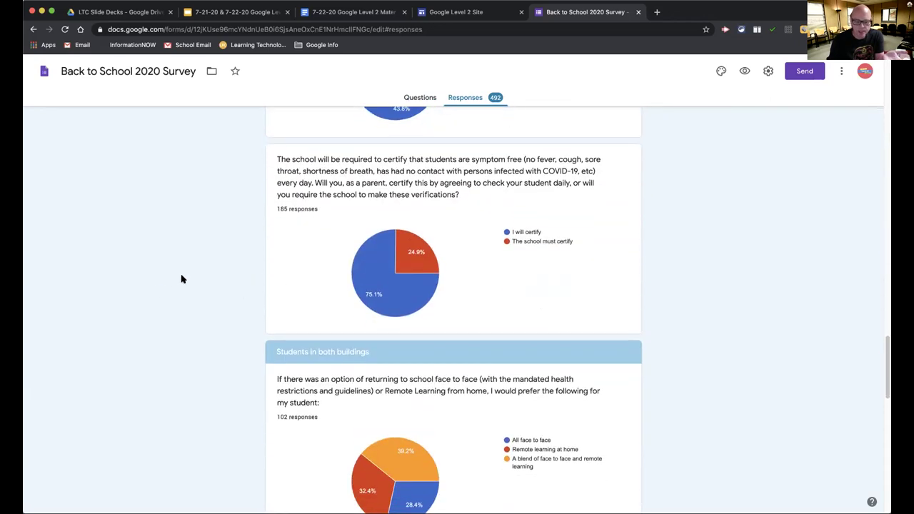
{"action": "scroll", "coordinate": [181, 279], "scroll_direction": "down", "scroll_amount": 5}
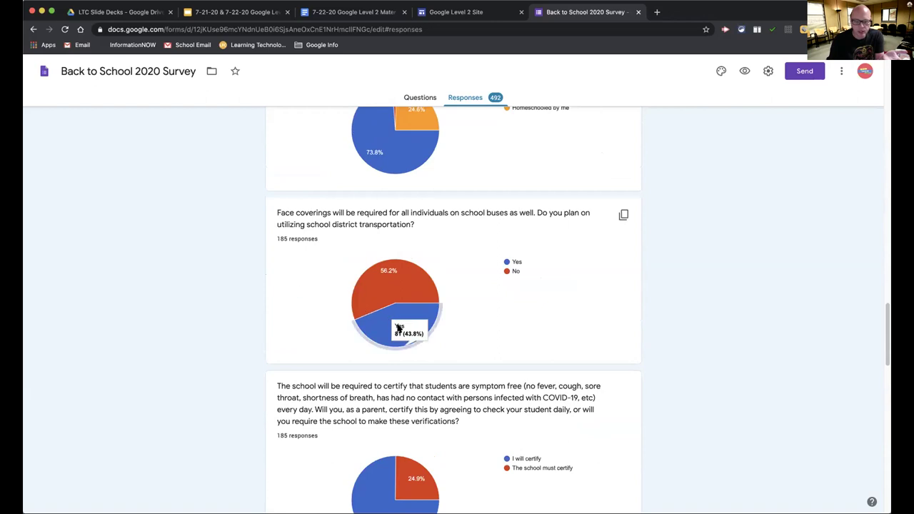
{"action": "scroll", "coordinate": [267, 325], "scroll_direction": "up", "scroll_amount": 6}
{"action": "scroll", "coordinate": [267, 326], "scroll_direction": "down", "scroll_amount": 2}
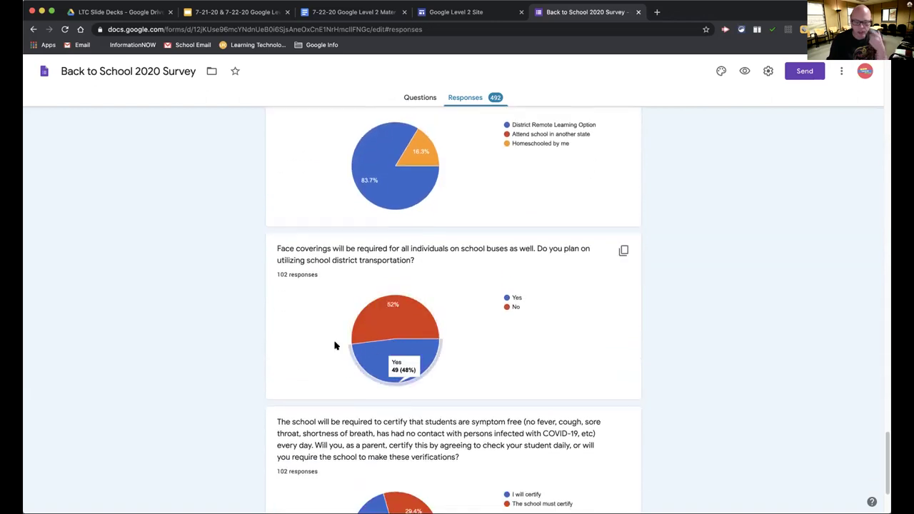
{"action": "scroll", "coordinate": [244, 343], "scroll_direction": "up", "scroll_amount": 15}
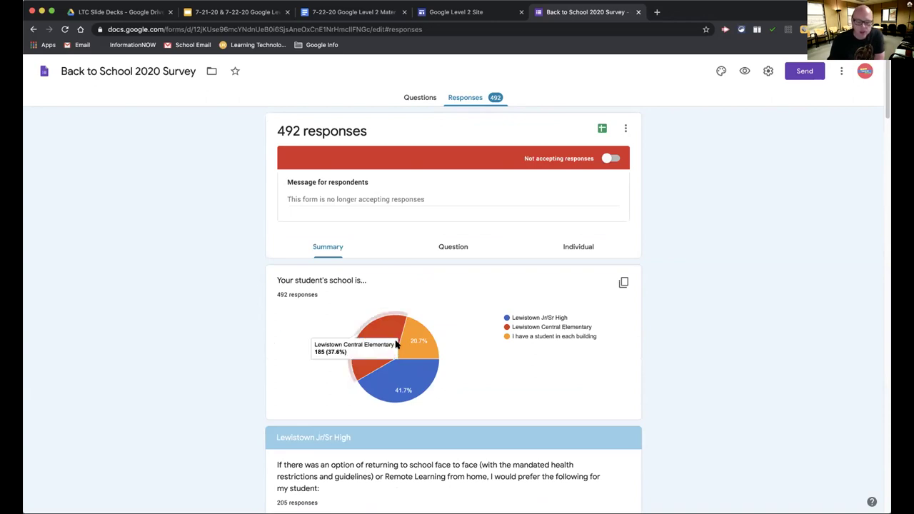
{"action": "mouse_move", "coordinate": [412, 347]}
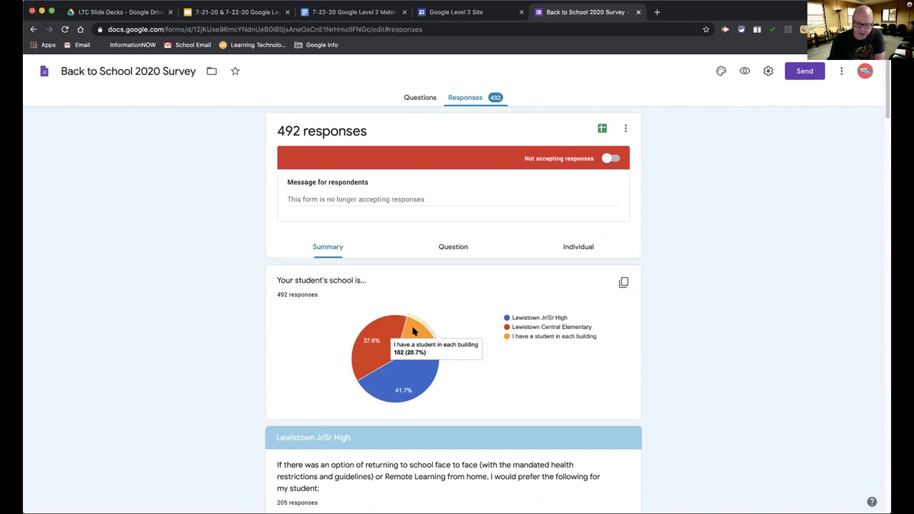
{"action": "mouse_move", "coordinate": [385, 330]}
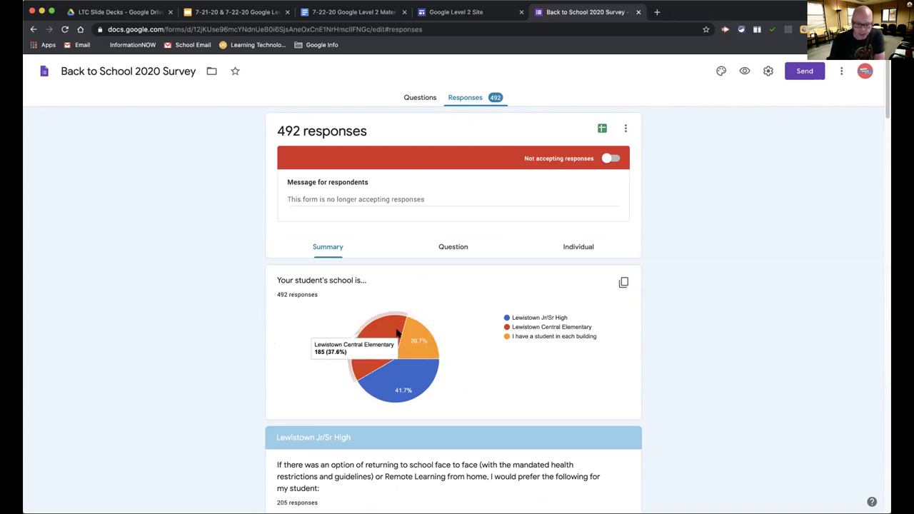
{"action": "mouse_move", "coordinate": [411, 372]}
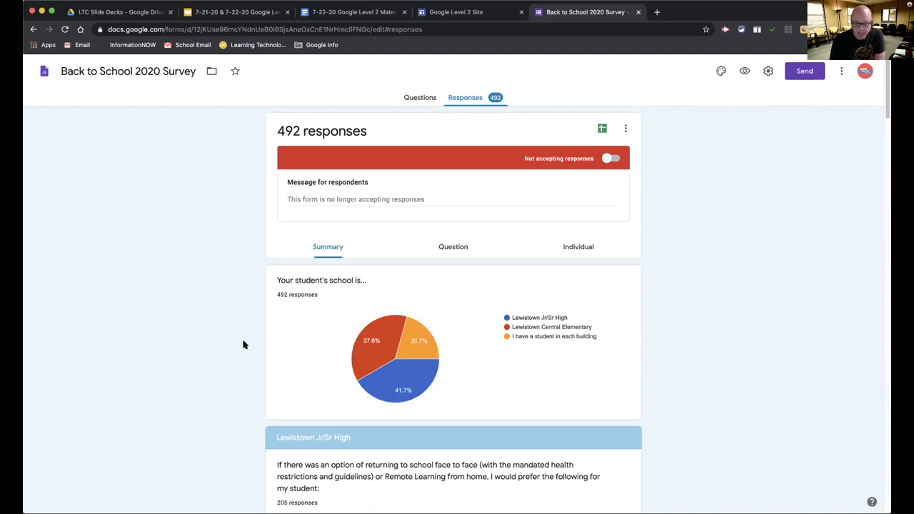
{"action": "scroll", "coordinate": [227, 307], "scroll_direction": "down", "scroll_amount": 15}
{"action": "scroll", "coordinate": [227, 307], "scroll_direction": "up", "scroll_amount": 15}
{"action": "scroll", "coordinate": [230, 189], "scroll_direction": "down", "scroll_amount": 4}
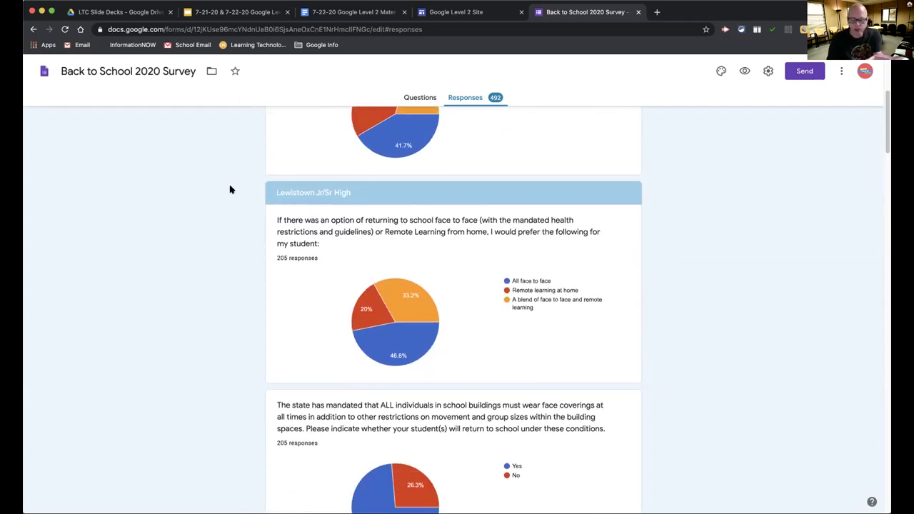
{"action": "scroll", "coordinate": [230, 189], "scroll_direction": "down", "scroll_amount": 15}
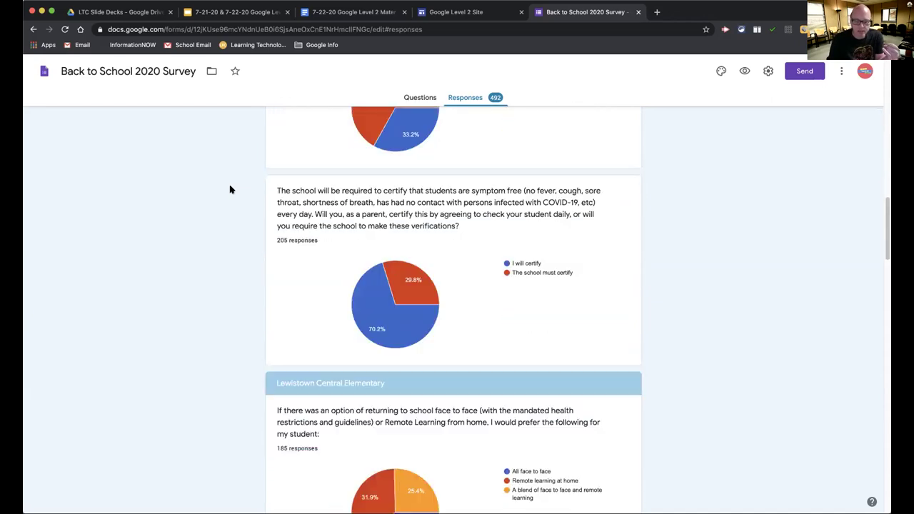
{"action": "scroll", "coordinate": [229, 189], "scroll_direction": "down", "scroll_amount": 5}
{"action": "scroll", "coordinate": [230, 189], "scroll_direction": "up", "scroll_amount": 20}
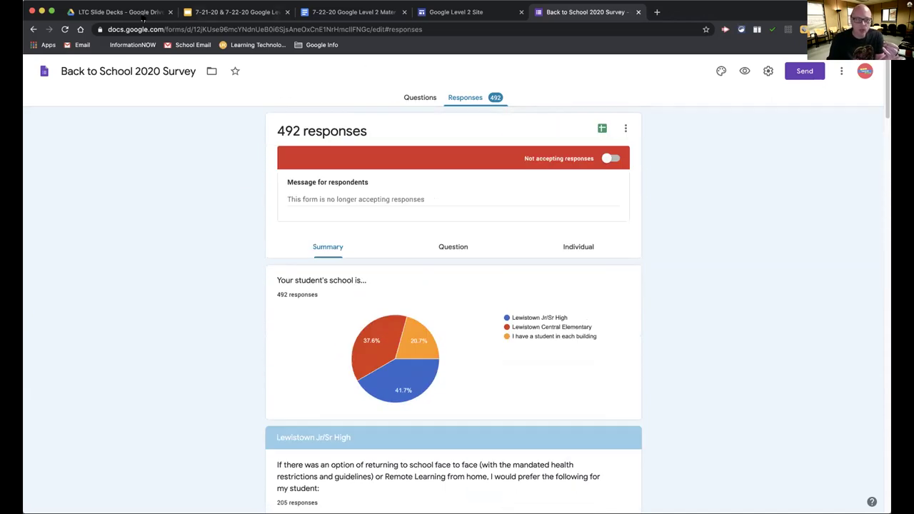
Open the Back to School 202 Survey Results spreadsheet from My Drive's Quick Access
{"action": "left_click", "coordinate": [122, 12]}
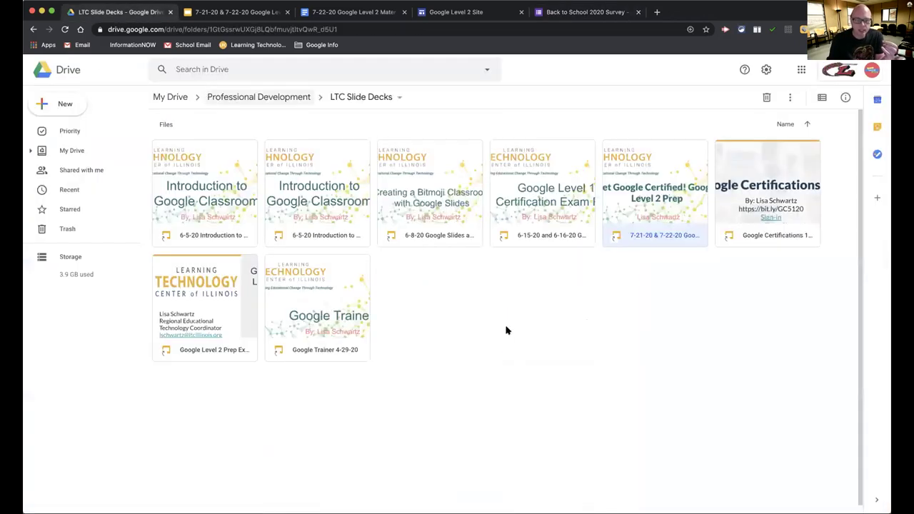
{"action": "left_click", "coordinate": [67, 132]}
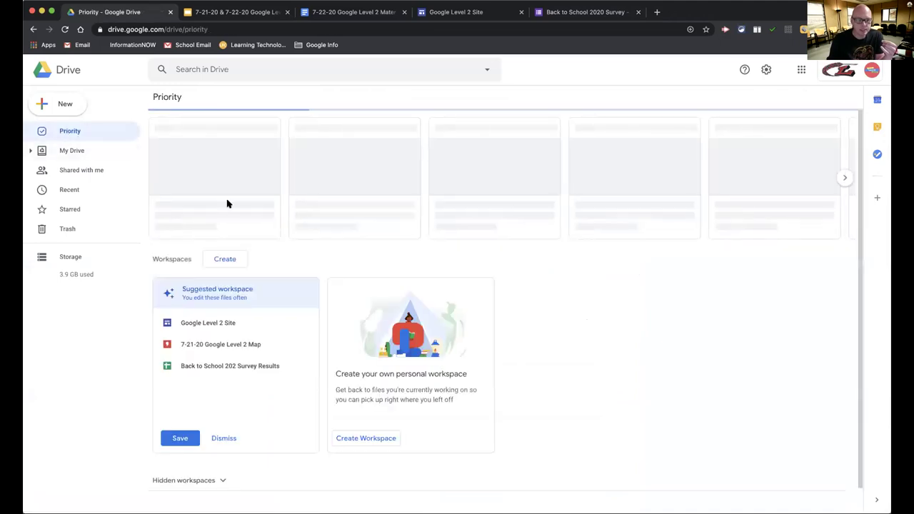
{"action": "left_click", "coordinate": [70, 158]}
{"action": "left_click", "coordinate": [528, 186]}
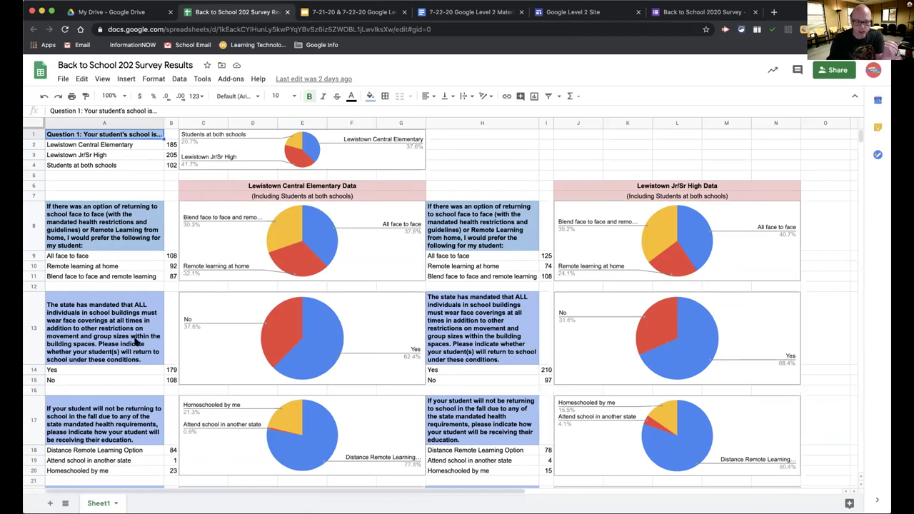
Scroll through the Survey Results charts, then switch to the Google Level 2 Site editor
{"action": "scroll", "coordinate": [135, 343], "scroll_direction": "down", "scroll_amount": 3}
{"action": "scroll", "coordinate": [135, 342], "scroll_direction": "up", "scroll_amount": 3}
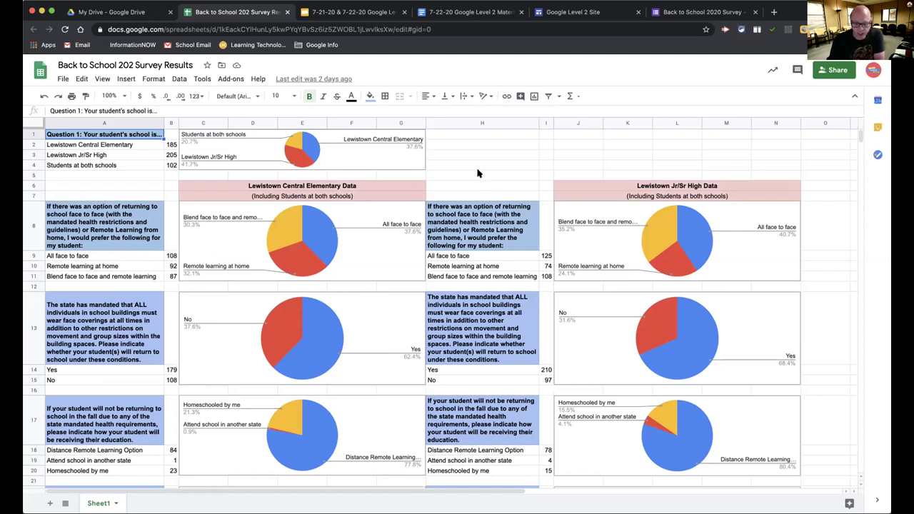
{"action": "scroll", "coordinate": [478, 173], "scroll_direction": "down", "scroll_amount": 6}
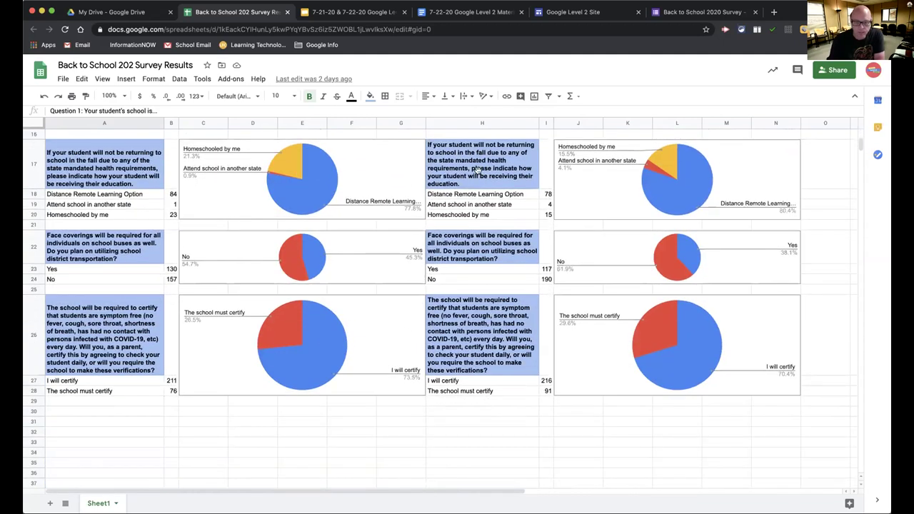
{"action": "left_click", "coordinate": [582, 12]}
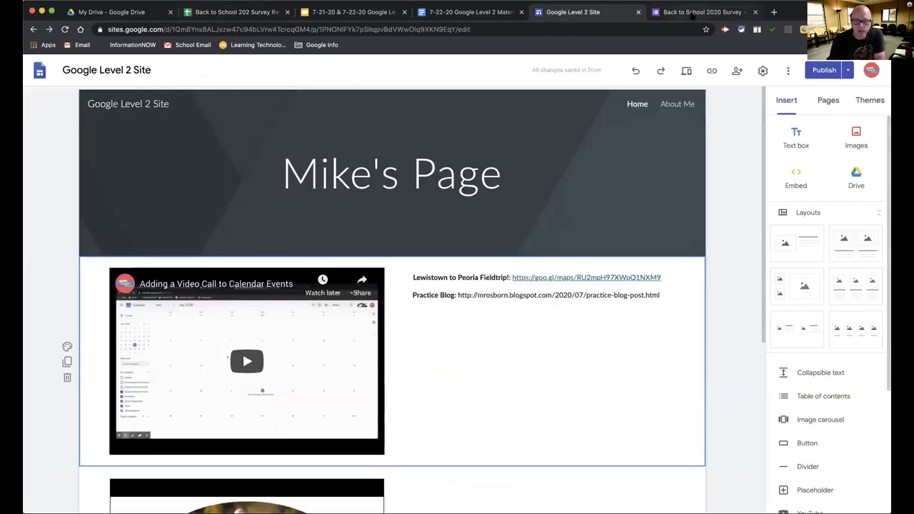
Open the Back to School 2020 Survey's linked responses spreadsheet from its Responses summary
{"action": "left_click", "coordinate": [692, 14]}
{"action": "scroll", "coordinate": [224, 311], "scroll_direction": "down", "scroll_amount": 5}
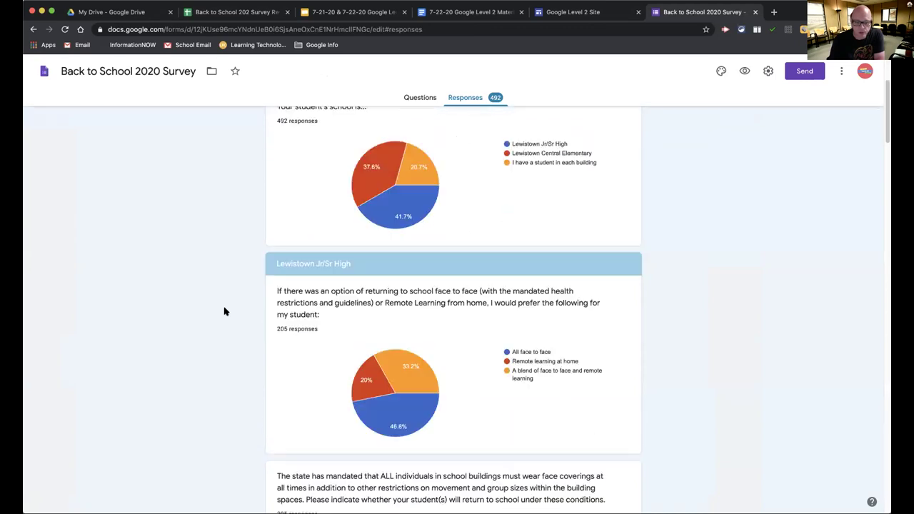
{"action": "scroll", "coordinate": [428, 368], "scroll_direction": "up", "scroll_amount": 6}
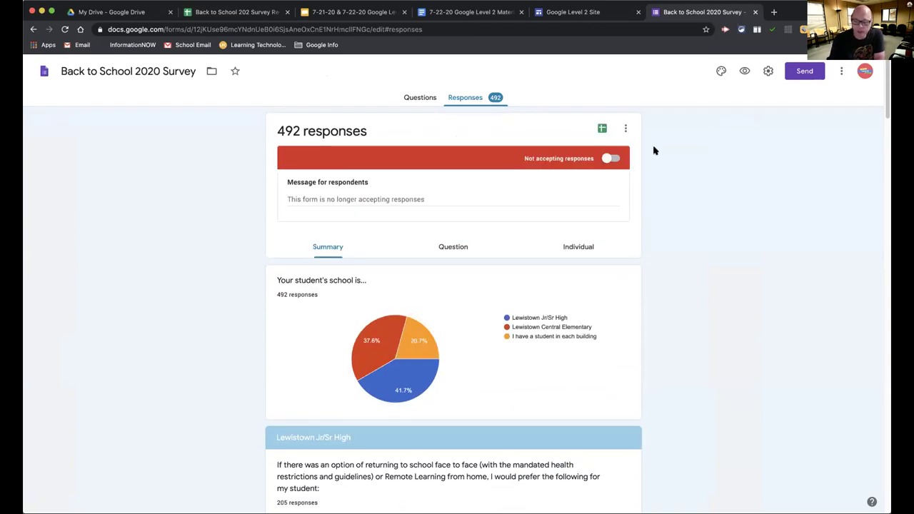
{"action": "left_click", "coordinate": [602, 130]}
{"action": "left_click", "coordinate": [620, 131]}
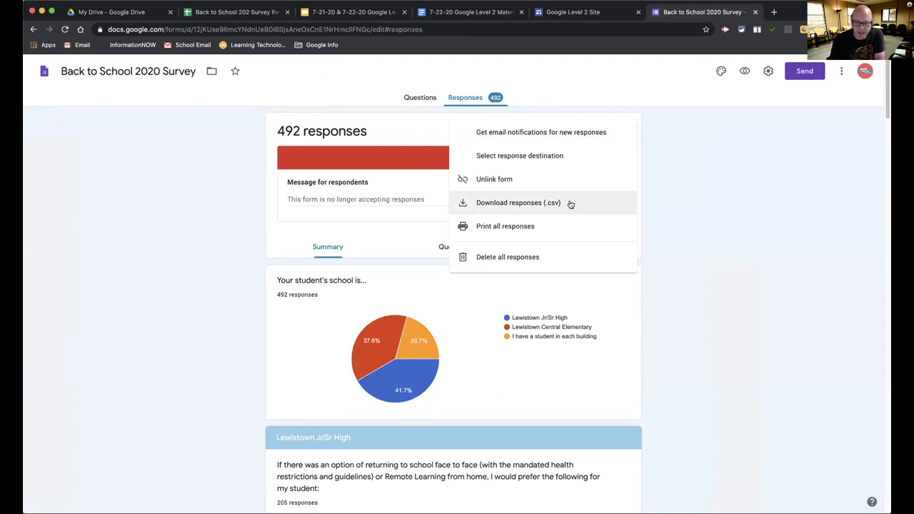
{"action": "left_click", "coordinate": [686, 201]}
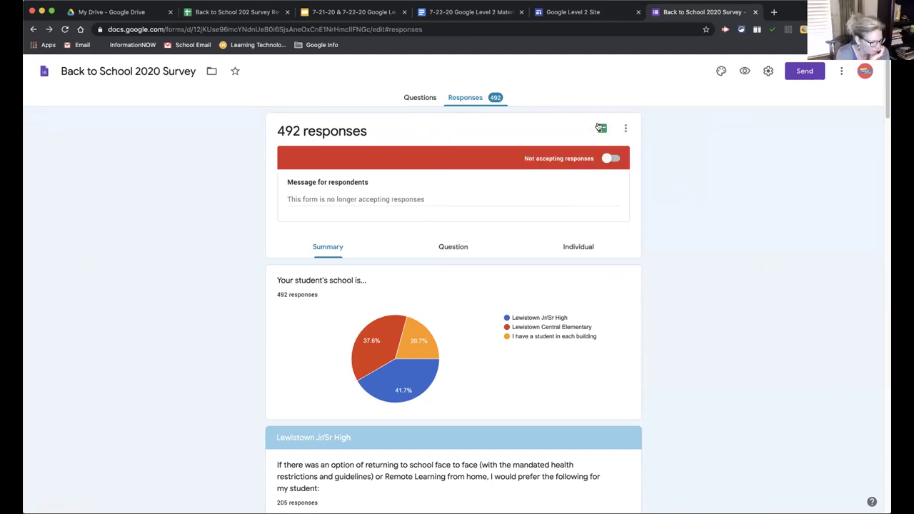
{"action": "left_click", "coordinate": [599, 127]}
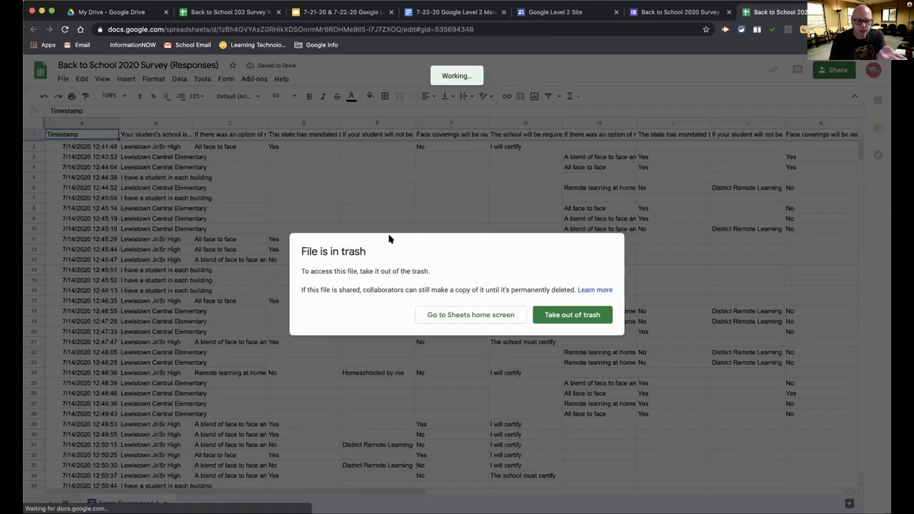
Take the responses file out of trash and scroll its timestamped rows from 7/14/2020 onward
{"action": "left_click", "coordinate": [559, 318]}
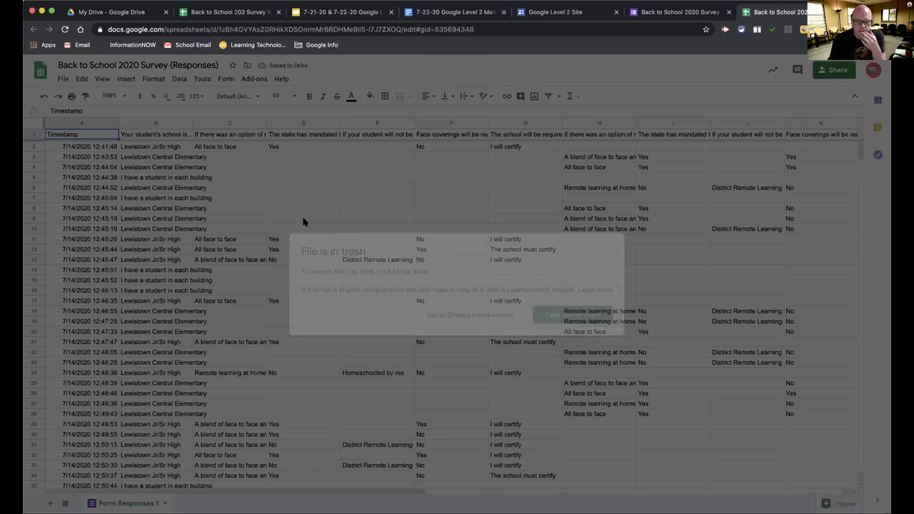
{"action": "scroll", "coordinate": [297, 217], "scroll_direction": "down", "scroll_amount": 14}
{"action": "scroll", "coordinate": [298, 218], "scroll_direction": "down", "scroll_amount": 20}
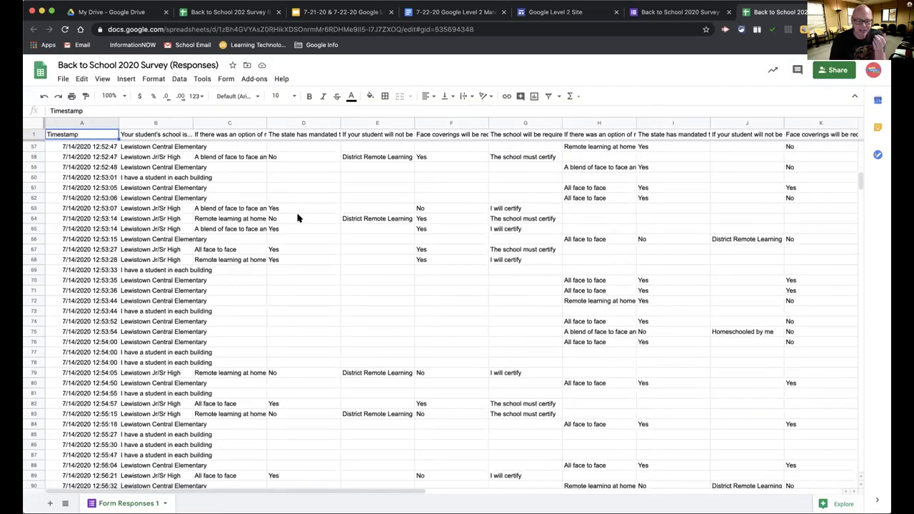
{"action": "scroll", "coordinate": [298, 218], "scroll_direction": "down", "scroll_amount": 20}
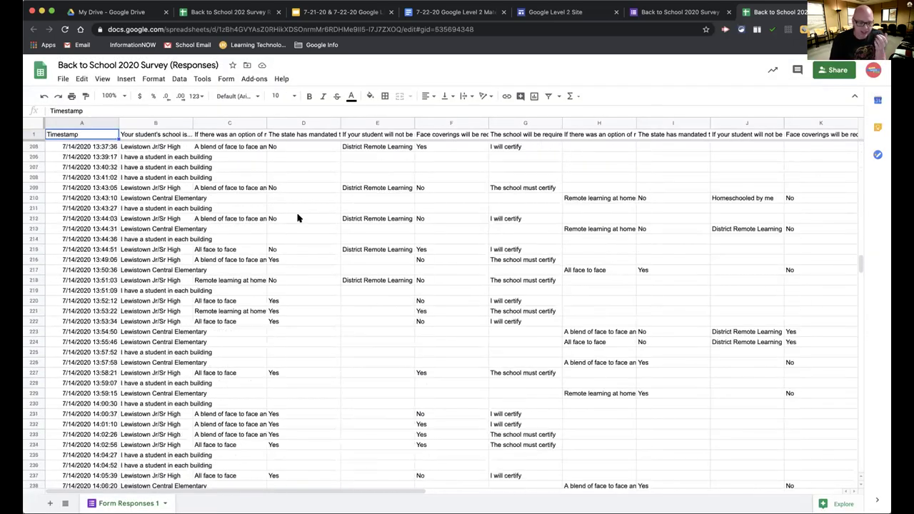
{"action": "scroll", "coordinate": [298, 218], "scroll_direction": "down", "scroll_amount": 20}
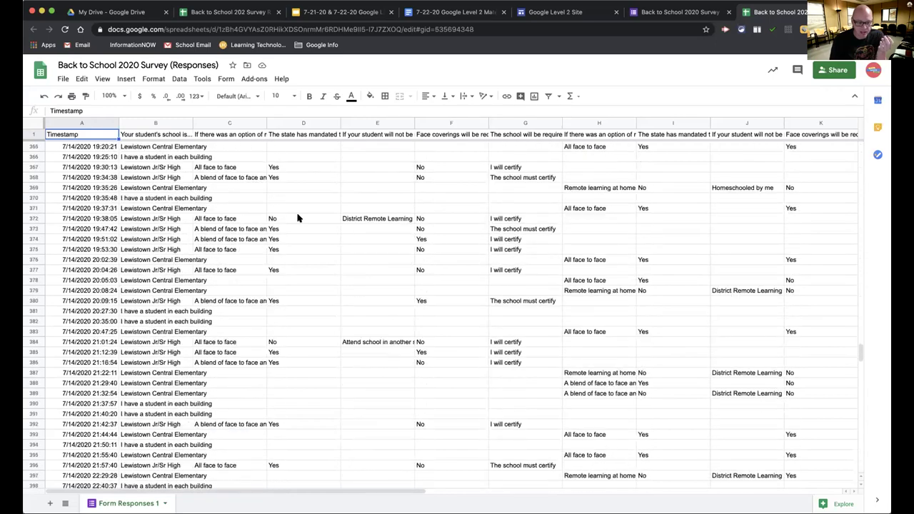
{"action": "scroll", "coordinate": [297, 217], "scroll_direction": "up", "scroll_amount": 20}
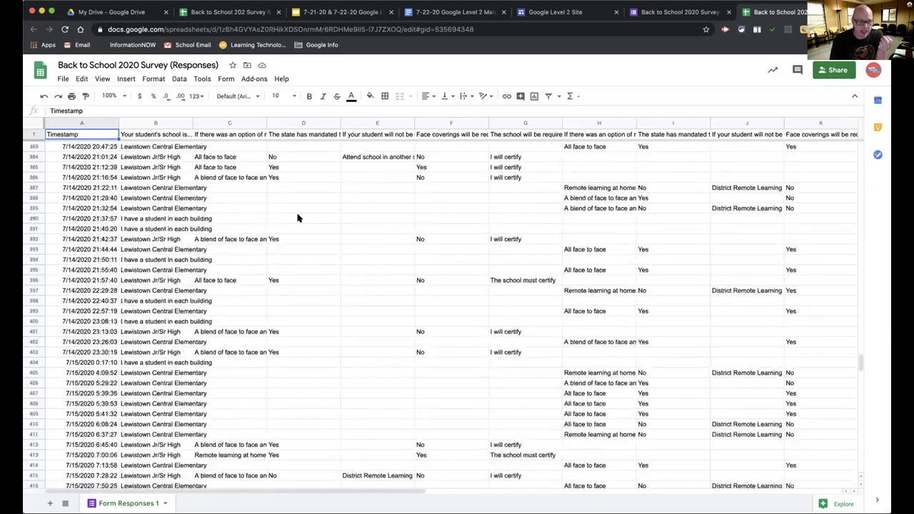
{"action": "scroll", "coordinate": [298, 217], "scroll_direction": "up", "scroll_amount": 20}
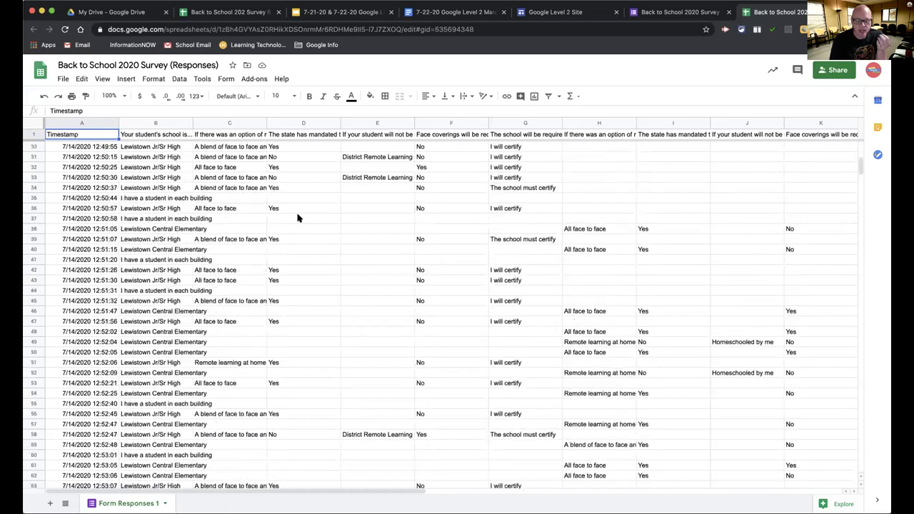
{"action": "scroll", "coordinate": [298, 218], "scroll_direction": "down", "scroll_amount": 20}
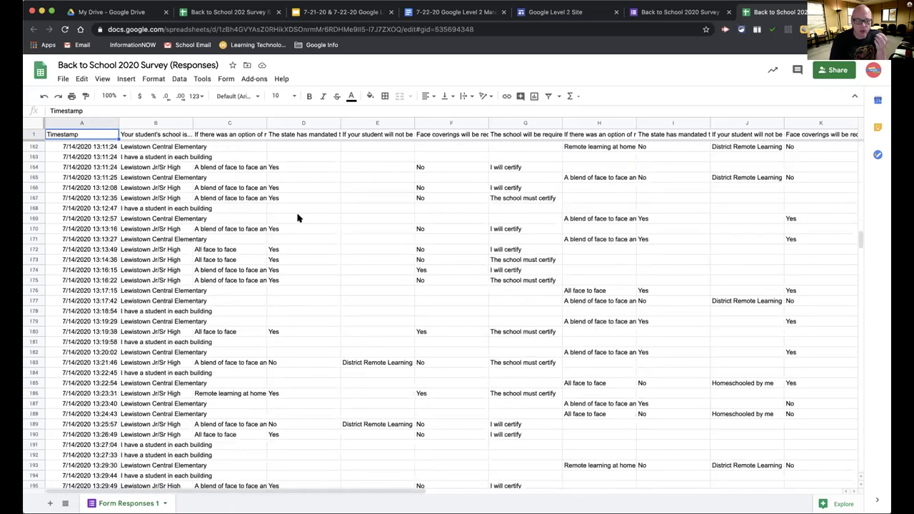
{"action": "scroll", "coordinate": [298, 218], "scroll_direction": "up", "scroll_amount": 13}
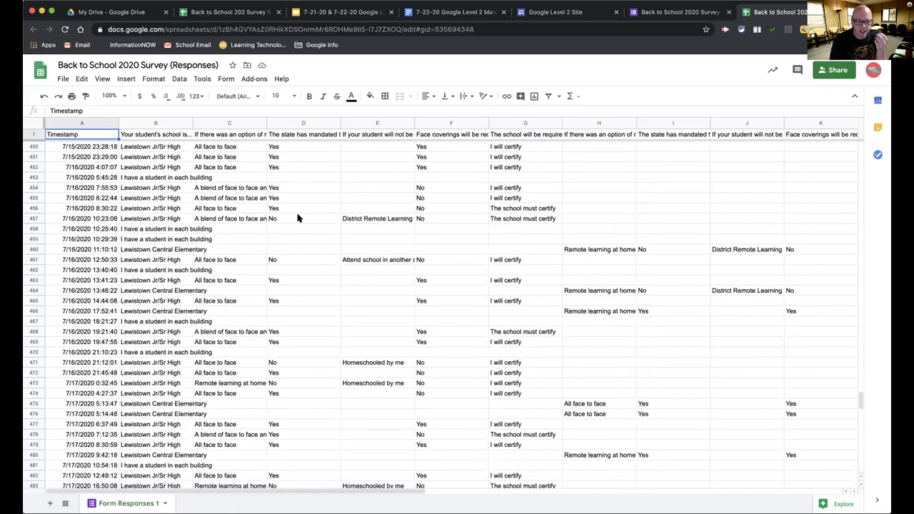
{"action": "scroll", "coordinate": [298, 218], "scroll_direction": "up", "scroll_amount": 20}
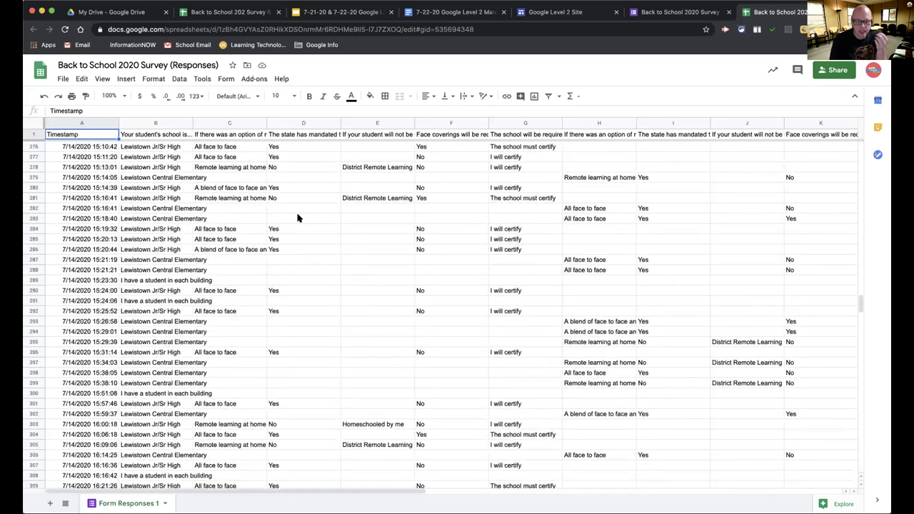
{"action": "scroll", "coordinate": [298, 218], "scroll_direction": "up", "scroll_amount": 20}
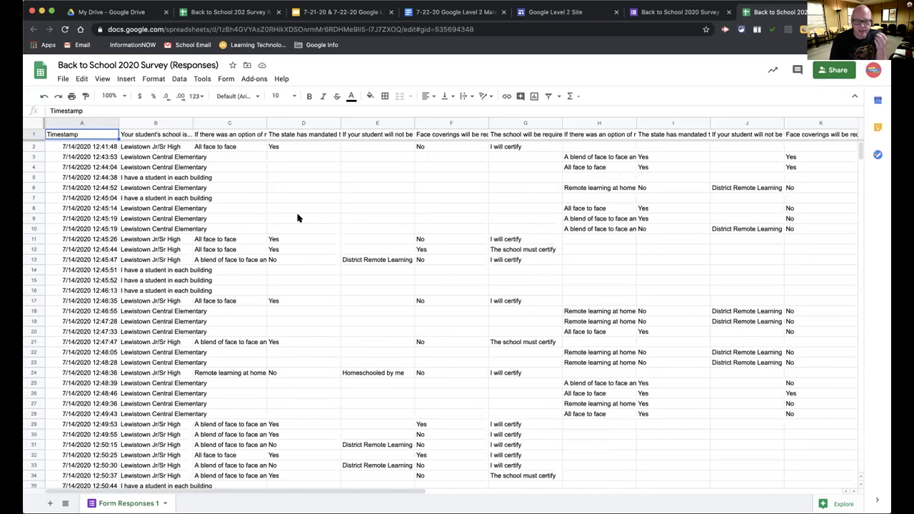
Scroll the survey's per-school response charts, then return to the Survey Results spreadsheet
{"action": "left_click", "coordinate": [657, 12]}
{"action": "scroll", "coordinate": [143, 412], "scroll_direction": "down", "scroll_amount": 5}
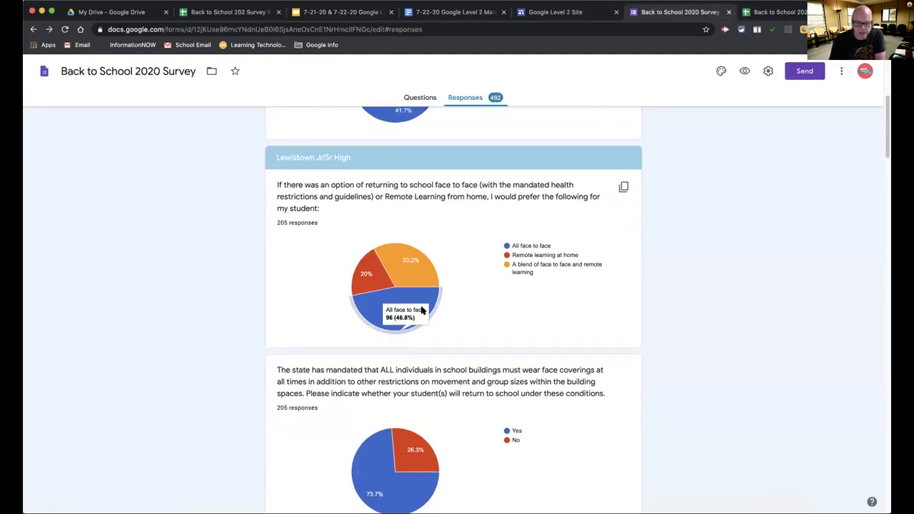
{"action": "scroll", "coordinate": [316, 370], "scroll_direction": "down", "scroll_amount": 4}
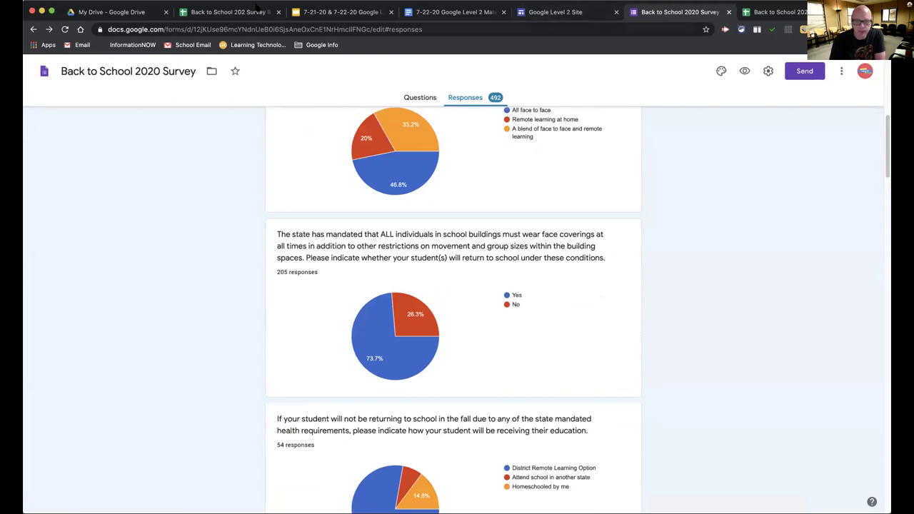
{"action": "left_click", "coordinate": [233, 12]}
{"action": "scroll", "coordinate": [461, 221], "scroll_direction": "up", "scroll_amount": 10}
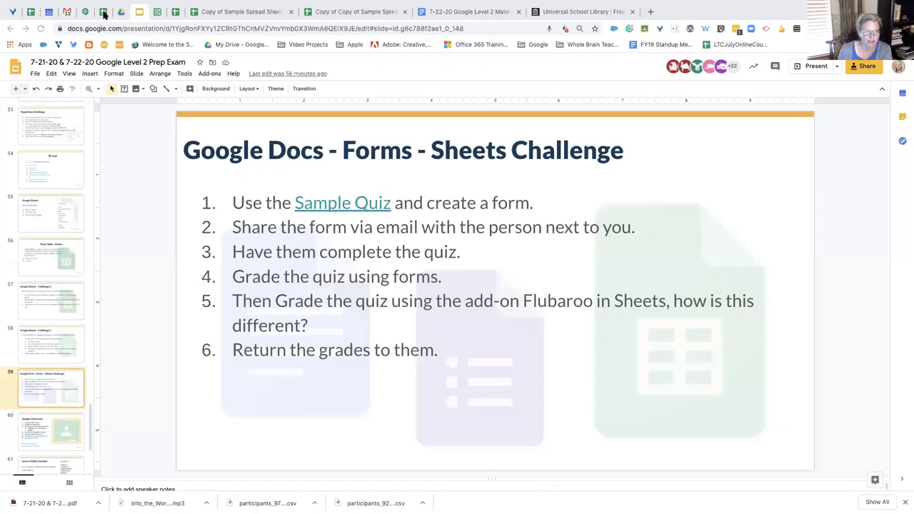
Switch to the Workshop Warm Up (Responses) spreadsheet
{"action": "left_click", "coordinate": [103, 12]}
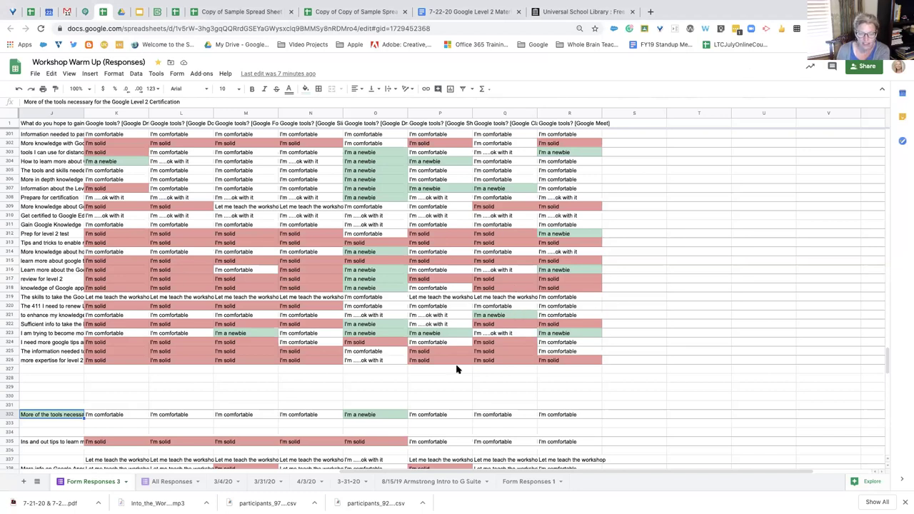
{"action": "scroll", "coordinate": [457, 369], "scroll_direction": "down", "scroll_amount": 1}
{"action": "scroll", "coordinate": [457, 369], "scroll_direction": "left", "scroll_amount": 1}
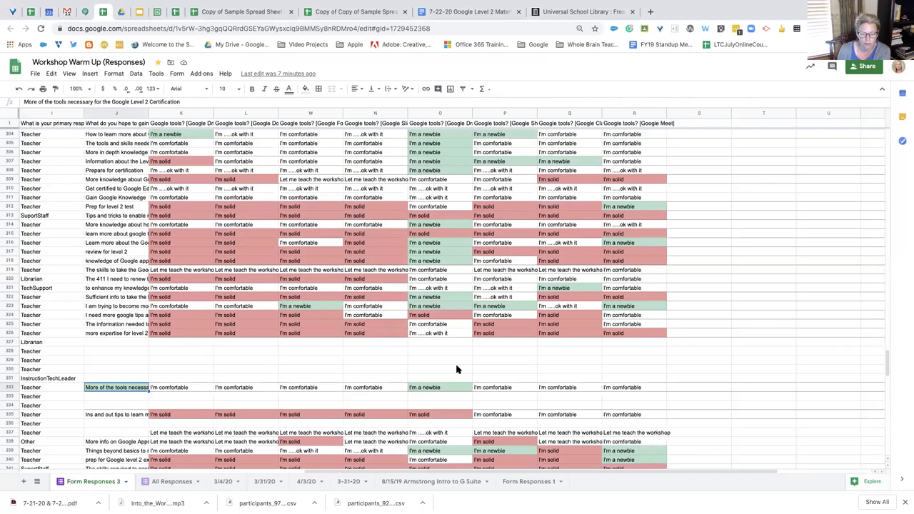
{"action": "left_click_drag", "start_coordinate": [517, 473], "coordinate": [547, 477]}
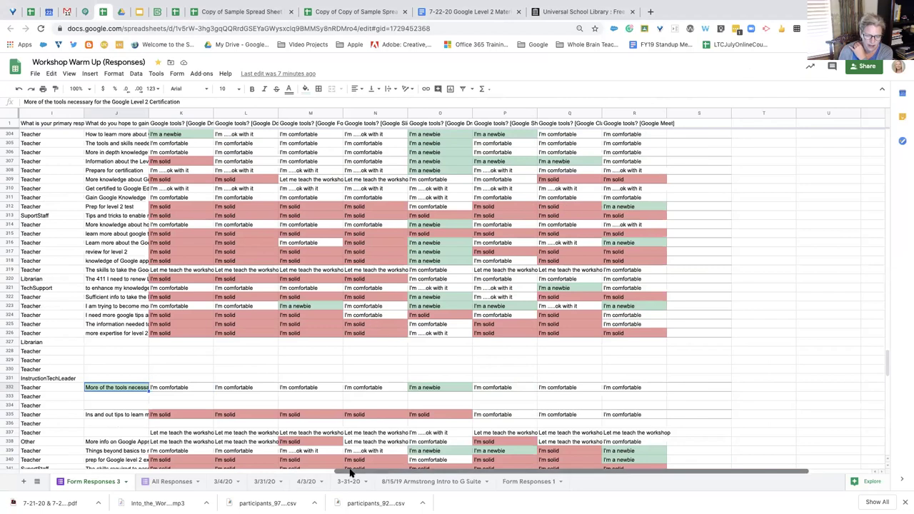
{"action": "left_click_drag", "start_coordinate": [352, 474], "coordinate": [358, 472]}
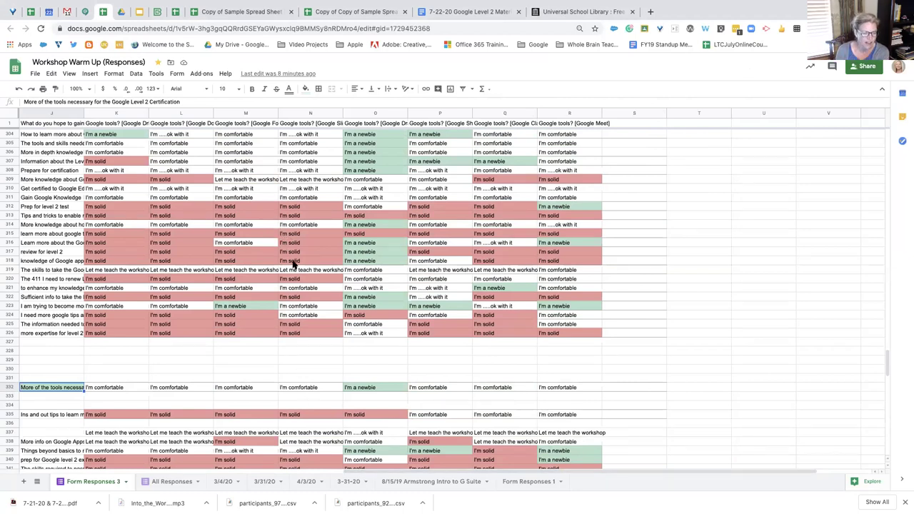
{"action": "scroll", "coordinate": [307, 291], "scroll_direction": "down", "scroll_amount": 5}
{"action": "scroll", "coordinate": [307, 291], "scroll_direction": "left", "scroll_amount": 2}
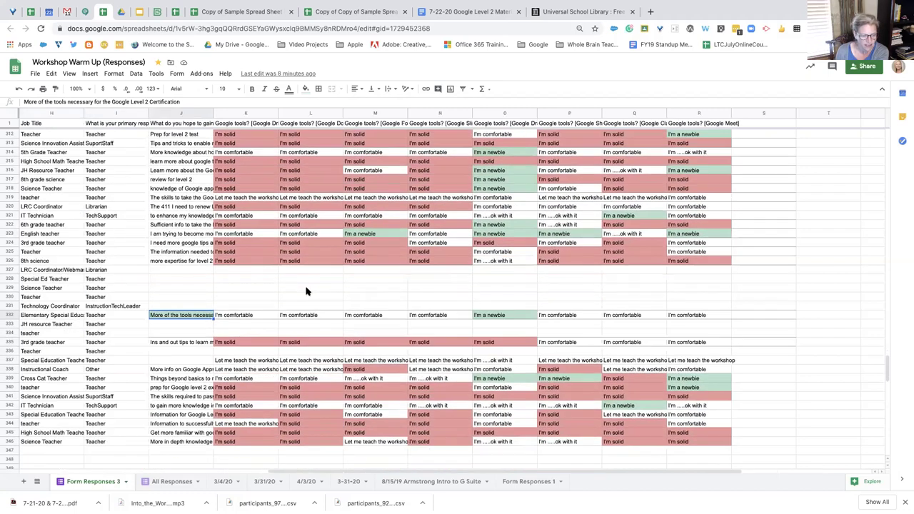
{"action": "left_click_drag", "start_coordinate": [405, 472], "coordinate": [451, 473]}
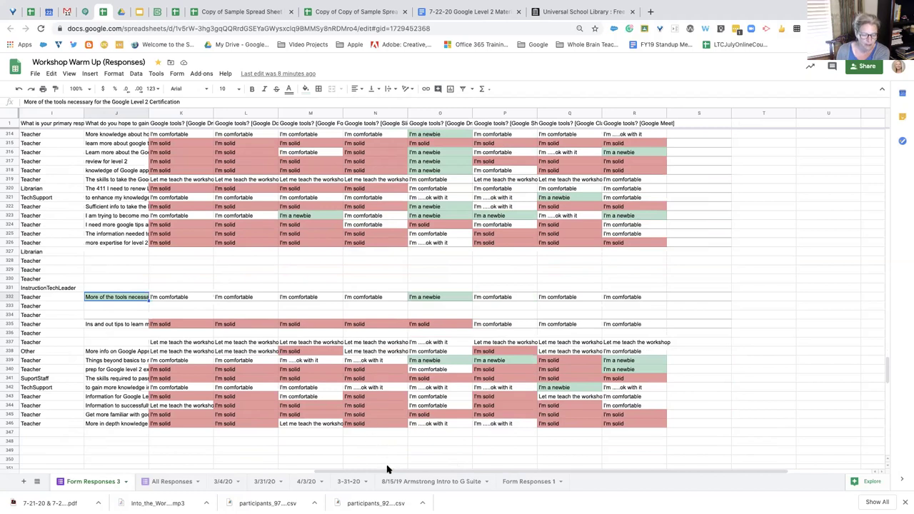
{"action": "left_click_drag", "start_coordinate": [389, 472], "coordinate": [382, 472]}
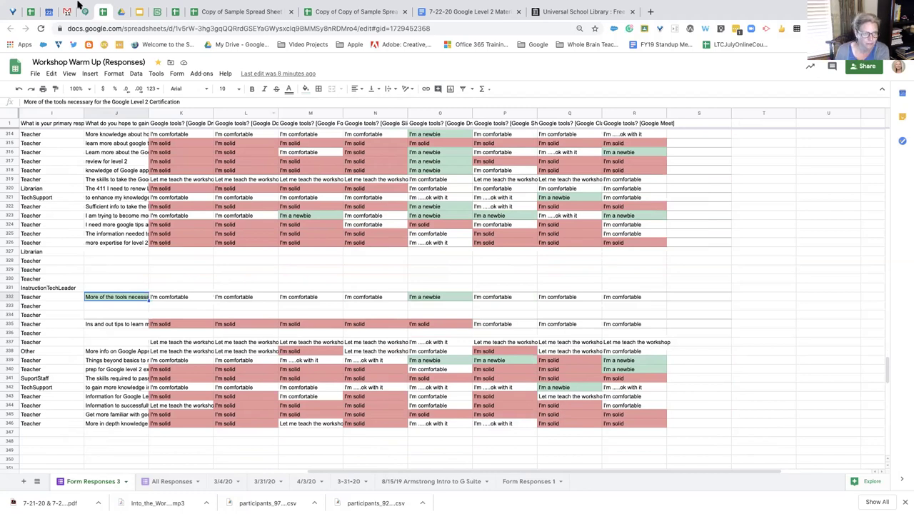
In the prep exam deck, move from Challenge 2 to slide 59, the Docs - Forms - Sheets Challenge
{"action": "left_click", "coordinate": [140, 12]}
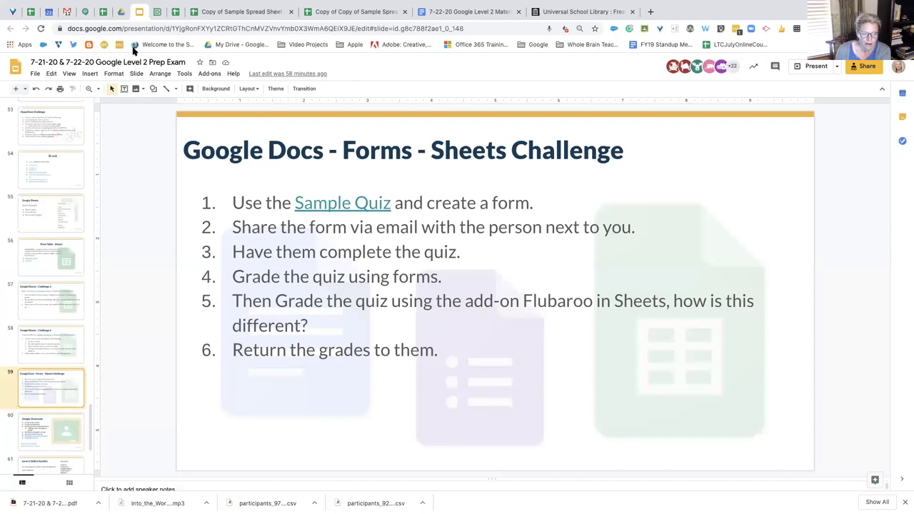
{"action": "left_click", "coordinate": [62, 333]}
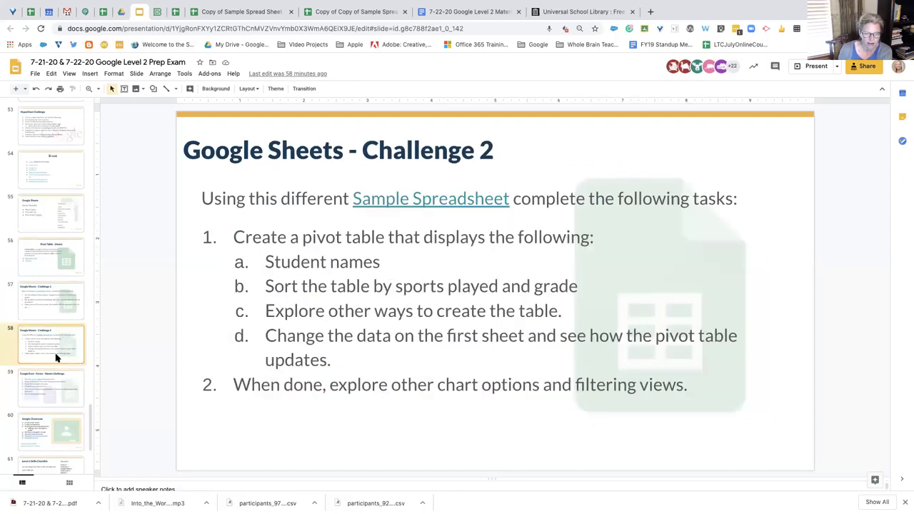
{"action": "left_click", "coordinate": [47, 305]}
{"action": "left_click", "coordinate": [55, 338]}
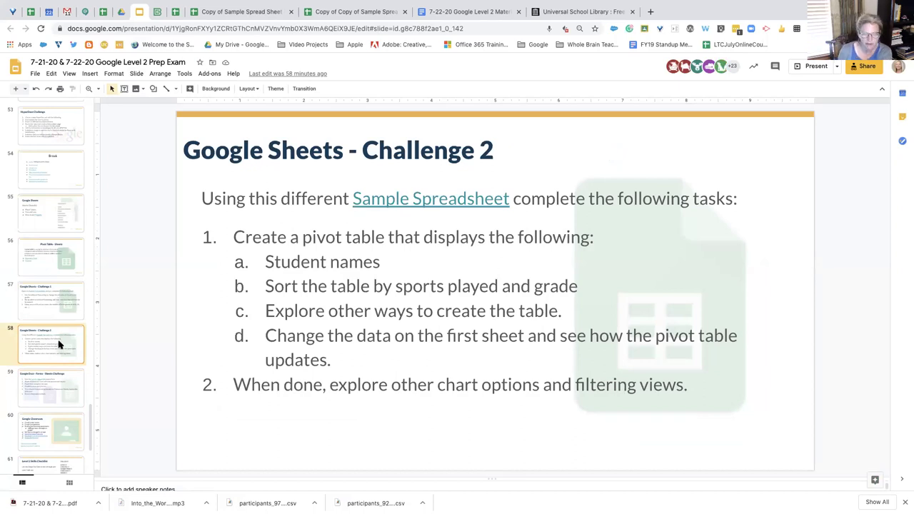
{"action": "scroll", "coordinate": [58, 345], "scroll_direction": "down", "scroll_amount": 1}
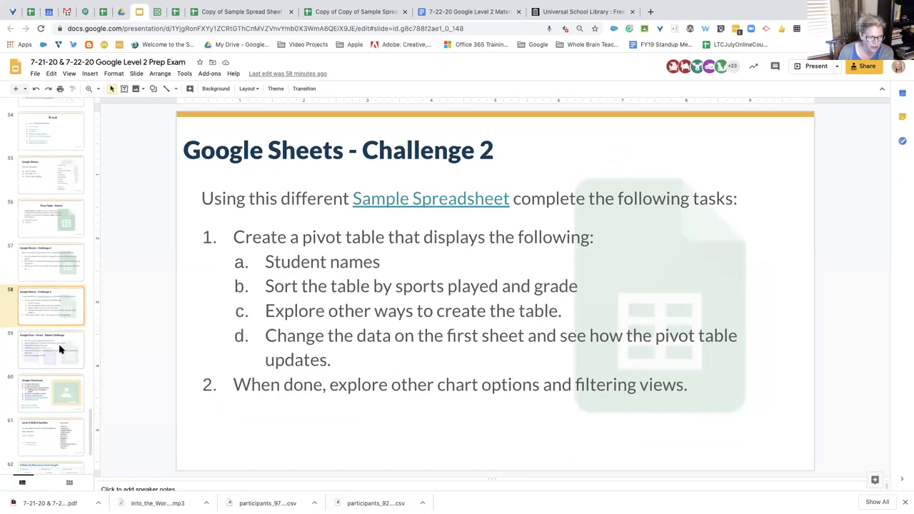
{"action": "left_click", "coordinate": [62, 346]}
{"action": "scroll", "coordinate": [63, 329], "scroll_direction": "up", "scroll_amount": 1}
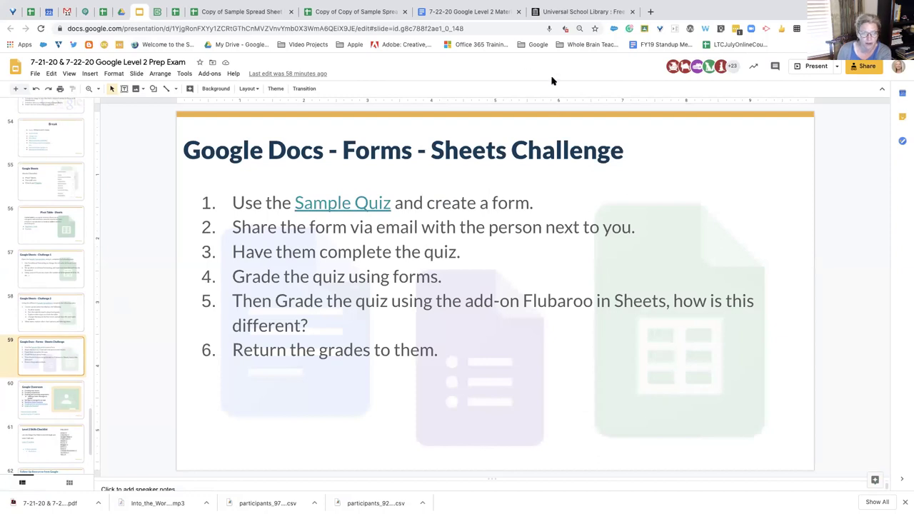
Search Drive for Forms owned by me and select the Workshop Example form
{"action": "left_click", "coordinate": [121, 11]}
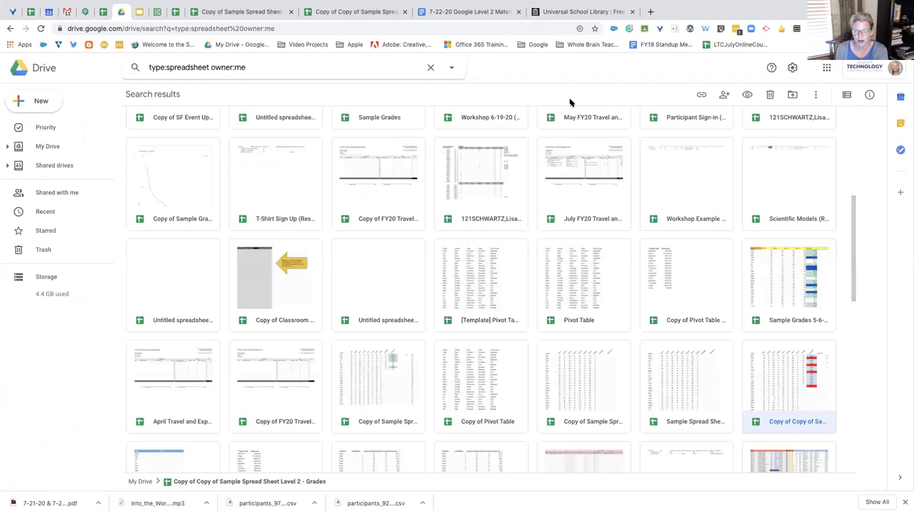
{"action": "left_click", "coordinate": [431, 67]}
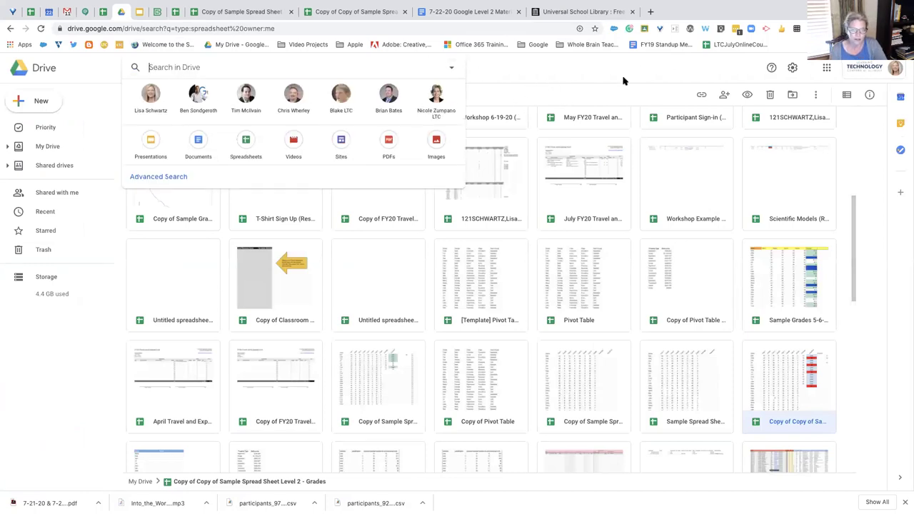
{"action": "left_click", "coordinate": [451, 67]}
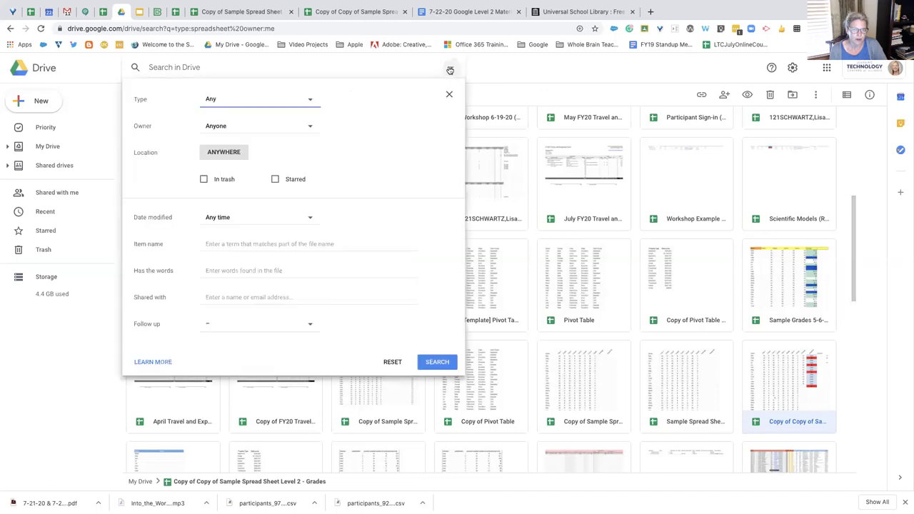
{"action": "left_click", "coordinate": [307, 96]}
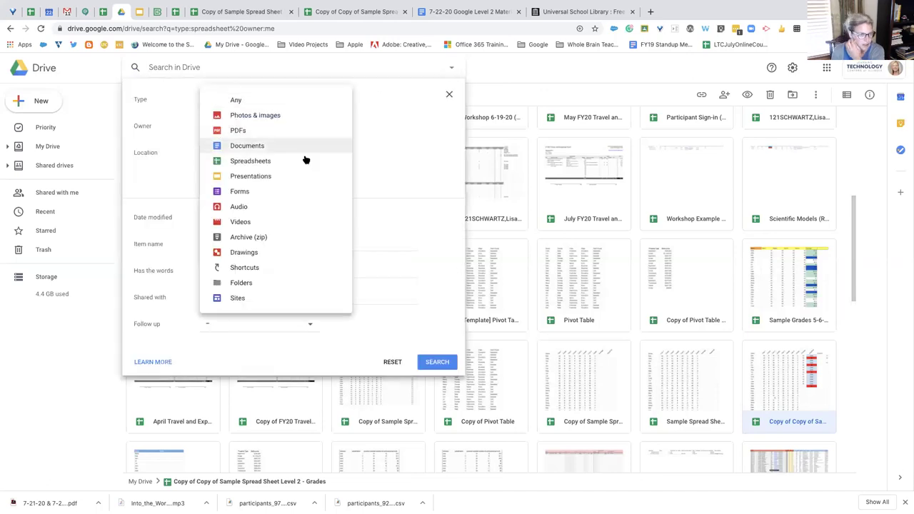
{"action": "left_click", "coordinate": [304, 193]}
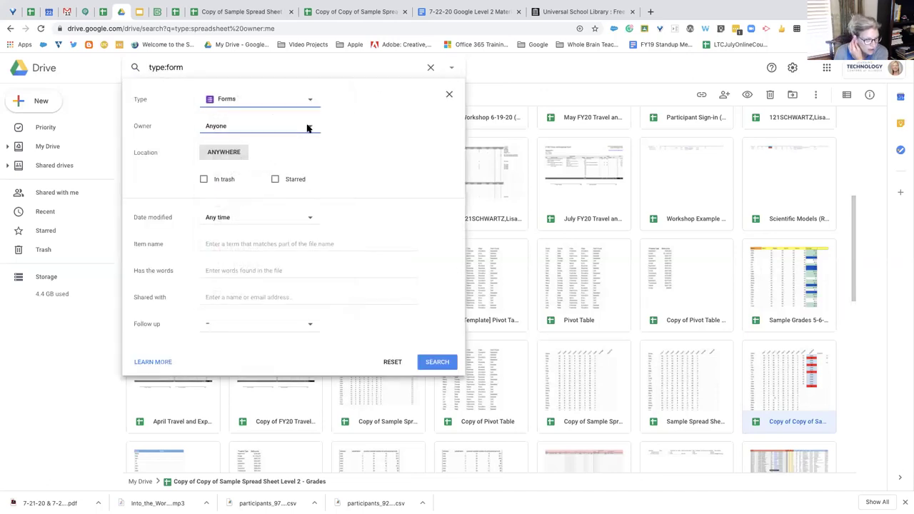
{"action": "left_click", "coordinate": [309, 127]}
{"action": "left_click", "coordinate": [301, 143]}
{"action": "left_click", "coordinate": [436, 363]}
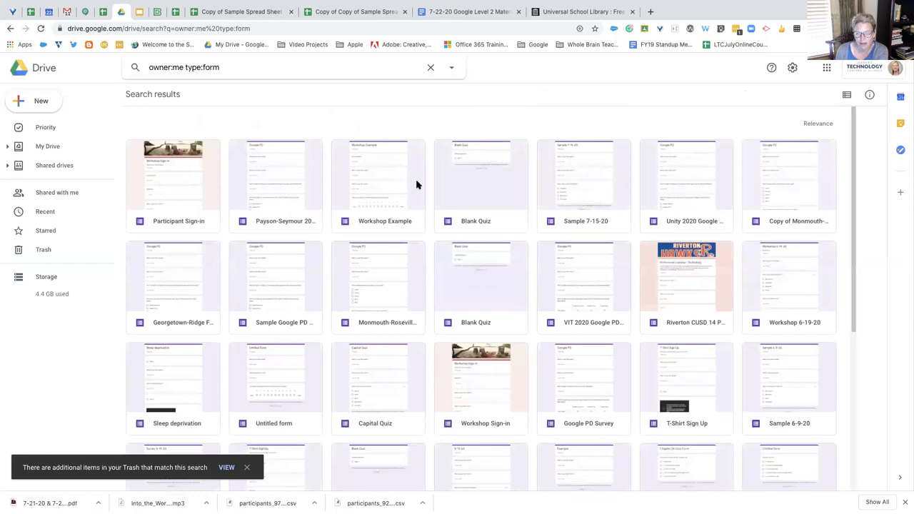
{"action": "left_click", "coordinate": [404, 181]}
Open the Workshop Example form and select its 'What is your first name?' question
{"action": "double_click", "coordinate": [404, 181]}
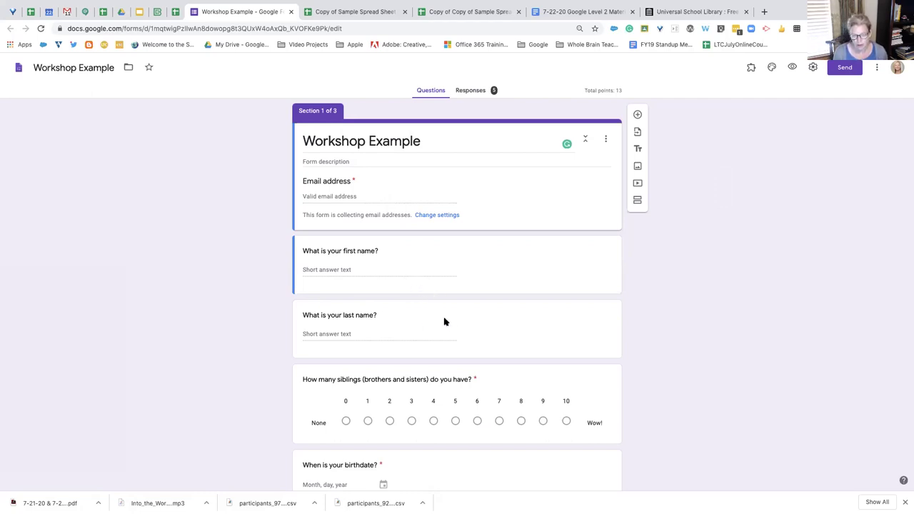
{"action": "left_click", "coordinate": [555, 269]}
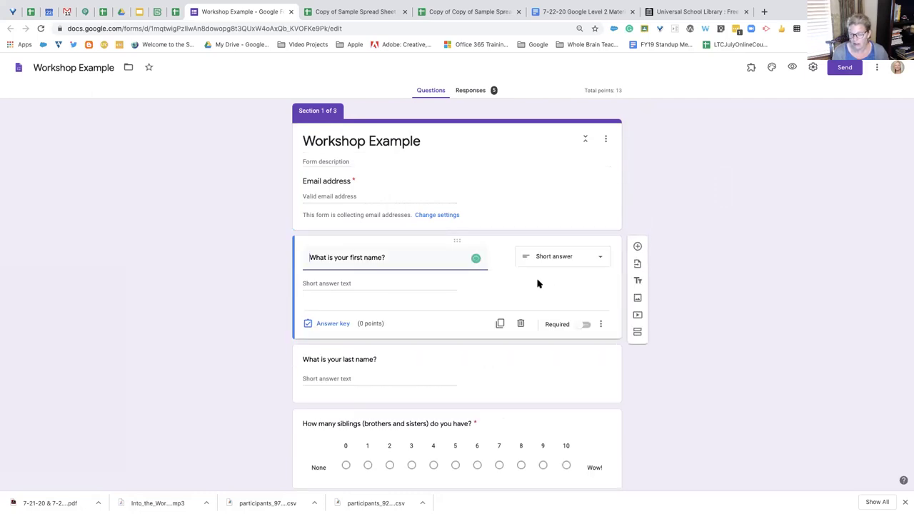
Insert a new question below the first-name question, keeping the Multiple choice type
{"action": "left_click", "coordinate": [637, 247]}
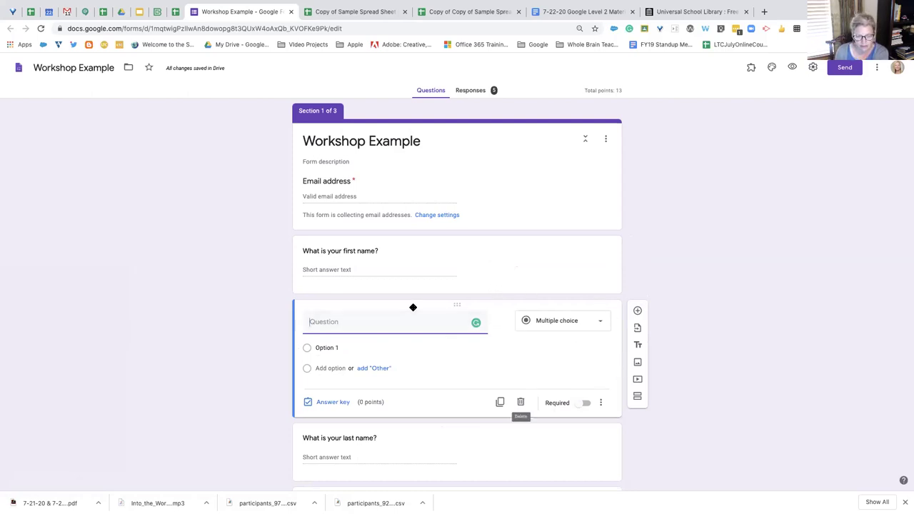
{"action": "left_click", "coordinate": [600, 323]}
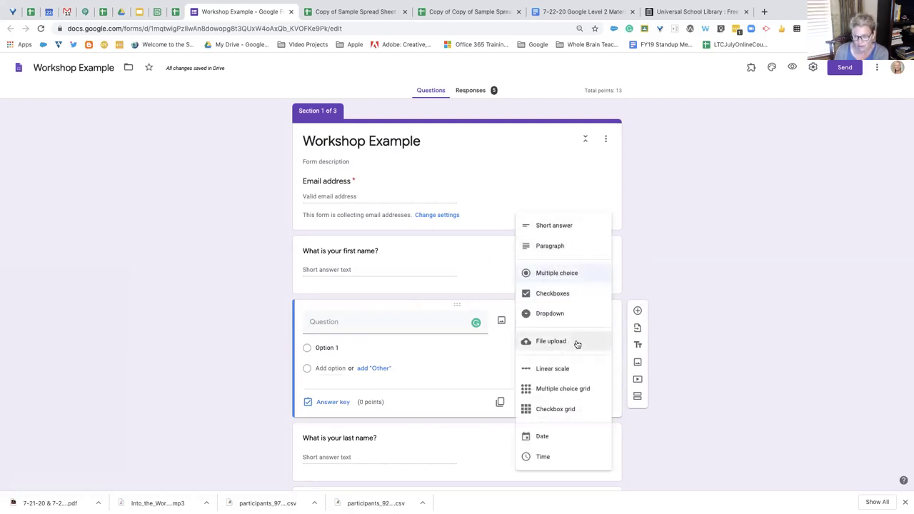
{"action": "left_click", "coordinate": [496, 334]}
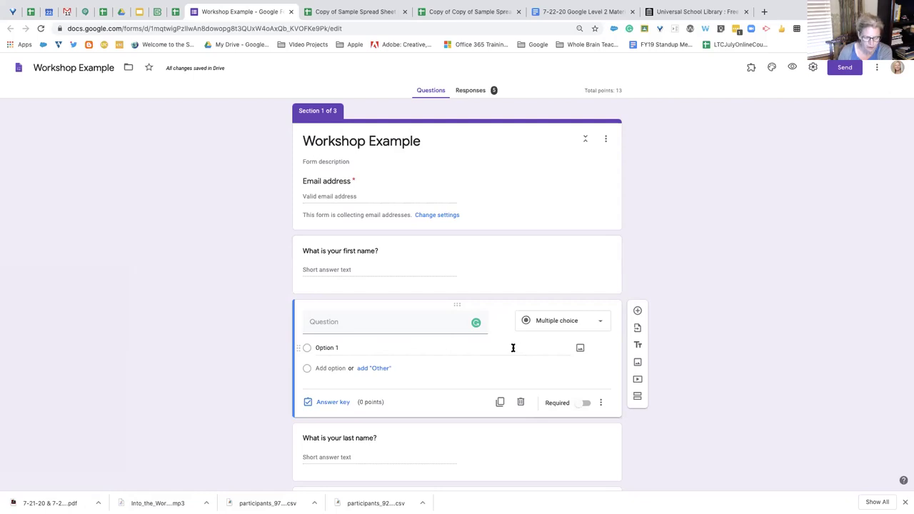
Title the new question 'What day is it?' and add Monday through Sunday as its seven options
{"action": "left_click", "coordinate": [407, 326]}
{"action": "type", "text": "What w"}
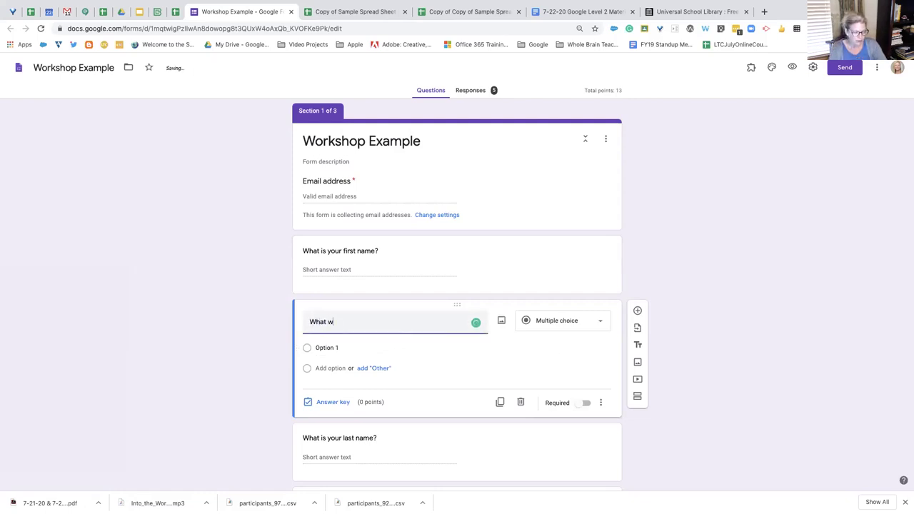
{"action": "key", "text": "BackSpace"}
{"action": "type", "text": "day is it?"}
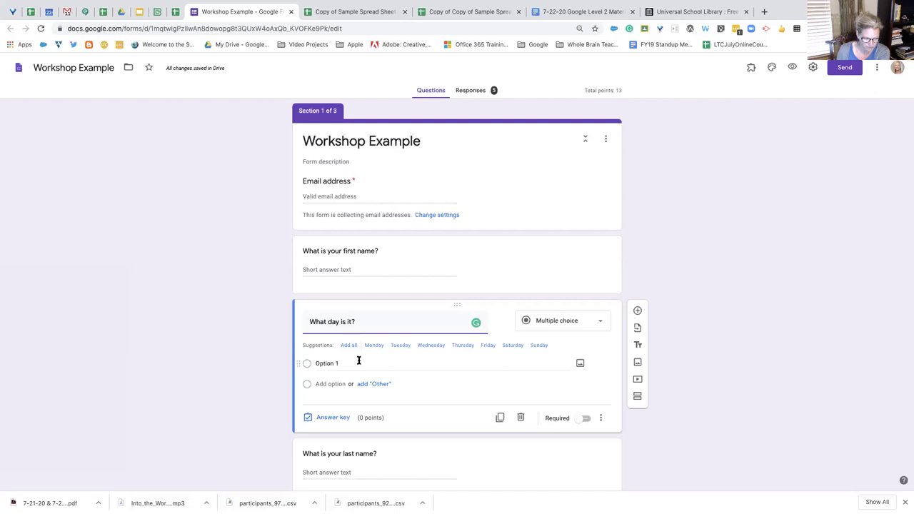
{"action": "left_click", "coordinate": [349, 345]}
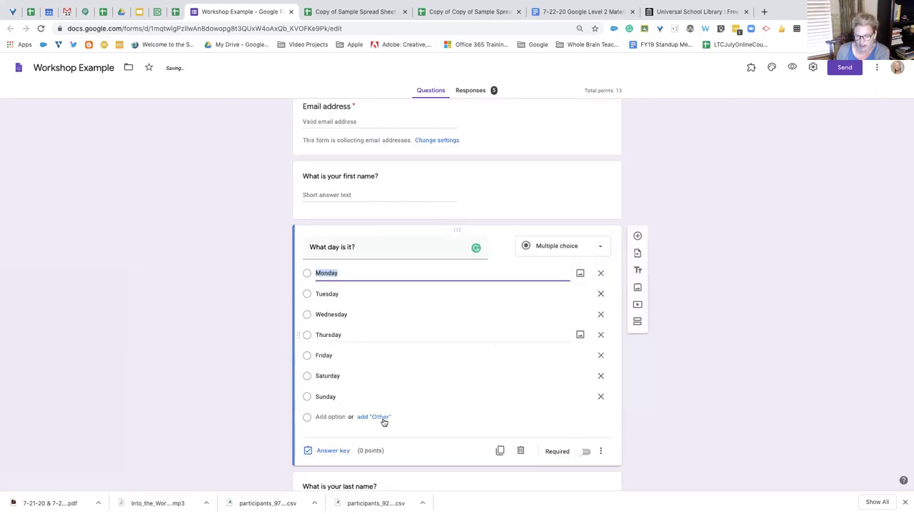
Switch 'What day is it?' to Checkboxes, then bring up the Import questions panel
{"action": "left_click", "coordinate": [602, 223]}
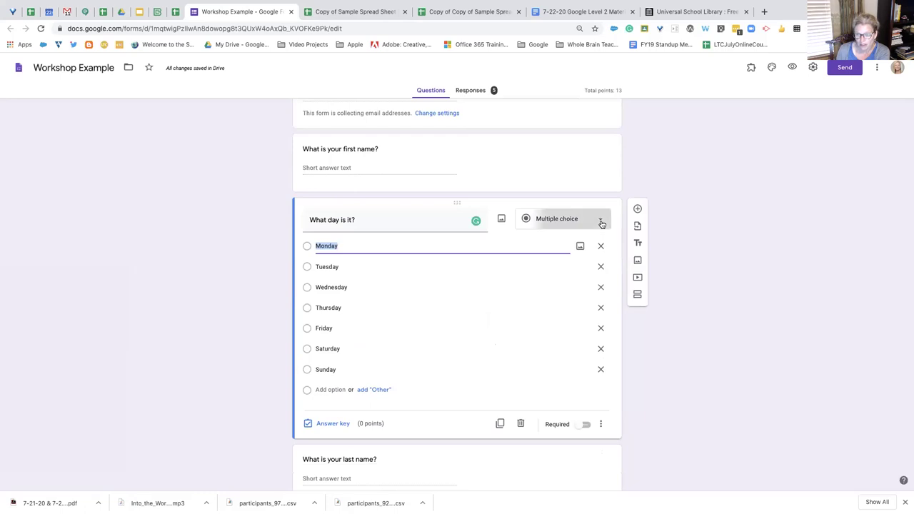
{"action": "left_click", "coordinate": [530, 241]}
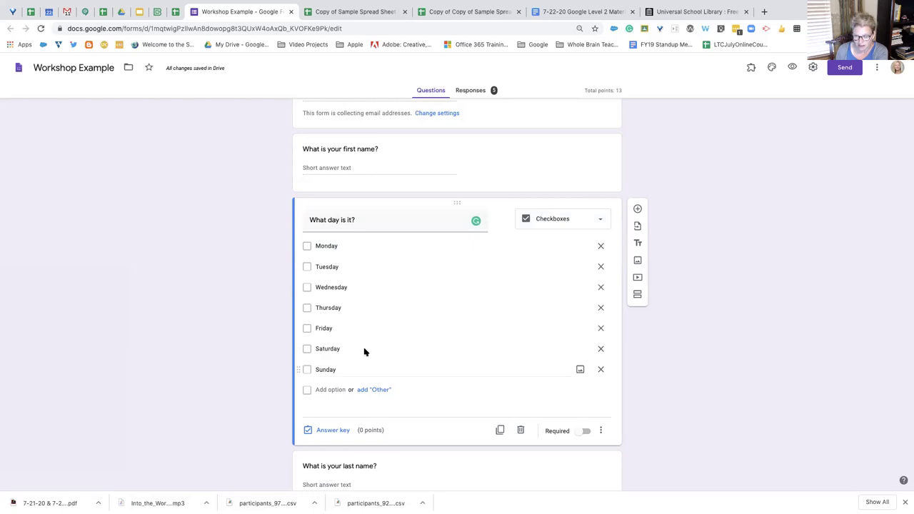
{"action": "left_click", "coordinate": [600, 219]}
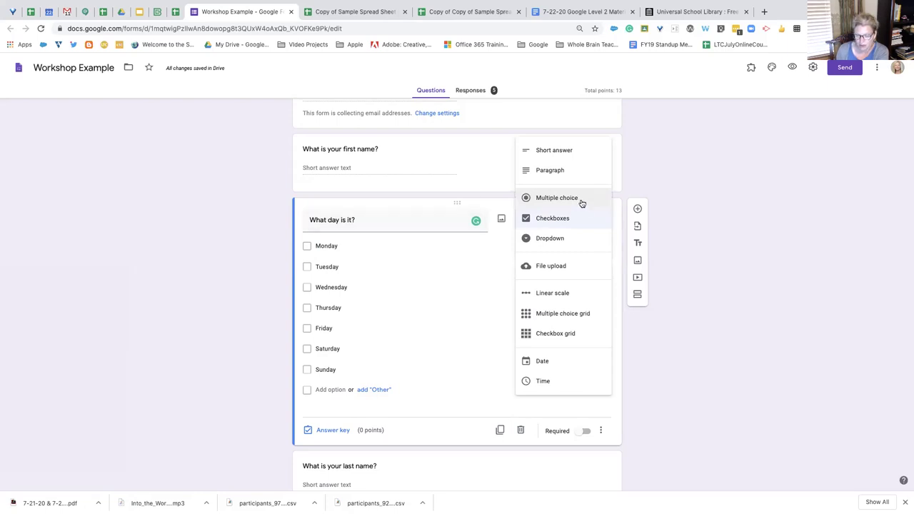
{"action": "left_click", "coordinate": [465, 245]}
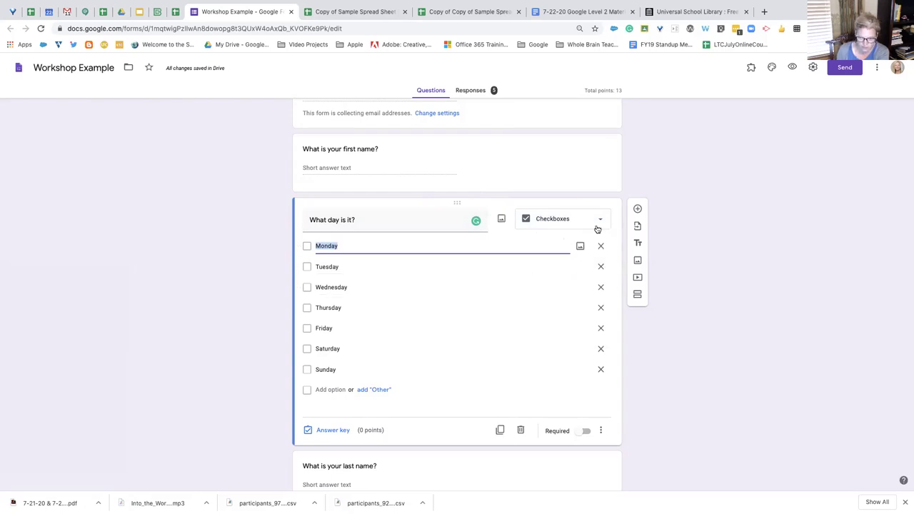
{"action": "left_click", "coordinate": [639, 227]}
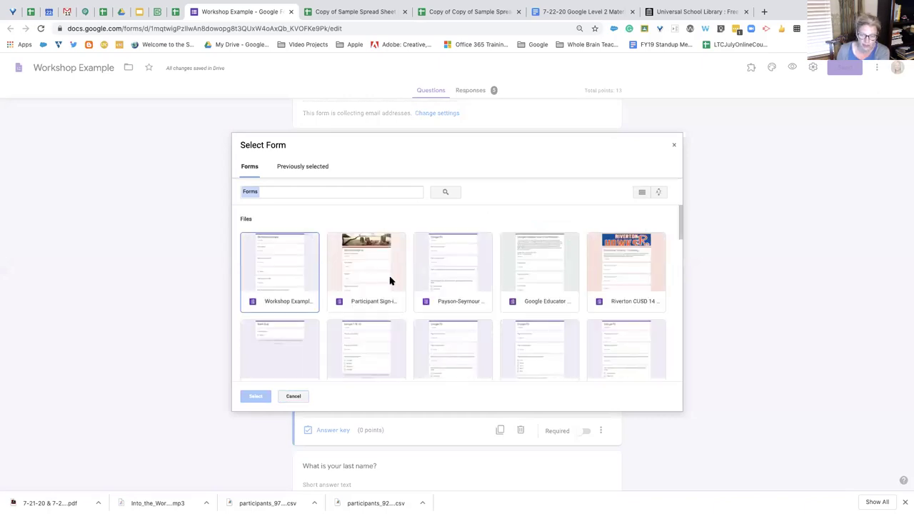
Select the Participant Sign-in form and tick its first-name and last-name questions for import
{"action": "scroll", "coordinate": [389, 280], "scroll_direction": "down", "scroll_amount": 3}
{"action": "scroll", "coordinate": [389, 279], "scroll_direction": "down", "scroll_amount": 1}
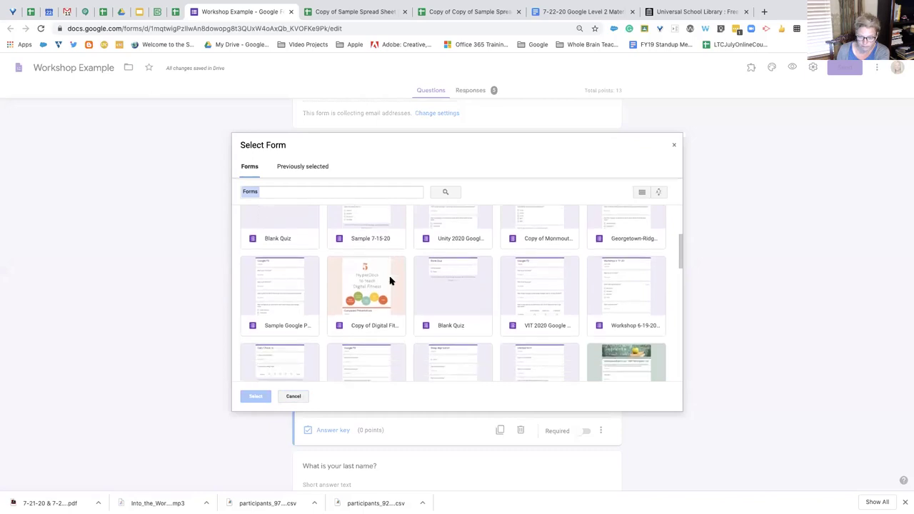
{"action": "scroll", "coordinate": [390, 279], "scroll_direction": "up", "scroll_amount": 5}
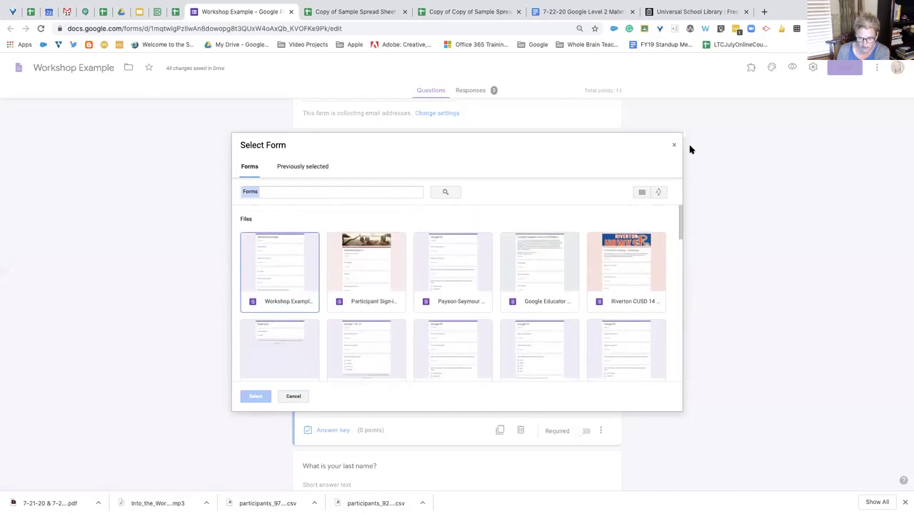
{"action": "left_click", "coordinate": [370, 267]}
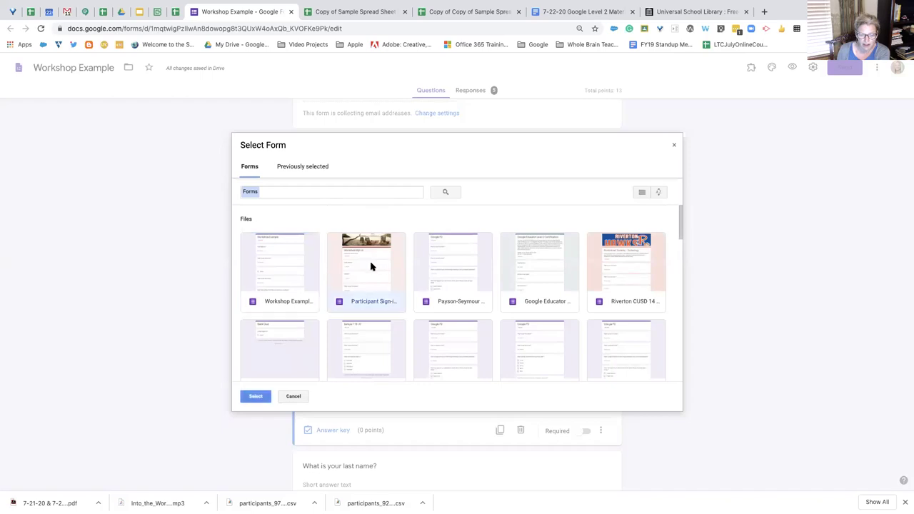
{"action": "left_click", "coordinate": [247, 398]}
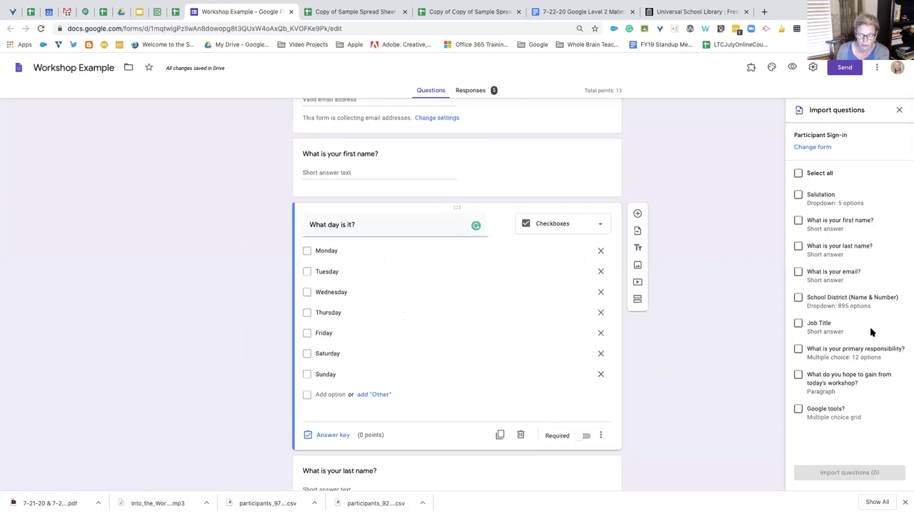
{"action": "left_click", "coordinate": [798, 221]}
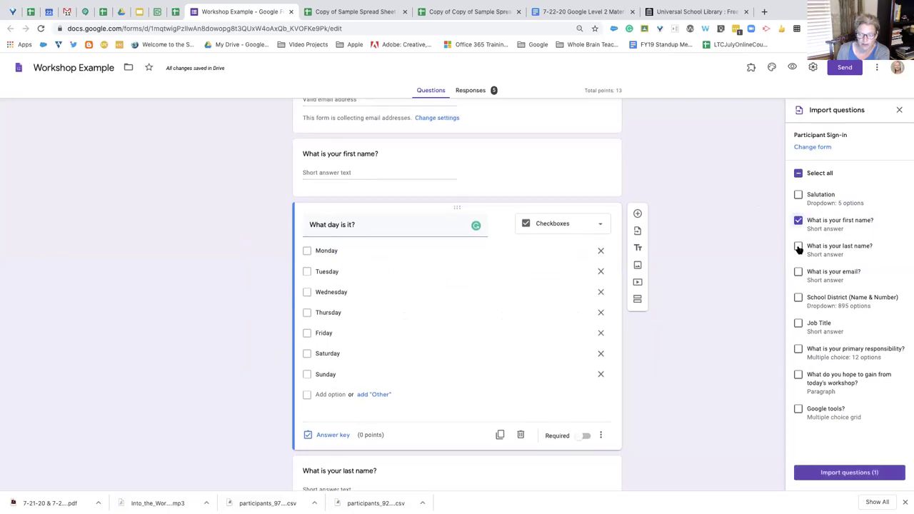
{"action": "left_click", "coordinate": [798, 247]}
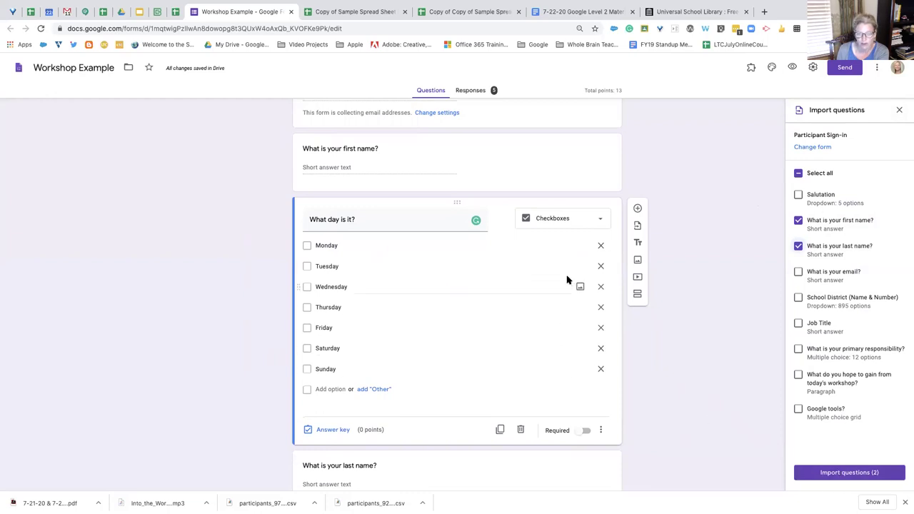
Close the importer without importing anything and delete the 'What day is it?' question
{"action": "left_click", "coordinate": [898, 110]}
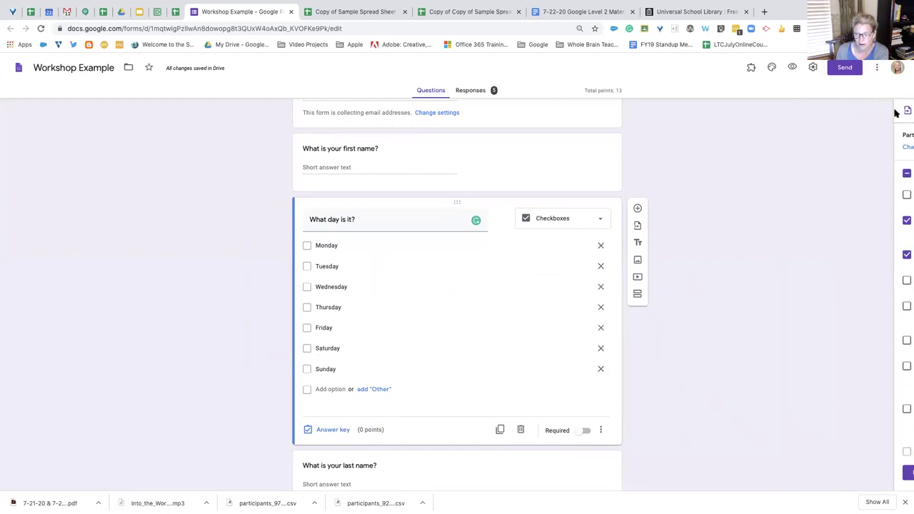
{"action": "left_click", "coordinate": [520, 430]}
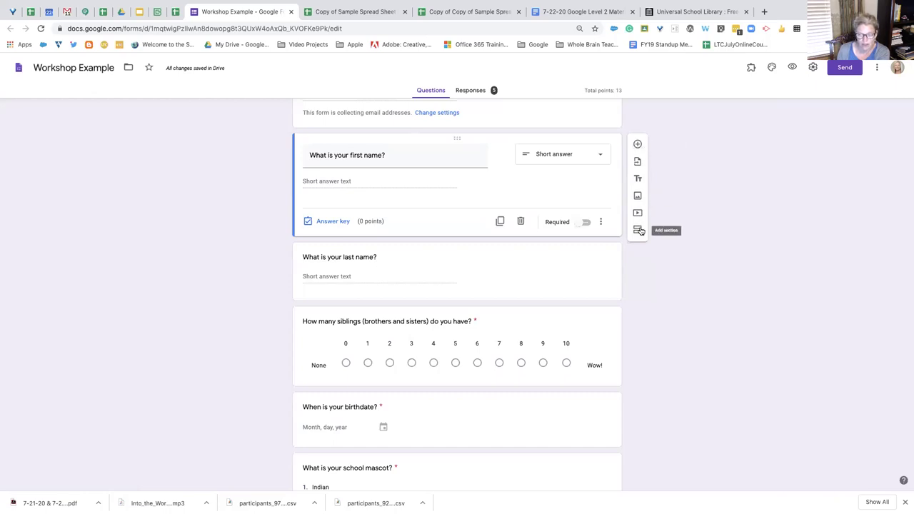
{"action": "scroll", "coordinate": [524, 266], "scroll_direction": "down", "scroll_amount": 1}
{"action": "scroll", "coordinate": [524, 266], "scroll_direction": "down", "scroll_amount": 10}
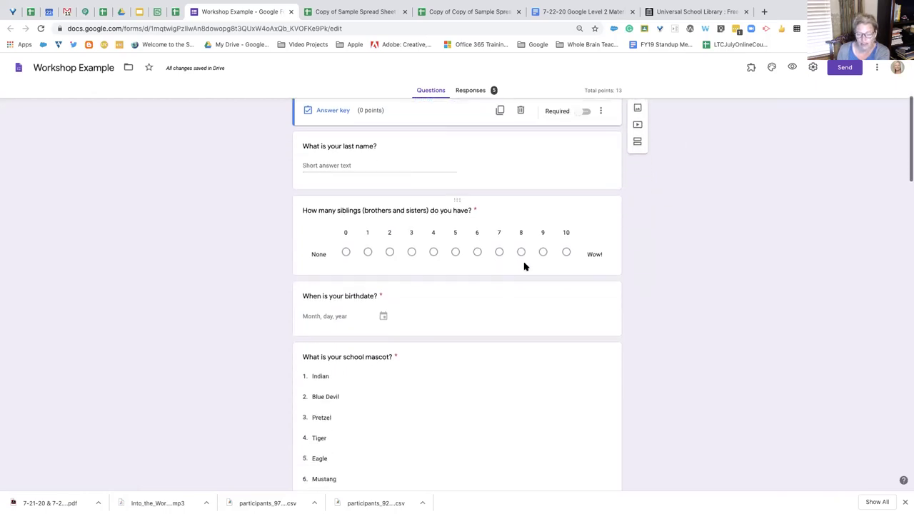
{"action": "scroll", "coordinate": [524, 266], "scroll_direction": "down", "scroll_amount": 5}
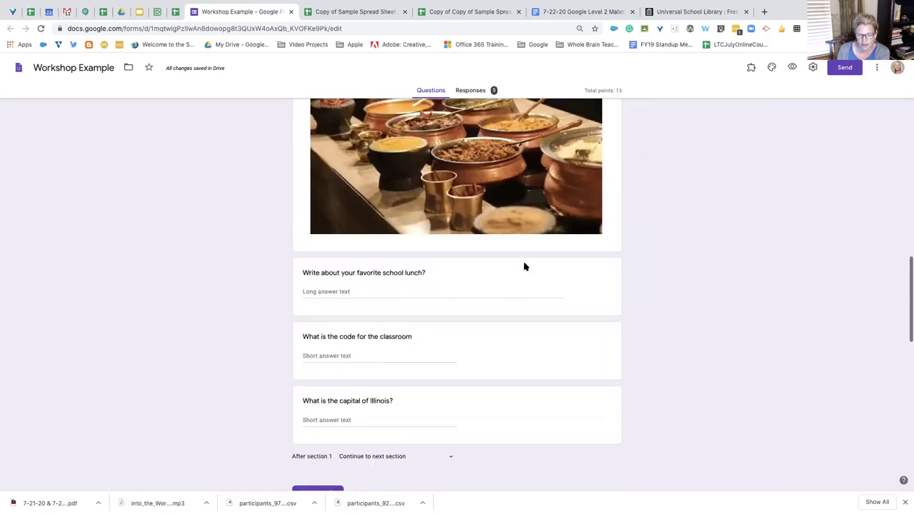
{"action": "scroll", "coordinate": [524, 266], "scroll_direction": "up", "scroll_amount": 3}
{"action": "scroll", "coordinate": [524, 265], "scroll_direction": "down", "scroll_amount": 4}
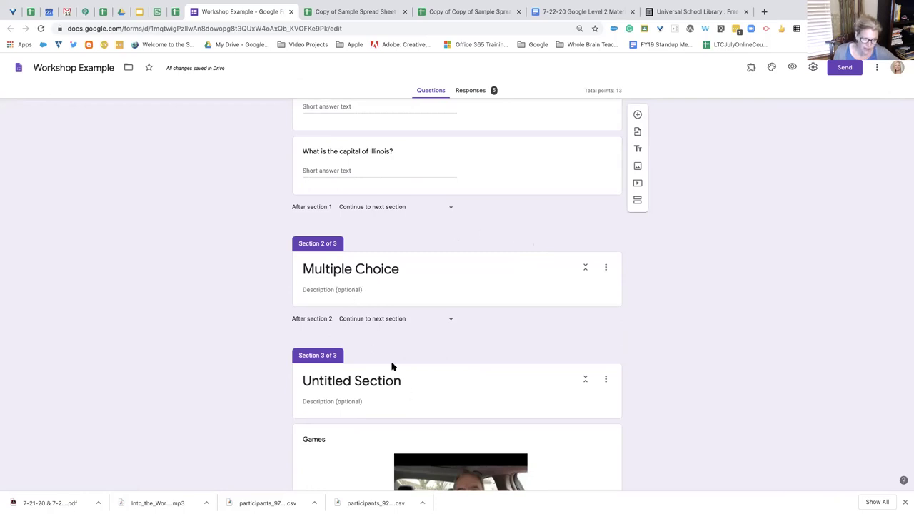
{"action": "scroll", "coordinate": [399, 314], "scroll_direction": "up", "scroll_amount": 2}
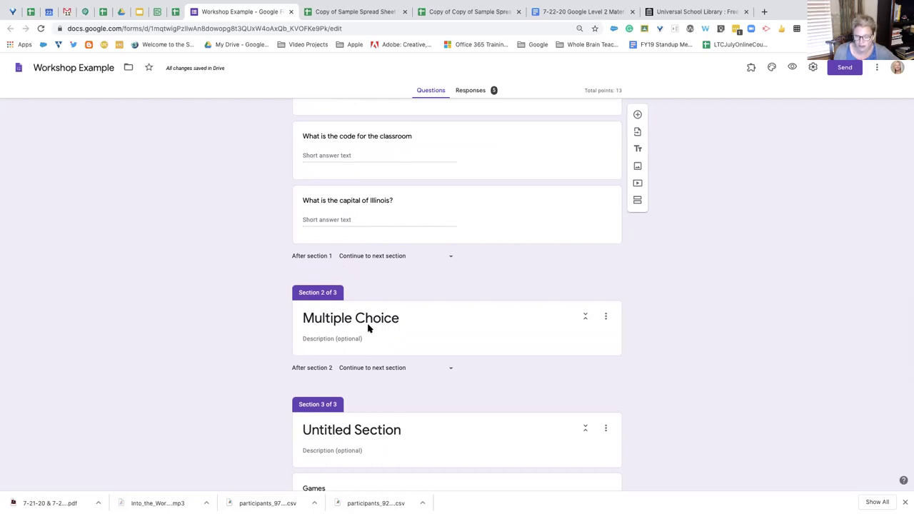
{"action": "scroll", "coordinate": [368, 325], "scroll_direction": "down", "scroll_amount": 5}
{"action": "scroll", "coordinate": [368, 325], "scroll_direction": "up", "scroll_amount": 4}
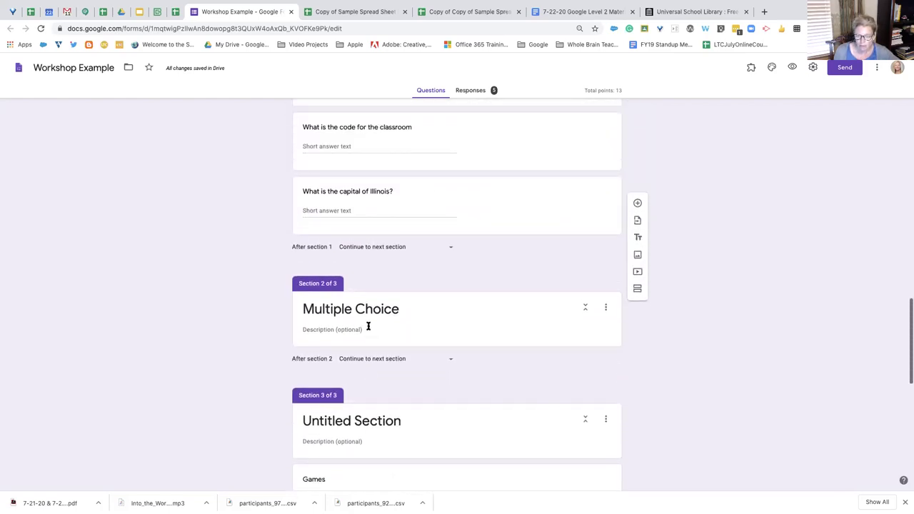
{"action": "scroll", "coordinate": [368, 326], "scroll_direction": "down", "scroll_amount": 3}
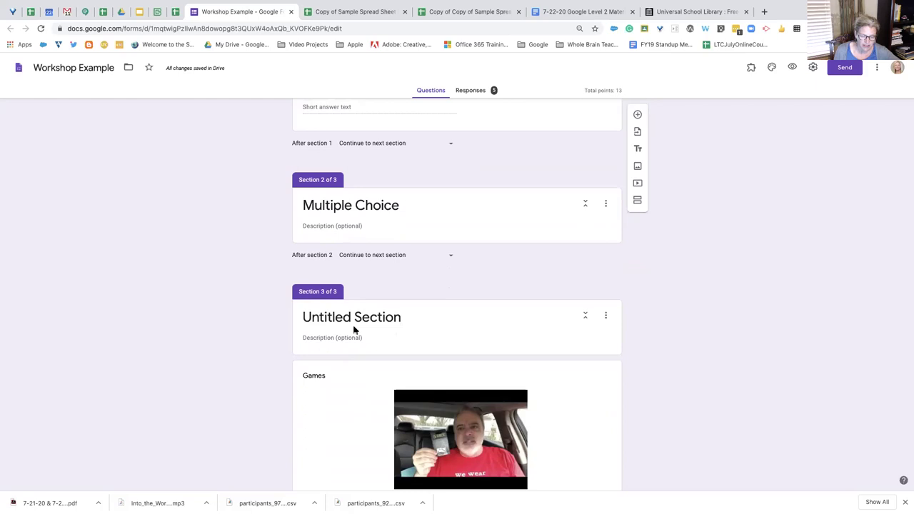
{"action": "scroll", "coordinate": [353, 330], "scroll_direction": "down", "scroll_amount": 3}
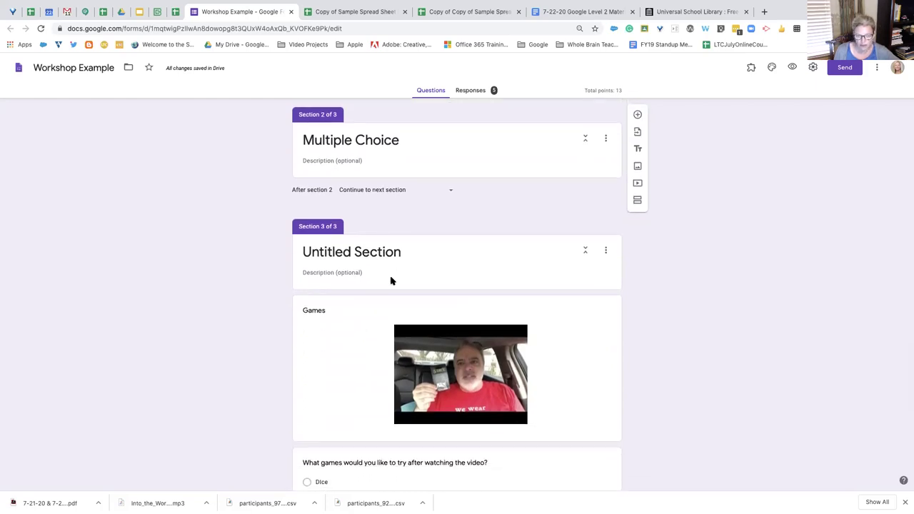
Retitle Section 3 'Videos' in place of Untitled Section
{"action": "left_click", "coordinate": [388, 252]}
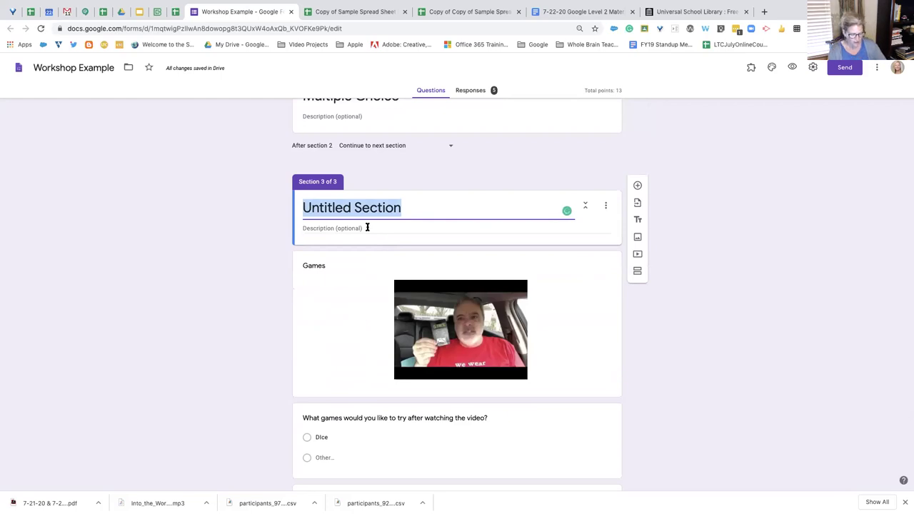
{"action": "type", "text": "Videos"}
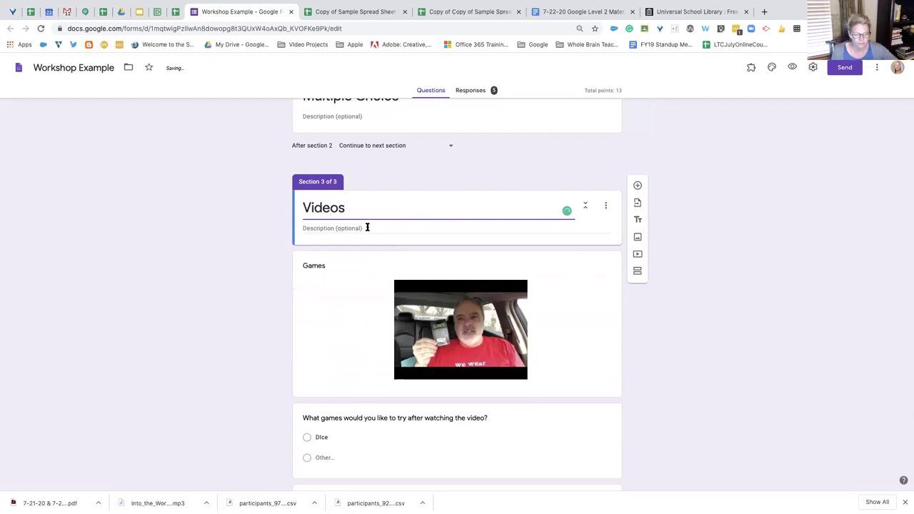
{"action": "left_click", "coordinate": [465, 315]}
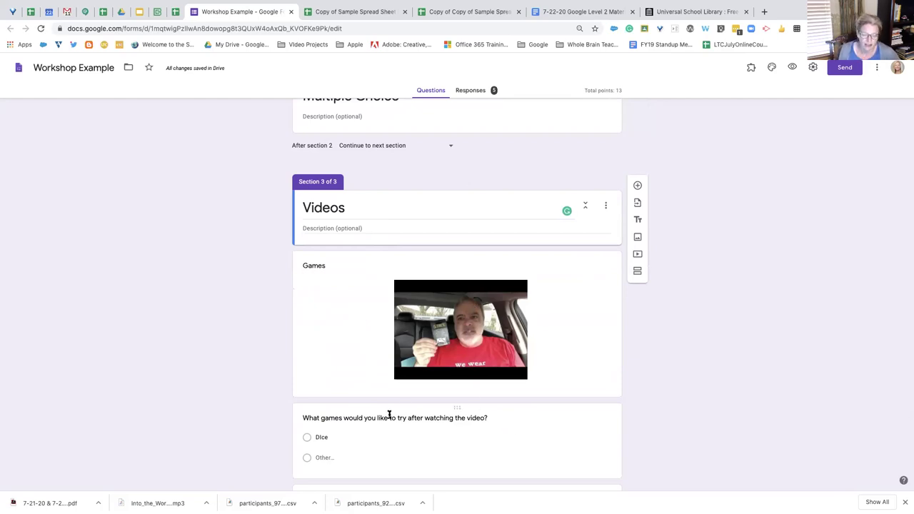
Scroll through the Videos section and select the photo-upload question
{"action": "scroll", "coordinate": [434, 426], "scroll_direction": "down", "scroll_amount": 2}
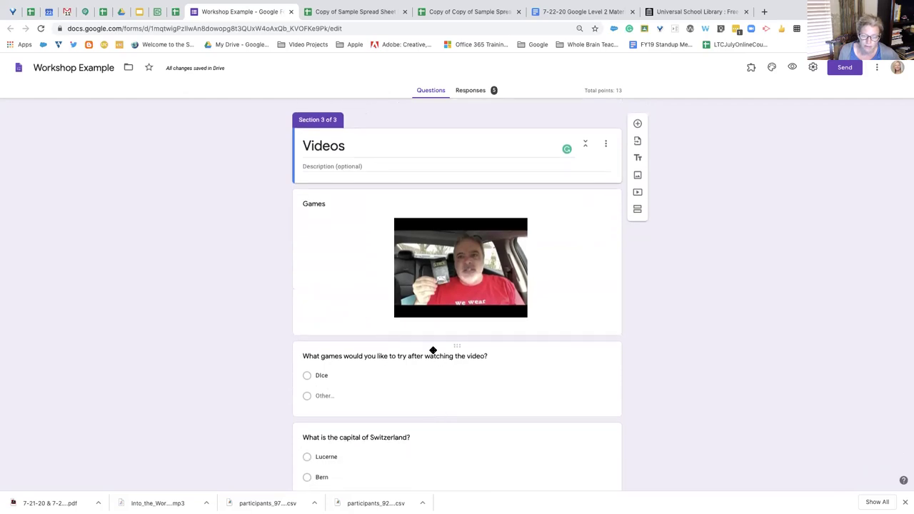
{"action": "scroll", "coordinate": [386, 408], "scroll_direction": "down", "scroll_amount": 4}
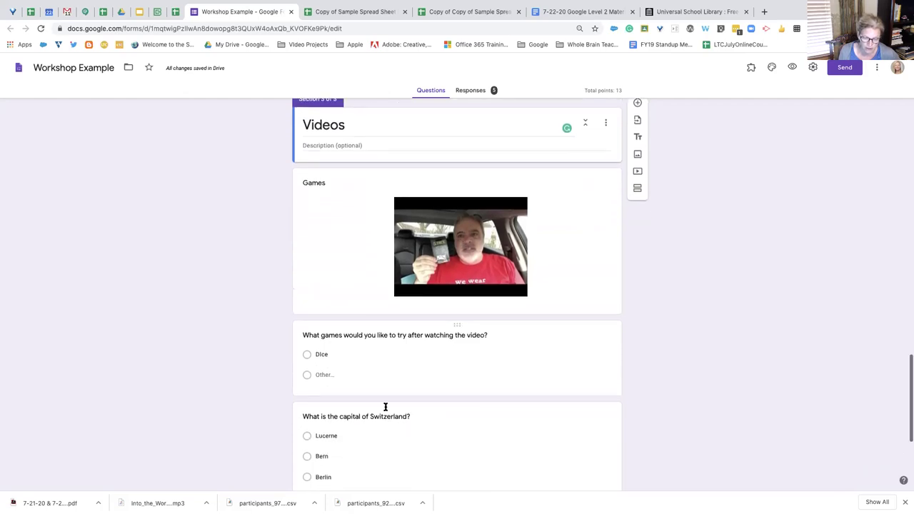
{"action": "scroll", "coordinate": [385, 409], "scroll_direction": "down", "scroll_amount": 3}
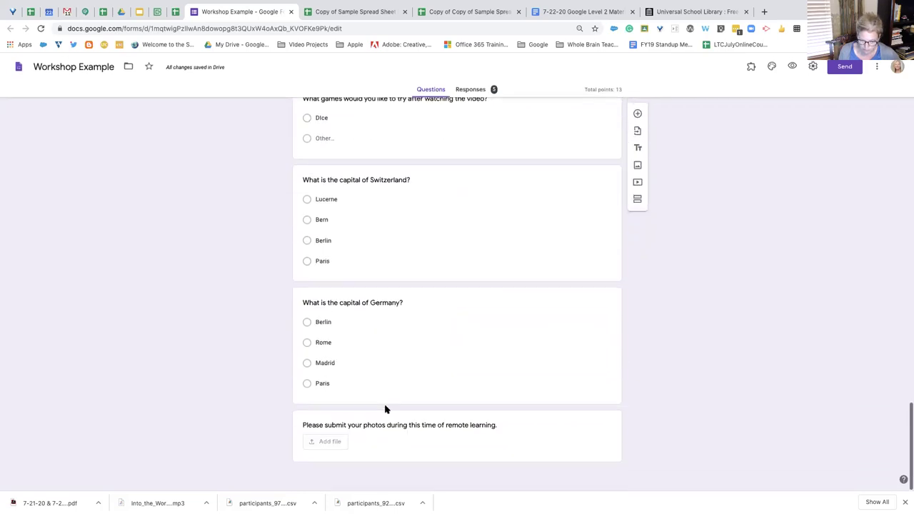
{"action": "scroll", "coordinate": [389, 408], "scroll_direction": "up", "scroll_amount": 5}
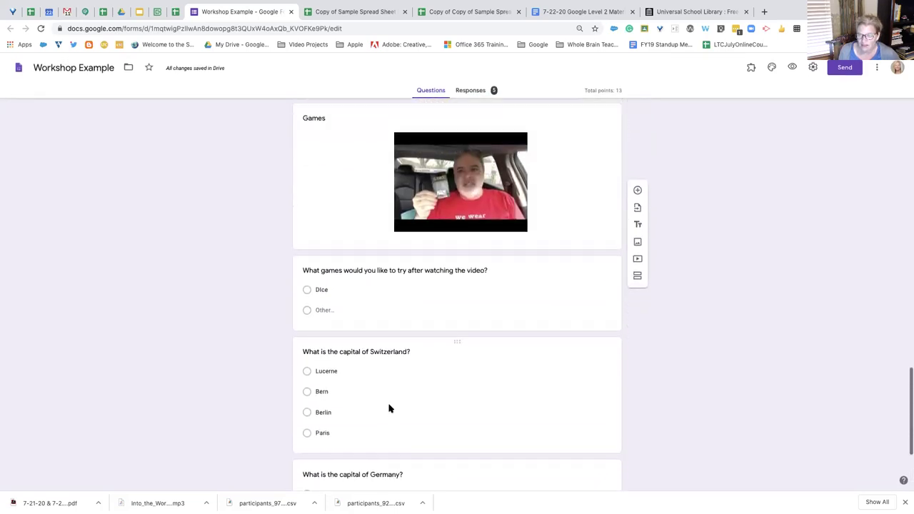
{"action": "scroll", "coordinate": [428, 429], "scroll_direction": "down", "scroll_amount": 5}
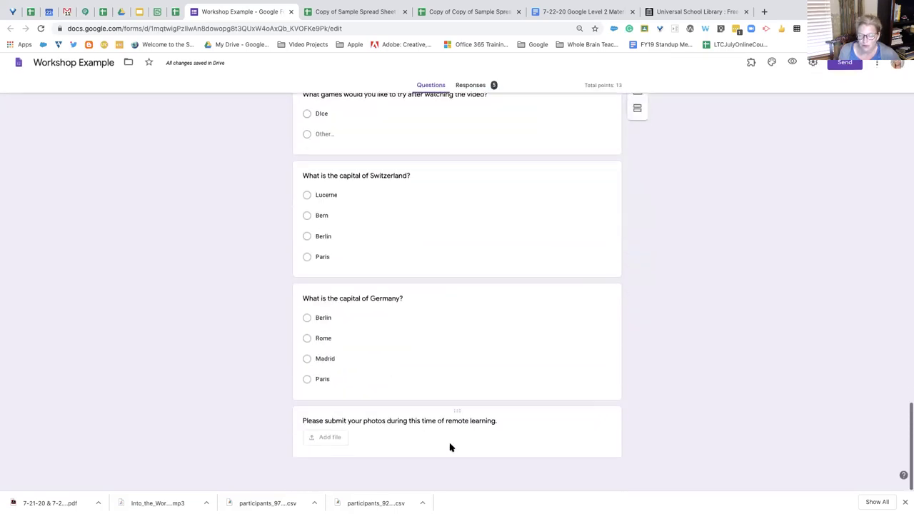
{"action": "left_click", "coordinate": [519, 434]}
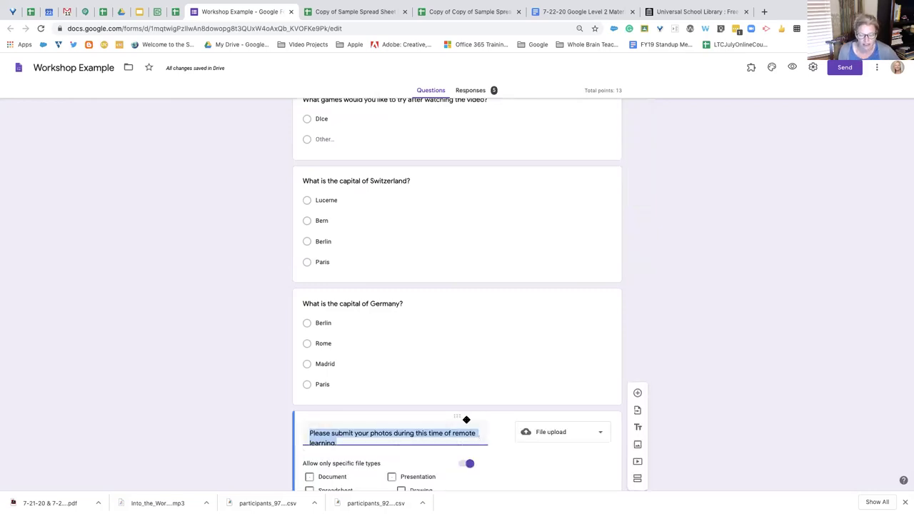
{"action": "scroll", "coordinate": [466, 420], "scroll_direction": "down", "scroll_amount": 1}
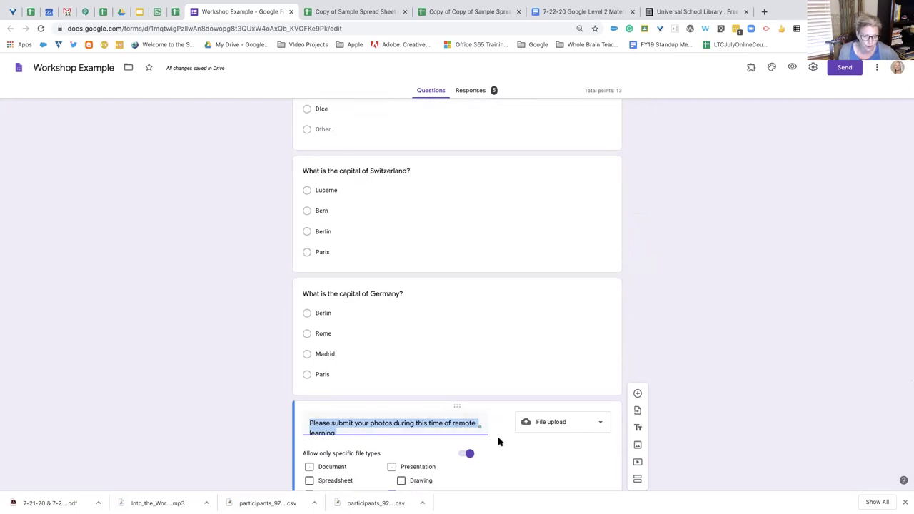
{"action": "left_click", "coordinate": [602, 425]}
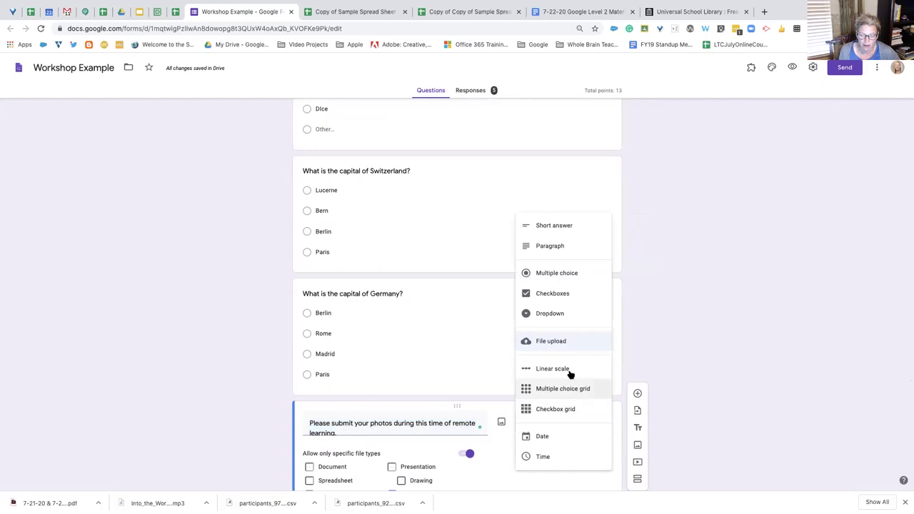
{"action": "left_click", "coordinate": [564, 341]}
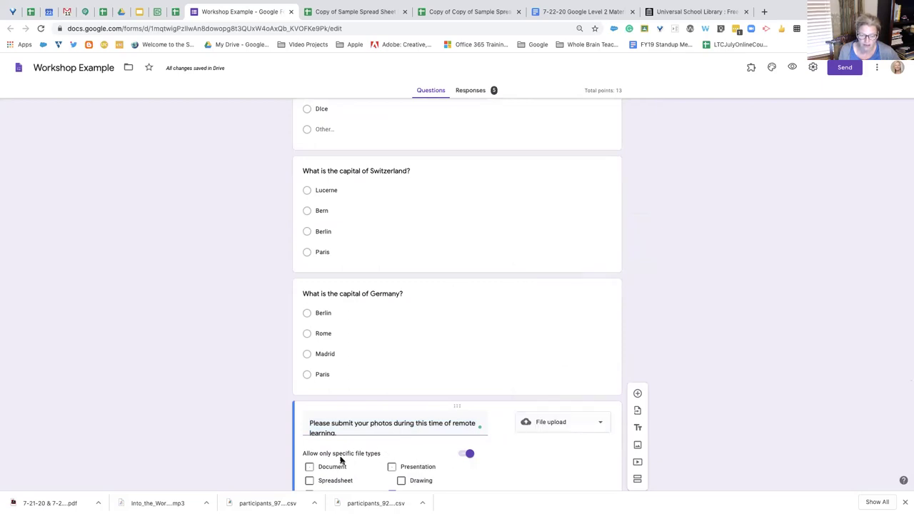
{"action": "scroll", "coordinate": [416, 456], "scroll_direction": "down", "scroll_amount": 2}
{"action": "left_click", "coordinate": [417, 457]}
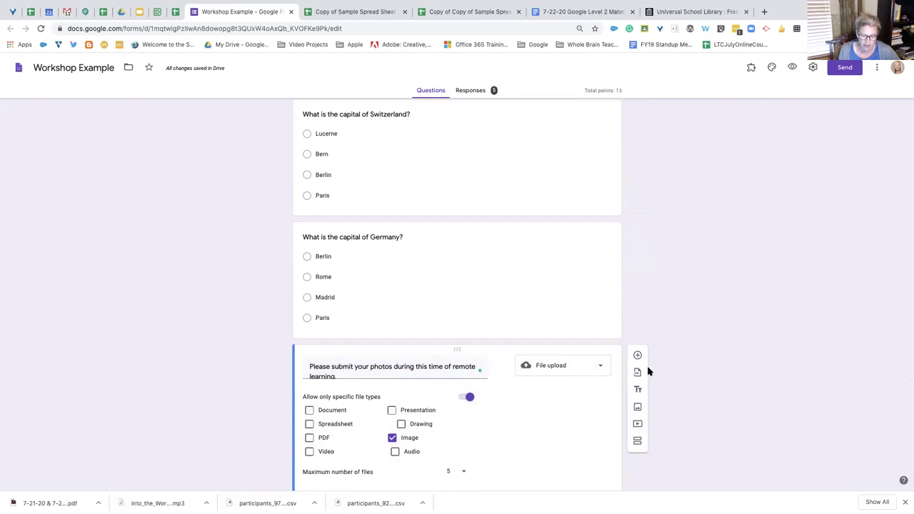
{"action": "left_click", "coordinate": [605, 370]}
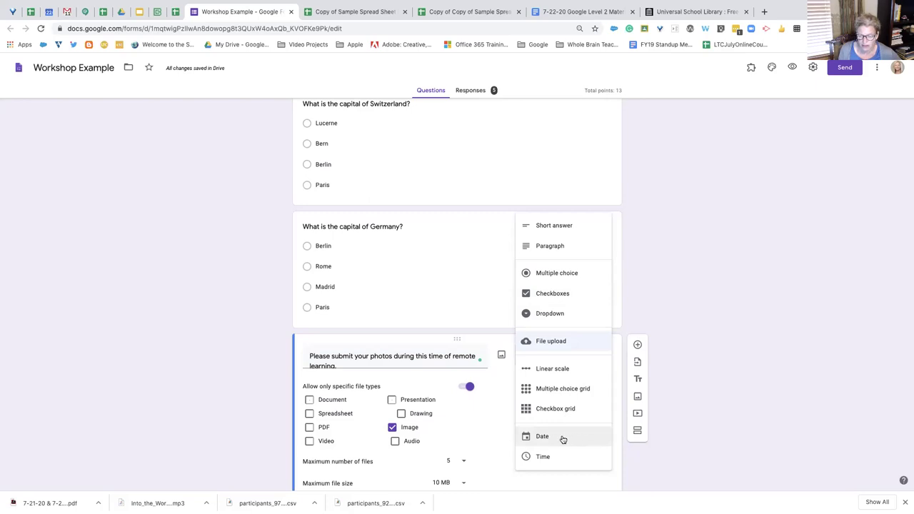
{"action": "left_click", "coordinate": [470, 432]}
{"action": "scroll", "coordinate": [511, 472], "scroll_direction": "down", "scroll_amount": 1}
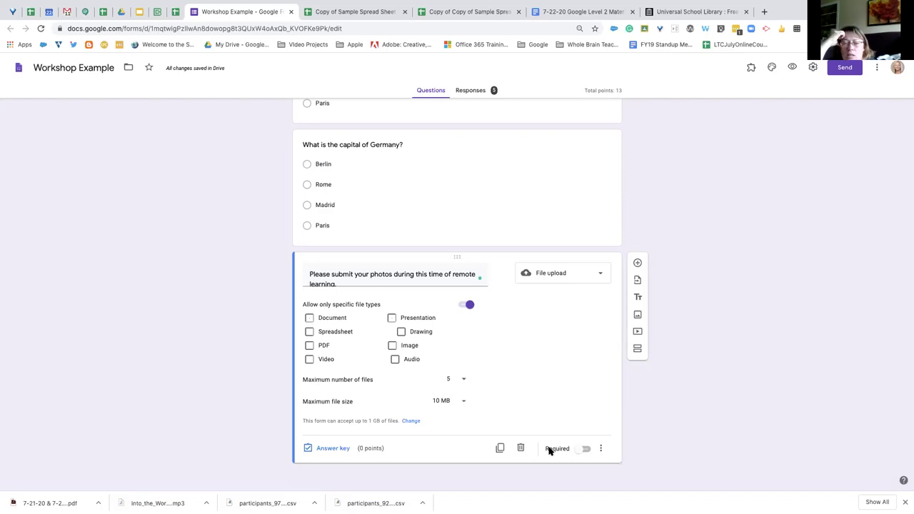
Change the photo-upload question's file-type restriction, leaving 5 files of 10 MB allowed
{"action": "left_click", "coordinate": [402, 332]}
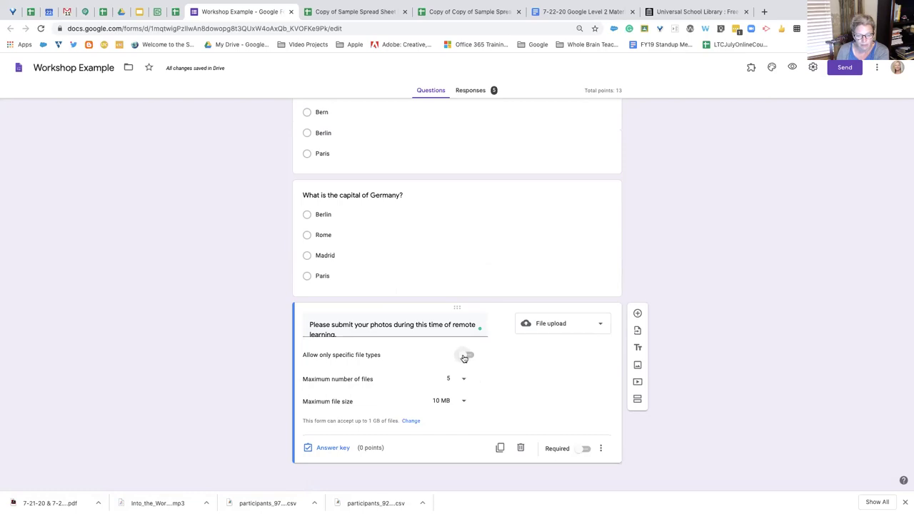
{"action": "left_click", "coordinate": [465, 356]}
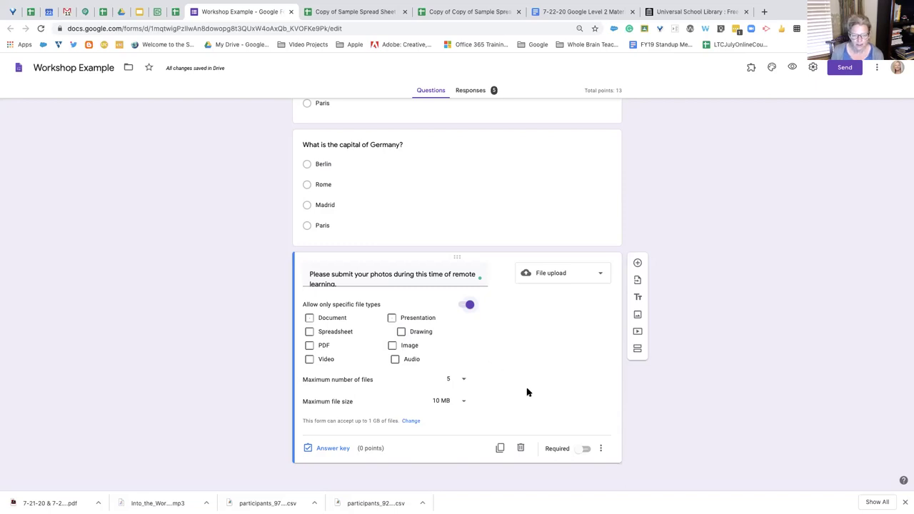
Turn off Required on the 0-to-10 siblings linear-scale question near the top
{"action": "scroll", "coordinate": [528, 407], "scroll_direction": "up", "scroll_amount": 3}
{"action": "scroll", "coordinate": [527, 407], "scroll_direction": "up", "scroll_amount": 8}
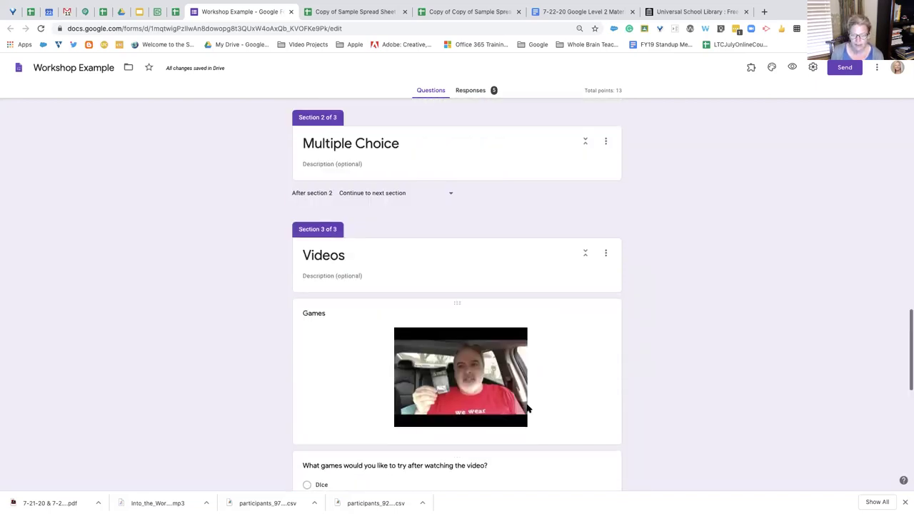
{"action": "scroll", "coordinate": [391, 416], "scroll_direction": "up", "scroll_amount": 10}
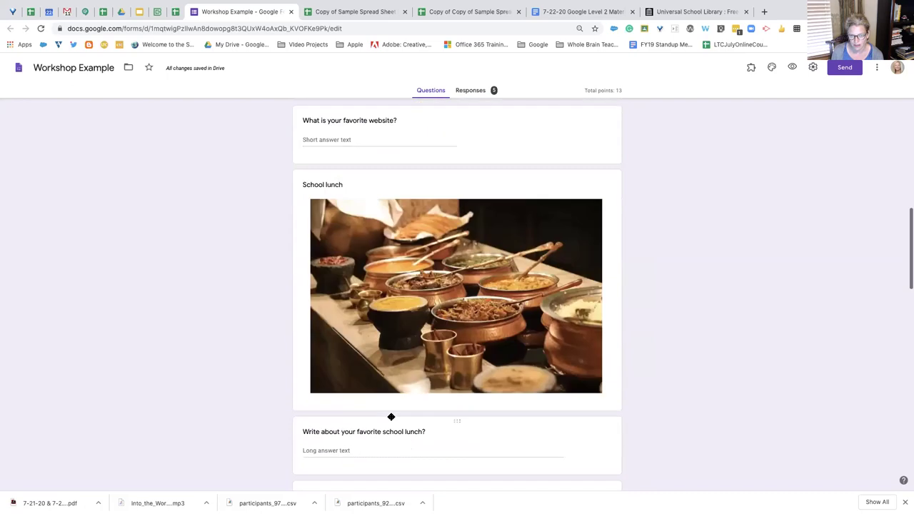
{"action": "scroll", "coordinate": [415, 396], "scroll_direction": "up", "scroll_amount": 2}
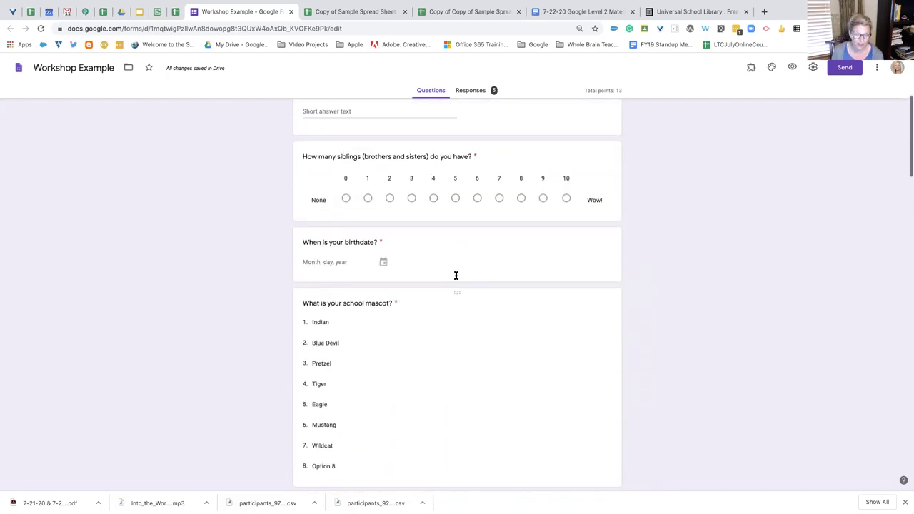
{"action": "scroll", "coordinate": [493, 283], "scroll_direction": "up", "scroll_amount": 2}
{"action": "scroll", "coordinate": [492, 283], "scroll_direction": "up", "scroll_amount": 3}
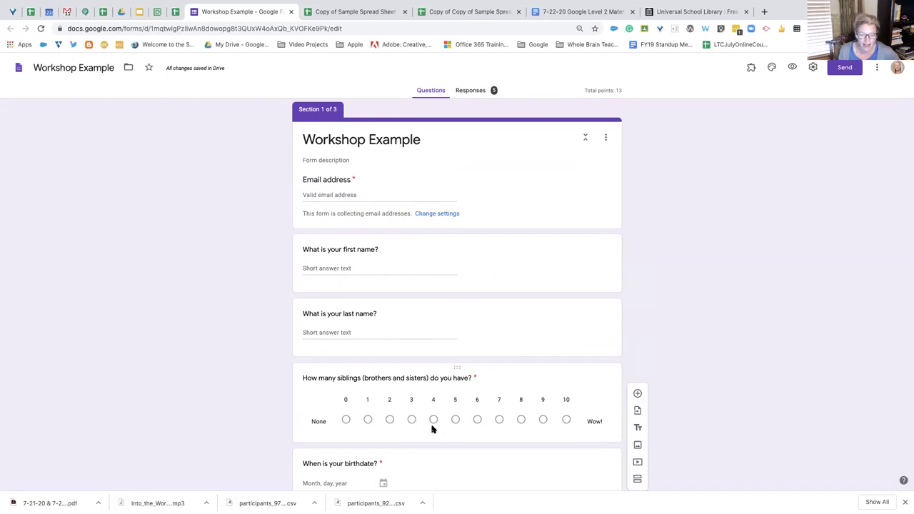
{"action": "left_click", "coordinate": [587, 386]}
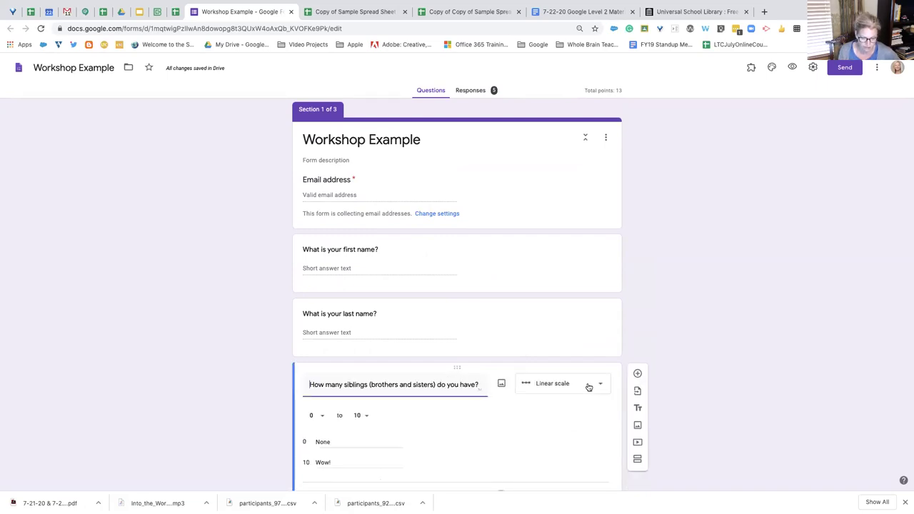
{"action": "scroll", "coordinate": [581, 388], "scroll_direction": "down", "scroll_amount": 2}
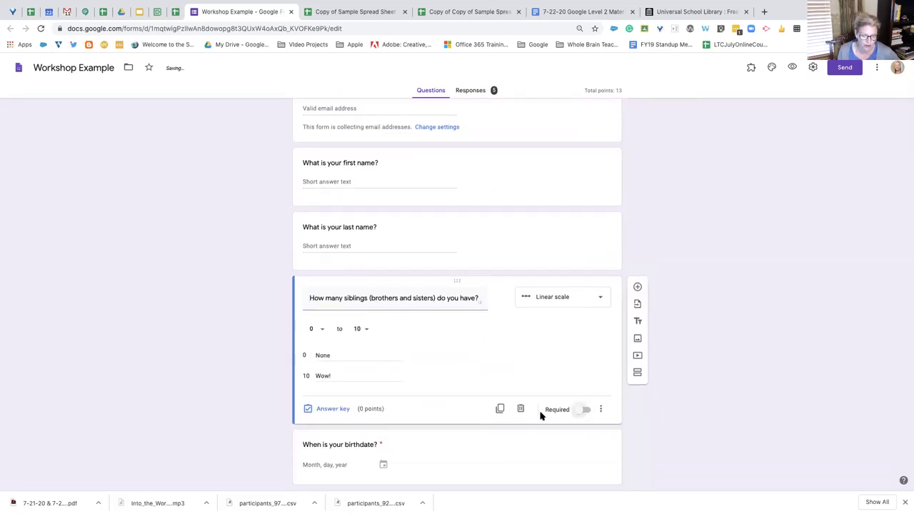
{"action": "scroll", "coordinate": [546, 375], "scroll_direction": "up", "scroll_amount": 2}
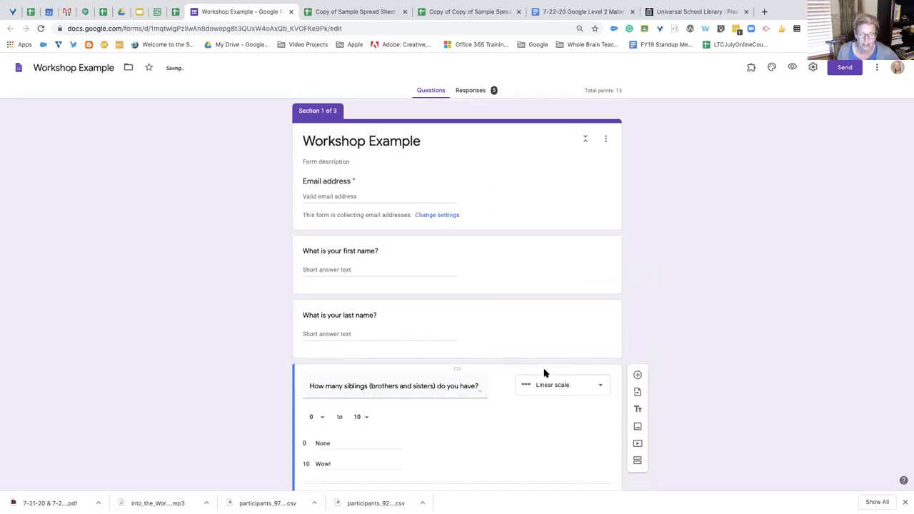
Preview the form, trigger the blank-email required error with Next, then return to editing
{"action": "left_click", "coordinate": [794, 68]}
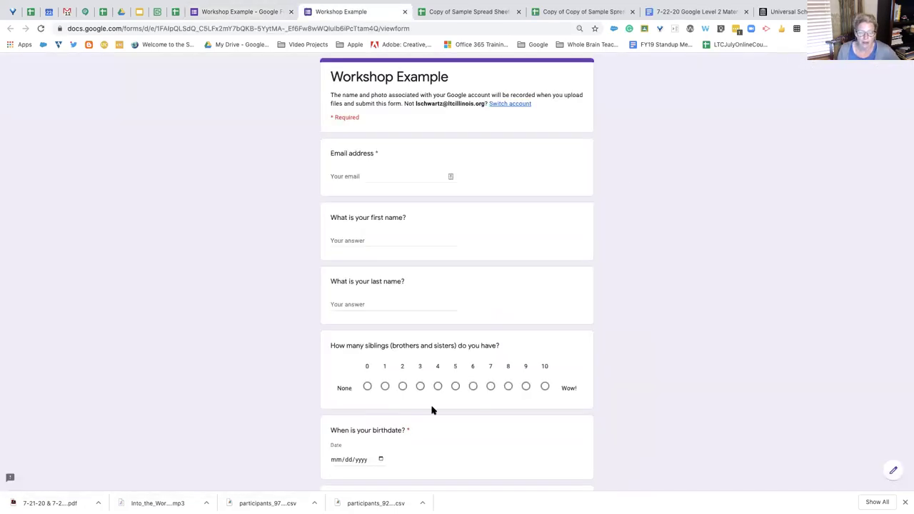
{"action": "scroll", "coordinate": [432, 408], "scroll_direction": "down", "scroll_amount": 5}
{"action": "scroll", "coordinate": [432, 411], "scroll_direction": "down", "scroll_amount": 7}
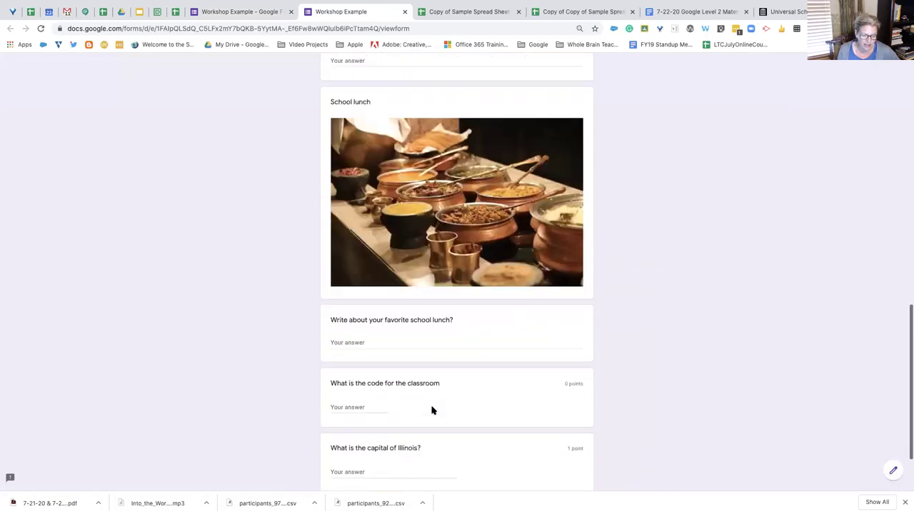
{"action": "left_click", "coordinate": [334, 421]}
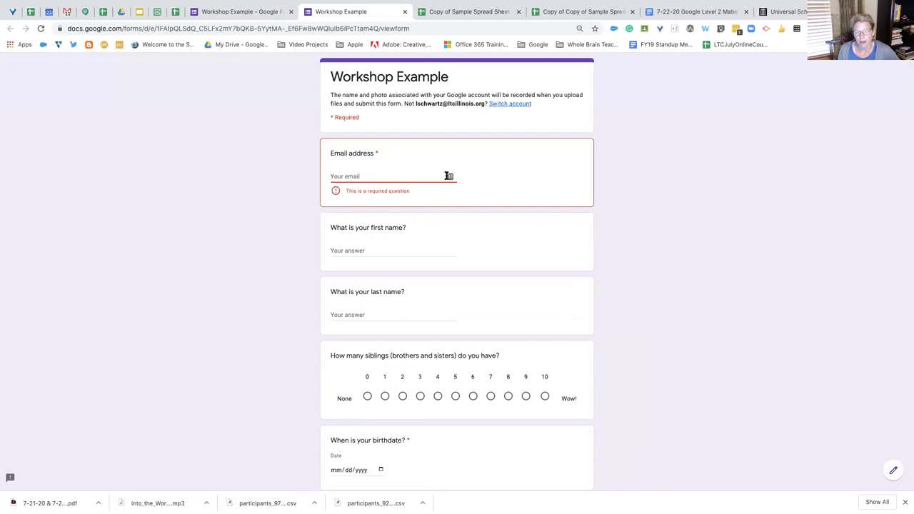
{"action": "left_click", "coordinate": [893, 471]}
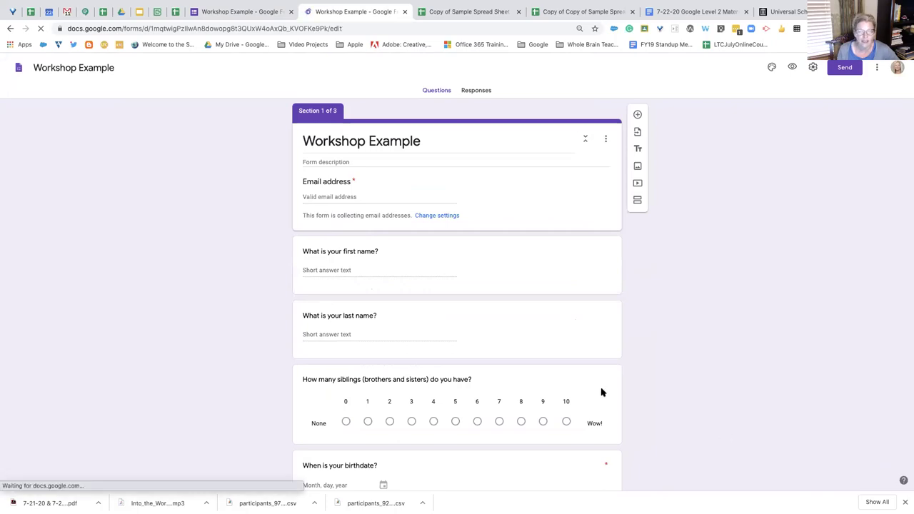
{"action": "left_click", "coordinate": [540, 255]}
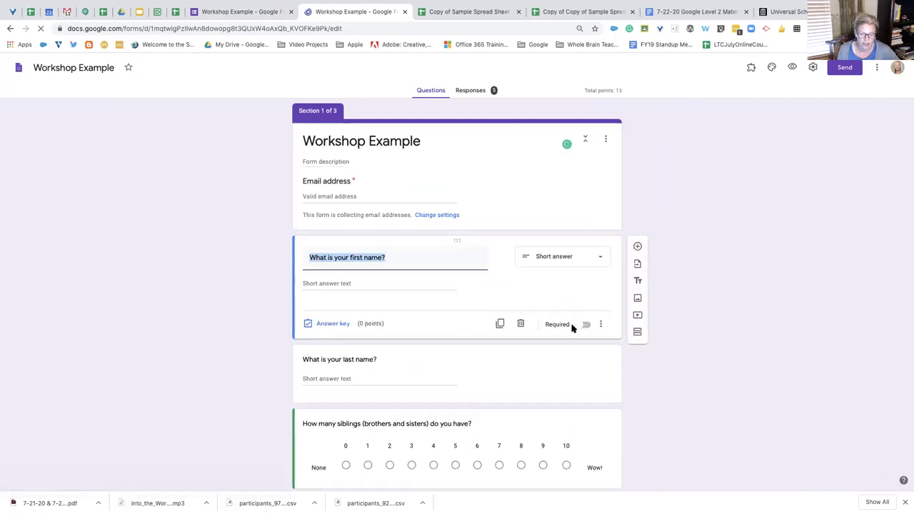
{"action": "left_click", "coordinate": [579, 326]}
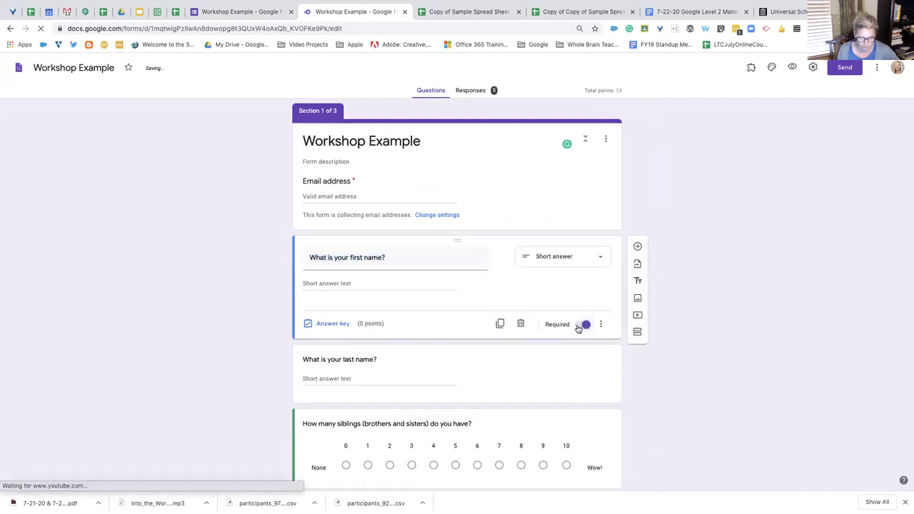
{"action": "left_click", "coordinate": [588, 325]}
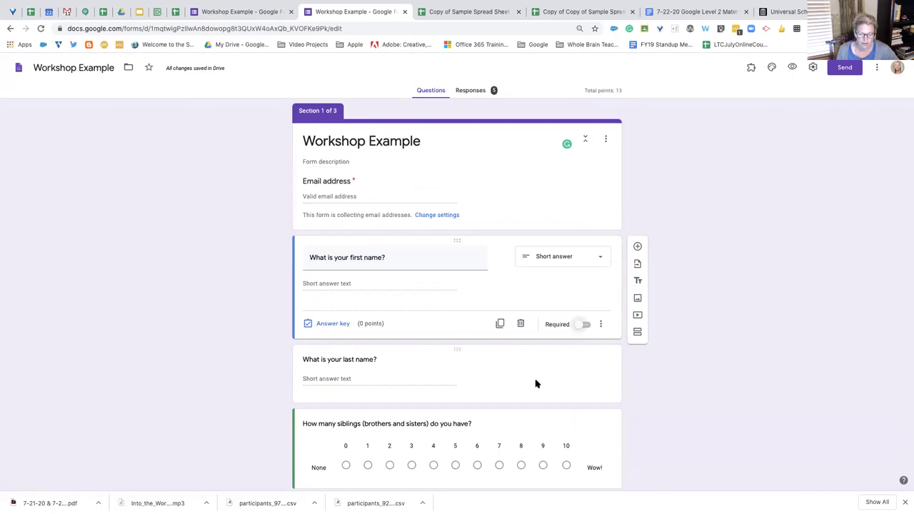
{"action": "scroll", "coordinate": [535, 382], "scroll_direction": "down", "scroll_amount": 2}
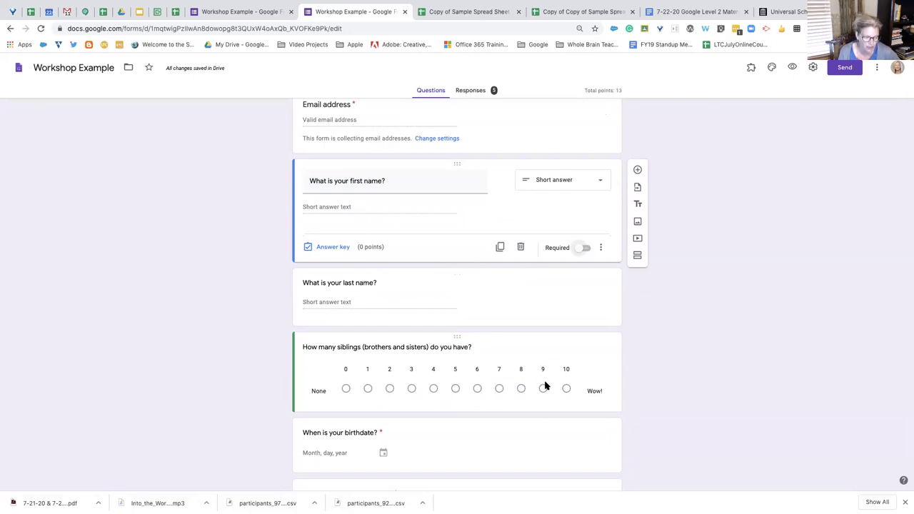
{"action": "scroll", "coordinate": [543, 384], "scroll_direction": "down", "scroll_amount": 1}
{"action": "scroll", "coordinate": [544, 383], "scroll_direction": "down", "scroll_amount": 5}
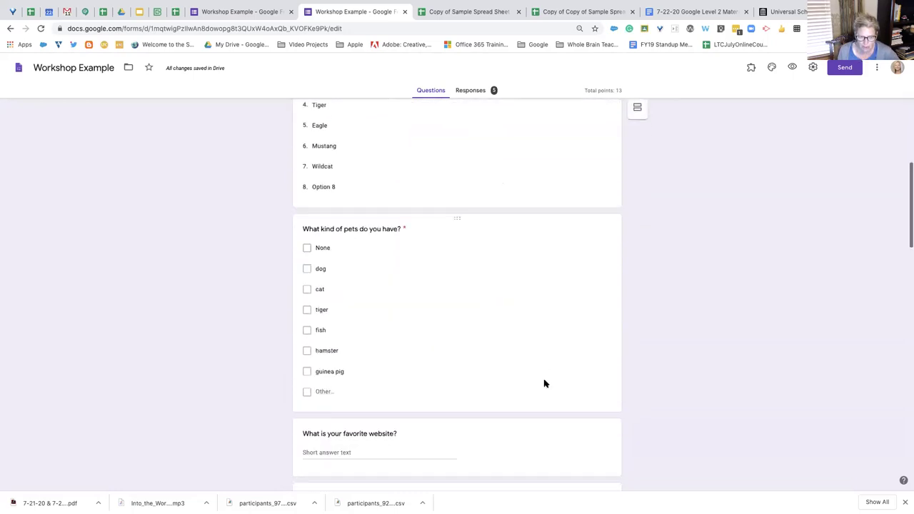
{"action": "scroll", "coordinate": [544, 383], "scroll_direction": "down", "scroll_amount": 3}
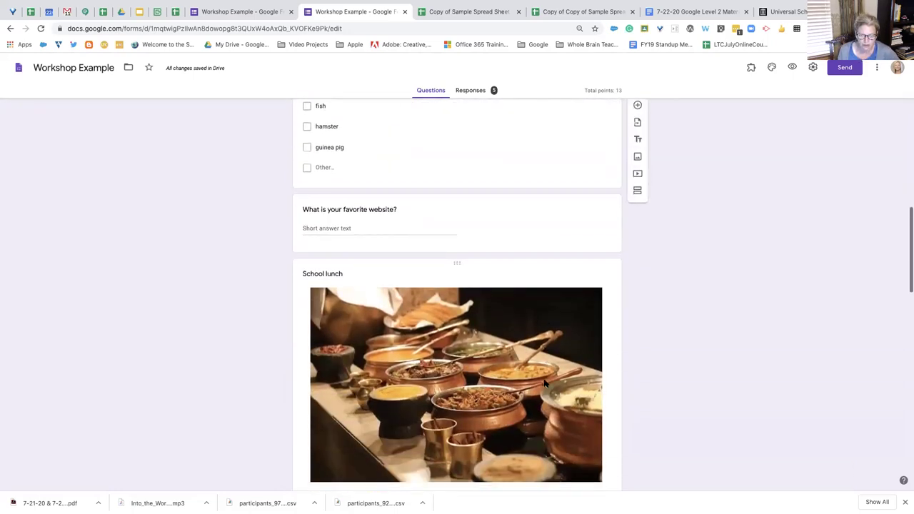
{"action": "scroll", "coordinate": [544, 383], "scroll_direction": "down", "scroll_amount": 1}
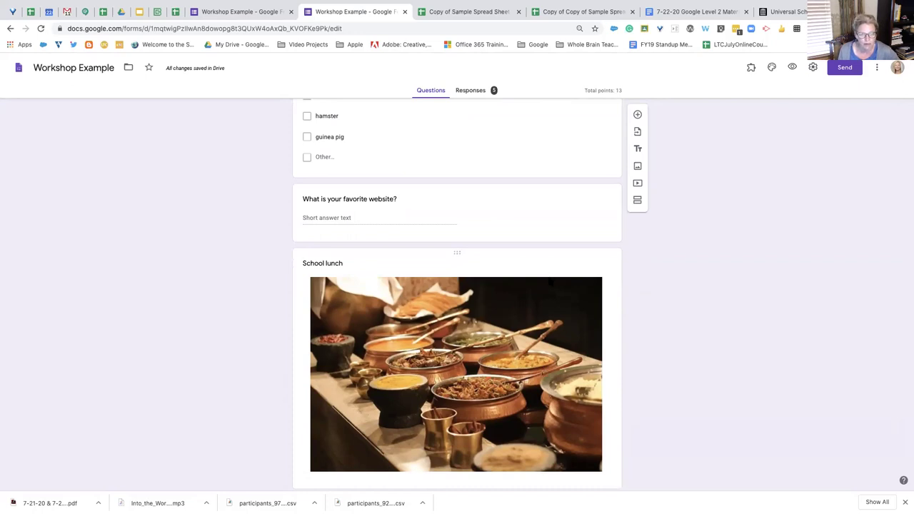
{"action": "left_click", "coordinate": [534, 210]}
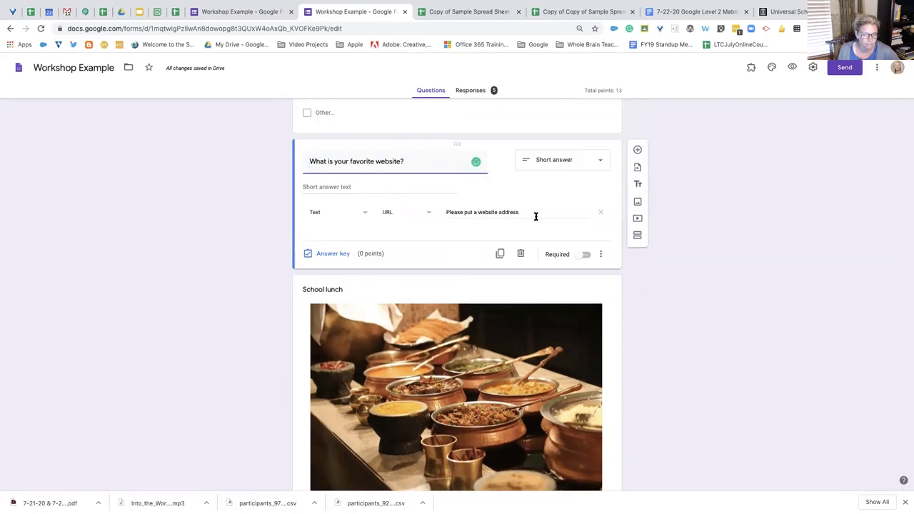
{"action": "scroll", "coordinate": [543, 285], "scroll_direction": "down", "scroll_amount": 3}
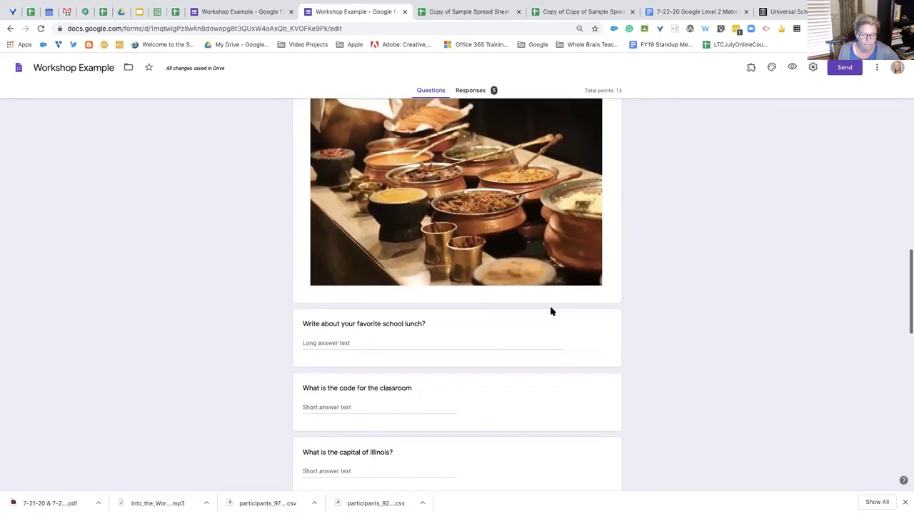
{"action": "scroll", "coordinate": [550, 312], "scroll_direction": "down", "scroll_amount": 2}
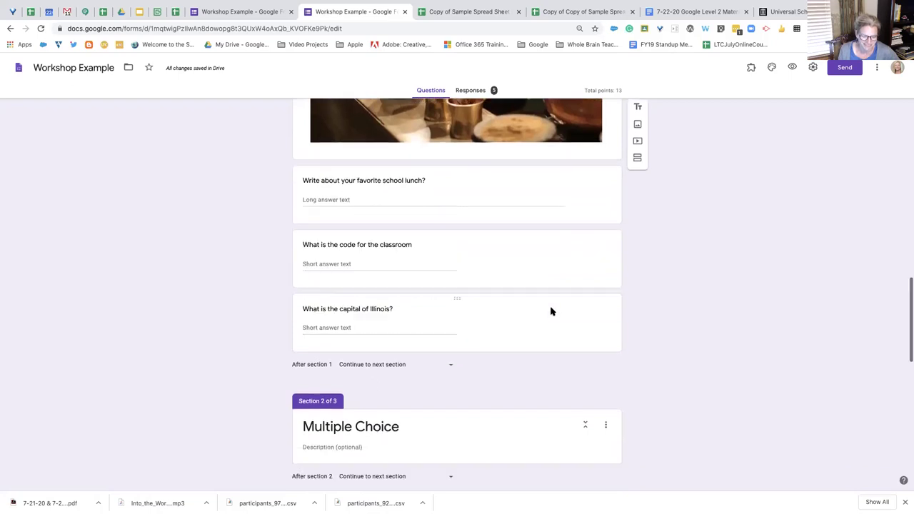
{"action": "scroll", "coordinate": [551, 311], "scroll_direction": "down", "scroll_amount": 1}
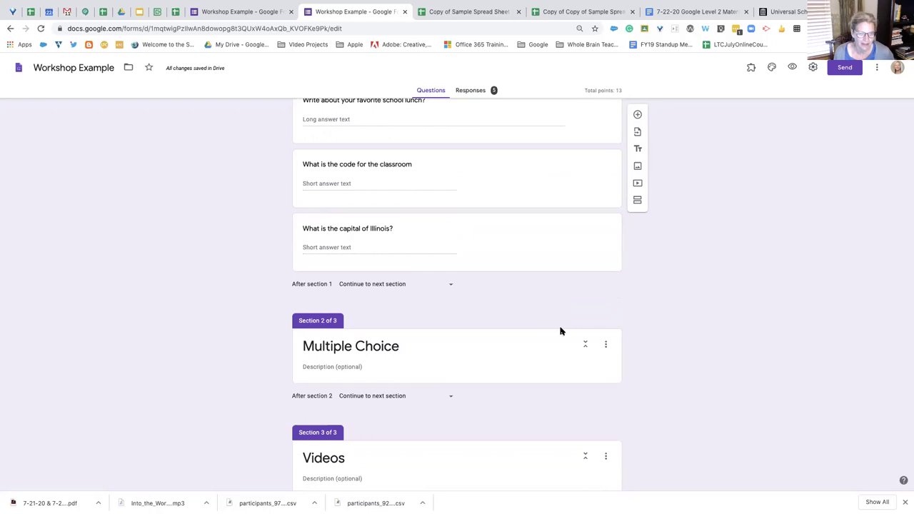
{"action": "scroll", "coordinate": [560, 330], "scroll_direction": "up", "scroll_amount": 1}
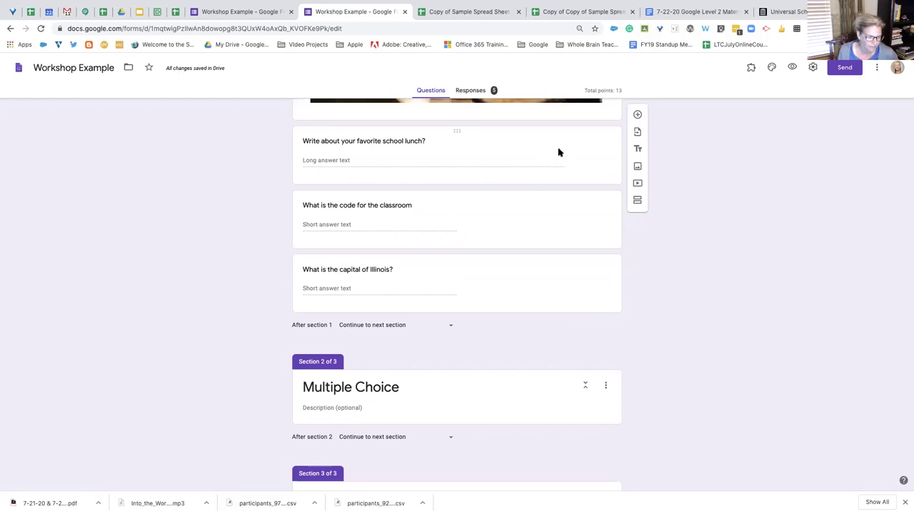
{"action": "left_click", "coordinate": [559, 156]}
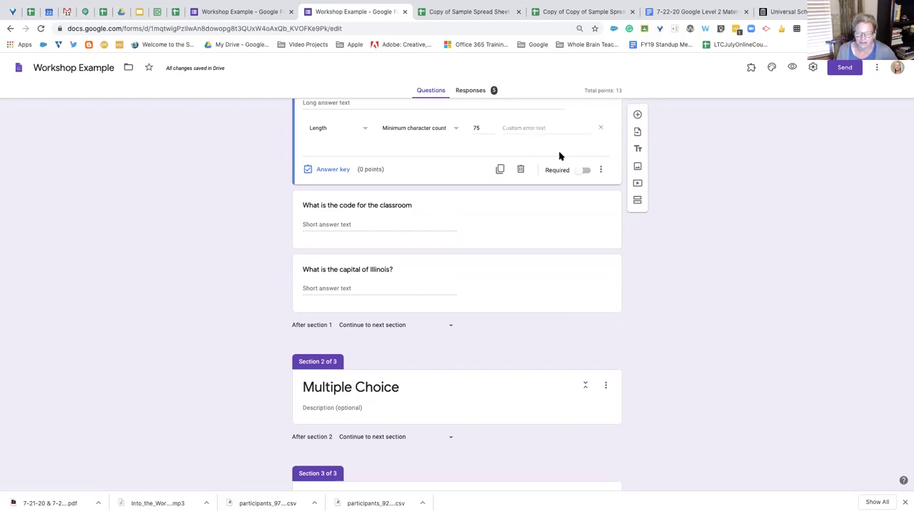
Keep the school lunch question's validation as Length, minimum character count 75
{"action": "scroll", "coordinate": [603, 149], "scroll_direction": "up", "scroll_amount": 2}
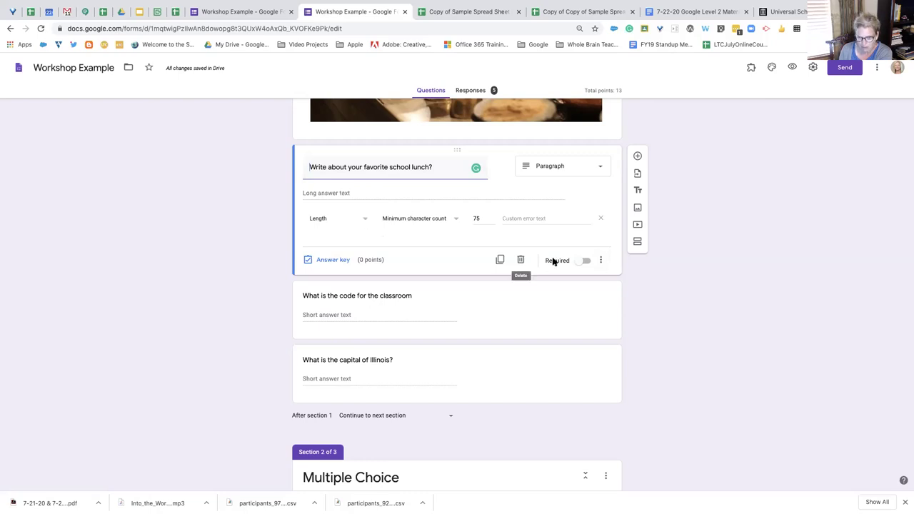
{"action": "left_click", "coordinate": [602, 260]}
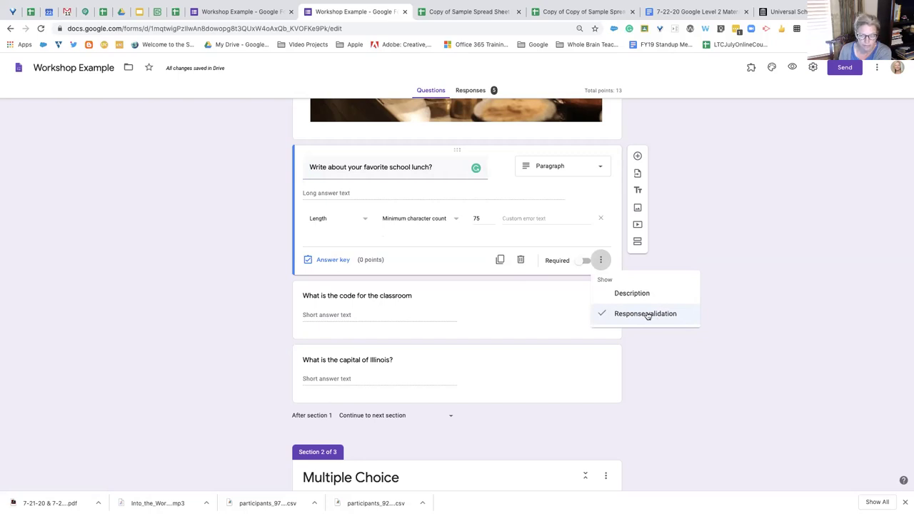
{"action": "left_click", "coordinate": [609, 241]}
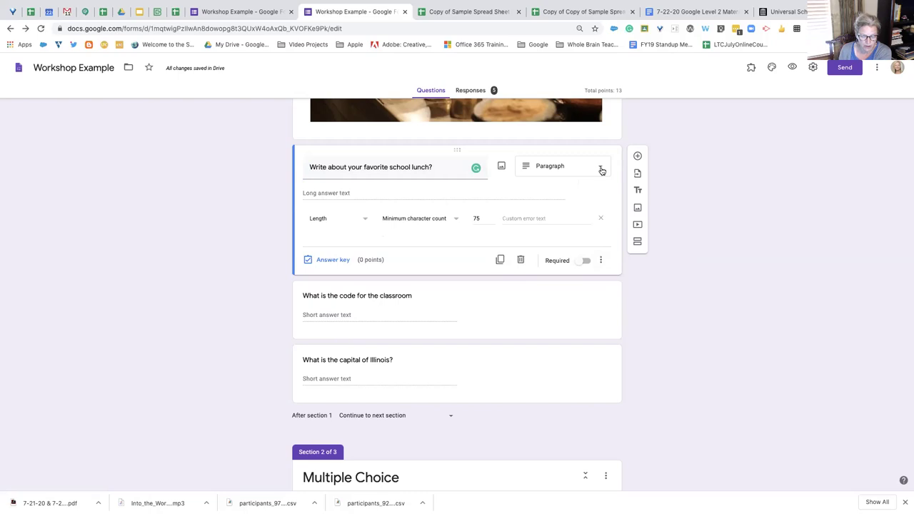
{"action": "left_click", "coordinate": [601, 260]}
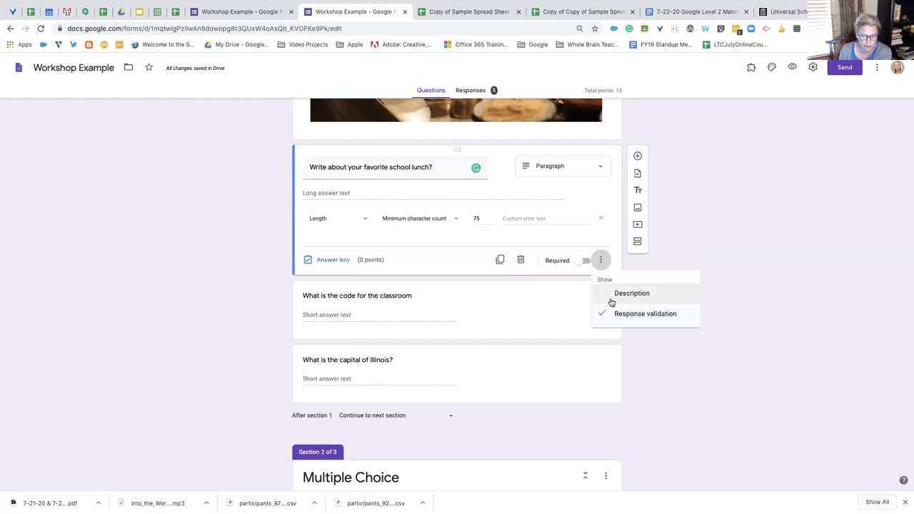
{"action": "left_click", "coordinate": [610, 241]}
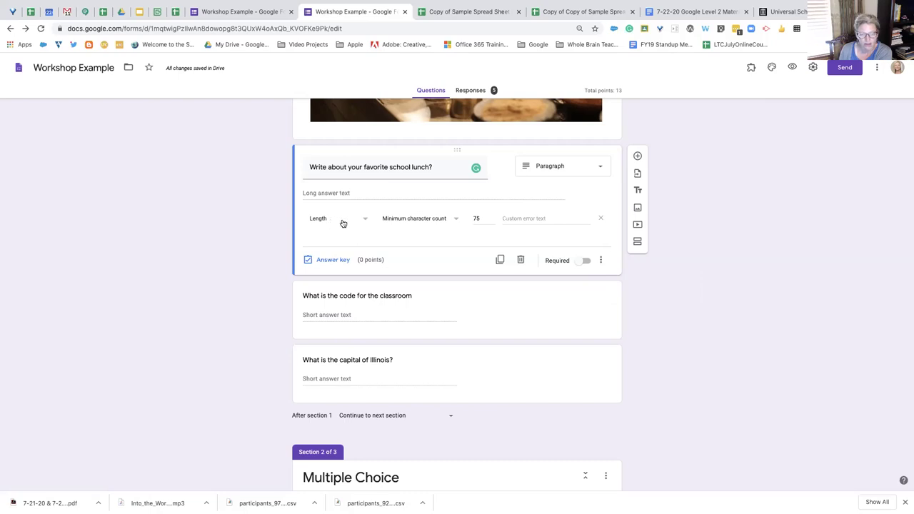
{"action": "left_click", "coordinate": [365, 221]}
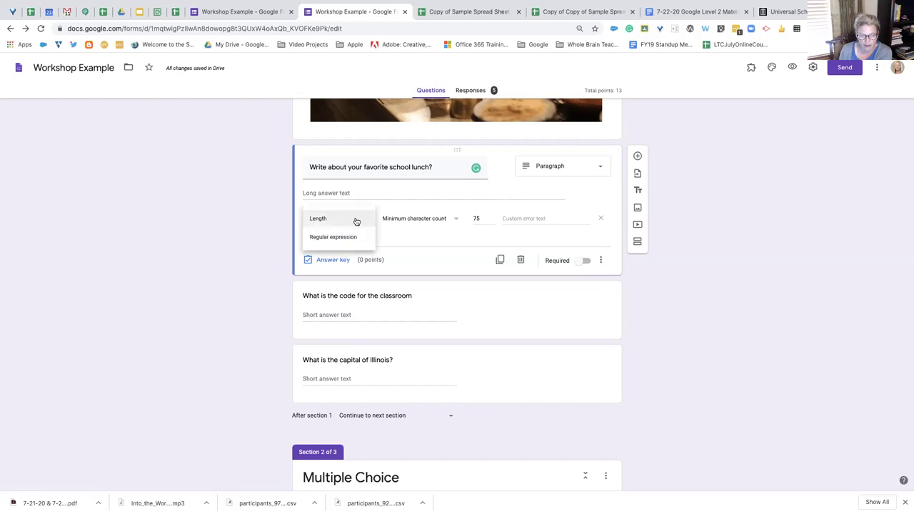
{"action": "left_click", "coordinate": [355, 221]}
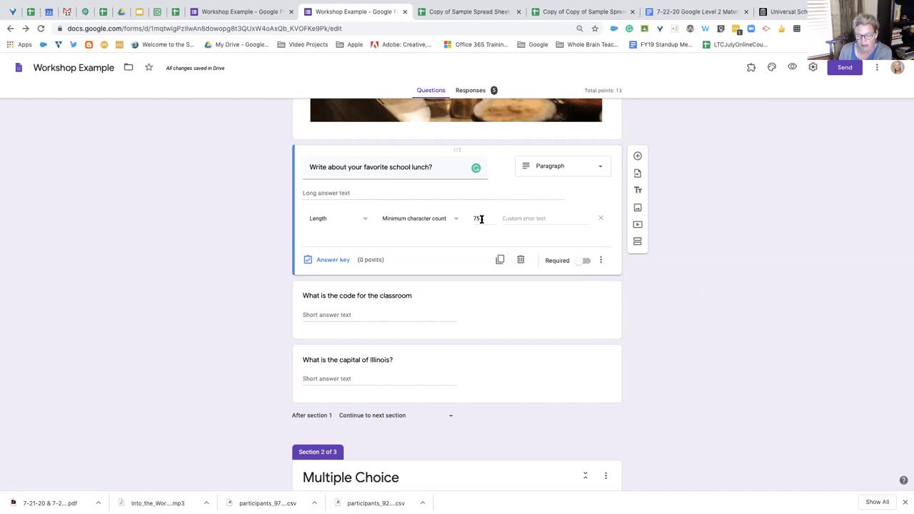
{"action": "left_click", "coordinate": [456, 218]}
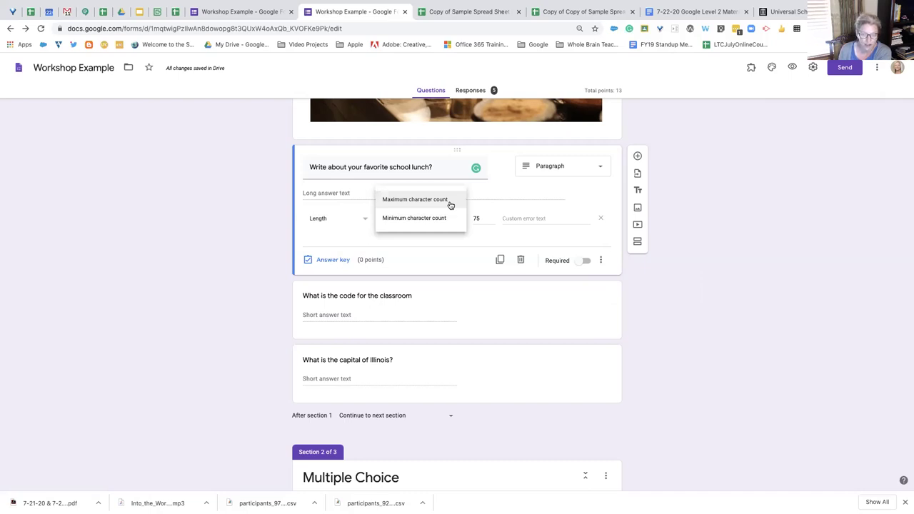
{"action": "left_click", "coordinate": [478, 204]}
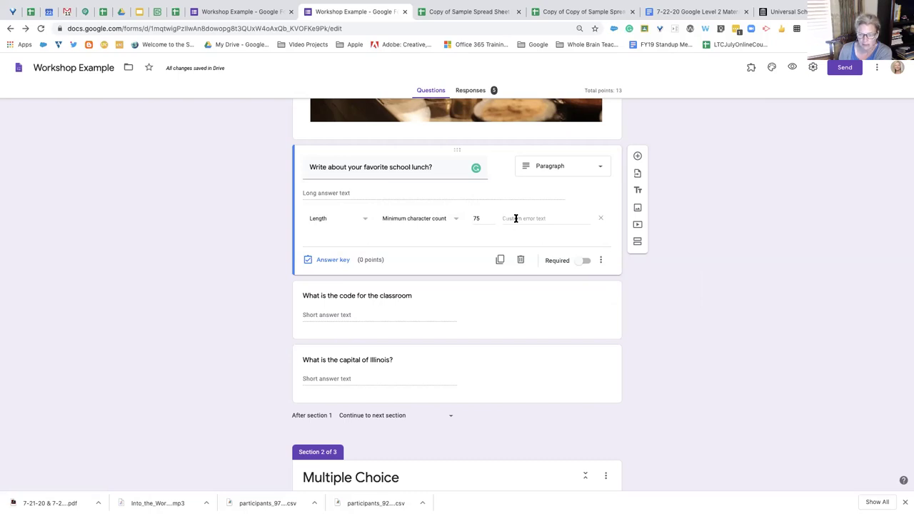
{"action": "left_click", "coordinate": [507, 218]}
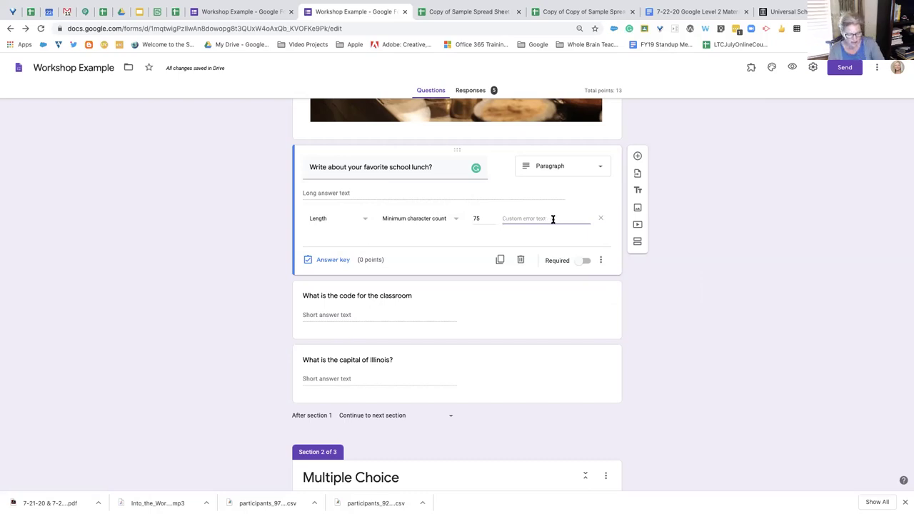
Enter 'Please expand your answer' as the lunch question's custom error text and deselect the card
{"action": "type", "text": "Please"}
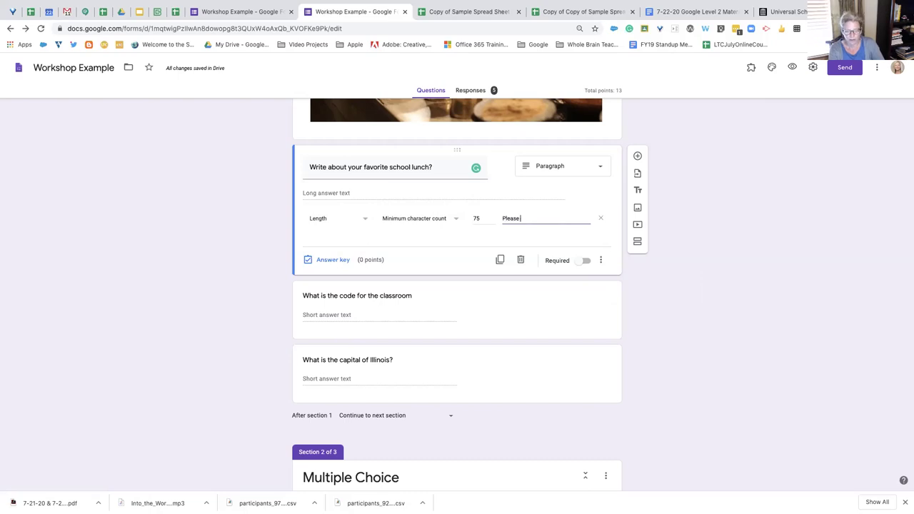
{"action": "type", "text": " expand your answer"}
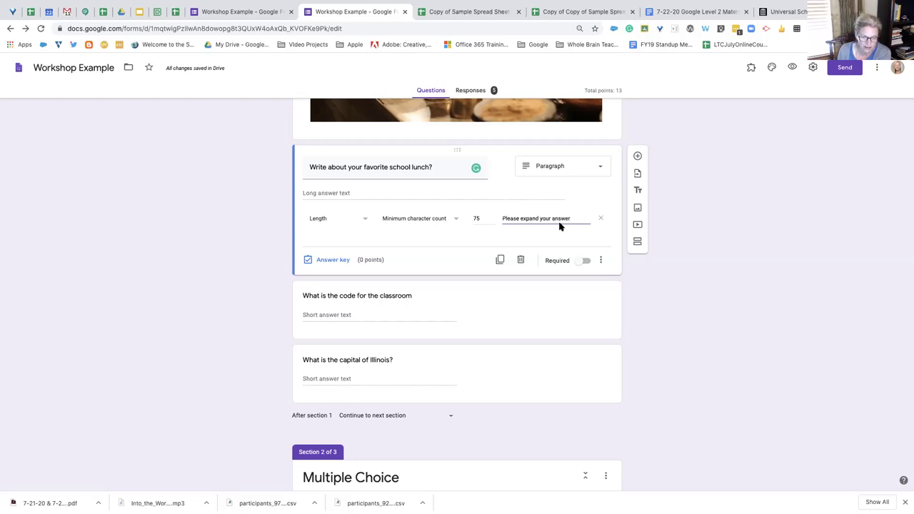
{"action": "left_click", "coordinate": [690, 199]}
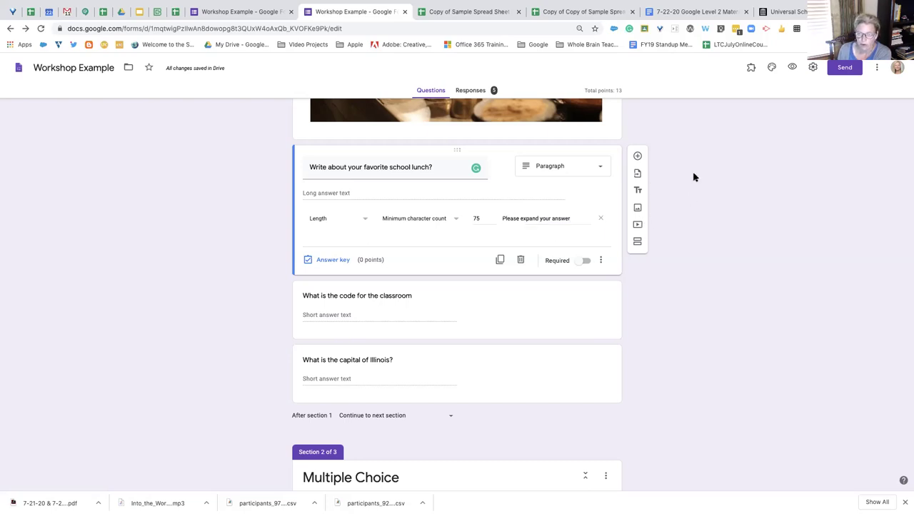
{"action": "scroll", "coordinate": [693, 176], "scroll_direction": "up", "scroll_amount": 20}
{"action": "scroll", "coordinate": [692, 176], "scroll_direction": "down", "scroll_amount": 3}
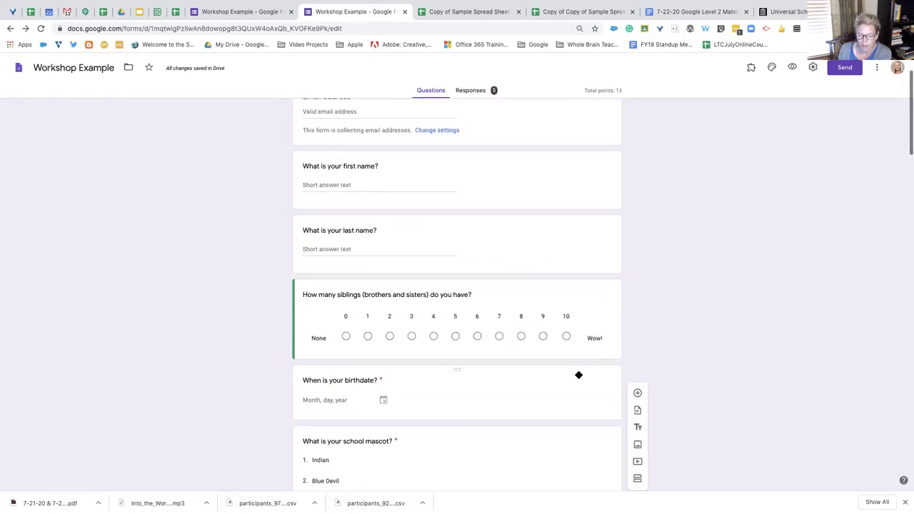
Preview the form as a respondent and autofill the email address and name answers
{"action": "left_click", "coordinate": [791, 67]}
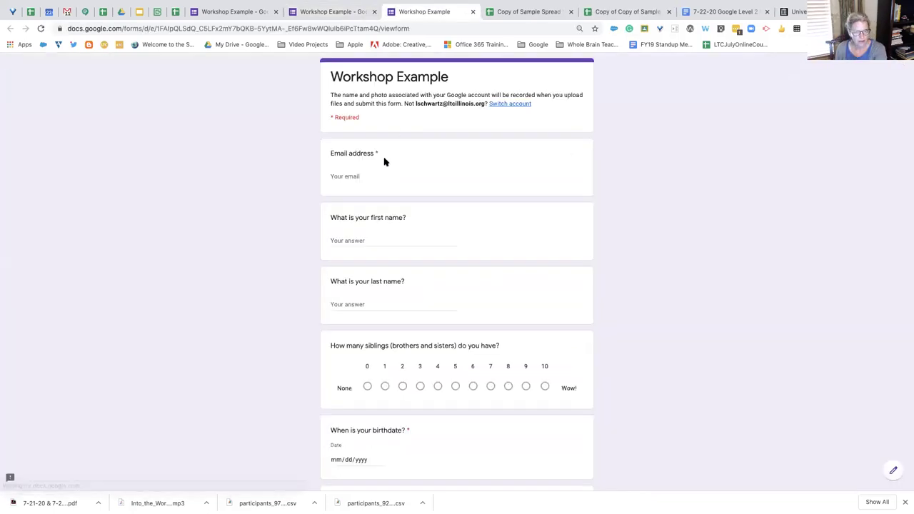
{"action": "left_click", "coordinate": [377, 175]}
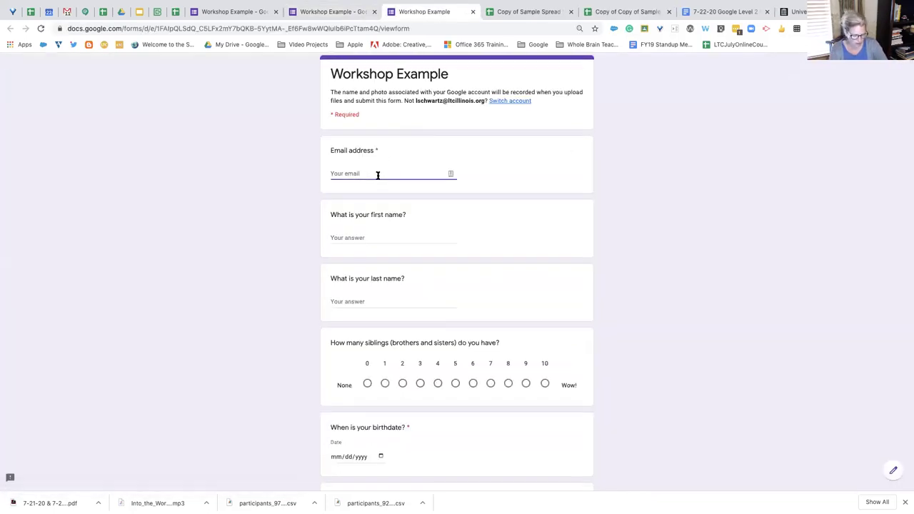
{"action": "left_click", "coordinate": [355, 203]}
{"action": "scroll", "coordinate": [367, 210], "scroll_direction": "down", "scroll_amount": 2}
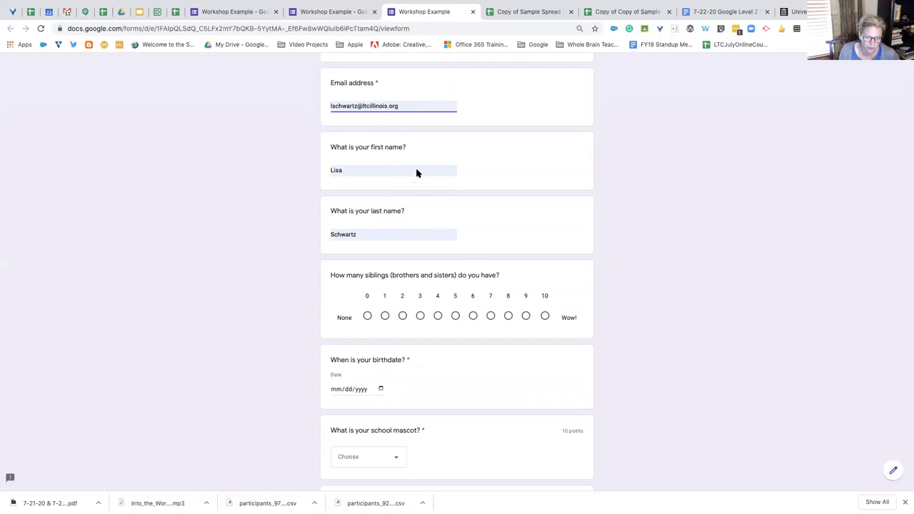
{"action": "scroll", "coordinate": [379, 112], "scroll_direction": "down", "scroll_amount": 5}
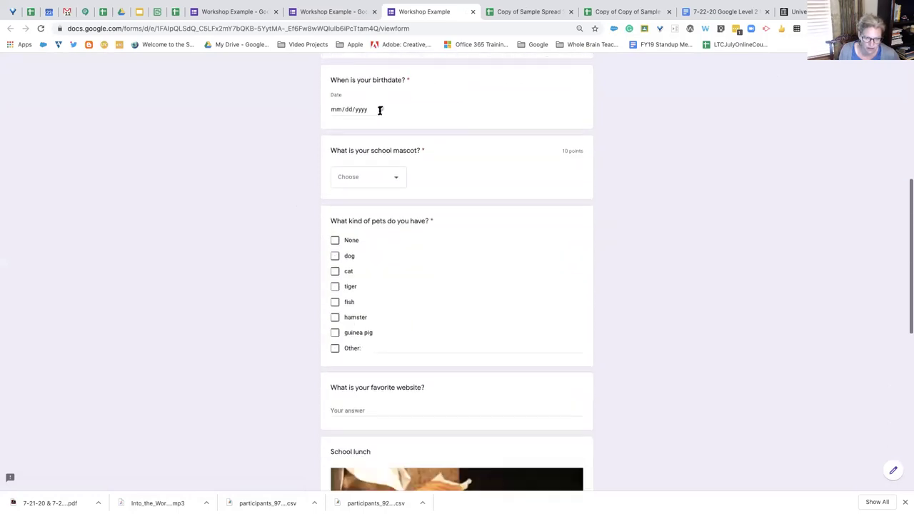
{"action": "scroll", "coordinate": [379, 111], "scroll_direction": "down", "scroll_amount": 1}
{"action": "scroll", "coordinate": [379, 110], "scroll_direction": "up", "scroll_amount": 3}
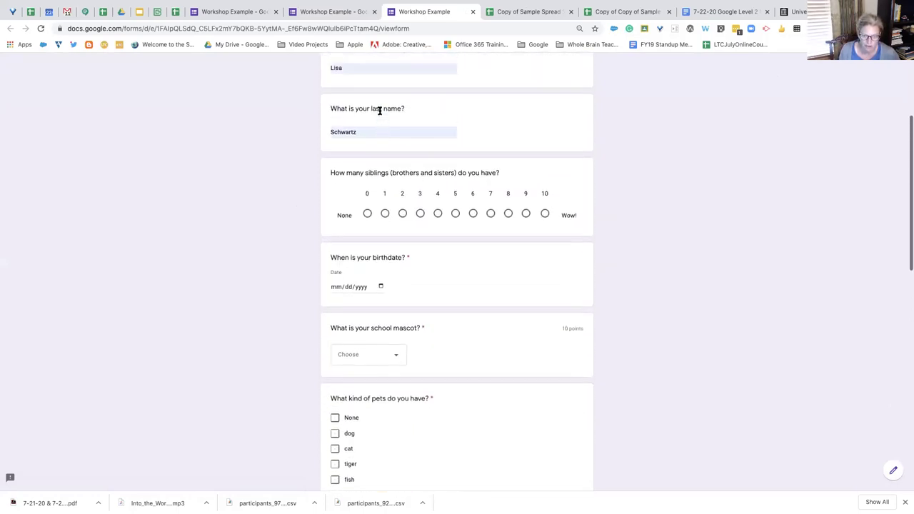
{"action": "scroll", "coordinate": [415, 336], "scroll_direction": "down", "scroll_amount": 1}
Answer birthdate 07/02/2020, mascot Indian and pet tiger, then continue to Multiple Choice
{"action": "left_click", "coordinate": [382, 242]}
{"action": "left_click", "coordinate": [388, 284]}
{"action": "left_click", "coordinate": [403, 303]}
{"action": "left_click", "coordinate": [397, 318]}
{"action": "scroll", "coordinate": [413, 325], "scroll_direction": "down", "scroll_amount": 1}
{"action": "scroll", "coordinate": [414, 326], "scroll_direction": "down", "scroll_amount": 1}
{"action": "left_click", "coordinate": [336, 322]}
{"action": "scroll", "coordinate": [411, 371], "scroll_direction": "down", "scroll_amount": 1}
{"action": "scroll", "coordinate": [400, 321], "scroll_direction": "down", "scroll_amount": 8}
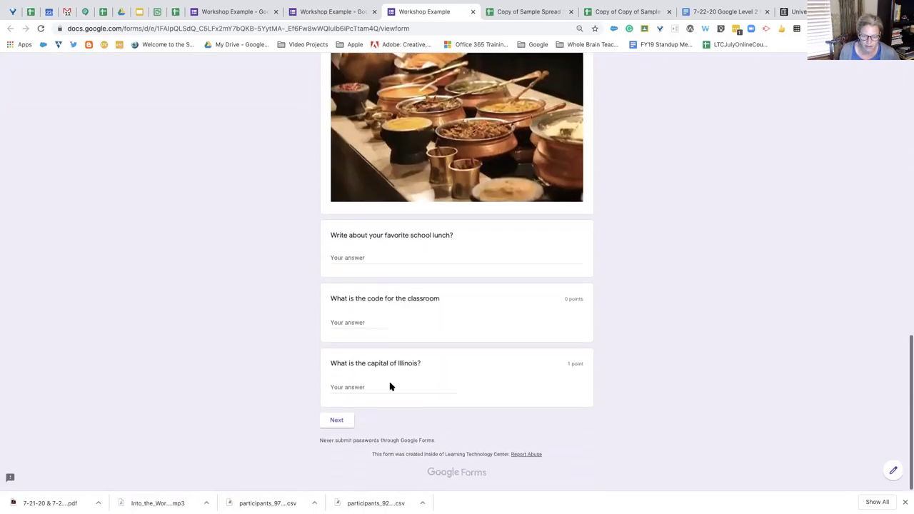
{"action": "left_click", "coordinate": [336, 420]}
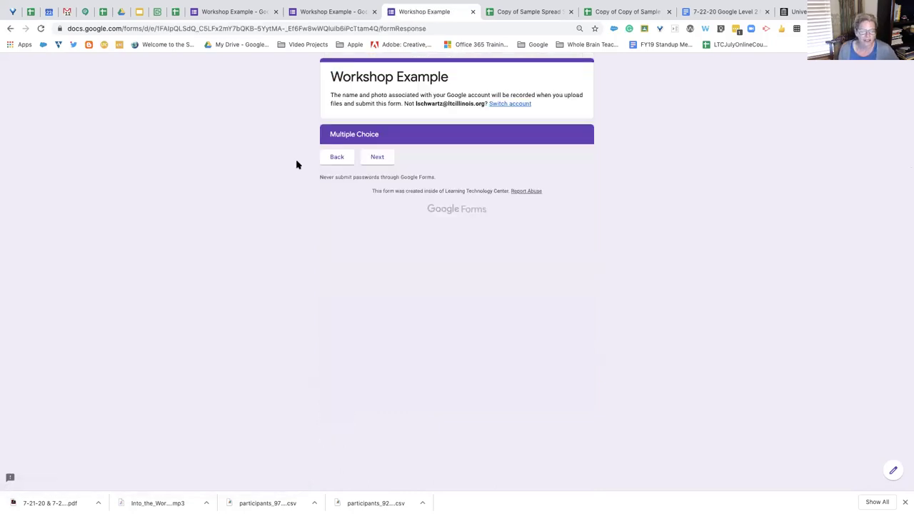
Go back to the first section and answer the school lunch question with 'chicken strips'
{"action": "left_click", "coordinate": [335, 160]}
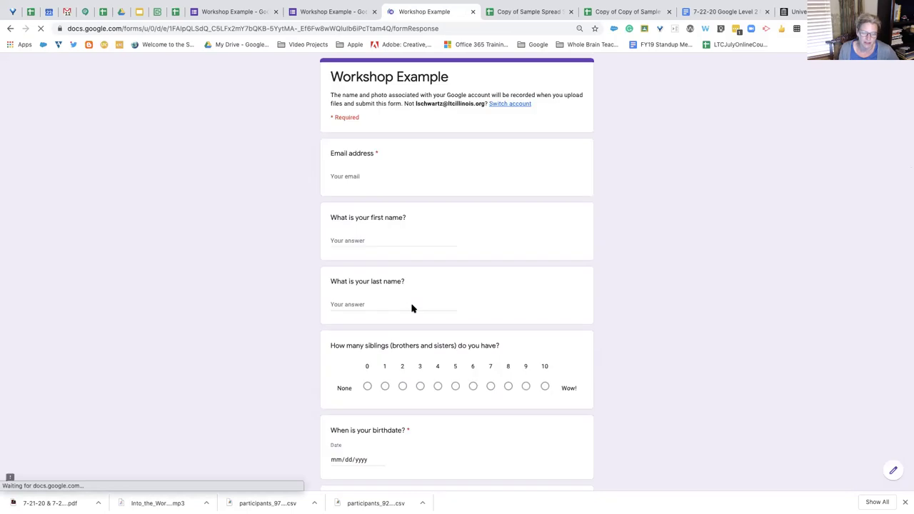
{"action": "scroll", "coordinate": [407, 355], "scroll_direction": "down", "scroll_amount": 2}
{"action": "scroll", "coordinate": [406, 356], "scroll_direction": "down", "scroll_amount": 6}
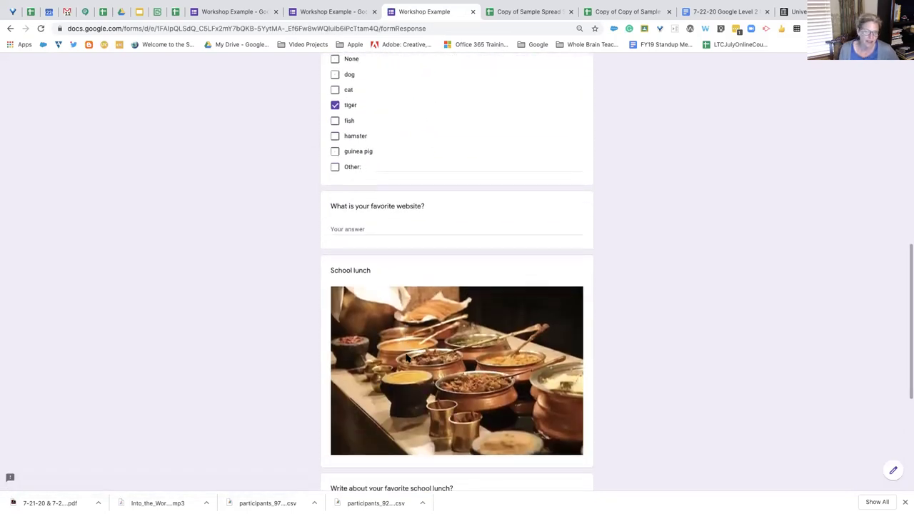
{"action": "scroll", "coordinate": [418, 229], "scroll_direction": "up", "scroll_amount": 2}
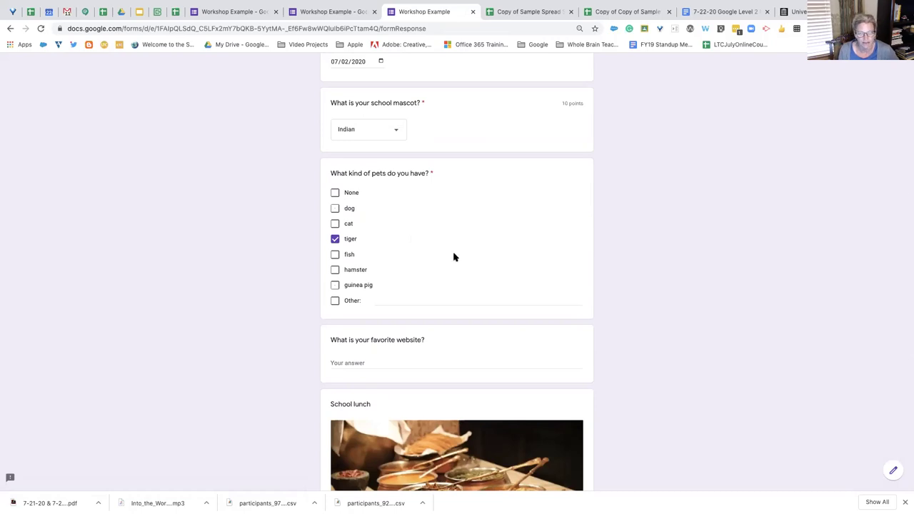
{"action": "scroll", "coordinate": [453, 257], "scroll_direction": "down", "scroll_amount": 5}
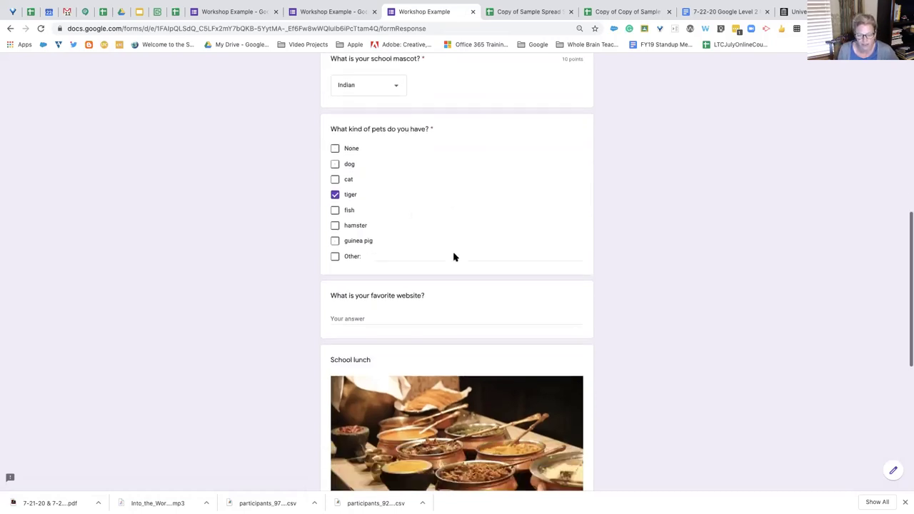
{"action": "left_click", "coordinate": [384, 255]}
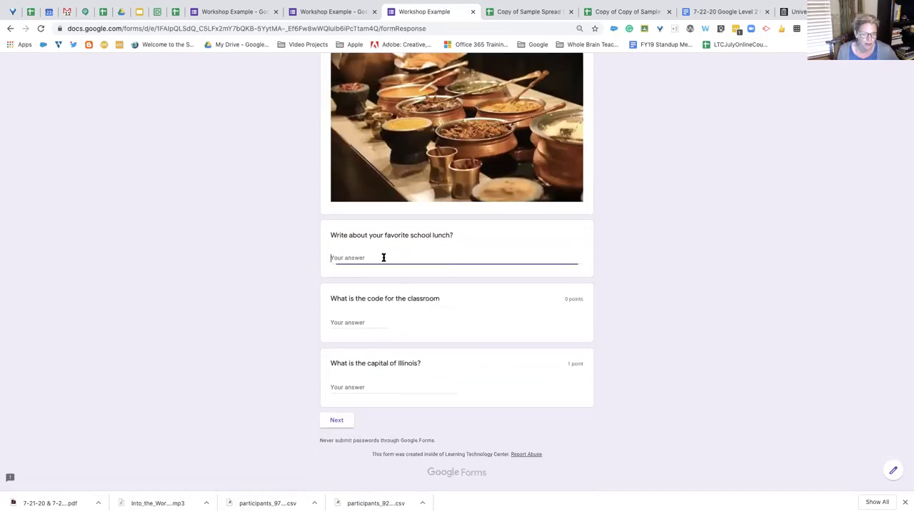
{"action": "type", "text": "chi"}
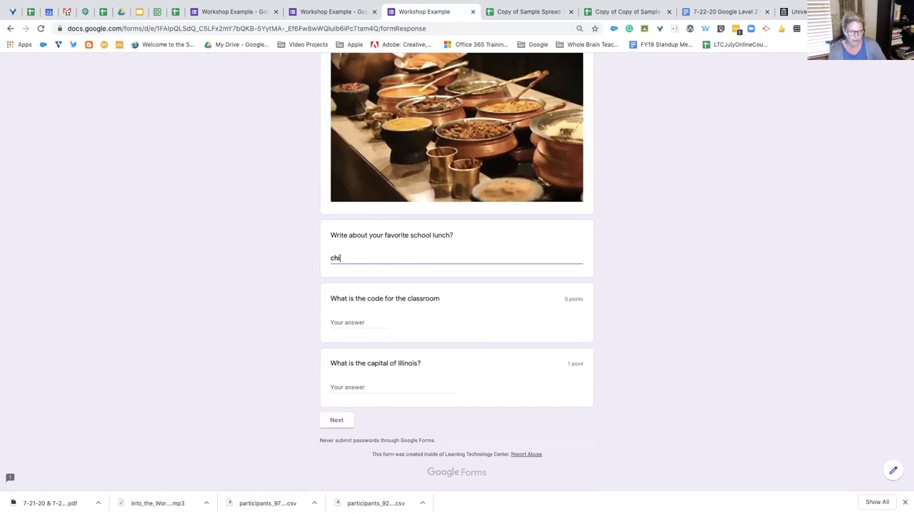
{"action": "type", "text": "cken strips"}
{"action": "key", "text": "Return"}
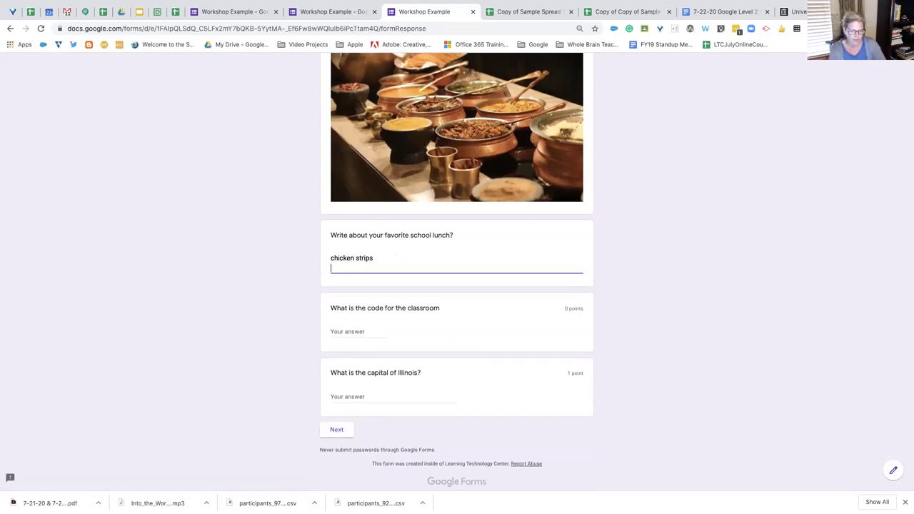
Trigger the 'Please expand your answer' validation error, then return to the form editor
{"action": "left_click", "coordinate": [684, 277]}
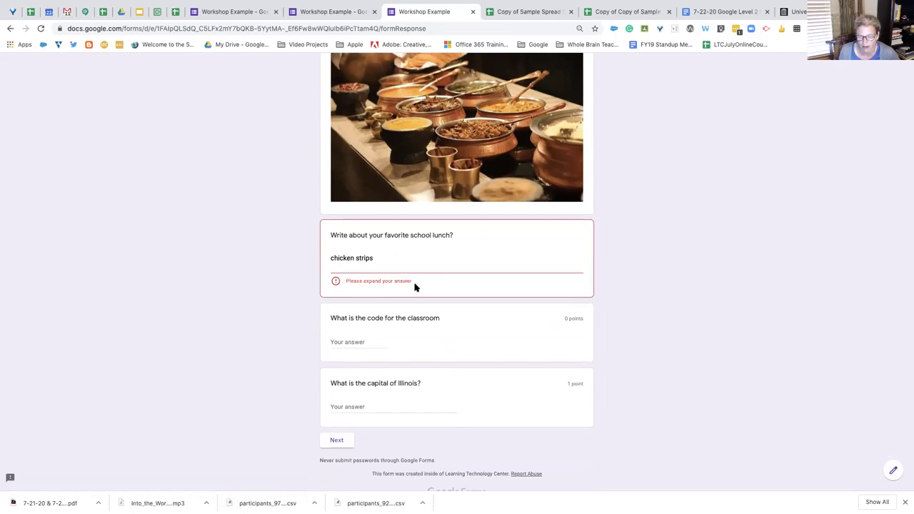
{"action": "left_click", "coordinate": [385, 261]}
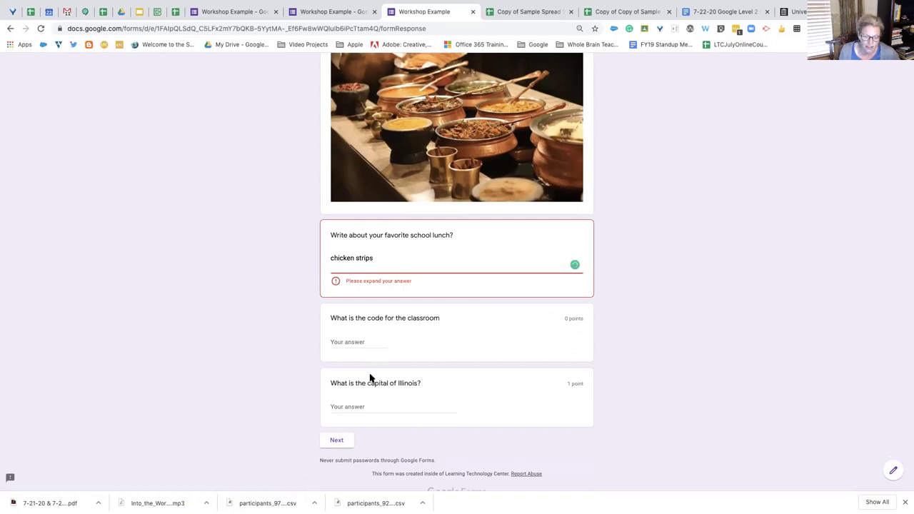
{"action": "left_click", "coordinate": [340, 441]}
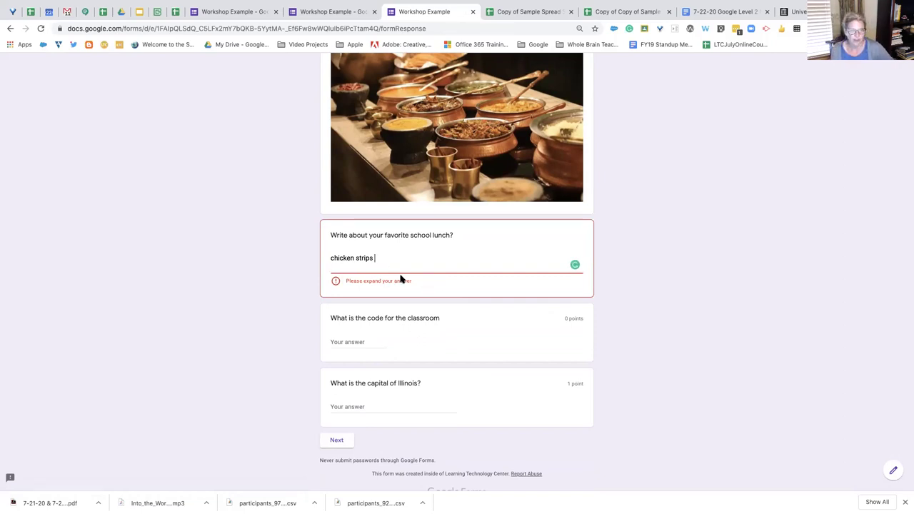
{"action": "left_click", "coordinate": [321, 13]}
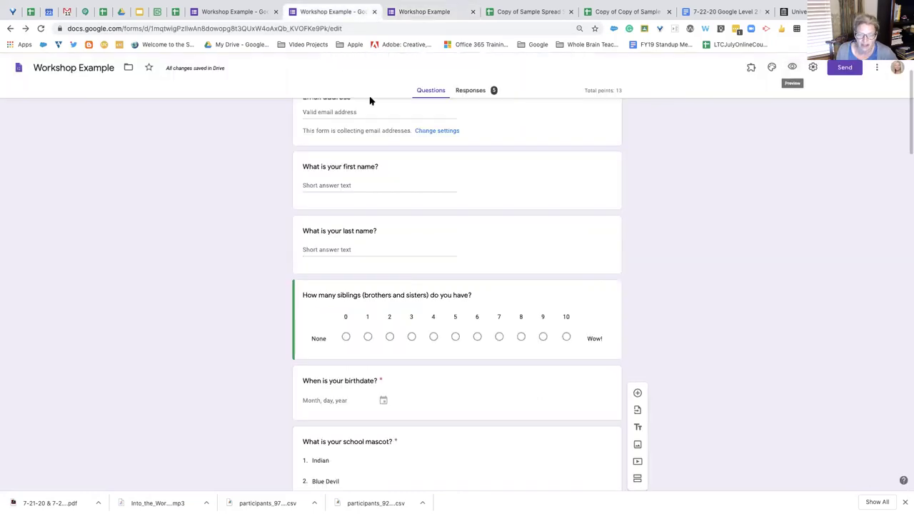
{"action": "scroll", "coordinate": [446, 193], "scroll_direction": "down", "scroll_amount": 9}
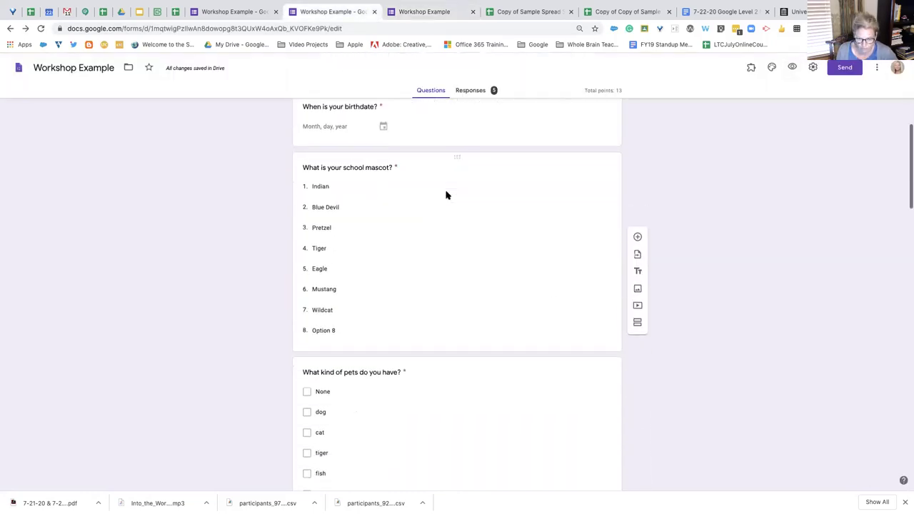
{"action": "scroll", "coordinate": [446, 194], "scroll_direction": "down", "scroll_amount": 8}
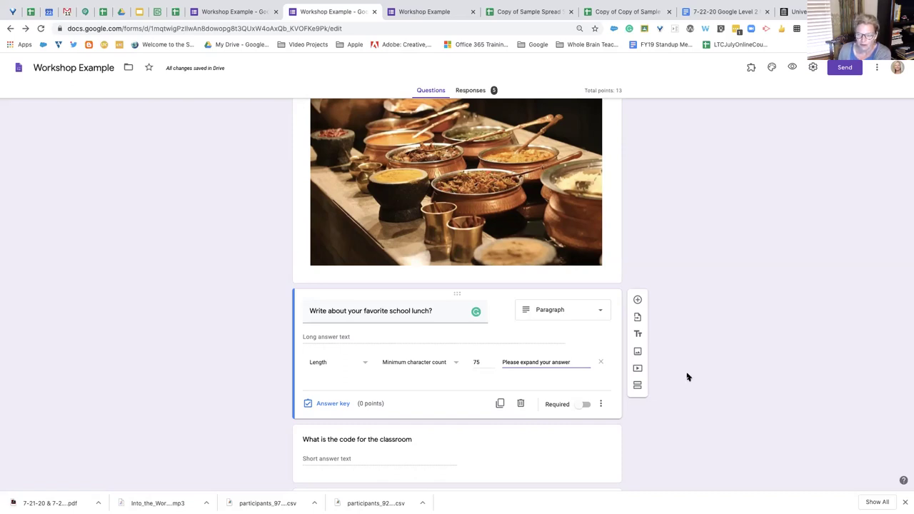
{"action": "scroll", "coordinate": [687, 376], "scroll_direction": "up", "scroll_amount": 1}
{"action": "scroll", "coordinate": [688, 376], "scroll_direction": "down", "scroll_amount": 5}
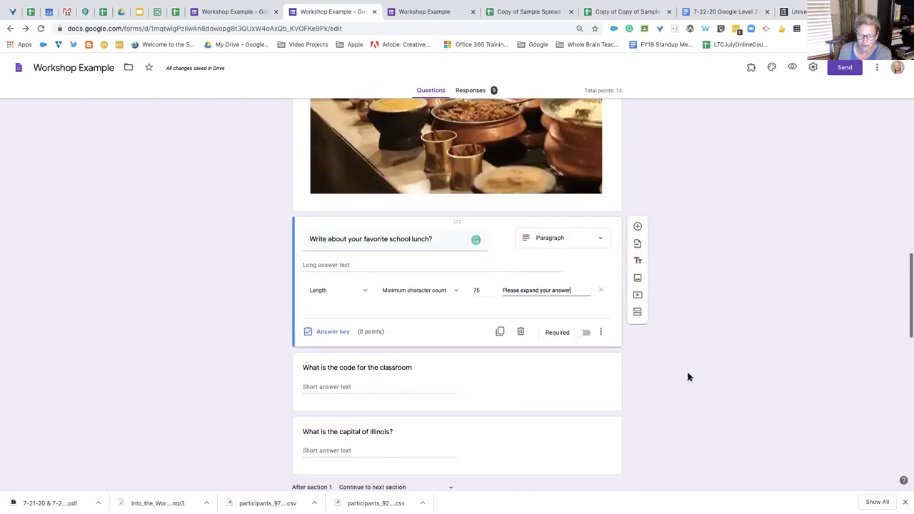
{"action": "scroll", "coordinate": [688, 376], "scroll_direction": "down", "scroll_amount": 3}
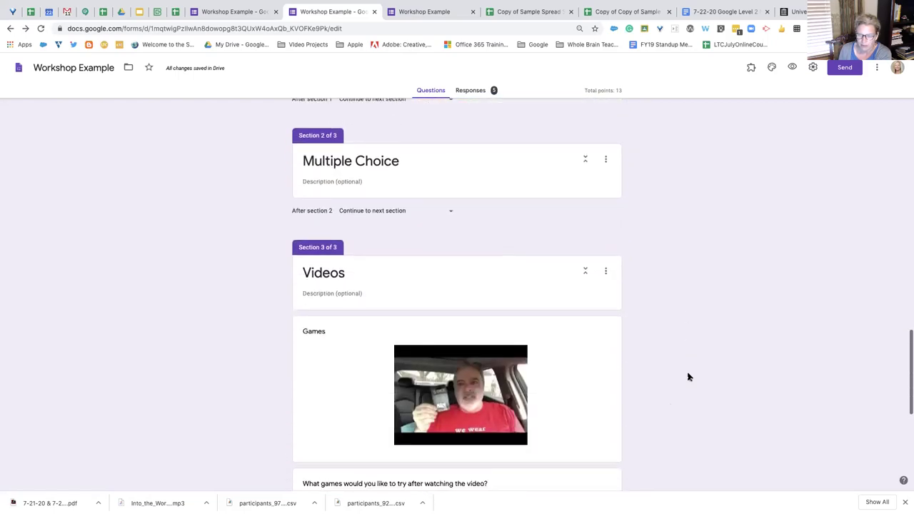
{"action": "scroll", "coordinate": [689, 376], "scroll_direction": "up", "scroll_amount": 1}
{"action": "scroll", "coordinate": [688, 376], "scroll_direction": "up", "scroll_amount": 6}
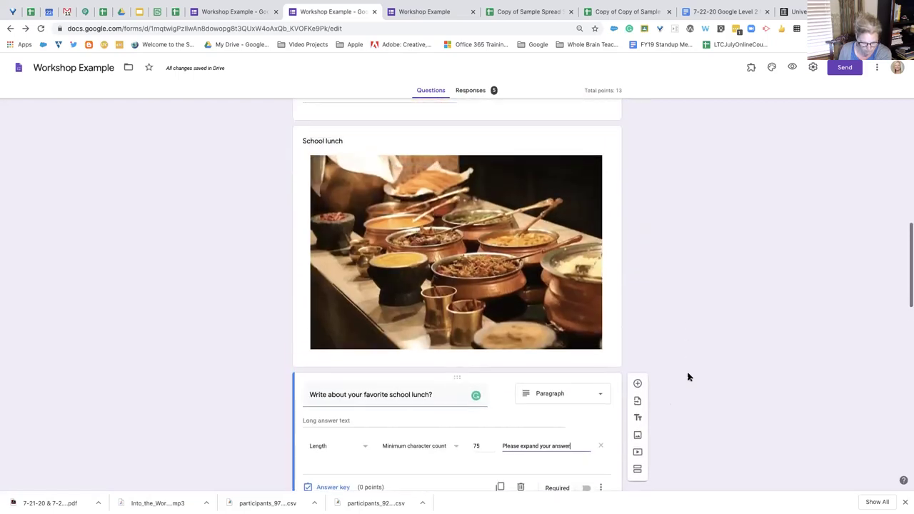
{"action": "scroll", "coordinate": [688, 376], "scroll_direction": "down", "scroll_amount": 1}
{"action": "left_click", "coordinate": [601, 431]}
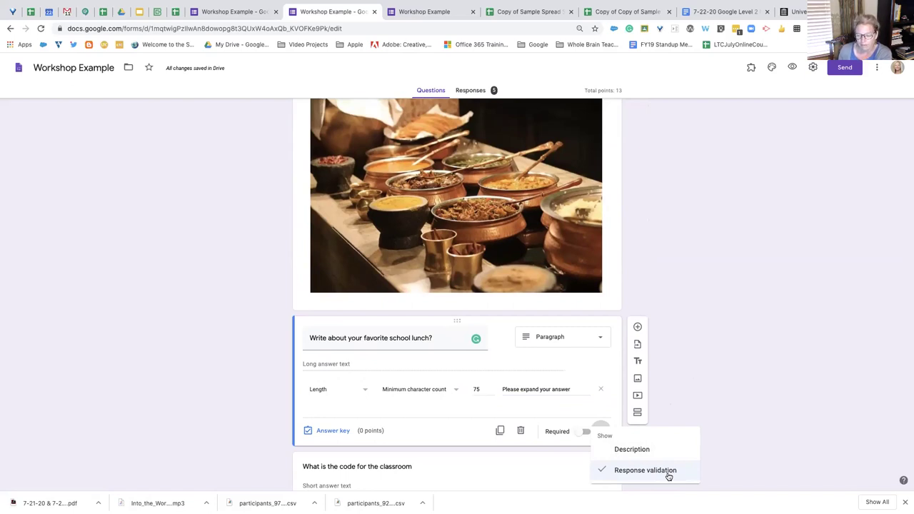
{"action": "left_click", "coordinate": [716, 392]}
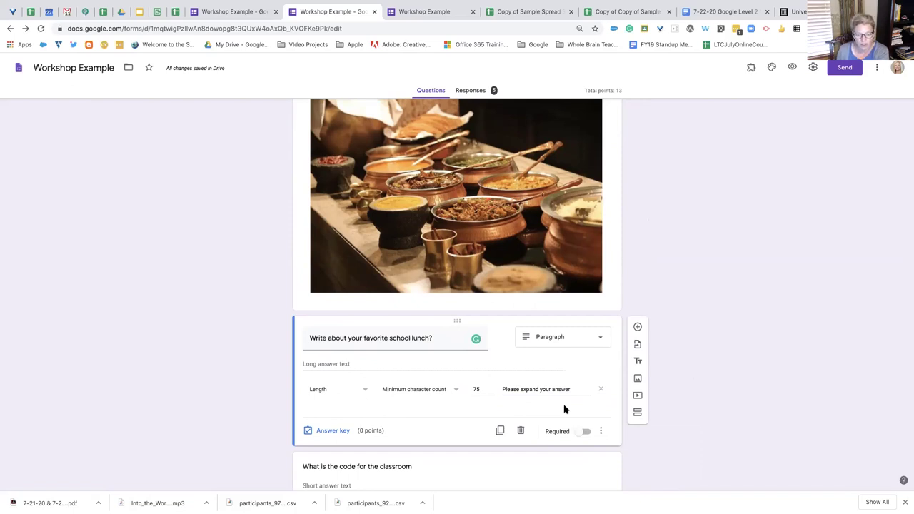
{"action": "scroll", "coordinate": [670, 448], "scroll_direction": "down", "scroll_amount": 3}
{"action": "scroll", "coordinate": [670, 448], "scroll_direction": "up", "scroll_amount": 5}
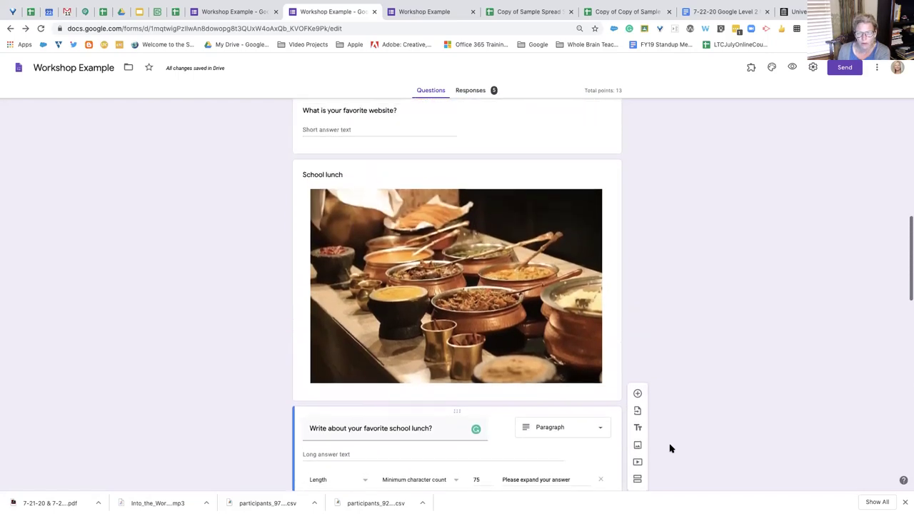
{"action": "scroll", "coordinate": [670, 449], "scroll_direction": "up", "scroll_amount": 15}
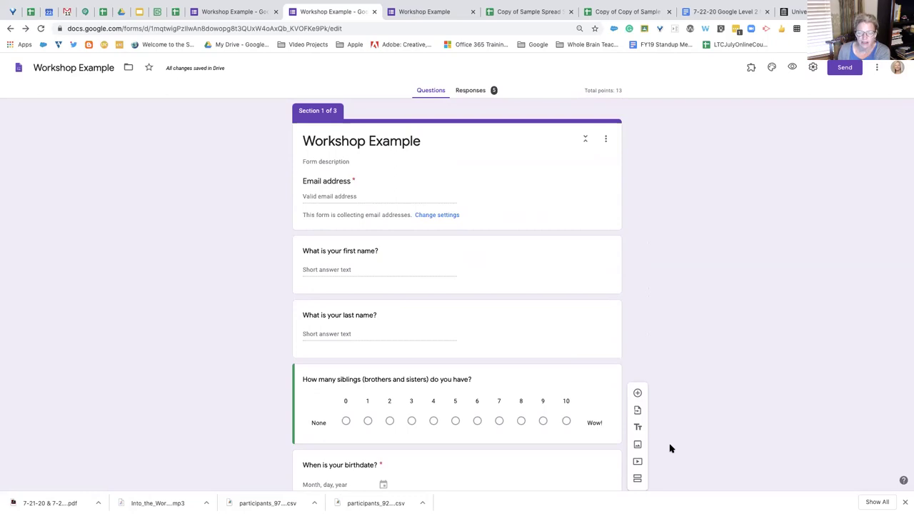
{"action": "scroll", "coordinate": [670, 448], "scroll_direction": "down", "scroll_amount": 1}
{"action": "scroll", "coordinate": [652, 228], "scroll_direction": "up", "scroll_amount": 1}
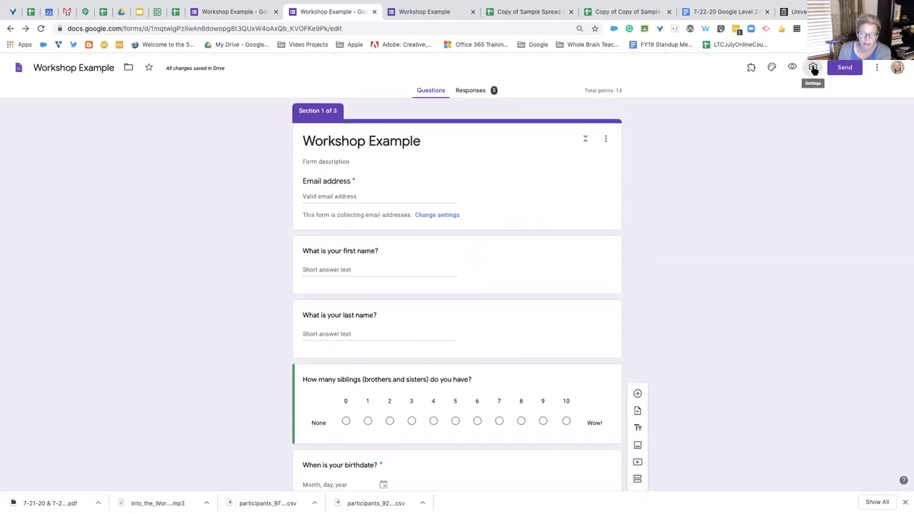
{"action": "left_click", "coordinate": [813, 68]}
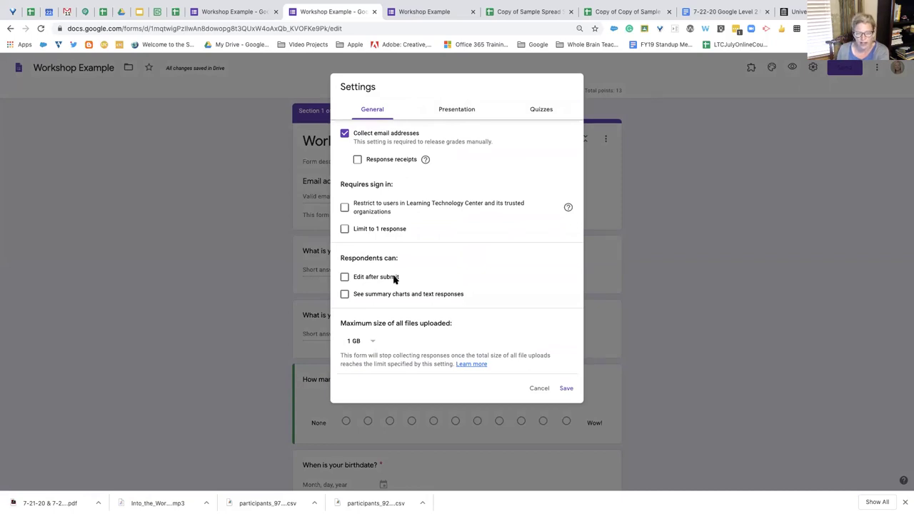
{"action": "left_click", "coordinate": [345, 229]}
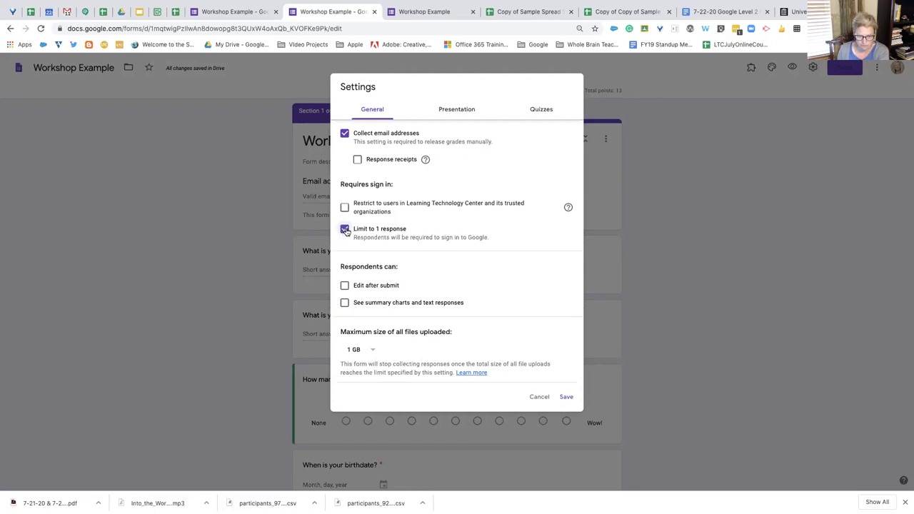
{"action": "left_click", "coordinate": [346, 230]}
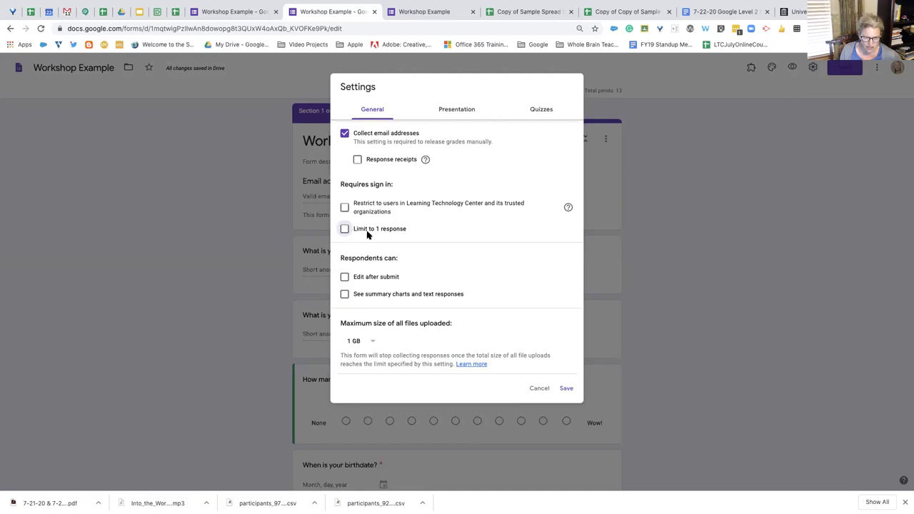
{"action": "left_click", "coordinate": [540, 390]}
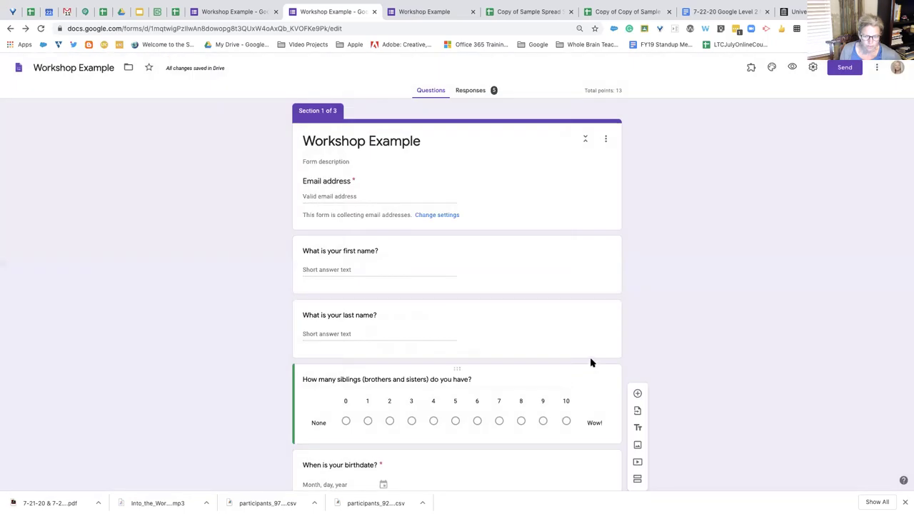
{"action": "left_click", "coordinate": [138, 14]}
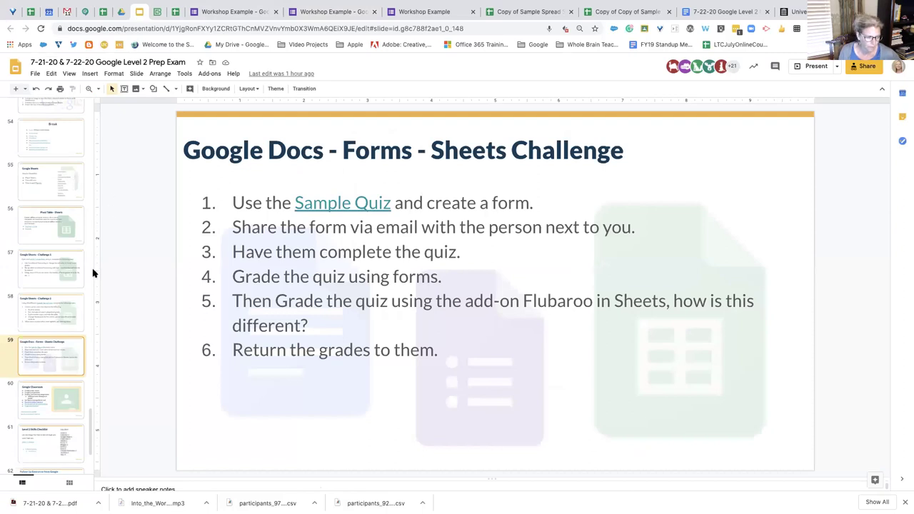
{"action": "scroll", "coordinate": [40, 268], "scroll_direction": "down", "scroll_amount": 2}
{"action": "scroll", "coordinate": [53, 286], "scroll_direction": "down", "scroll_amount": 1}
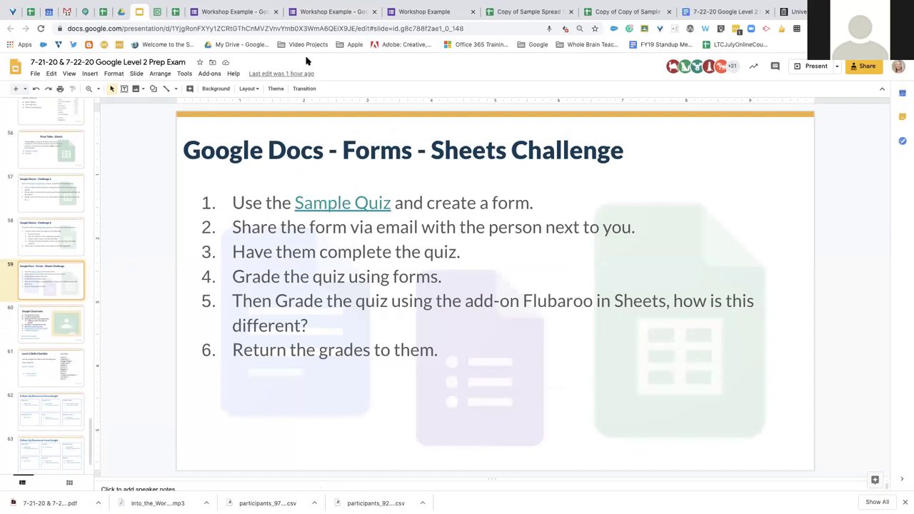
{"action": "left_click", "coordinate": [307, 17]}
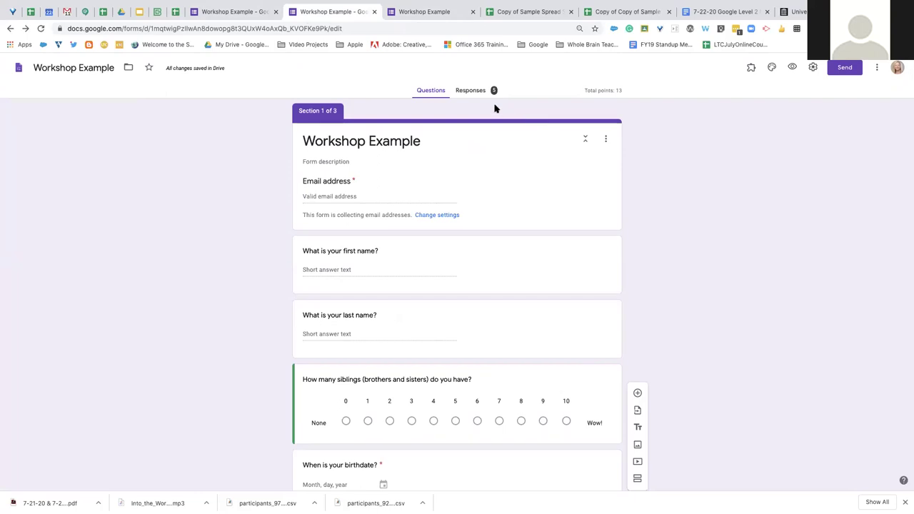
Check the 5-response summary and open the linked 2 Workshop Example (Responses) spreadsheet
{"action": "left_click", "coordinate": [472, 93]}
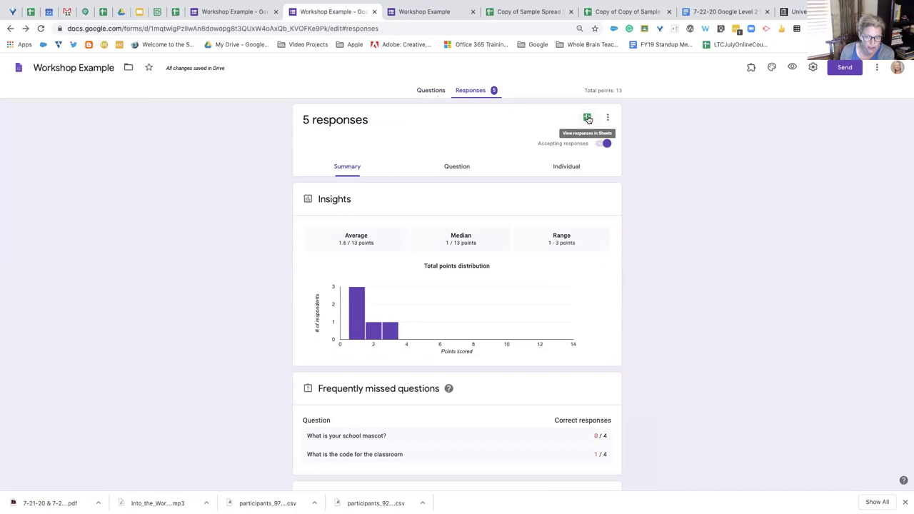
{"action": "left_click", "coordinate": [587, 119]}
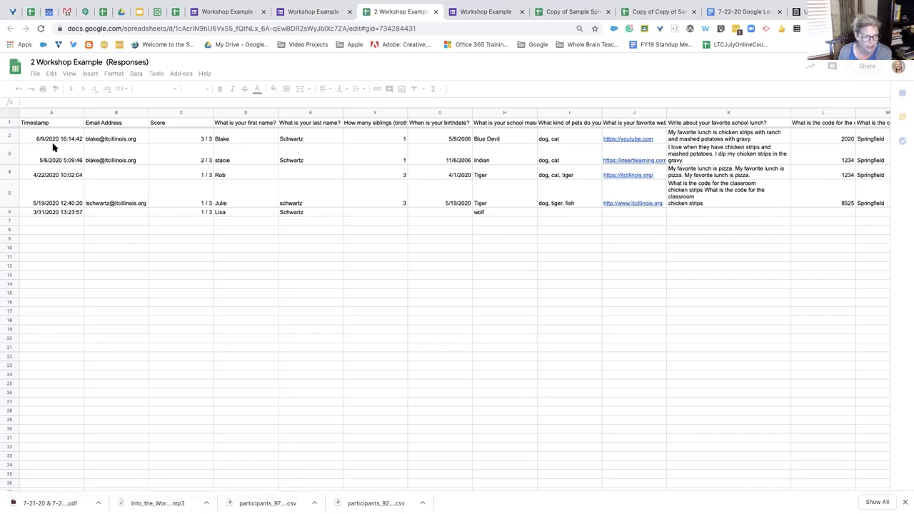
{"action": "left_click", "coordinate": [311, 13]}
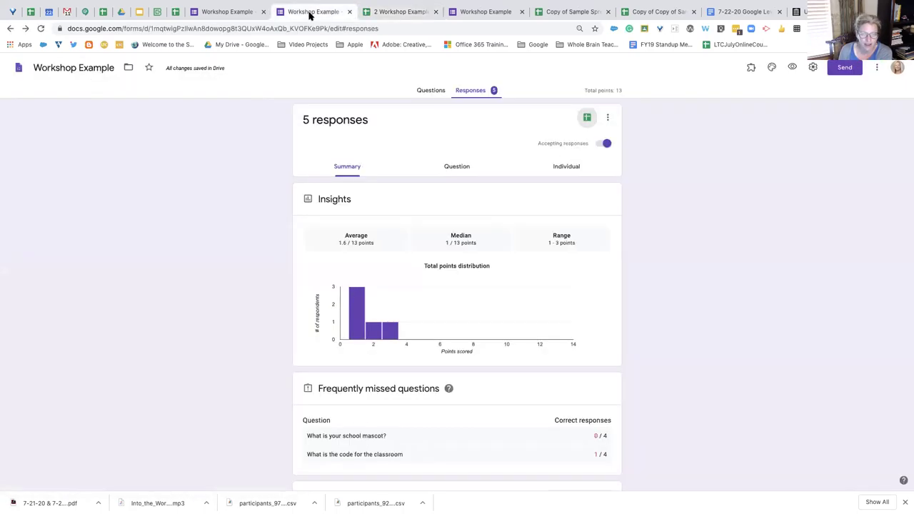
{"action": "left_click", "coordinate": [605, 120]}
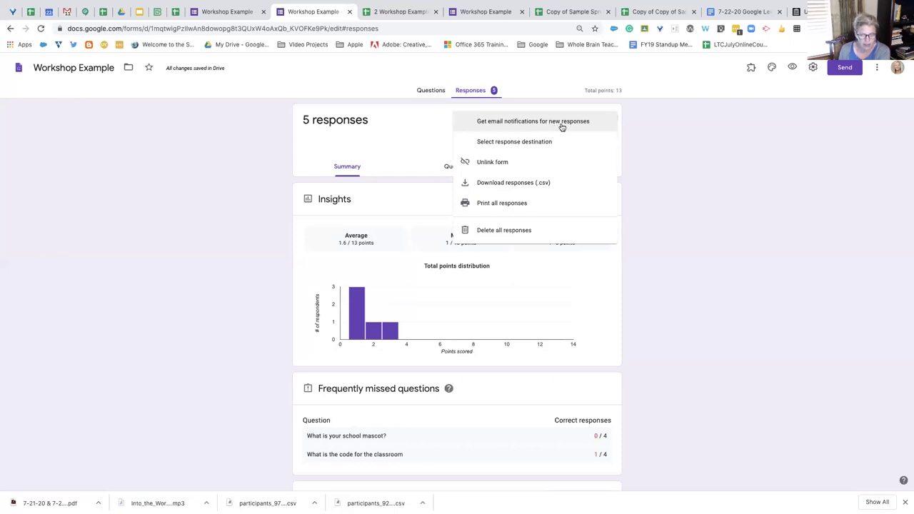
{"action": "scroll", "coordinate": [561, 127], "scroll_direction": "down", "scroll_amount": 1}
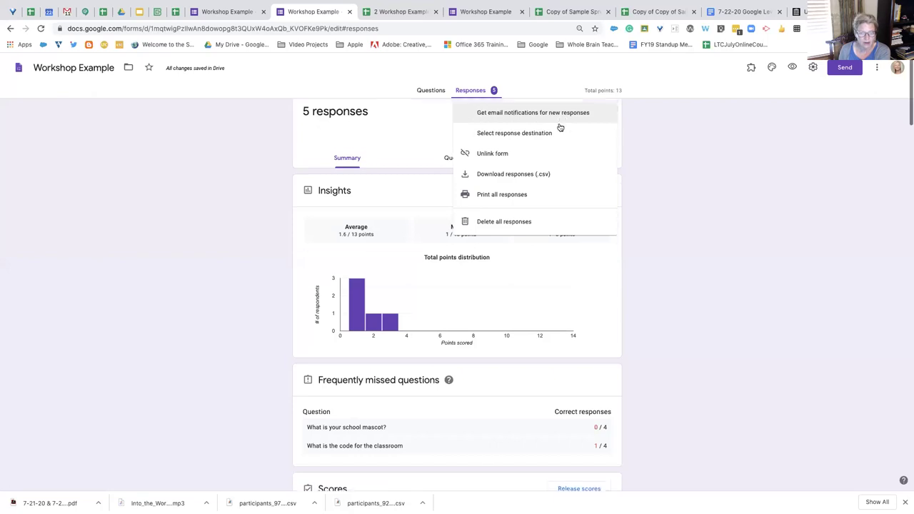
{"action": "left_click", "coordinate": [391, 12]}
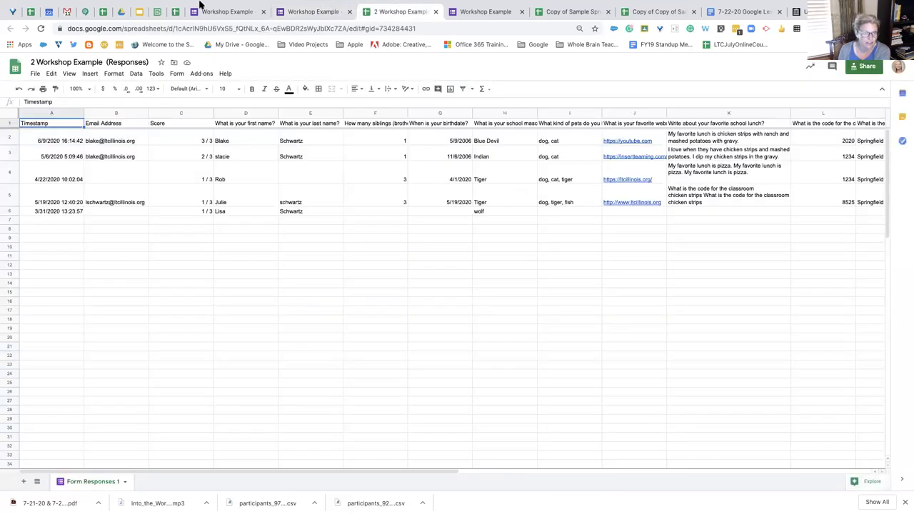
Compare the Workshop Warm Up and 2 Workshop Example response sheets, then go to the Level 2 Prep Exam slides
{"action": "left_click", "coordinate": [103, 12]}
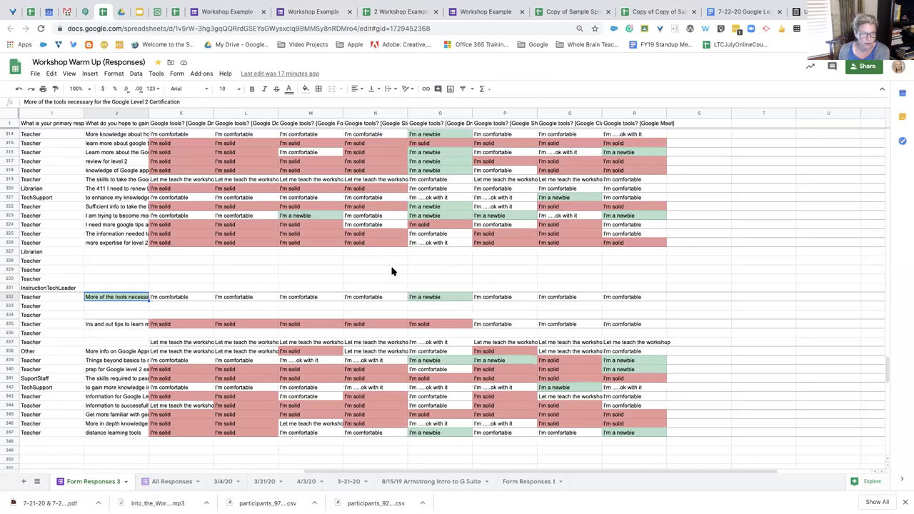
{"action": "left_click", "coordinate": [404, 11]}
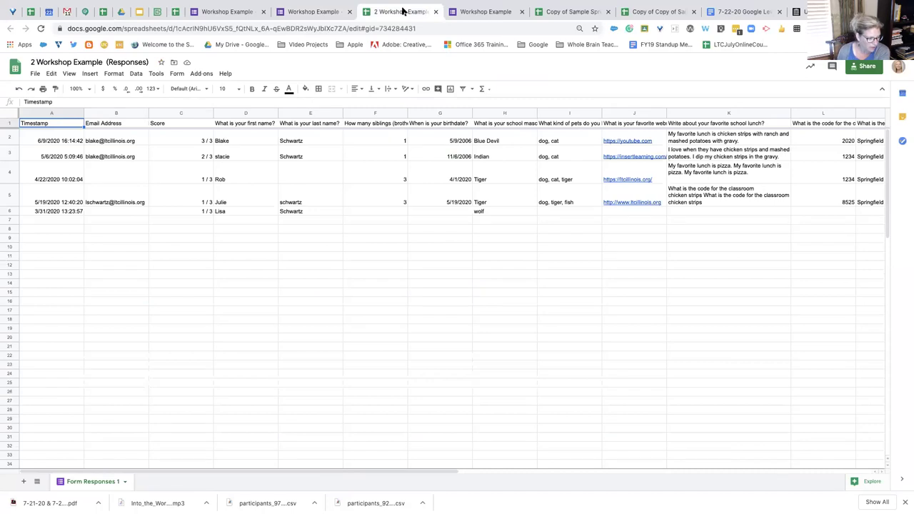
{"action": "left_click", "coordinate": [320, 10]}
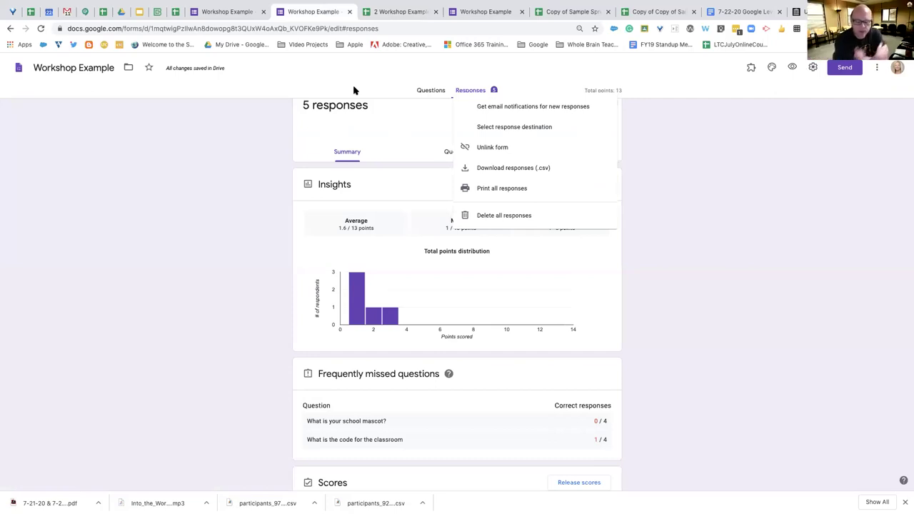
{"action": "left_click", "coordinate": [249, 98]}
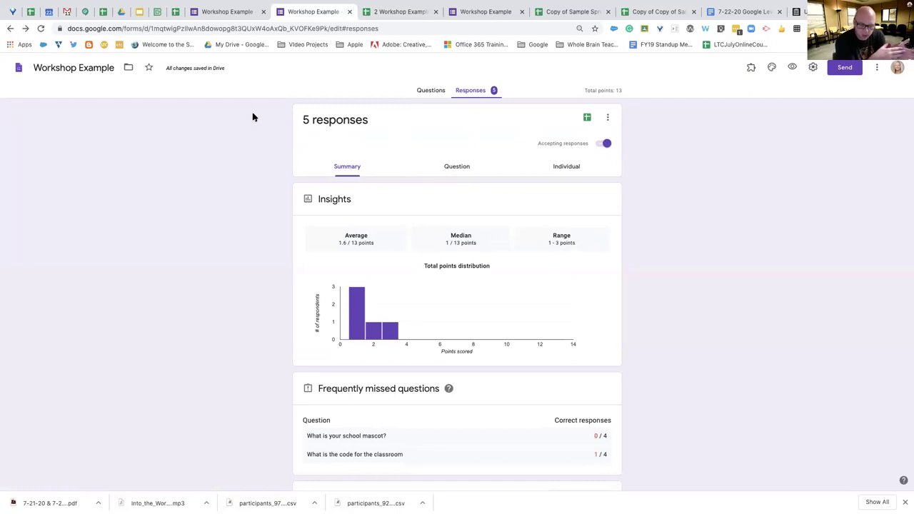
{"action": "left_click", "coordinate": [139, 13]}
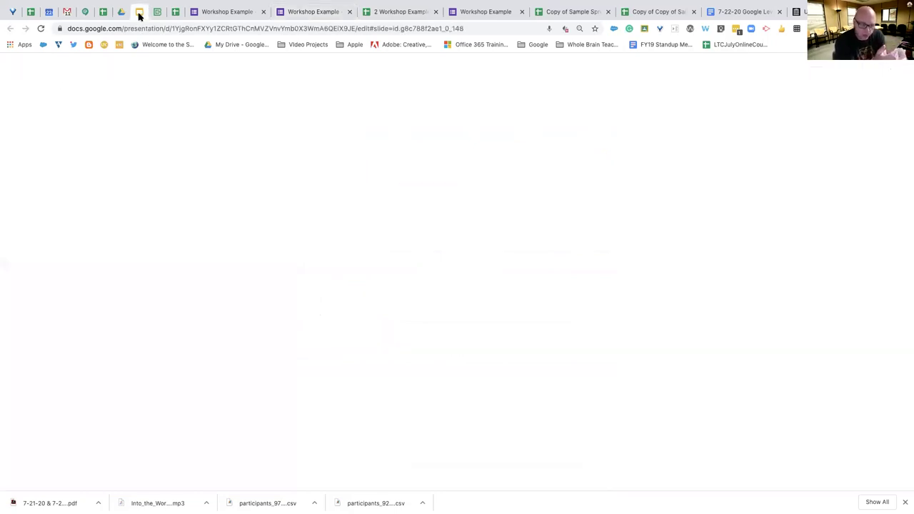
Show the Google Classroom slide 60, load Google Classroom in a new tab, then return to Drive's owned forms
{"action": "left_click", "coordinate": [75, 325]}
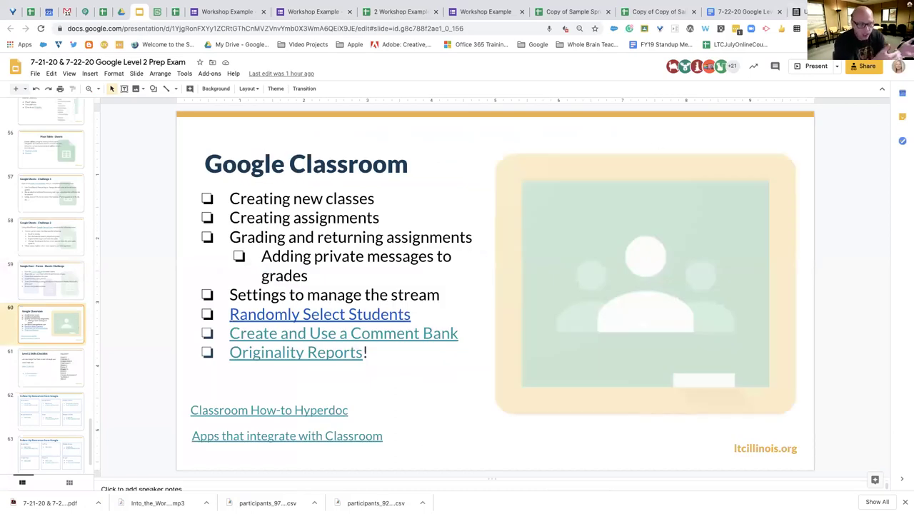
{"action": "key", "text": "ctrl+t"}
{"action": "type", "text": "c"}
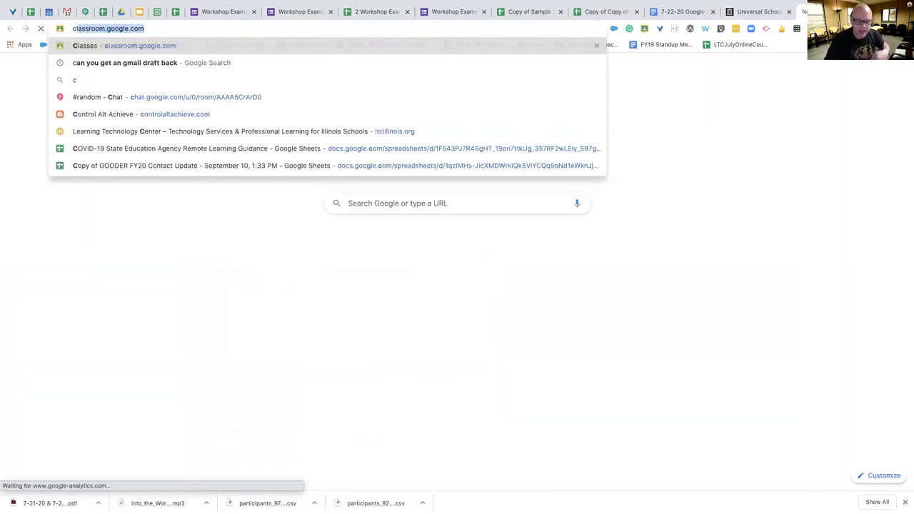
{"action": "type", "text": "las"}
{"action": "key", "text": "Return"}
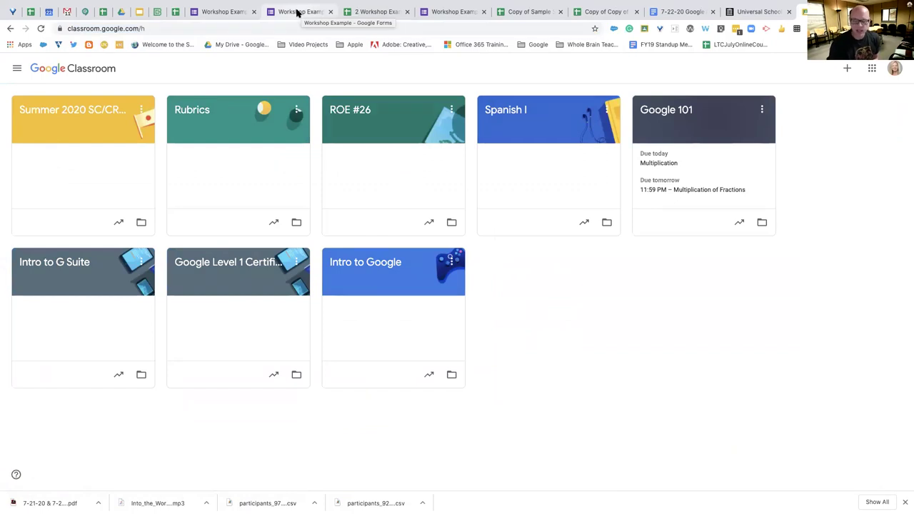
{"action": "left_click", "coordinate": [120, 13]}
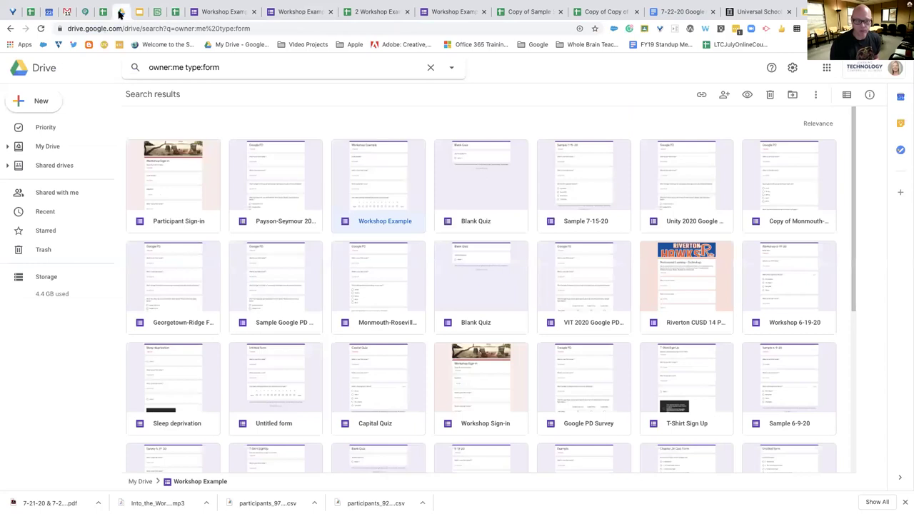
From Starred, open the Online Workshops folder and the 7-20-20 Introduction to Google Classroom deck
{"action": "left_click", "coordinate": [46, 230]}
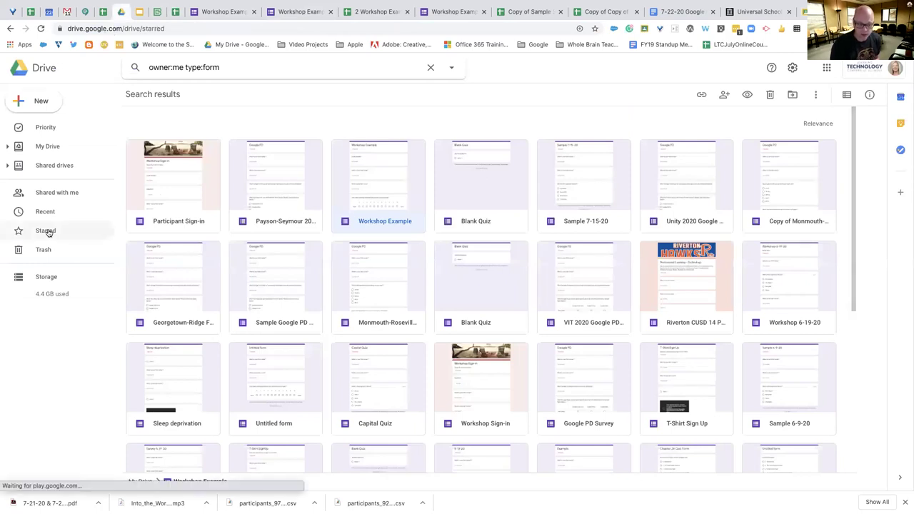
{"action": "left_click", "coordinate": [482, 144]}
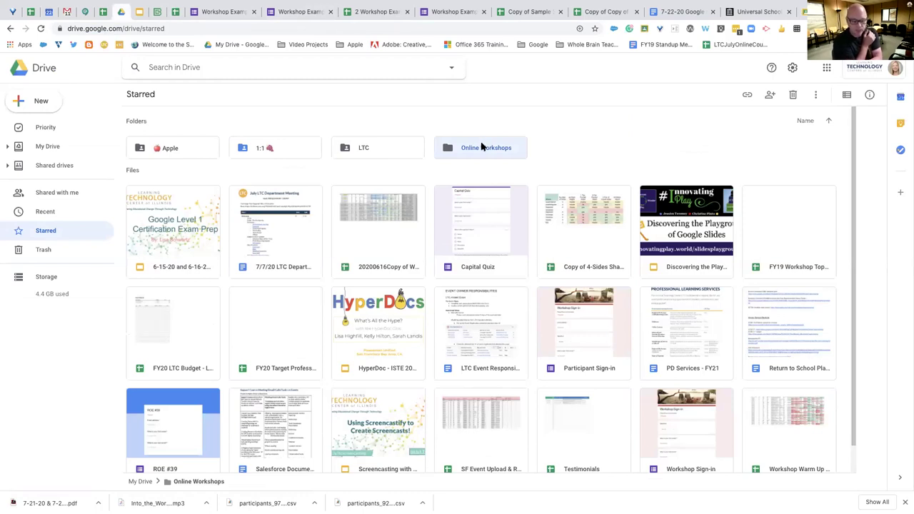
{"action": "double_click", "coordinate": [480, 148]}
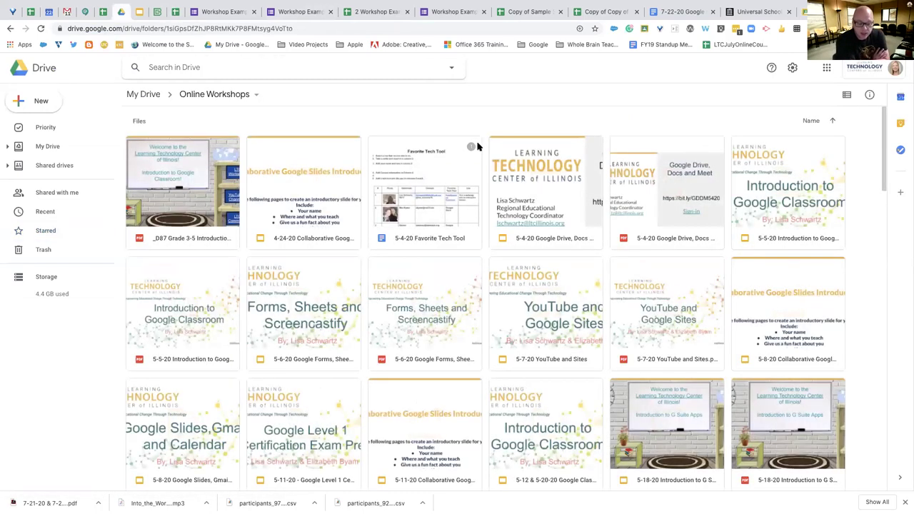
{"action": "scroll", "coordinate": [447, 255], "scroll_direction": "down", "scroll_amount": 6}
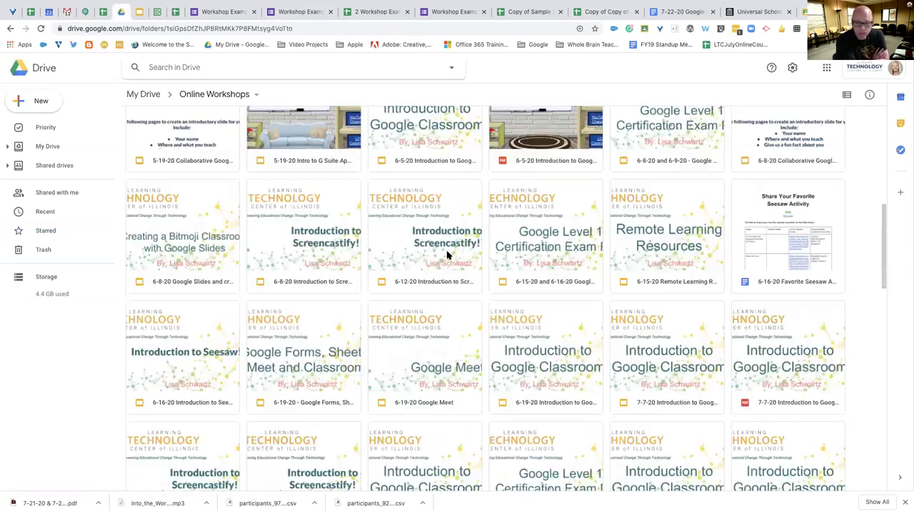
{"action": "scroll", "coordinate": [447, 254], "scroll_direction": "down", "scroll_amount": 6}
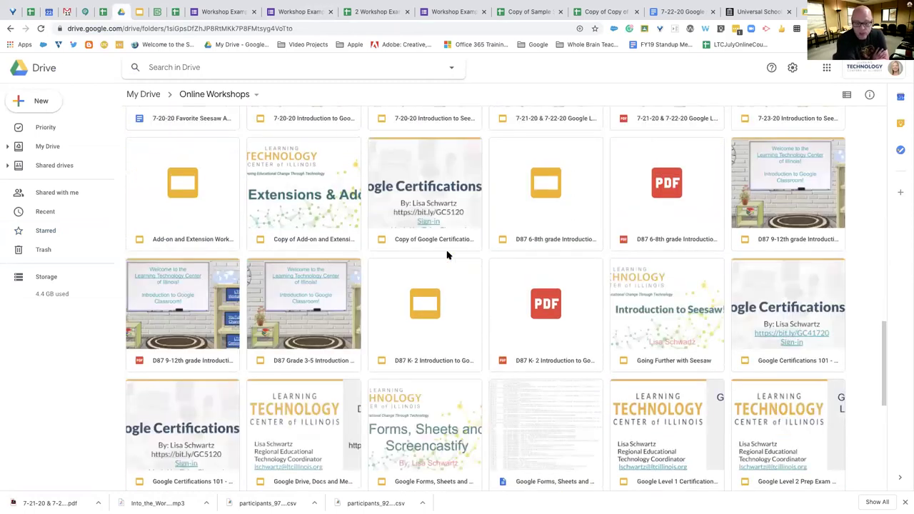
{"action": "scroll", "coordinate": [446, 255], "scroll_direction": "up", "scroll_amount": 2}
{"action": "left_click", "coordinate": [334, 168]}
{"action": "double_click", "coordinate": [331, 165]}
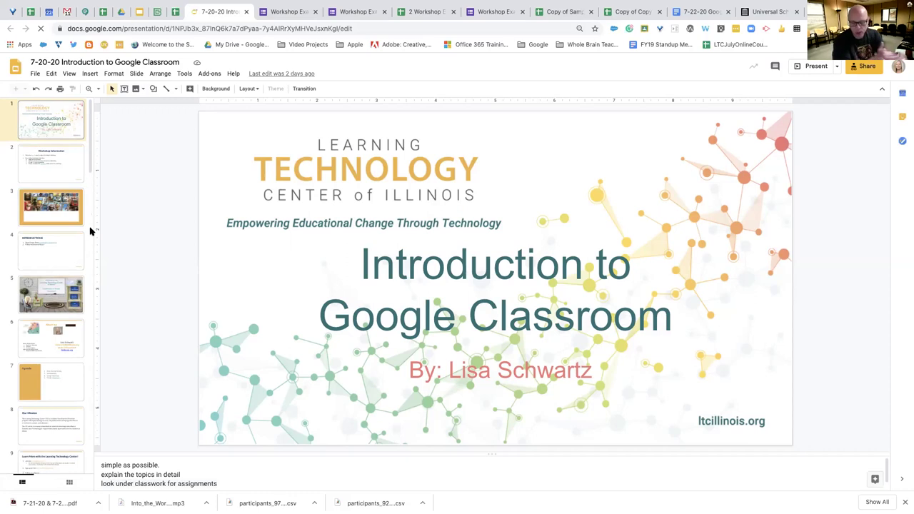
Skim the Classroom introduction slides, then switch to the Workshop Example response summary
{"action": "scroll", "coordinate": [71, 235], "scroll_direction": "down", "scroll_amount": 1}
{"action": "scroll", "coordinate": [71, 236], "scroll_direction": "down", "scroll_amount": 10}
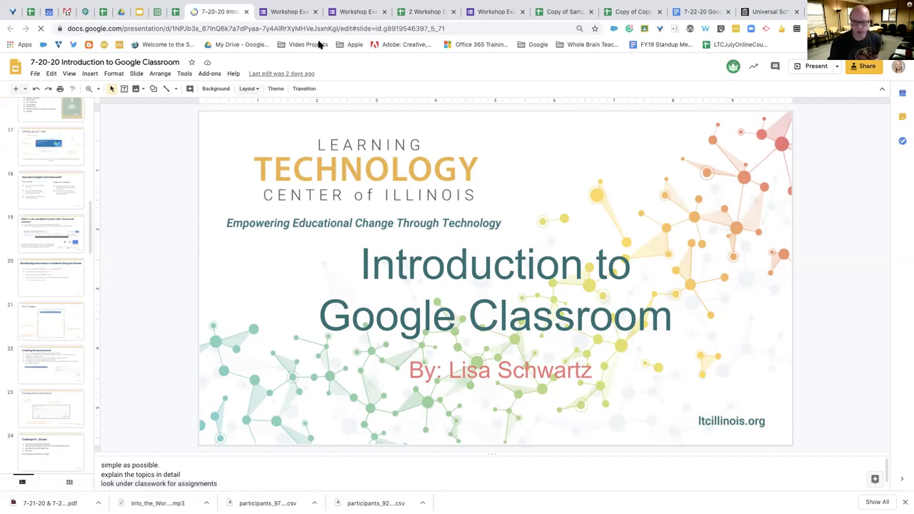
{"action": "left_click", "coordinate": [346, 12]}
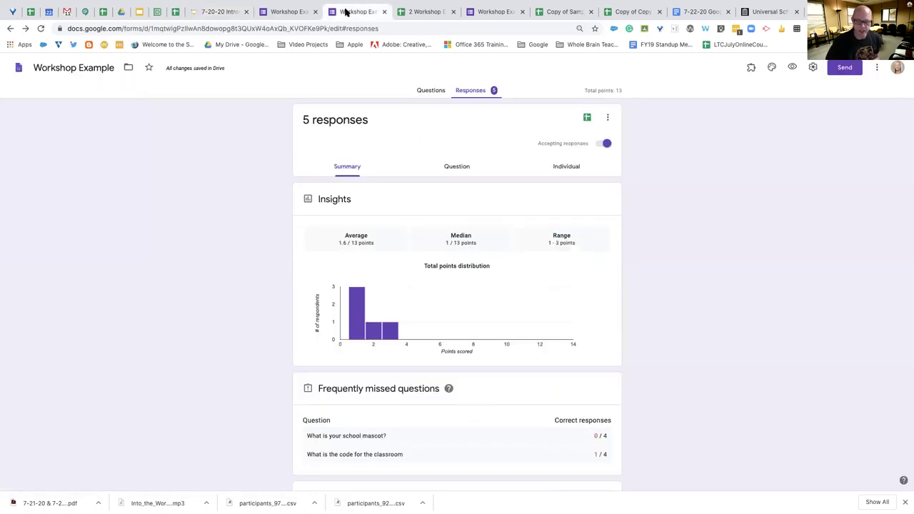
Check the form's questions, then scroll through the response score summary
{"action": "left_click", "coordinate": [429, 91]}
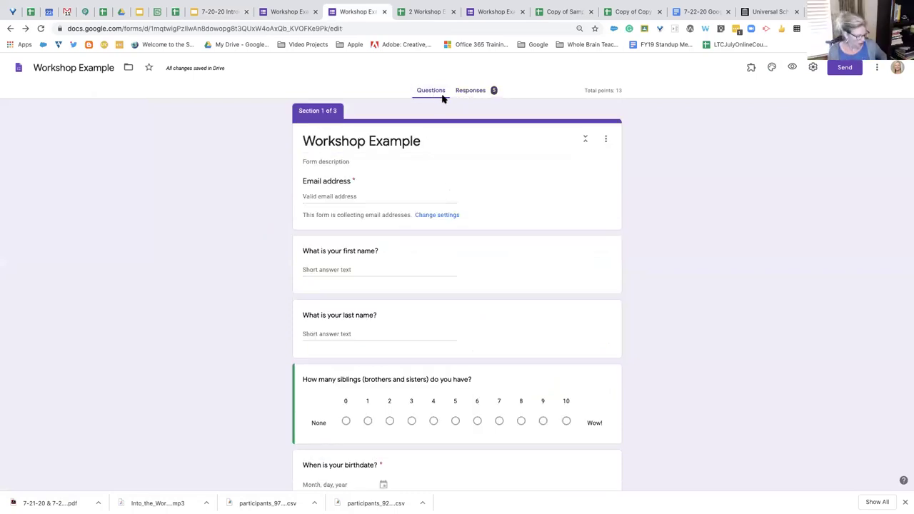
{"action": "left_click", "coordinate": [466, 93]}
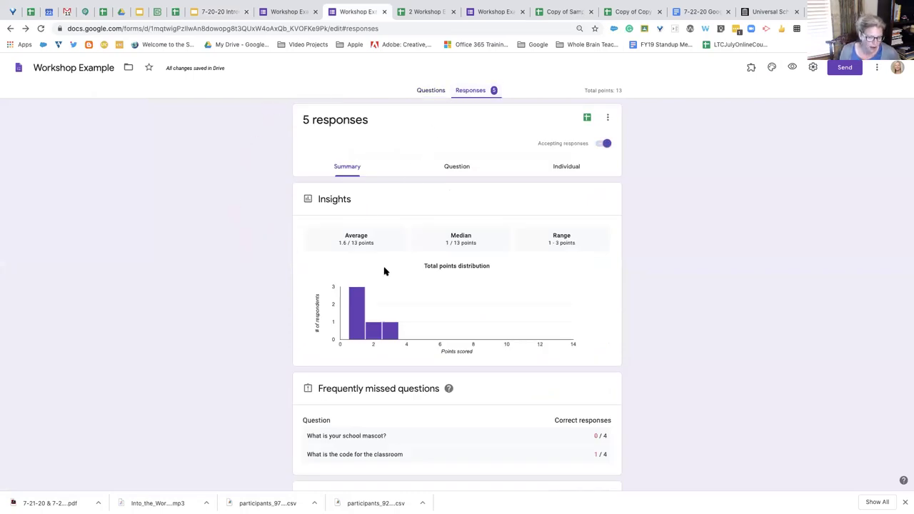
{"action": "scroll", "coordinate": [383, 269], "scroll_direction": "down", "scroll_amount": 4}
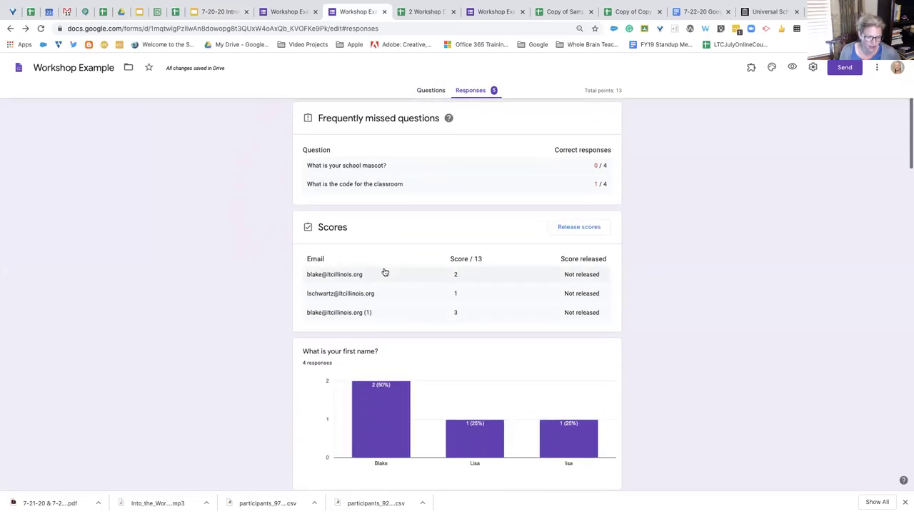
{"action": "scroll", "coordinate": [384, 269], "scroll_direction": "down", "scroll_amount": 2}
{"action": "scroll", "coordinate": [383, 269], "scroll_direction": "up", "scroll_amount": 6}
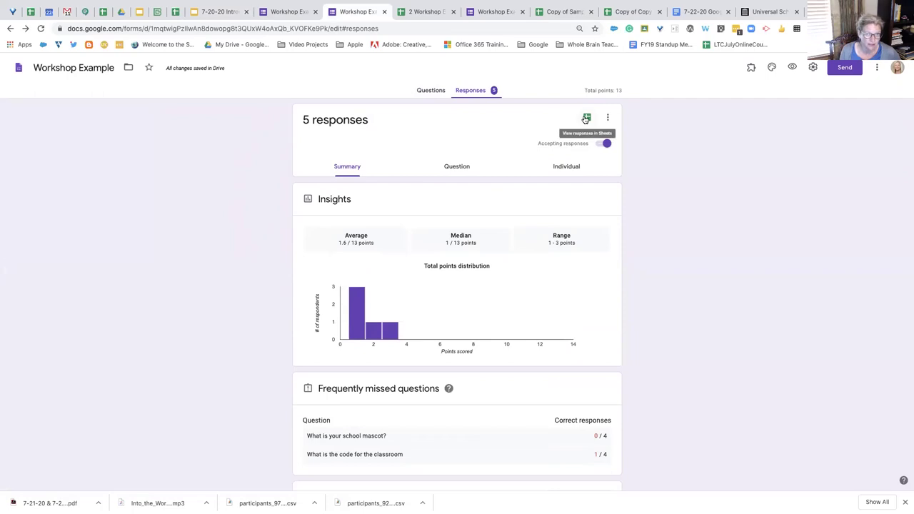
Compare the linked responses spreadsheet with the summary charts, then return to the Classroom introduction slides
{"action": "left_click", "coordinate": [424, 10]}
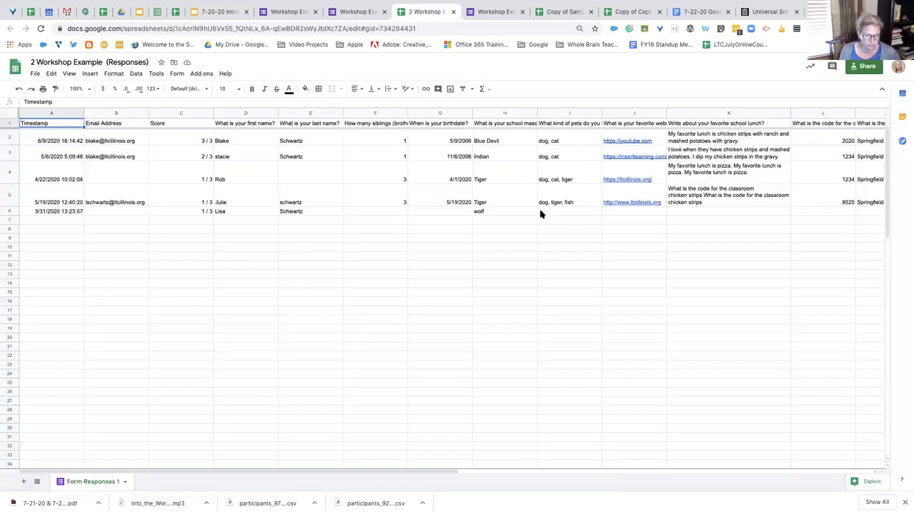
{"action": "left_click", "coordinate": [344, 14]}
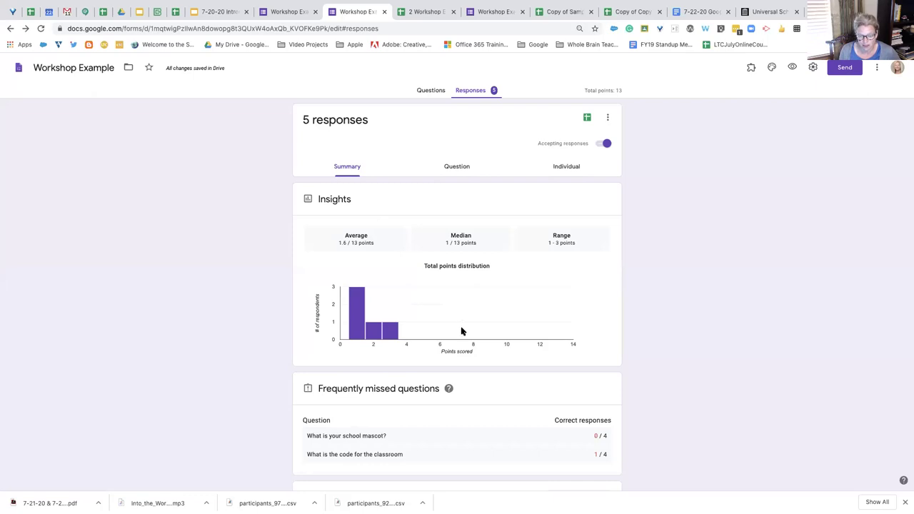
{"action": "scroll", "coordinate": [462, 330], "scroll_direction": "down", "scroll_amount": 4}
{"action": "scroll", "coordinate": [461, 330], "scroll_direction": "down", "scroll_amount": 4}
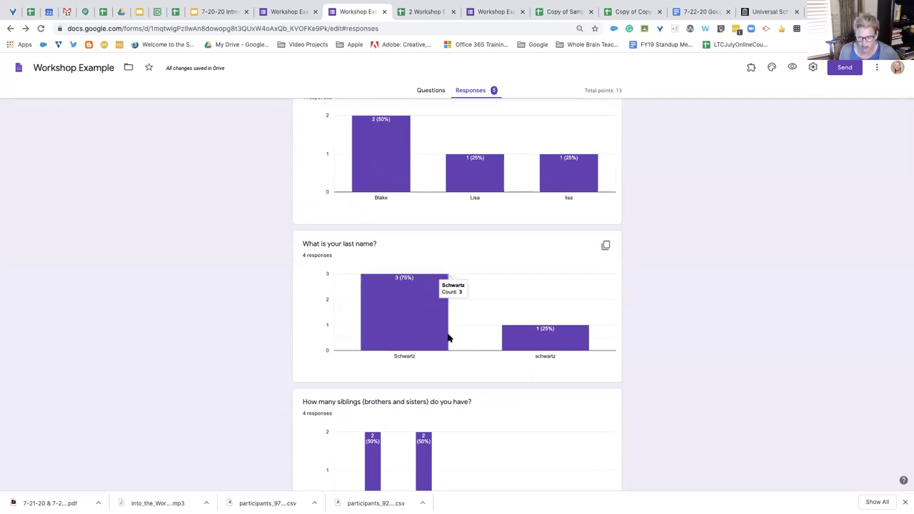
{"action": "scroll", "coordinate": [488, 322], "scroll_direction": "up", "scroll_amount": 9}
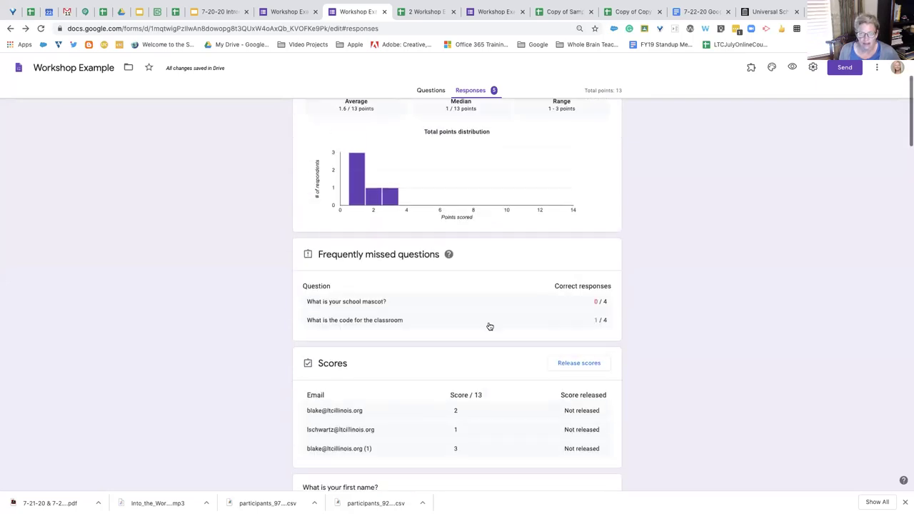
{"action": "left_click", "coordinate": [427, 13]}
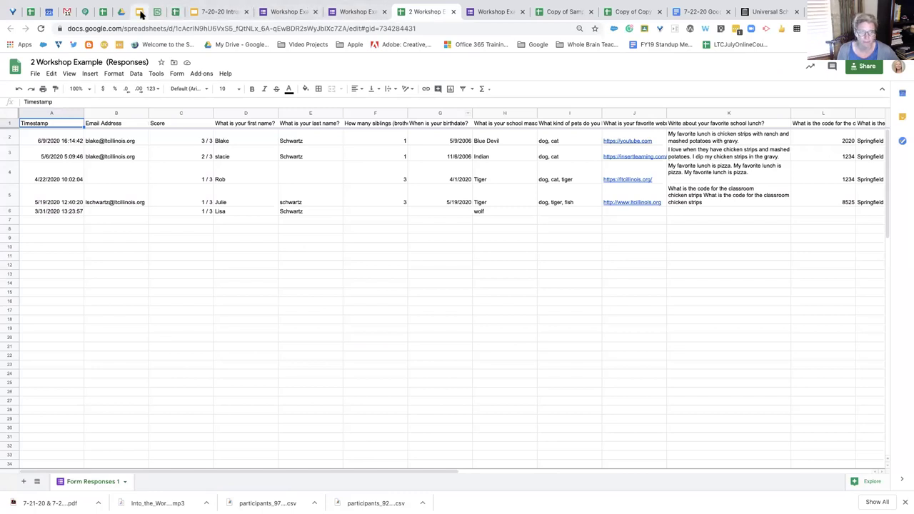
{"action": "left_click", "coordinate": [211, 11]}
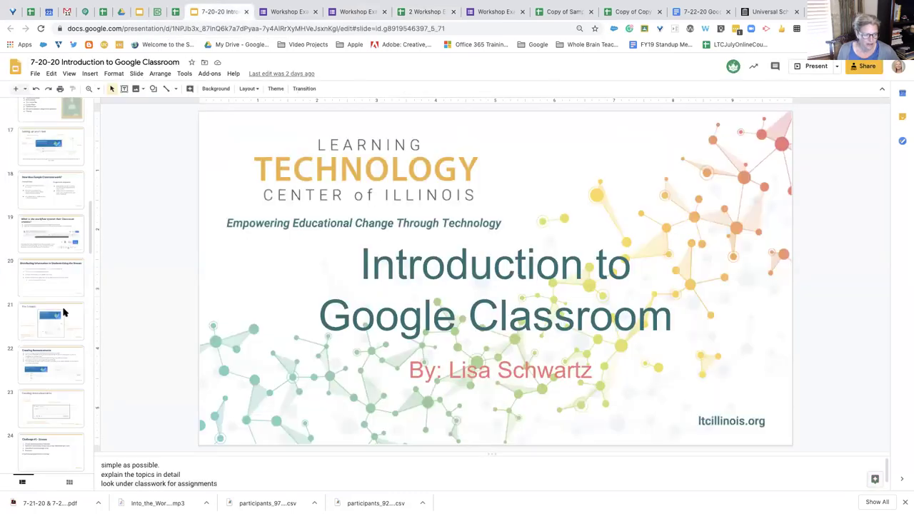
Display slide 39, Google Form - Grade Importing, from the filmstrip
{"action": "scroll", "coordinate": [50, 323], "scroll_direction": "down", "scroll_amount": 10}
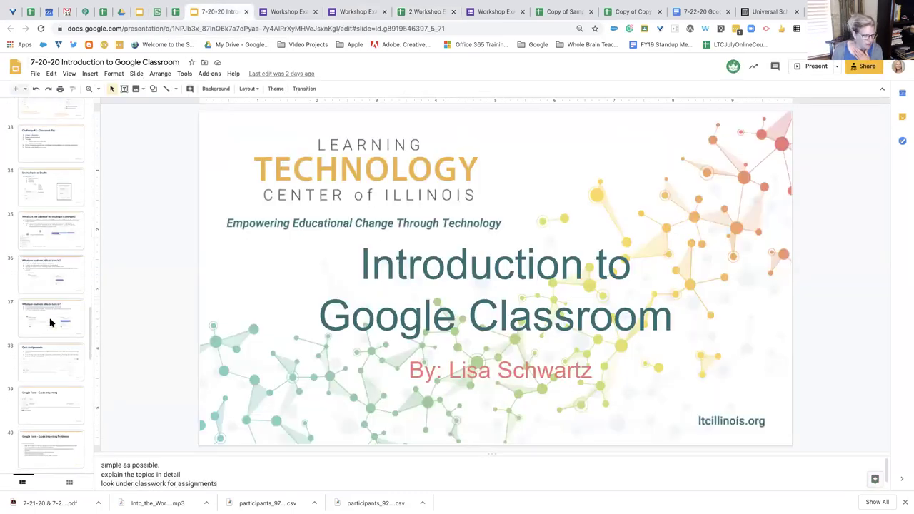
{"action": "left_click", "coordinate": [57, 417]}
{"action": "scroll", "coordinate": [52, 364], "scroll_direction": "down", "scroll_amount": 2}
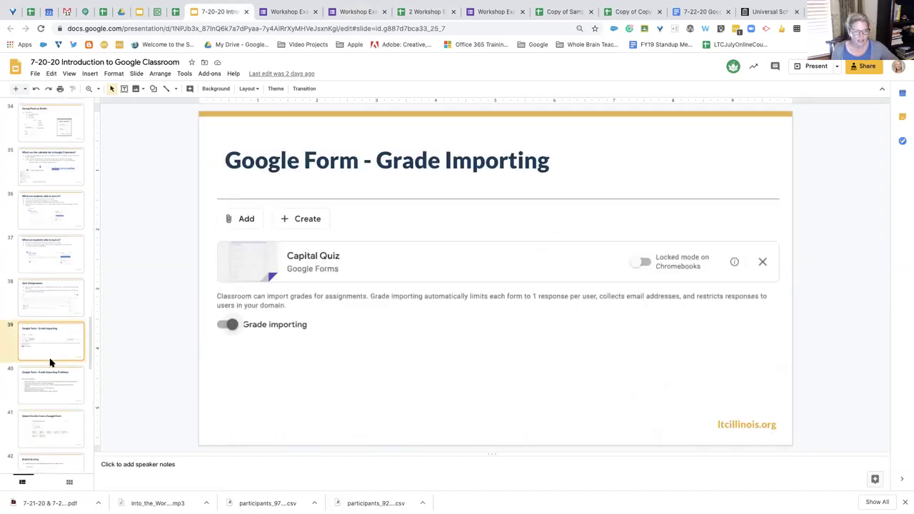
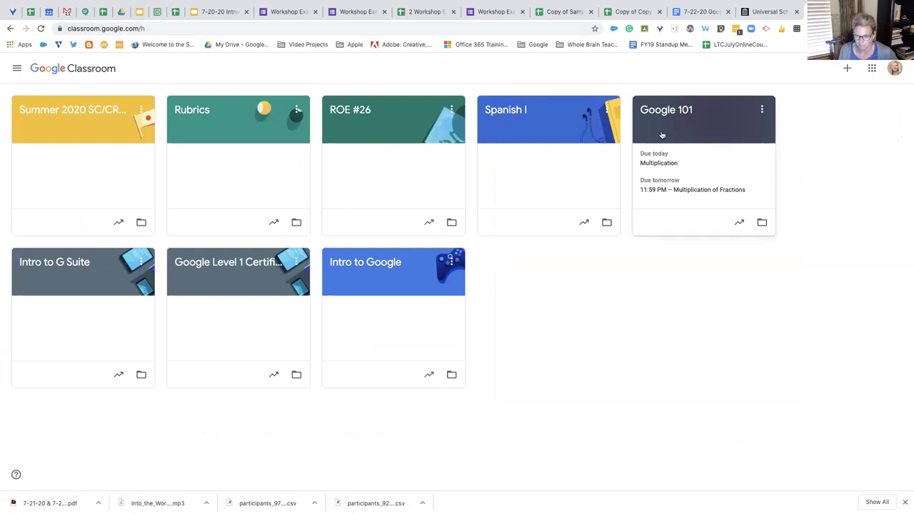
Open the Google 101 class from its class card
{"action": "left_click", "coordinate": [676, 111]}
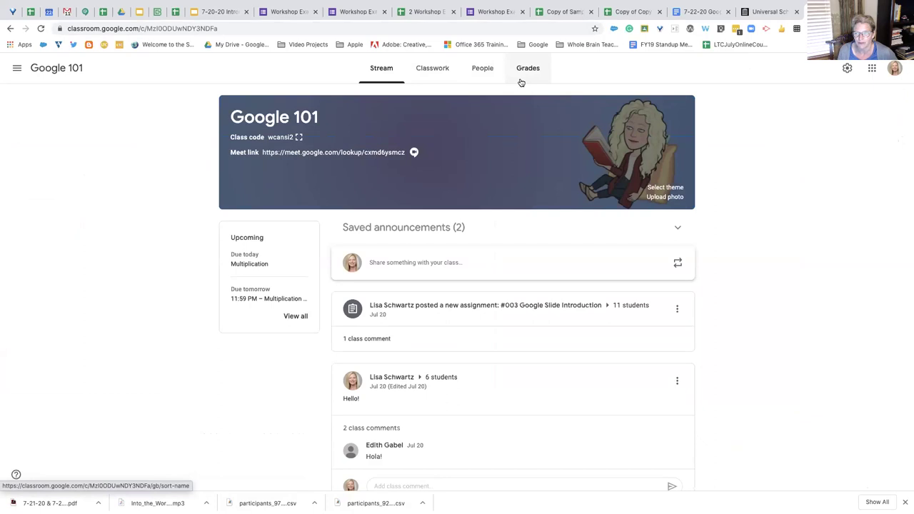
{"action": "left_click", "coordinate": [845, 69]}
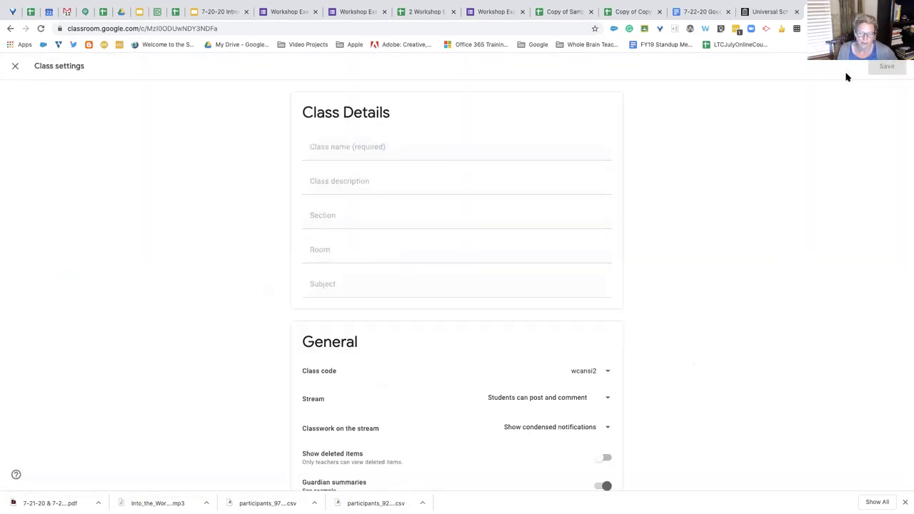
{"action": "scroll", "coordinate": [484, 327], "scroll_direction": "down", "scroll_amount": 5}
{"action": "scroll", "coordinate": [485, 327], "scroll_direction": "up", "scroll_amount": 2}
{"action": "scroll", "coordinate": [485, 327], "scroll_direction": "up", "scroll_amount": 2}
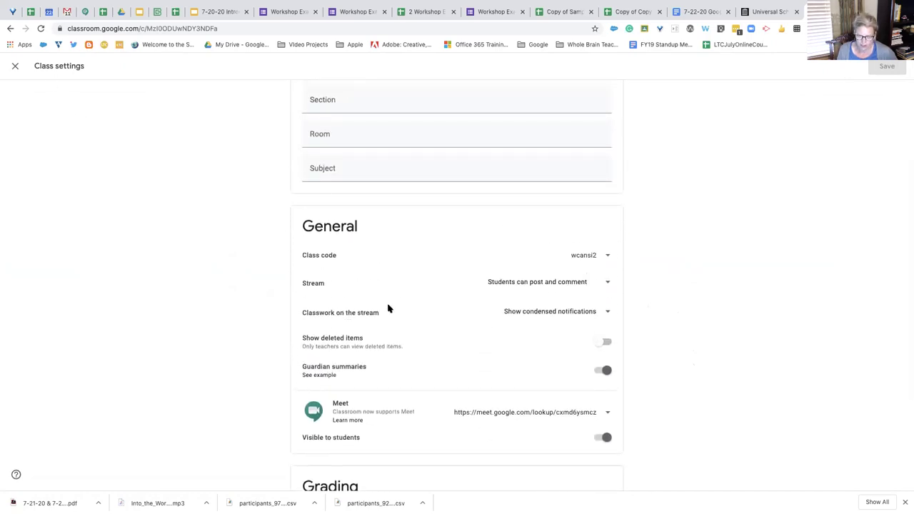
{"action": "scroll", "coordinate": [389, 309], "scroll_direction": "down", "scroll_amount": 3}
{"action": "scroll", "coordinate": [388, 307], "scroll_direction": "up", "scroll_amount": 5}
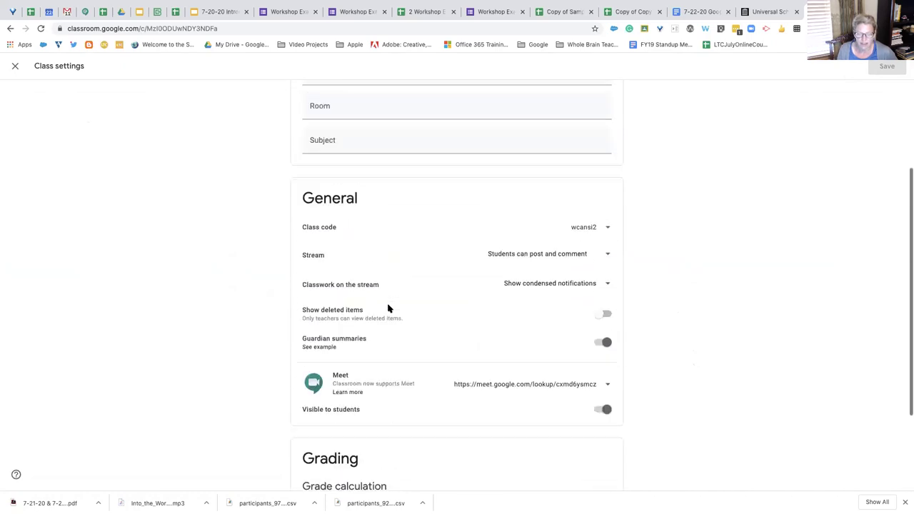
{"action": "left_click", "coordinate": [15, 66]}
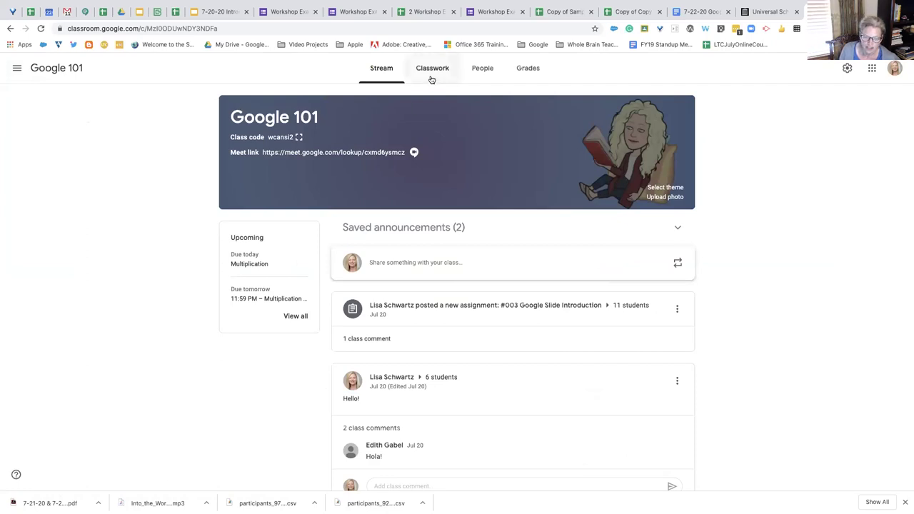
Start an announcement for Google 101, all students, checking recipient lists and saved drafts
{"action": "left_click", "coordinate": [405, 265]}
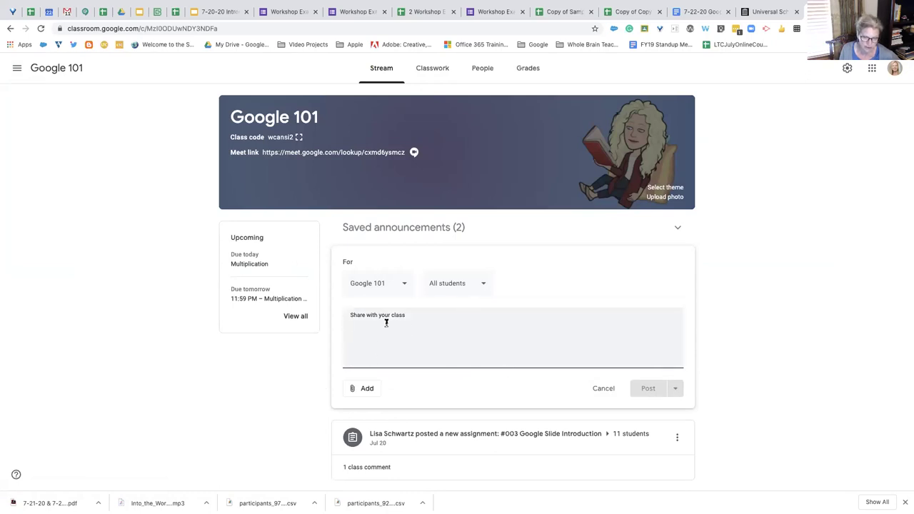
{"action": "left_click", "coordinate": [404, 284]}
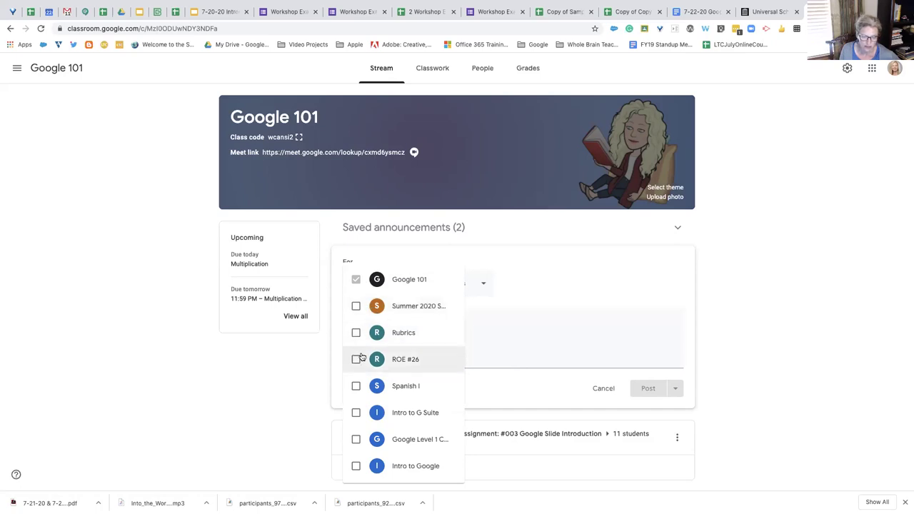
{"action": "left_click", "coordinate": [475, 327]}
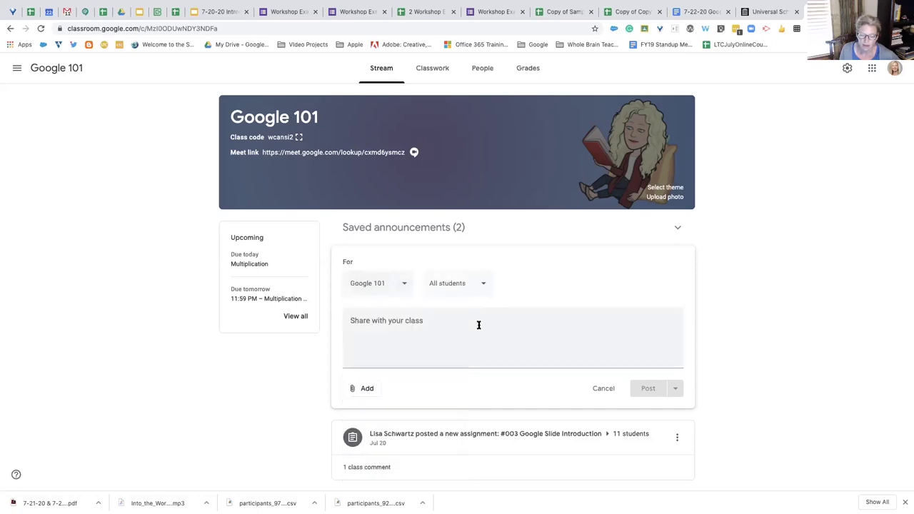
{"action": "left_click", "coordinate": [481, 284]}
{"action": "left_click", "coordinate": [591, 323]}
{"action": "left_click", "coordinate": [678, 227]}
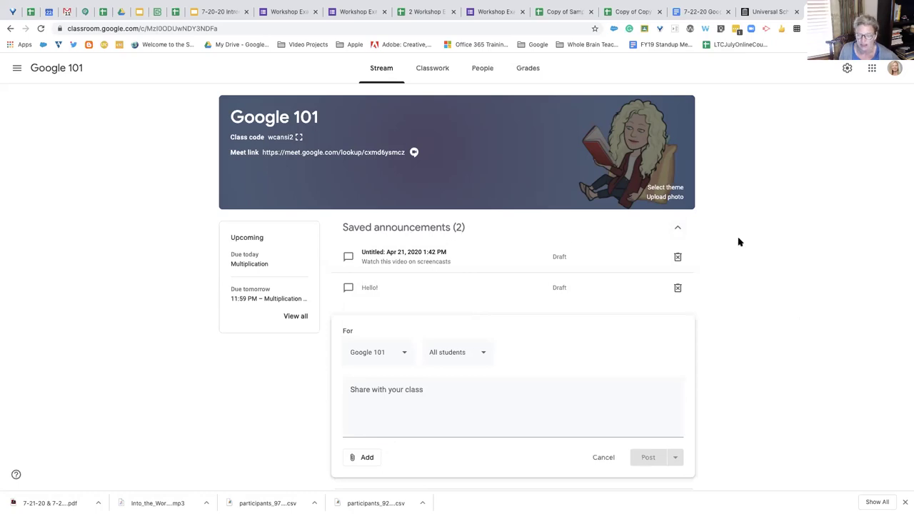
{"action": "left_click", "coordinate": [679, 230]}
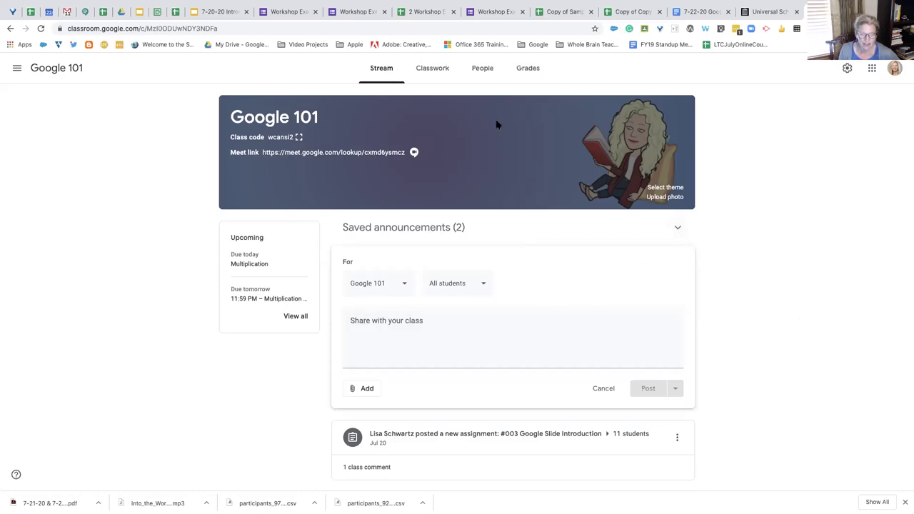
On Classwork, start then discard a blank quiz assignment, and create a plain assignment instead
{"action": "left_click", "coordinate": [433, 70]}
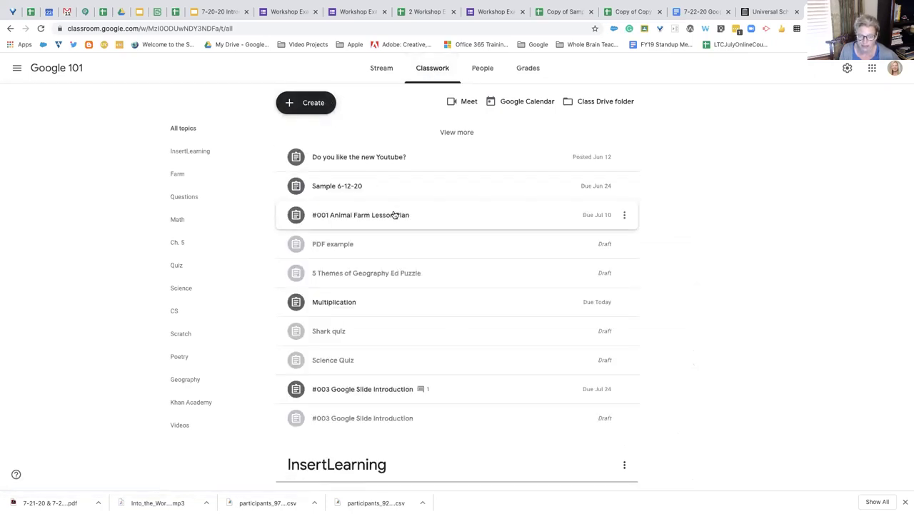
{"action": "scroll", "coordinate": [396, 213], "scroll_direction": "down", "scroll_amount": 1}
{"action": "scroll", "coordinate": [393, 212], "scroll_direction": "up", "scroll_amount": 1}
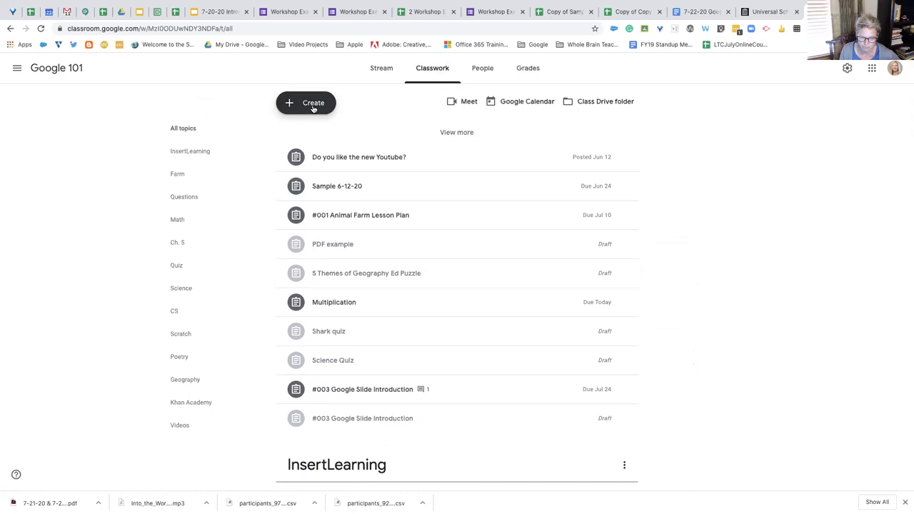
{"action": "left_click", "coordinate": [311, 107]}
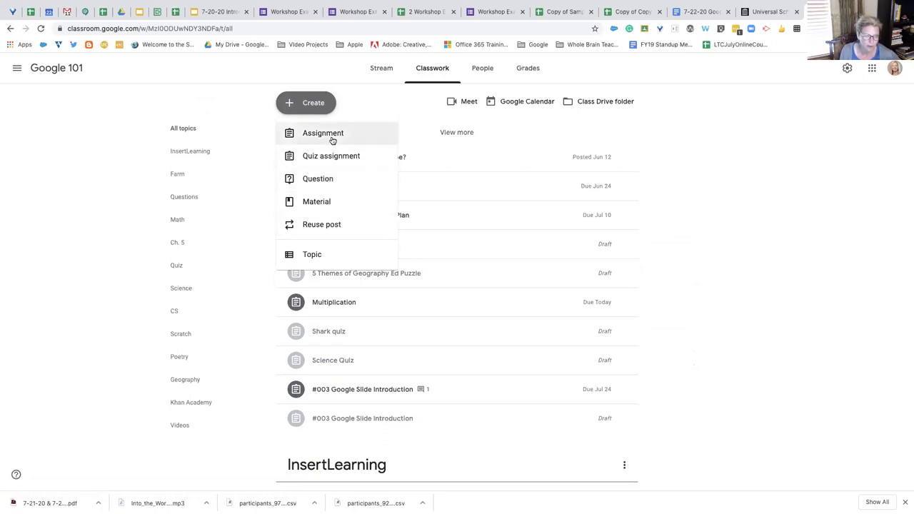
{"action": "left_click", "coordinate": [335, 157]}
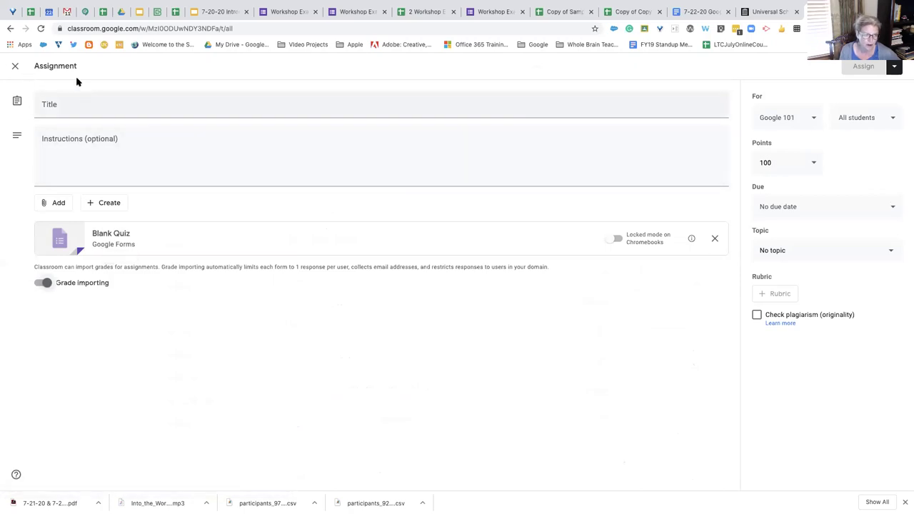
{"action": "left_click", "coordinate": [18, 66]}
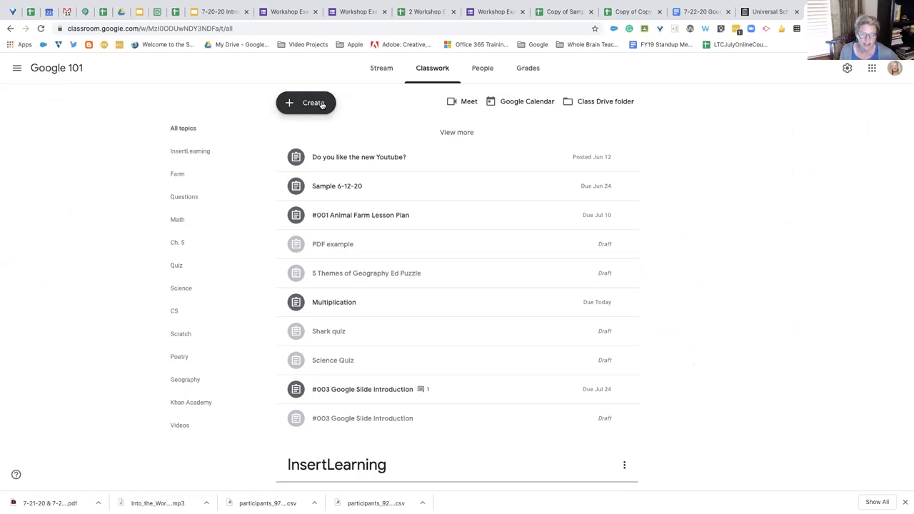
{"action": "left_click", "coordinate": [321, 104]}
{"action": "left_click", "coordinate": [326, 126]}
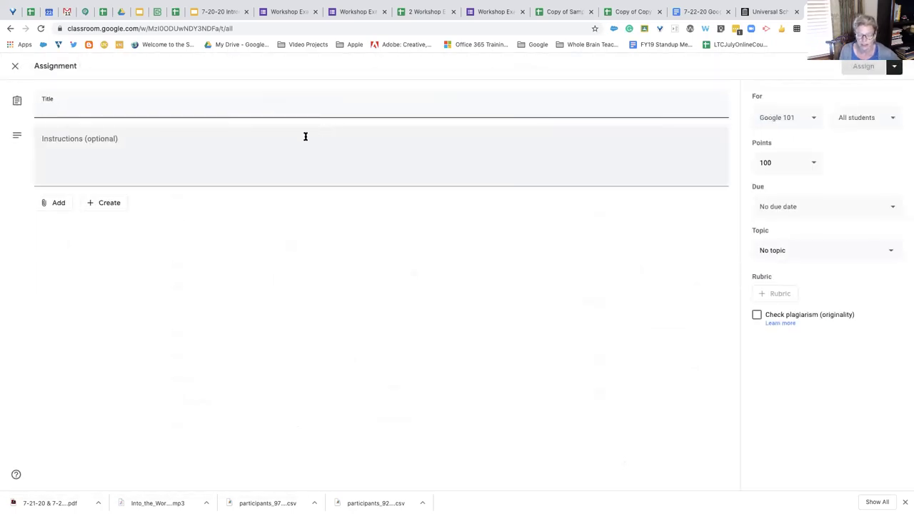
Attach the Workshop Example form from Google Drive
{"action": "left_click", "coordinate": [57, 204]}
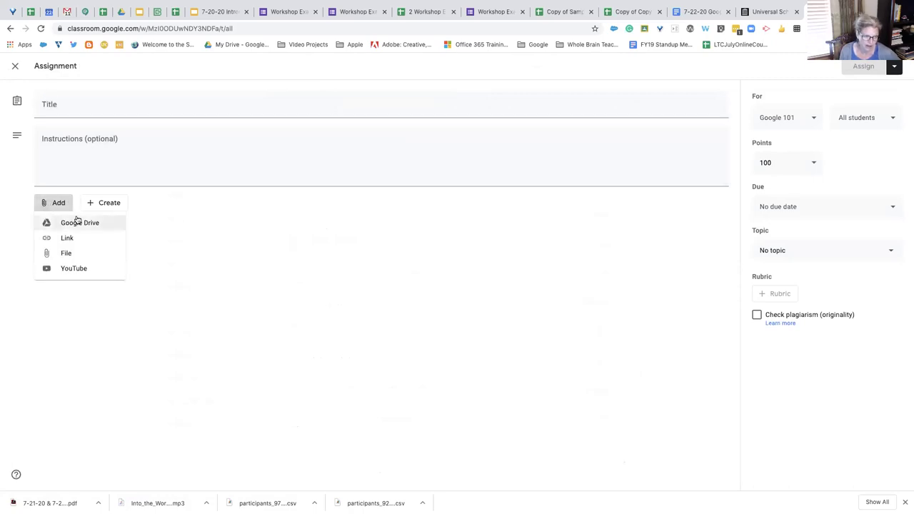
{"action": "left_click", "coordinate": [87, 224]}
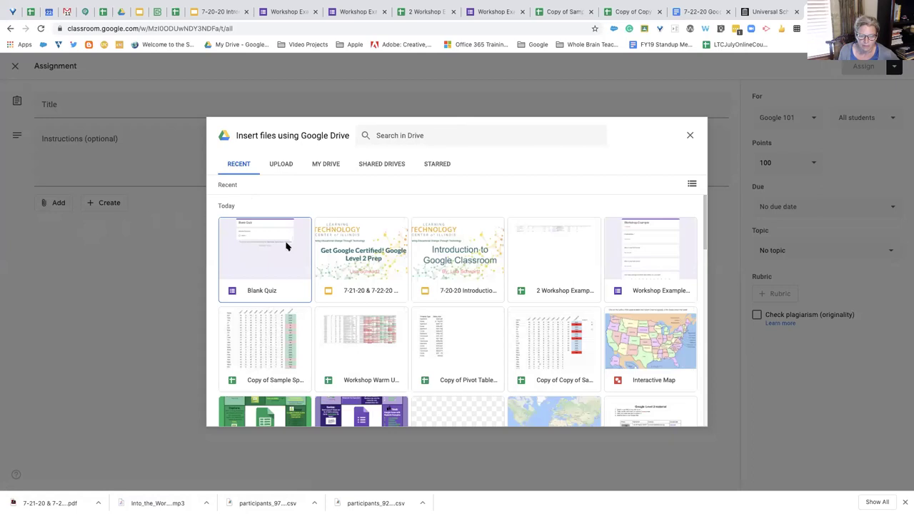
{"action": "left_click", "coordinate": [631, 248]}
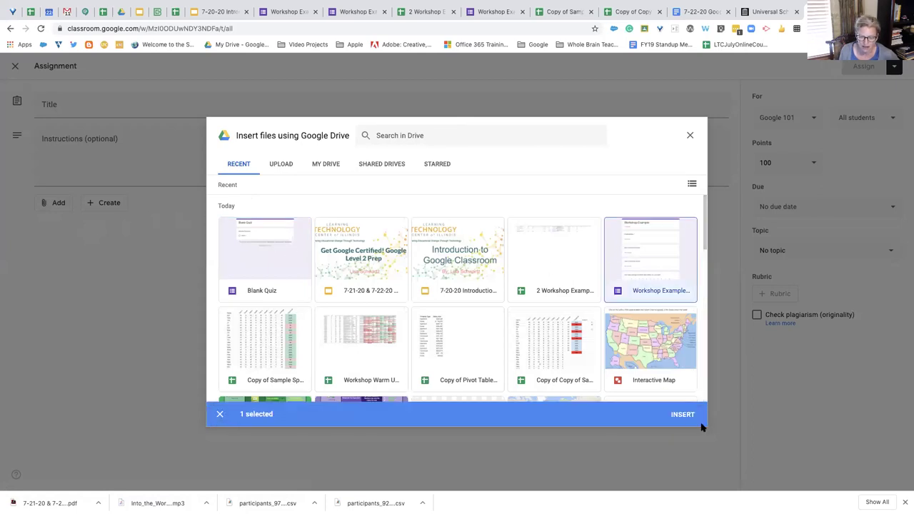
{"action": "left_click", "coordinate": [682, 415]}
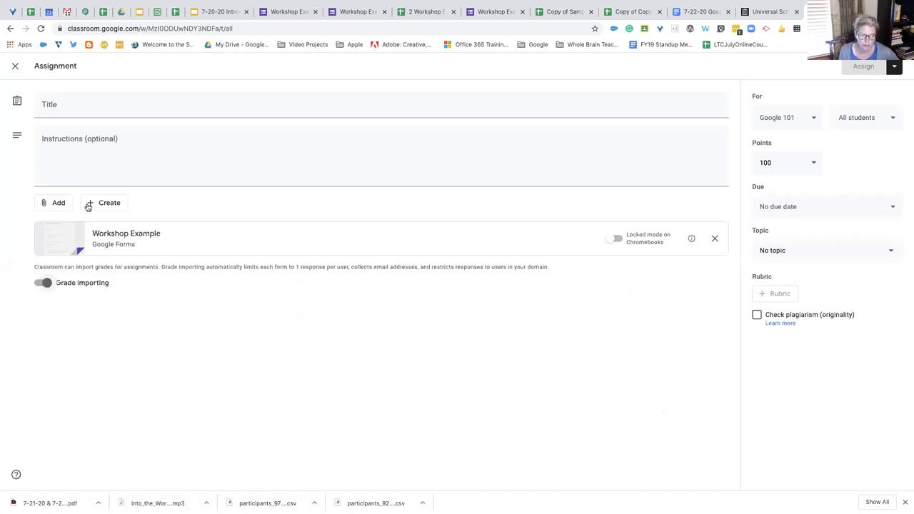
Attach the 7-21-20 & 7-22-20 Google Level 2 Prep Exam slides from Google Drive
{"action": "left_click", "coordinate": [58, 204]}
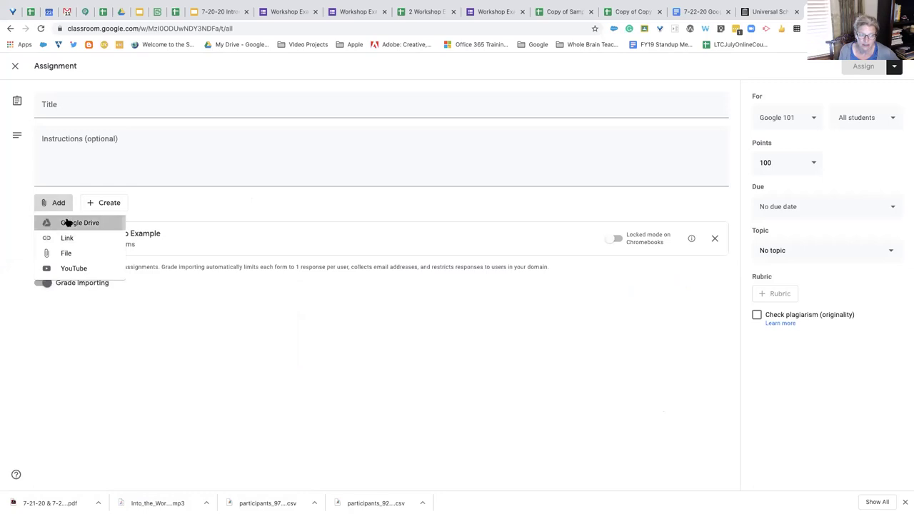
{"action": "left_click", "coordinate": [66, 223]}
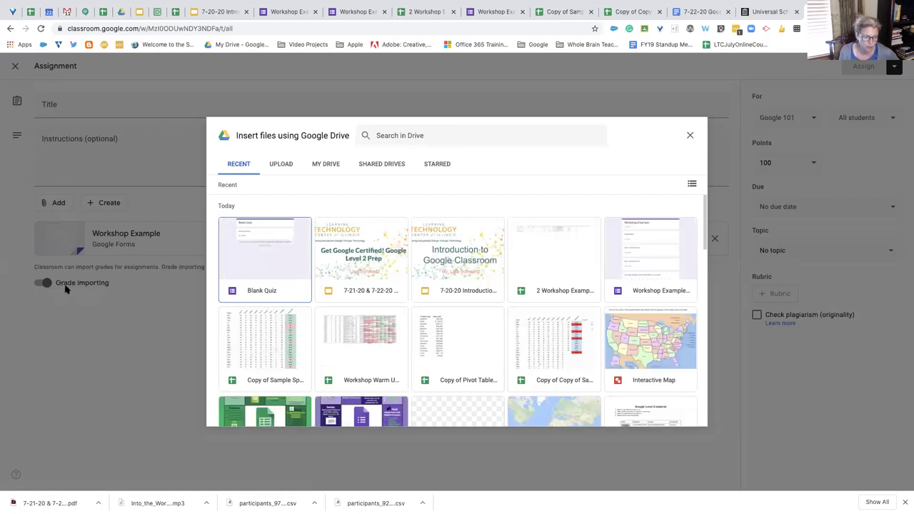
{"action": "left_click", "coordinate": [369, 251]}
{"action": "left_click", "coordinate": [677, 415]}
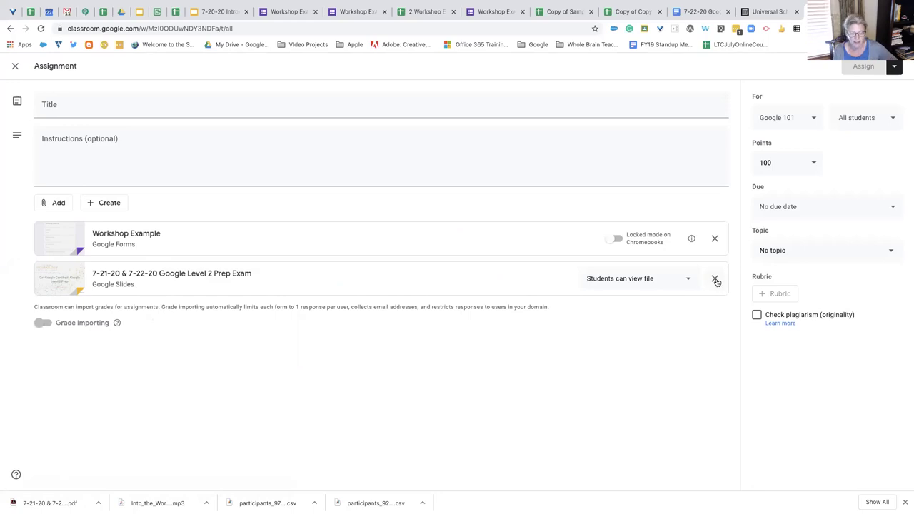
Remove the Slides attachment, title the assignment 'Workshop', and leave grade importing on
{"action": "left_click", "coordinate": [713, 278]}
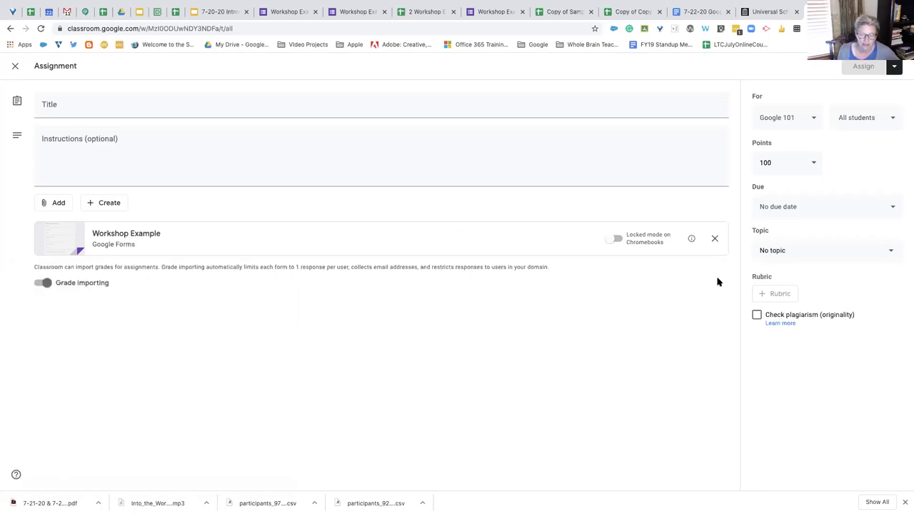
{"action": "left_click", "coordinate": [47, 283]}
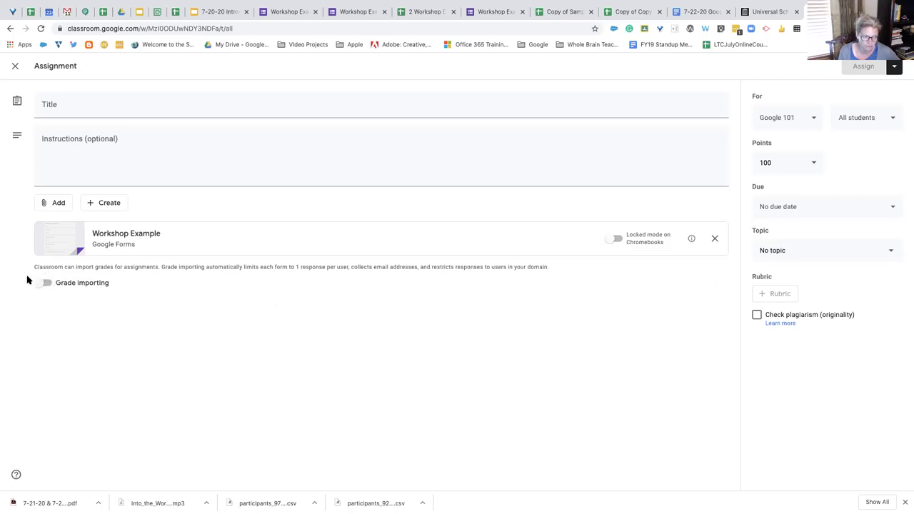
{"action": "left_click", "coordinate": [41, 284]}
{"action": "left_click", "coordinate": [126, 109]}
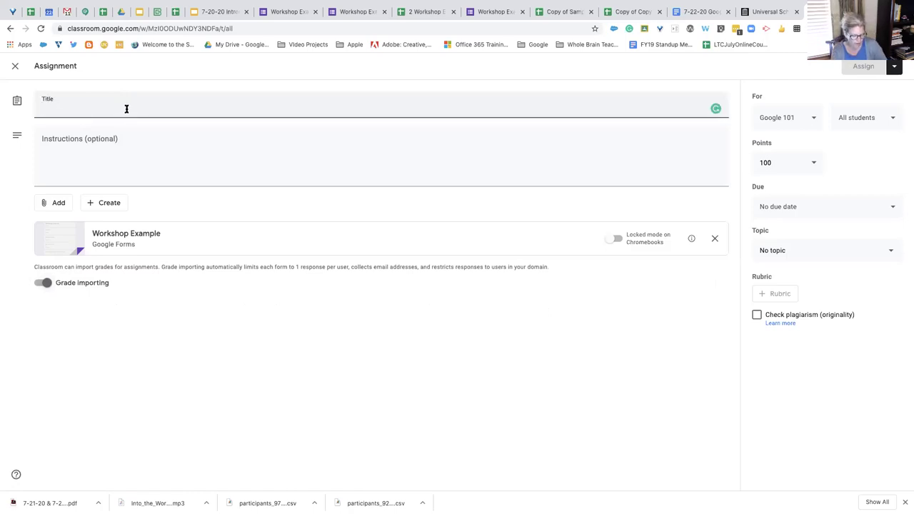
{"action": "type", "text": "Workshop"}
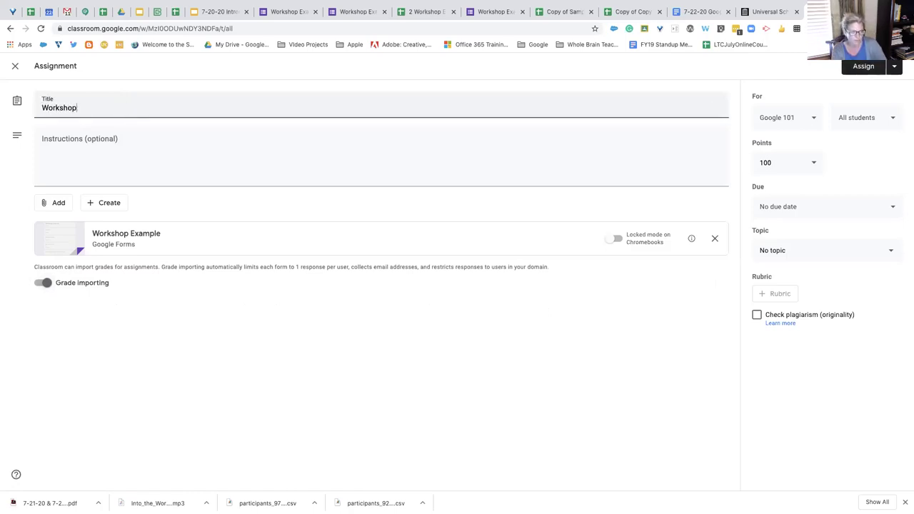
{"action": "left_click", "coordinate": [47, 283]}
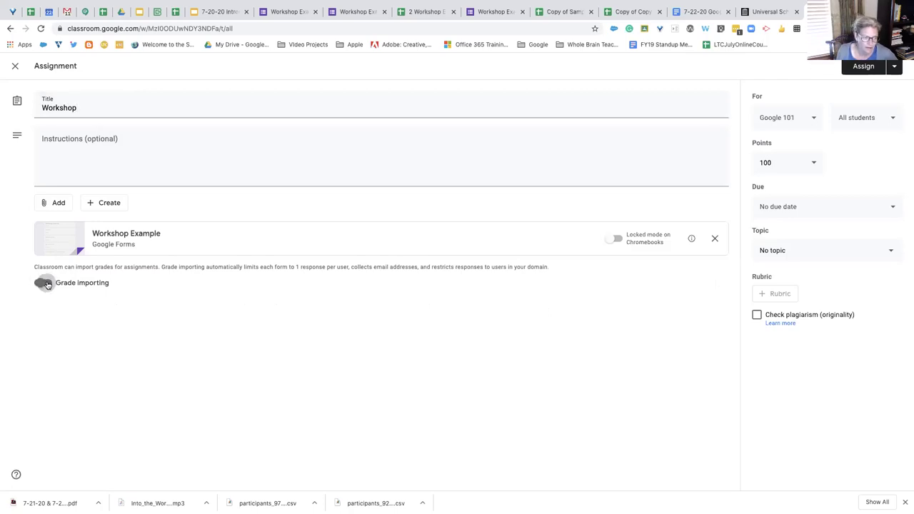
{"action": "left_click", "coordinate": [50, 284]}
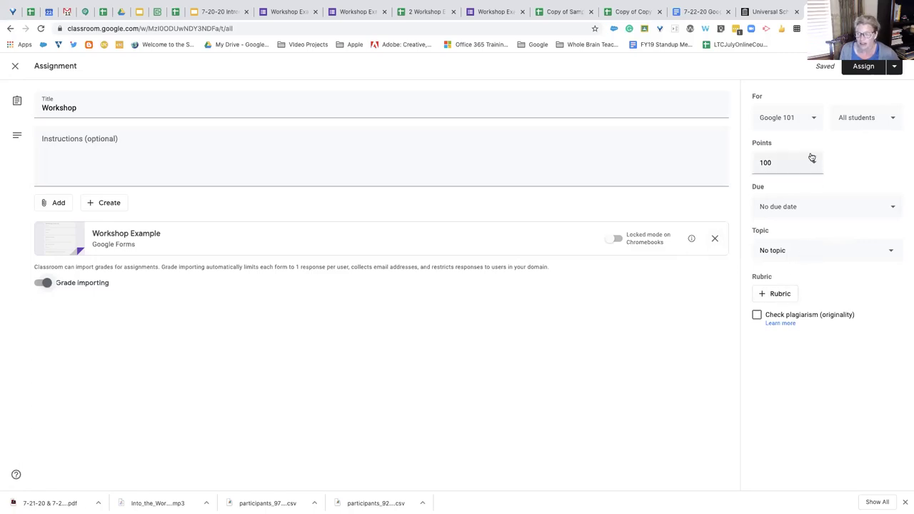
Keep all students and limit recipient classes to Google 101, removing Rubrics and ROE #26
{"action": "left_click", "coordinate": [871, 123]}
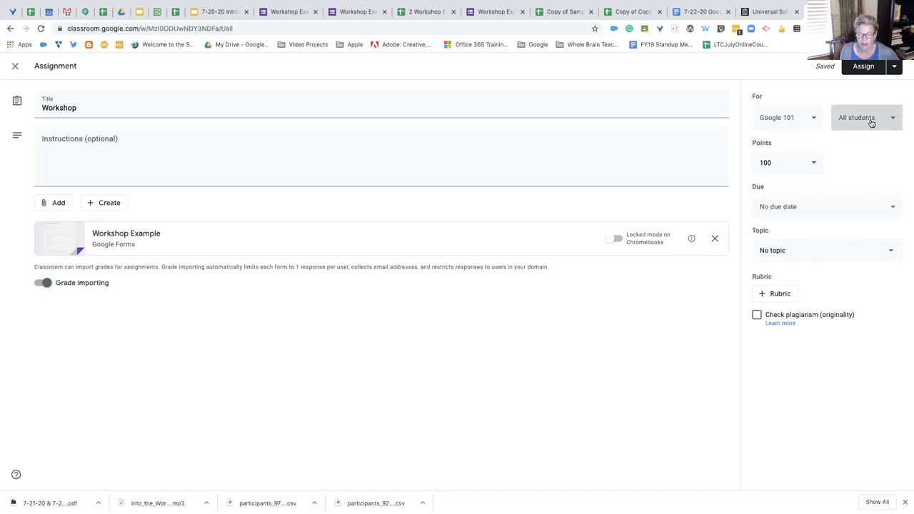
{"action": "scroll", "coordinate": [863, 261], "scroll_direction": "down", "scroll_amount": 1}
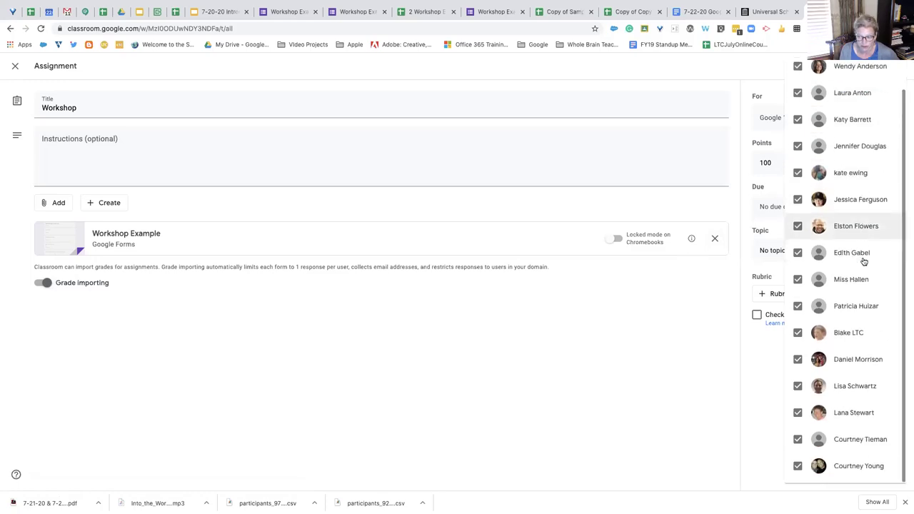
{"action": "scroll", "coordinate": [863, 260], "scroll_direction": "up", "scroll_amount": 1}
{"action": "left_click", "coordinate": [761, 68]}
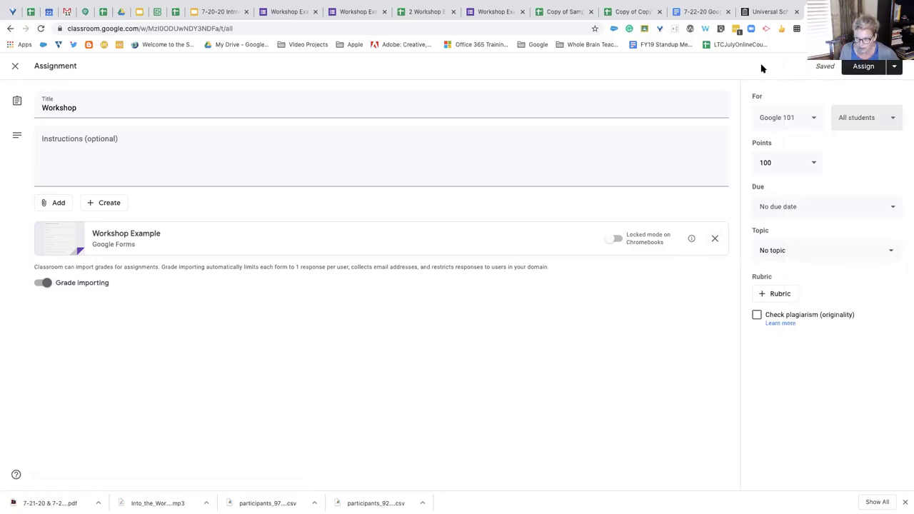
{"action": "left_click", "coordinate": [811, 122]}
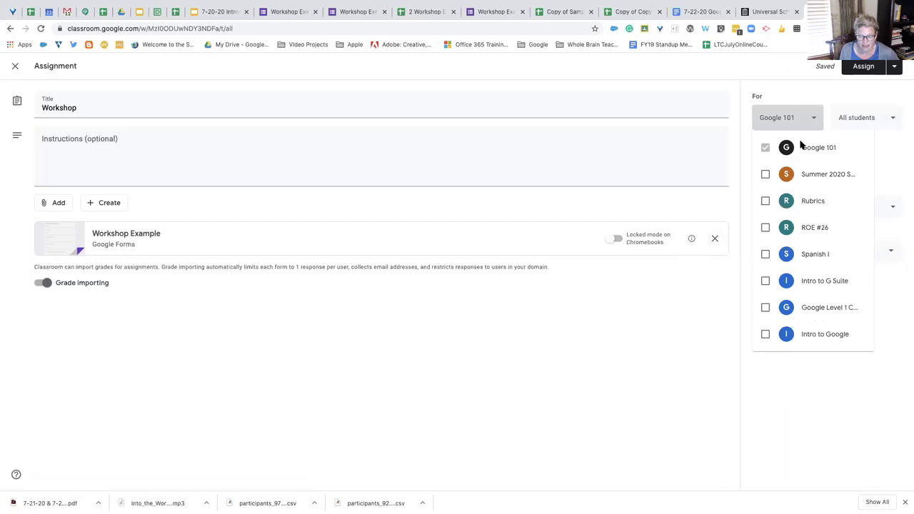
{"action": "left_click", "coordinate": [765, 201]}
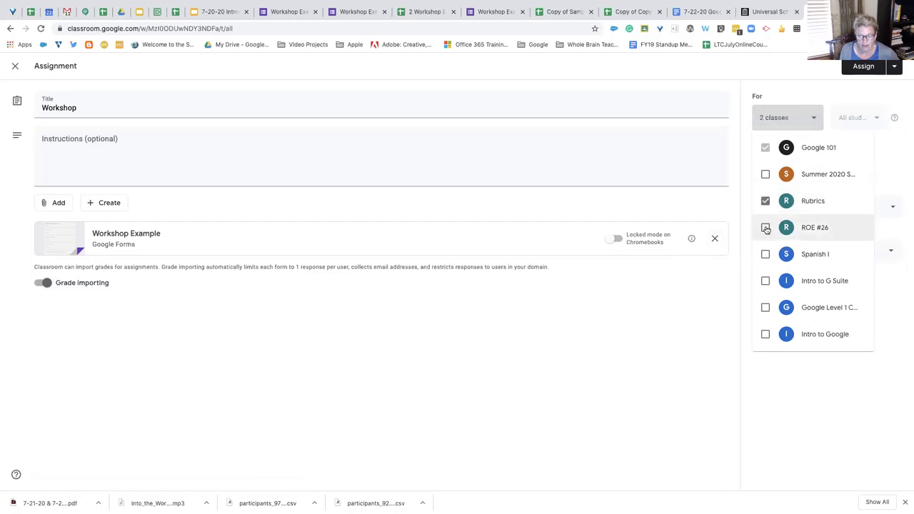
{"action": "left_click", "coordinate": [890, 146]}
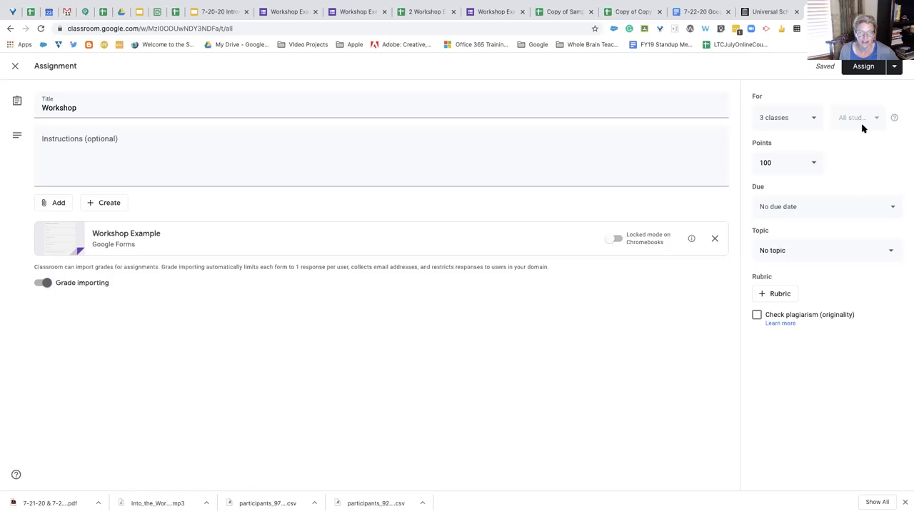
{"action": "left_click", "coordinate": [808, 118]}
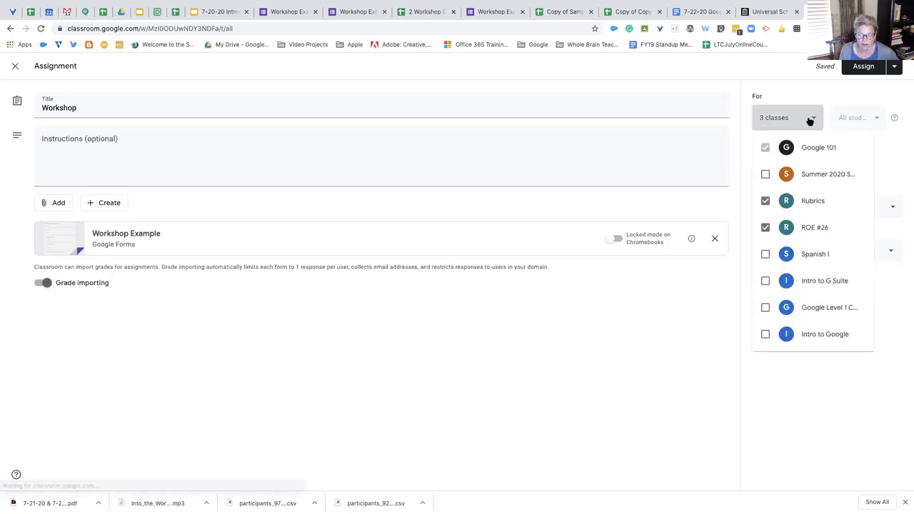
{"action": "left_click", "coordinate": [766, 203]}
{"action": "left_click", "coordinate": [768, 228]}
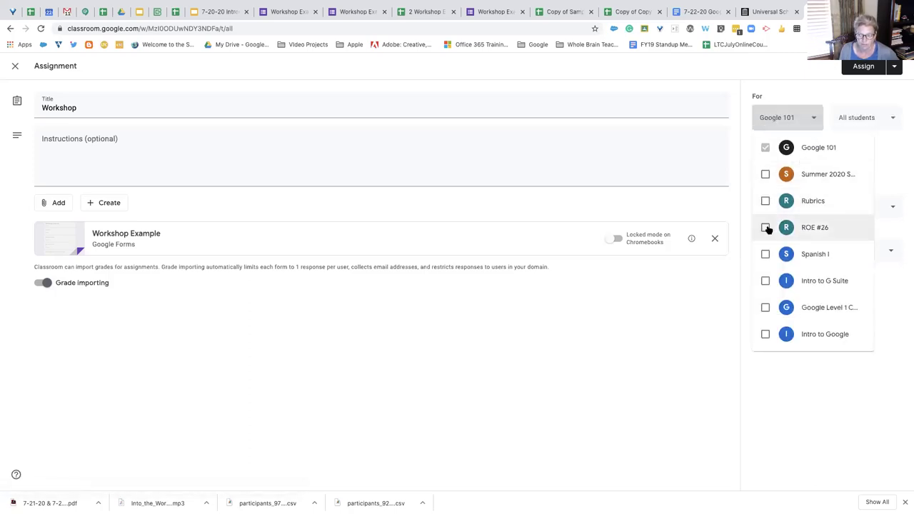
{"action": "left_click", "coordinate": [888, 125]}
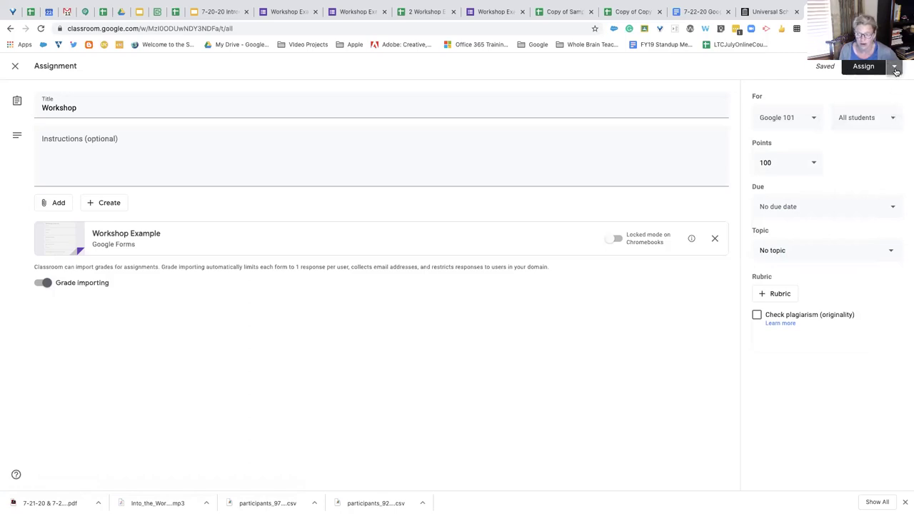
{"action": "left_click", "coordinate": [893, 67]}
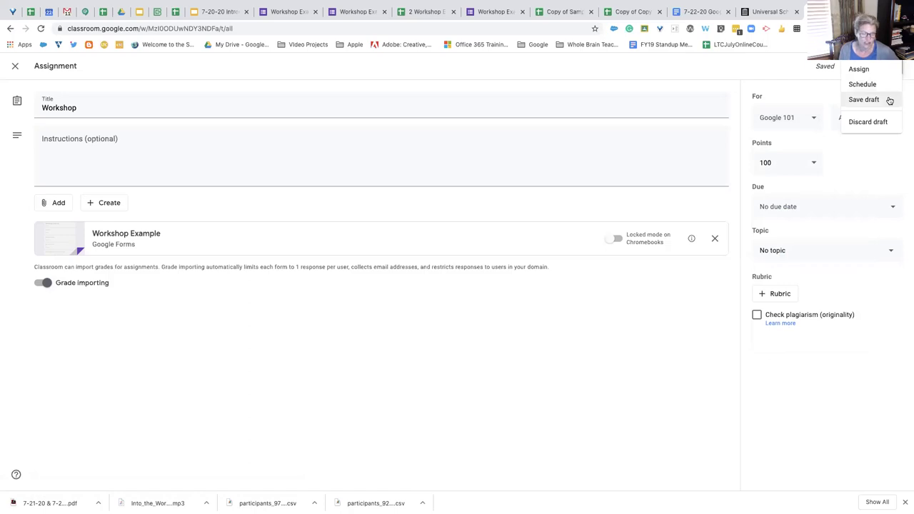
{"action": "left_click", "coordinate": [800, 71]}
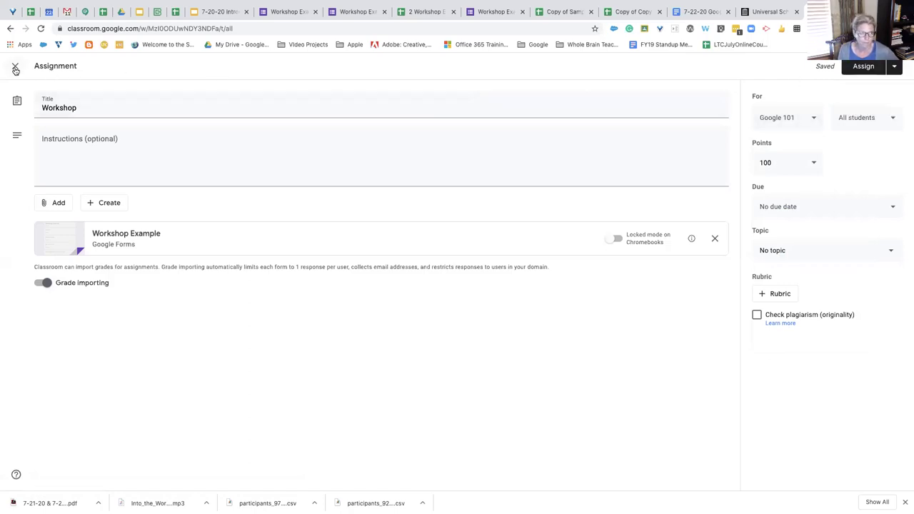
Close the editor so Workshop is kept as a draft on the Classwork page
{"action": "left_click", "coordinate": [15, 68]}
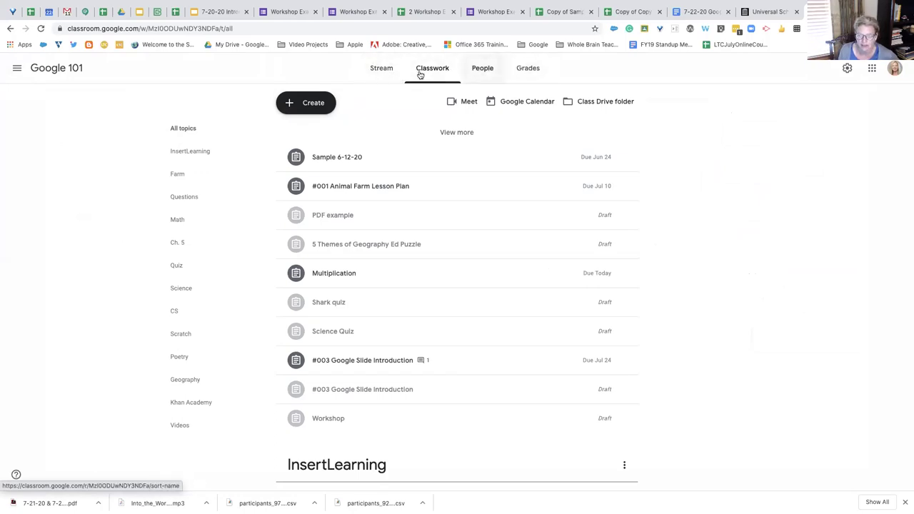
{"action": "left_click", "coordinate": [321, 107]}
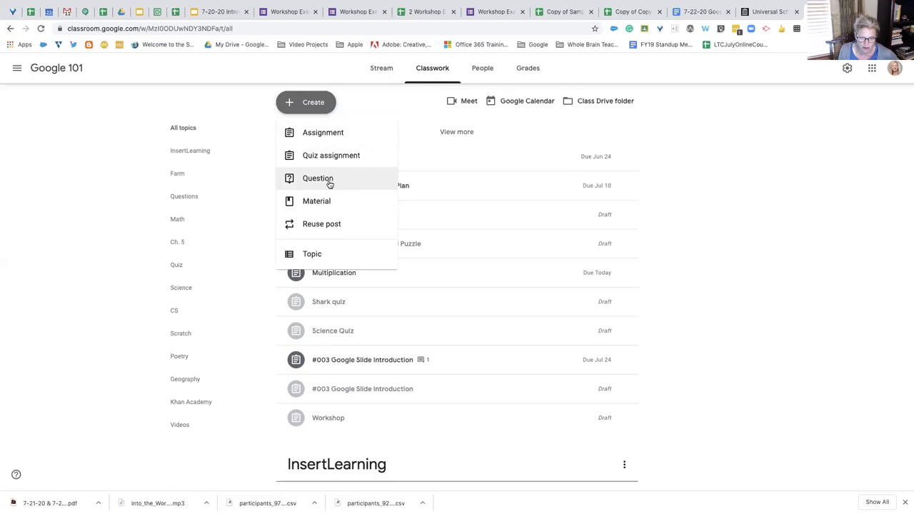
{"action": "left_click", "coordinate": [359, 102]}
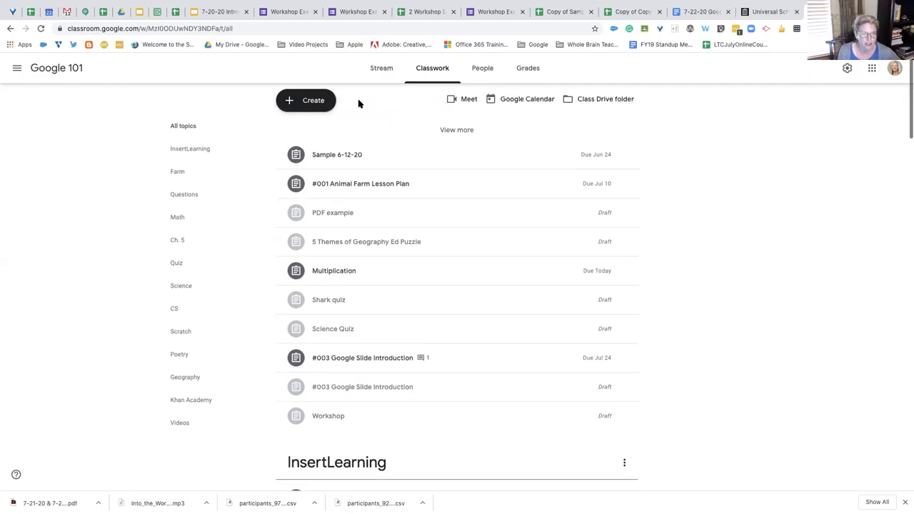
In the Level 2 Prep Exam deck, view slide 61 then return to slide 60
{"action": "left_click", "coordinate": [139, 13]}
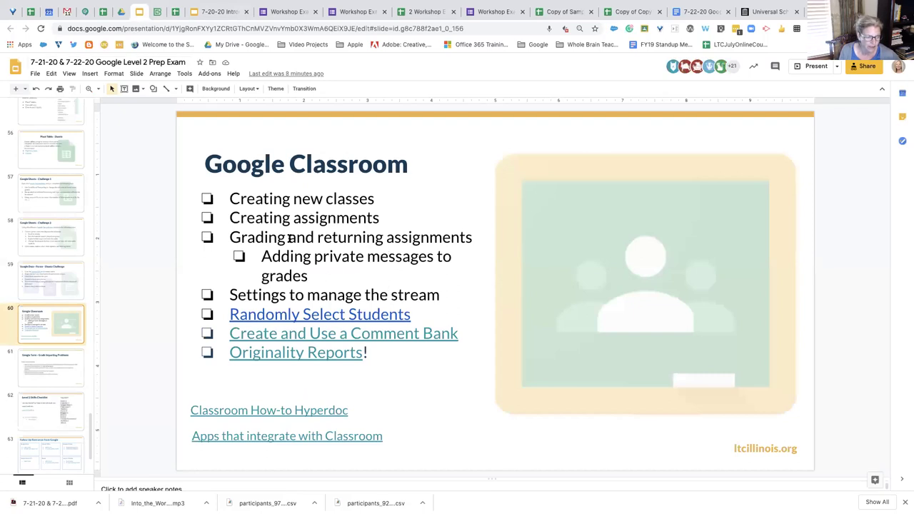
{"action": "left_click", "coordinate": [62, 360]}
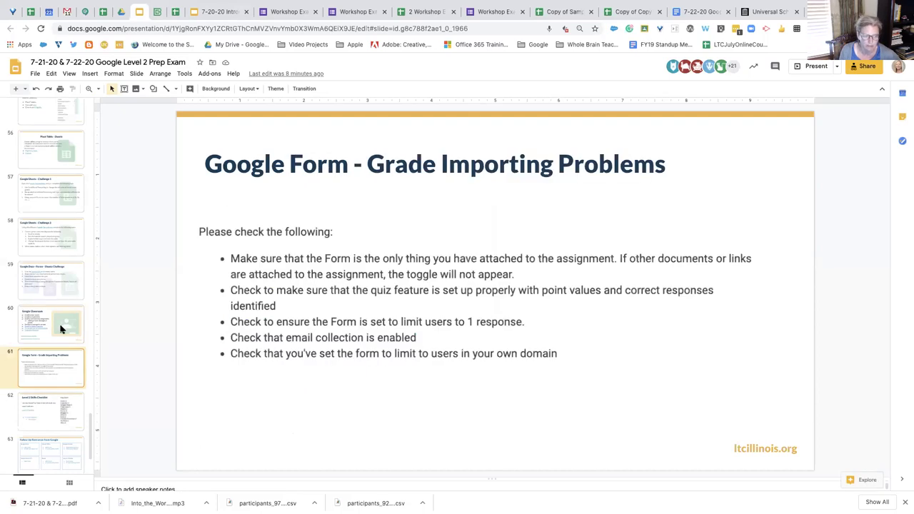
{"action": "left_click", "coordinate": [61, 329]}
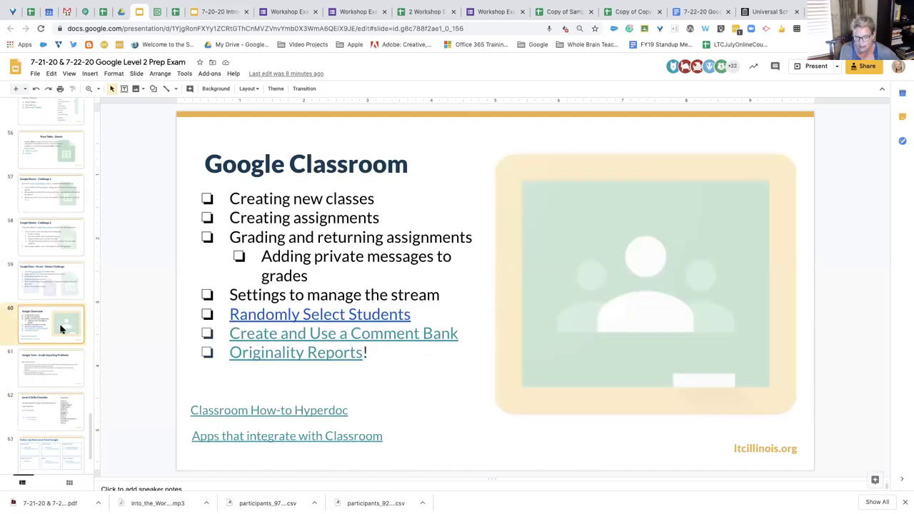
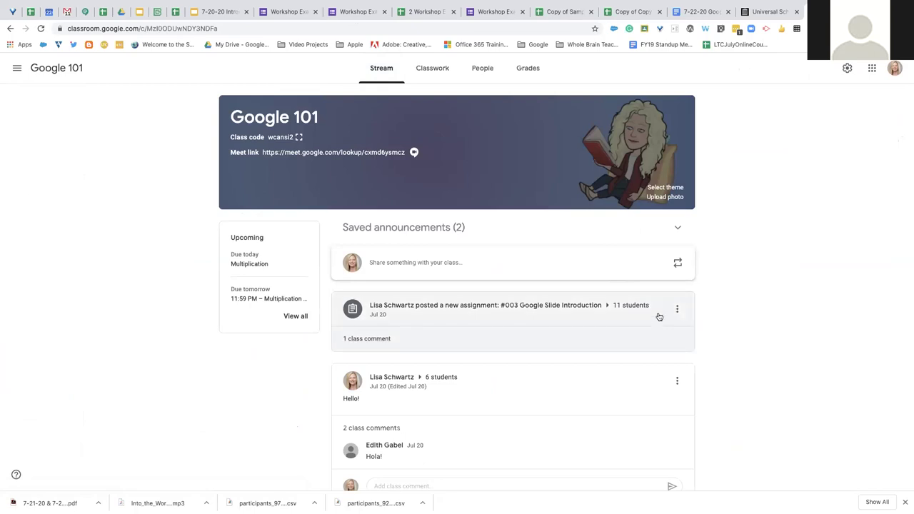
Check the options menus on the assignment post and the Hello! post, then go to Classwork
{"action": "left_click", "coordinate": [677, 308]}
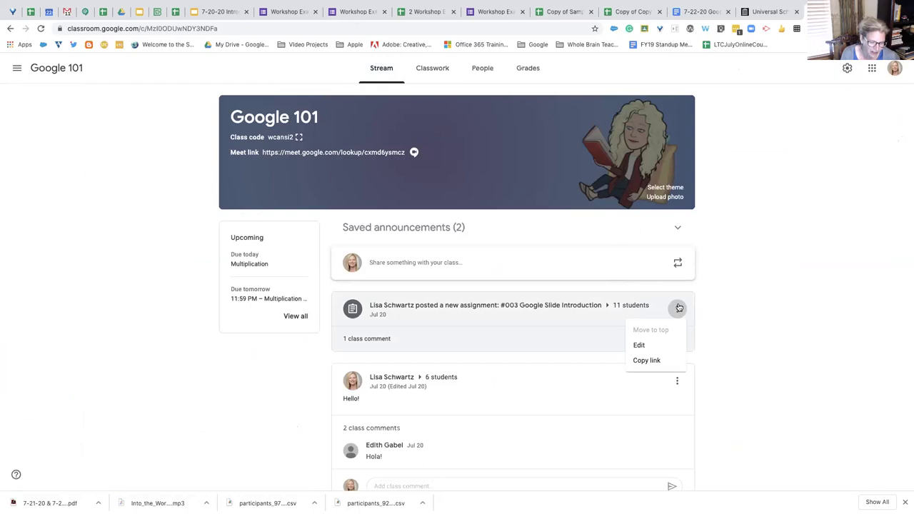
{"action": "left_click", "coordinate": [681, 378]}
{"action": "left_click", "coordinate": [678, 383]}
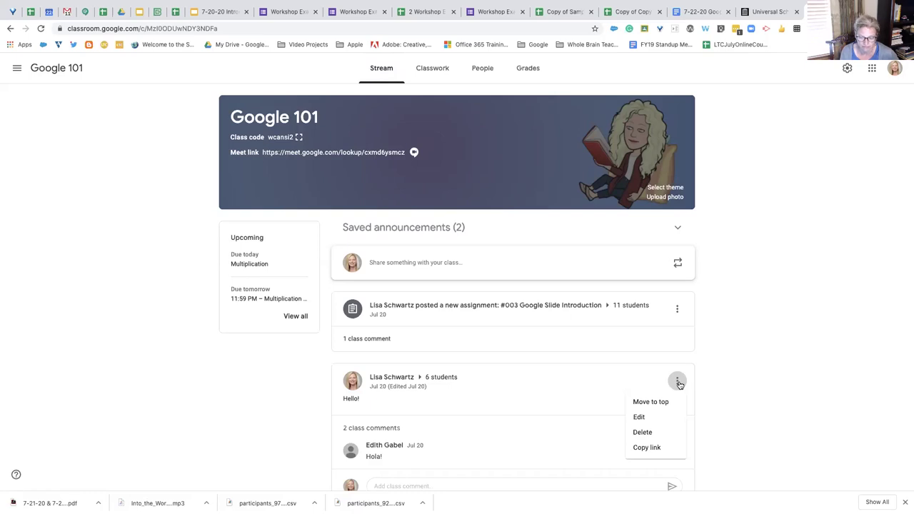
{"action": "left_click", "coordinate": [726, 364]}
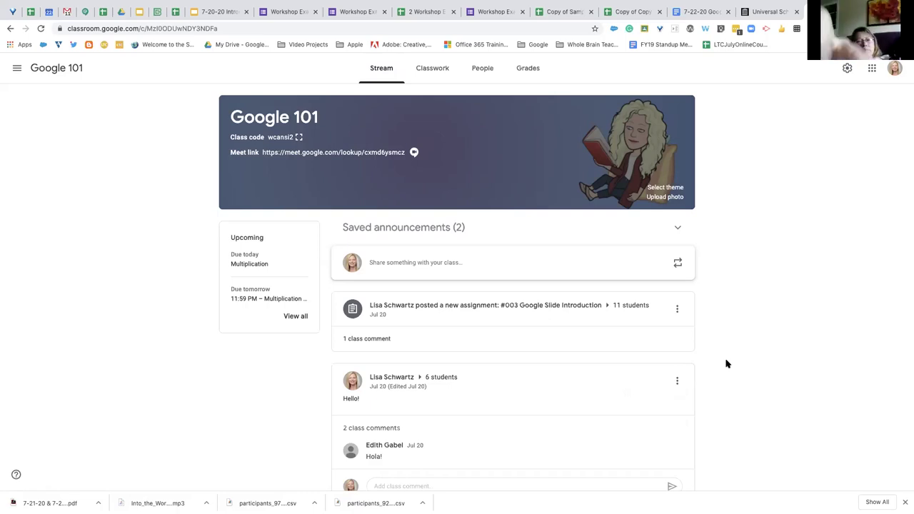
{"action": "left_click", "coordinate": [430, 68]}
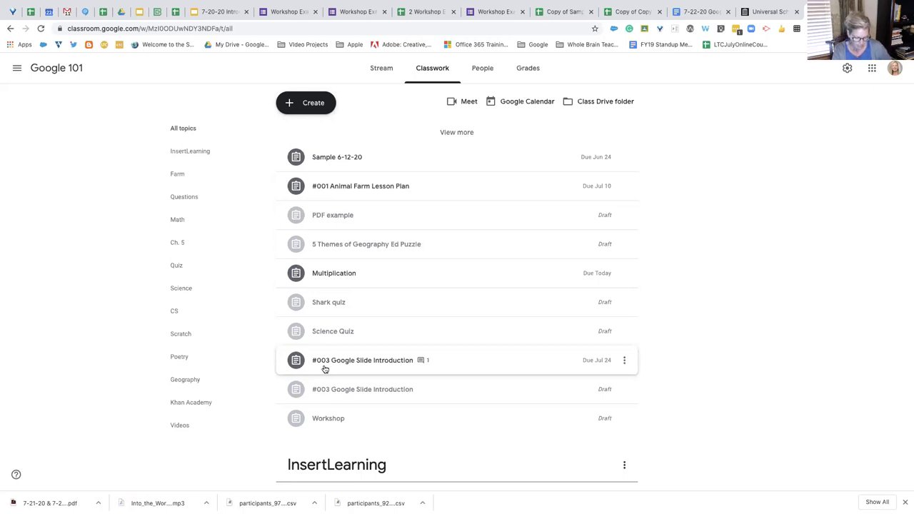
Find '#002' (U.S. Geography) on the Classwork page, scroll back up and close the find bar
{"action": "key", "text": "super+f"}
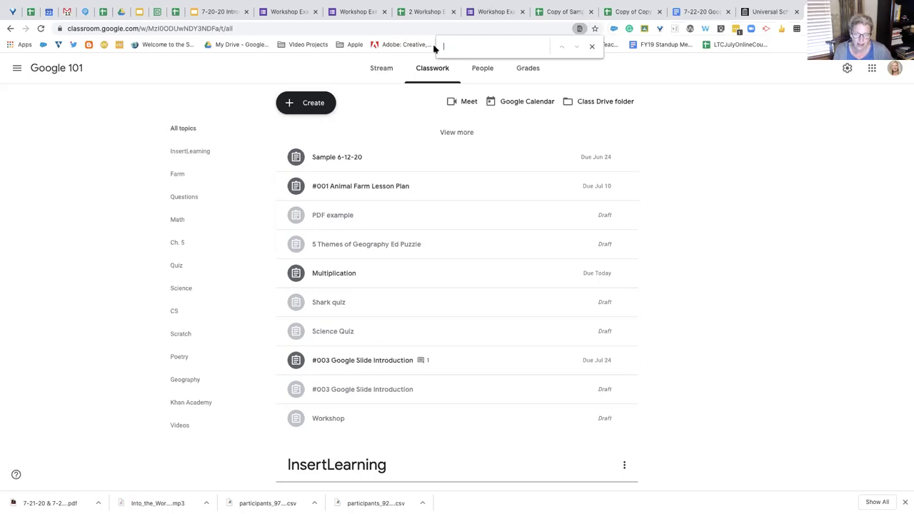
{"action": "type", "text": "2"}
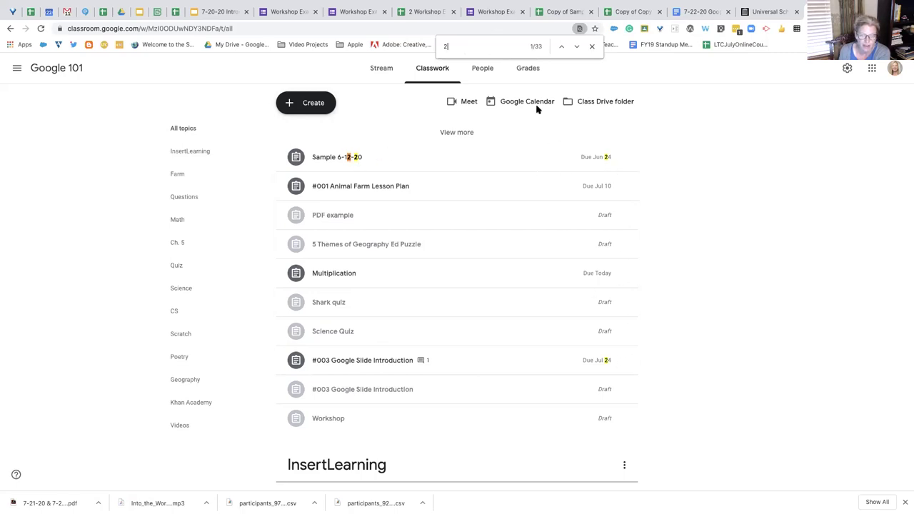
{"action": "key", "text": "BackSpace"}
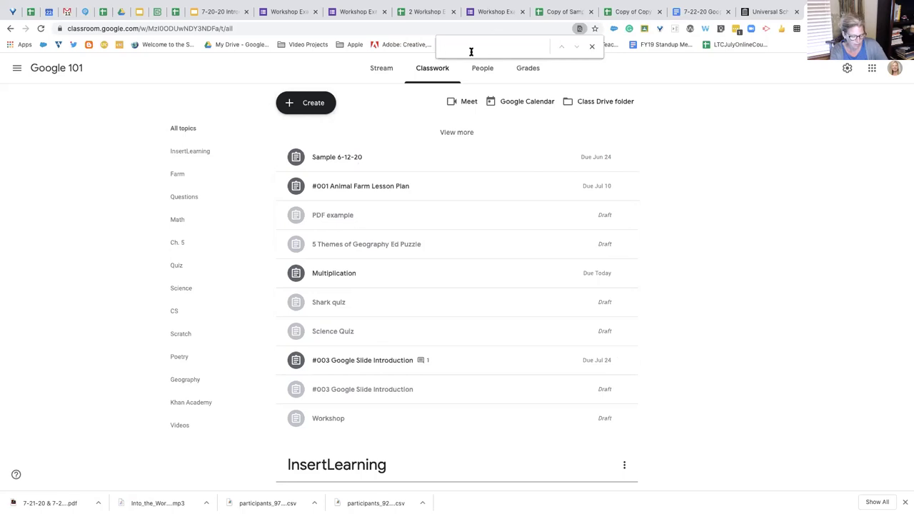
{"action": "type", "text": "#"}
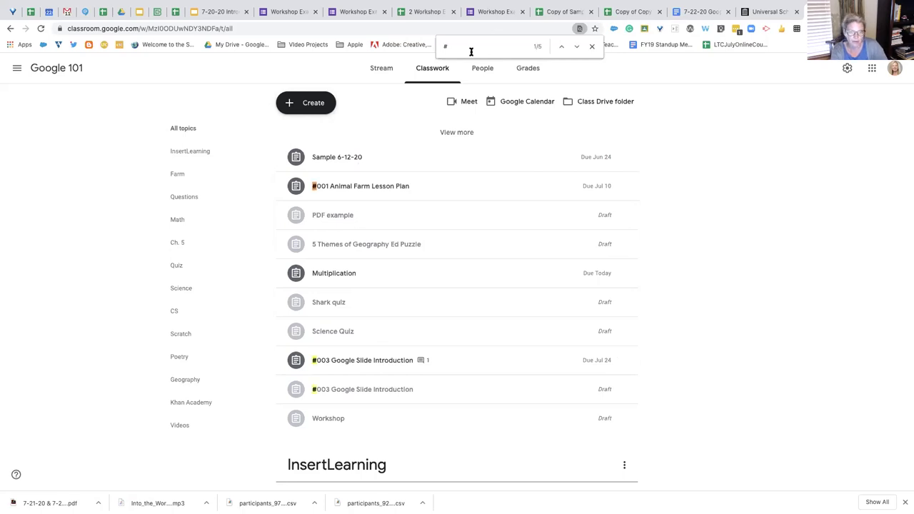
{"action": "type", "text": "00"}
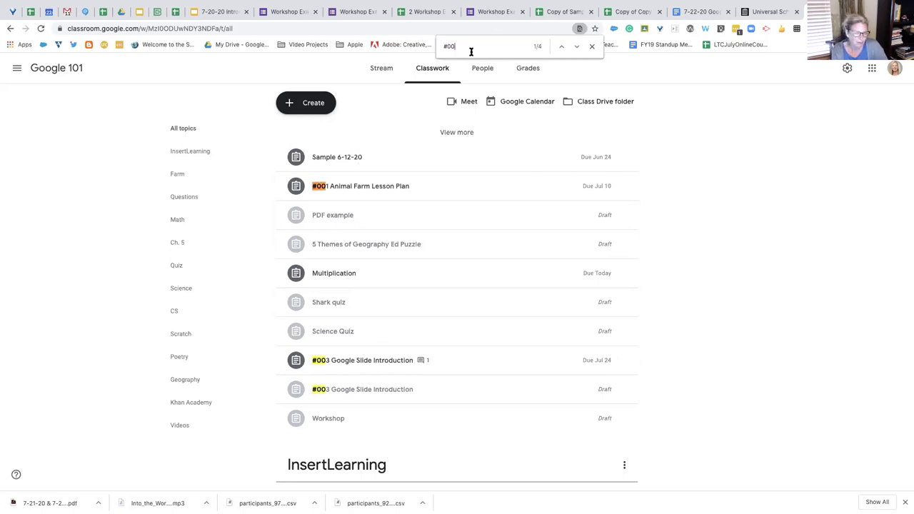
{"action": "key", "text": "BackSpace"}
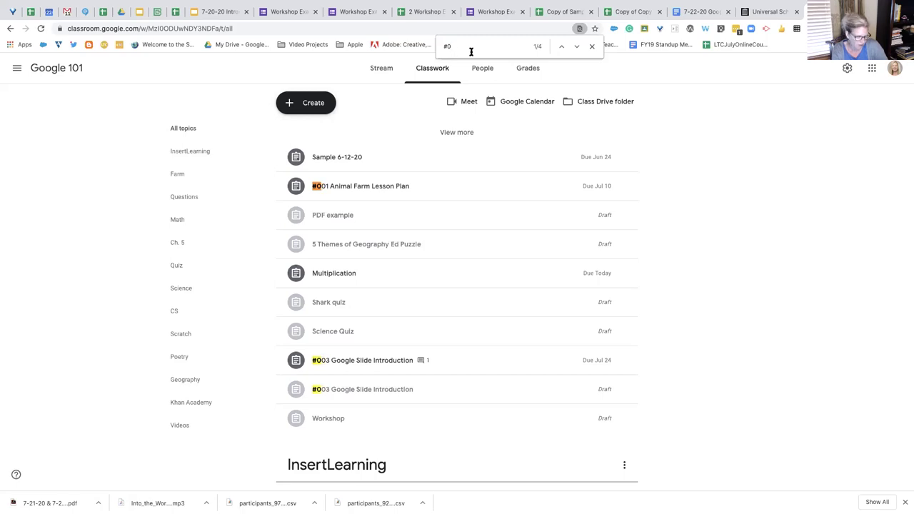
{"action": "type", "text": "2"}
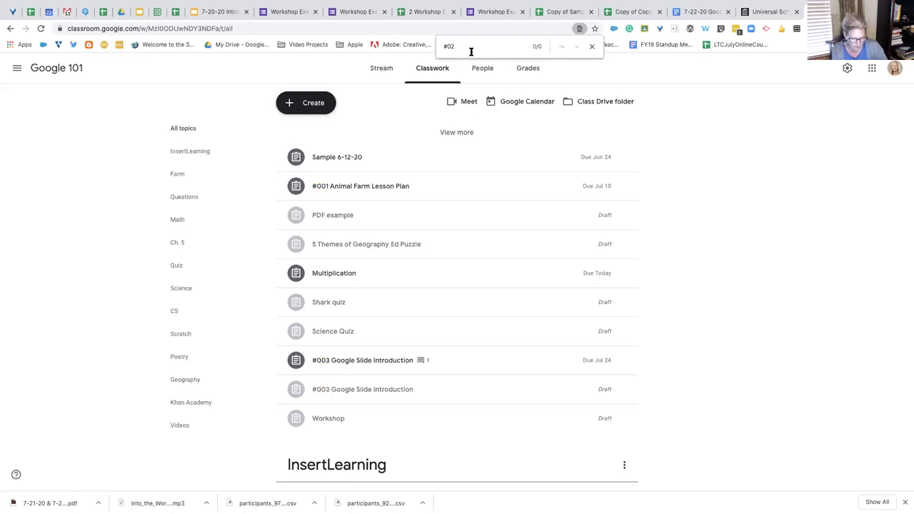
{"action": "key", "text": "BackSpace"}
{"action": "type", "text": "0"}
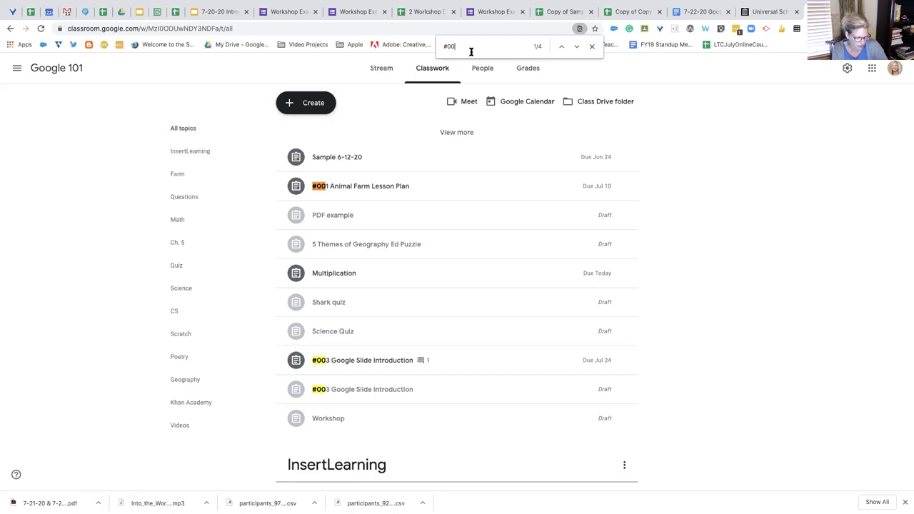
{"action": "type", "text": "2"}
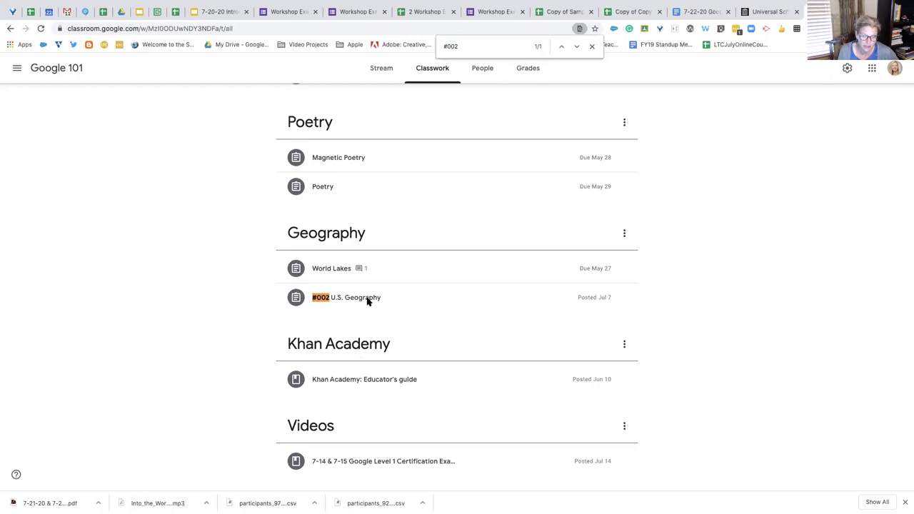
{"action": "scroll", "coordinate": [368, 300], "scroll_direction": "up", "scroll_amount": 15}
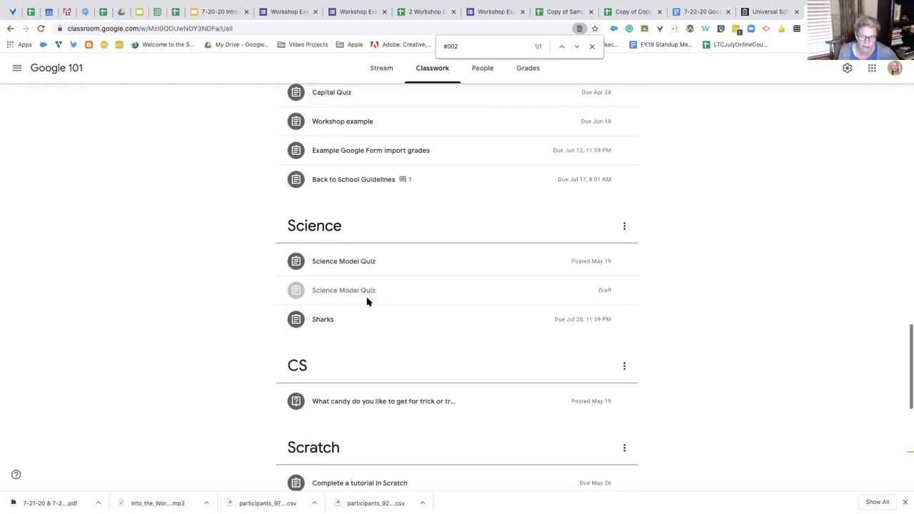
{"action": "scroll", "coordinate": [368, 301], "scroll_direction": "up", "scroll_amount": 10}
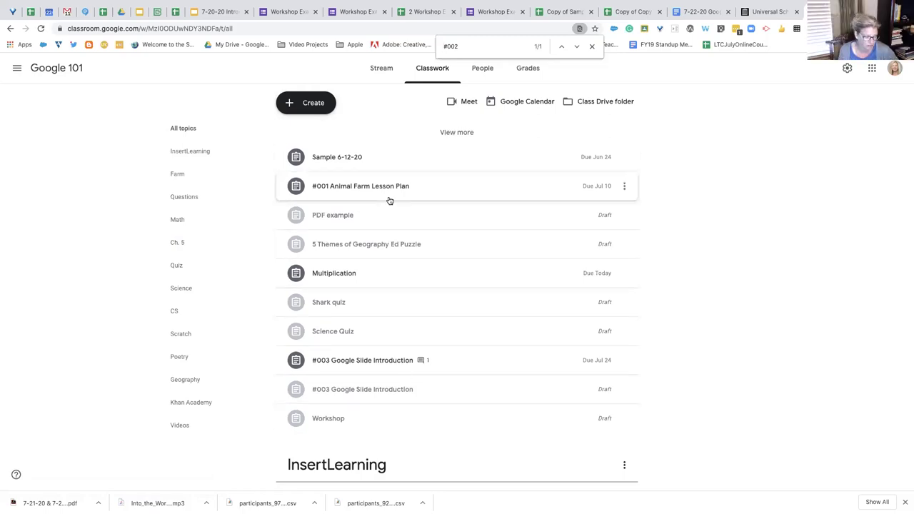
{"action": "left_click", "coordinate": [592, 46]}
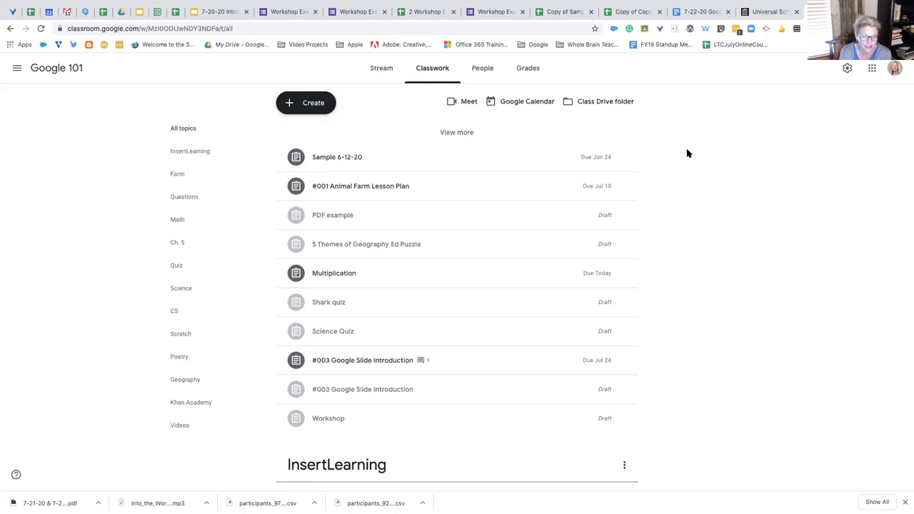
Glance at the class navigation drawer and scroll through the Google 101 Classwork topics
{"action": "scroll", "coordinate": [686, 153], "scroll_direction": "down", "scroll_amount": 1}
{"action": "scroll", "coordinate": [687, 153], "scroll_direction": "down", "scroll_amount": 6}
{"action": "scroll", "coordinate": [687, 152], "scroll_direction": "up", "scroll_amount": 6}
{"action": "scroll", "coordinate": [687, 153], "scroll_direction": "up", "scroll_amount": 1}
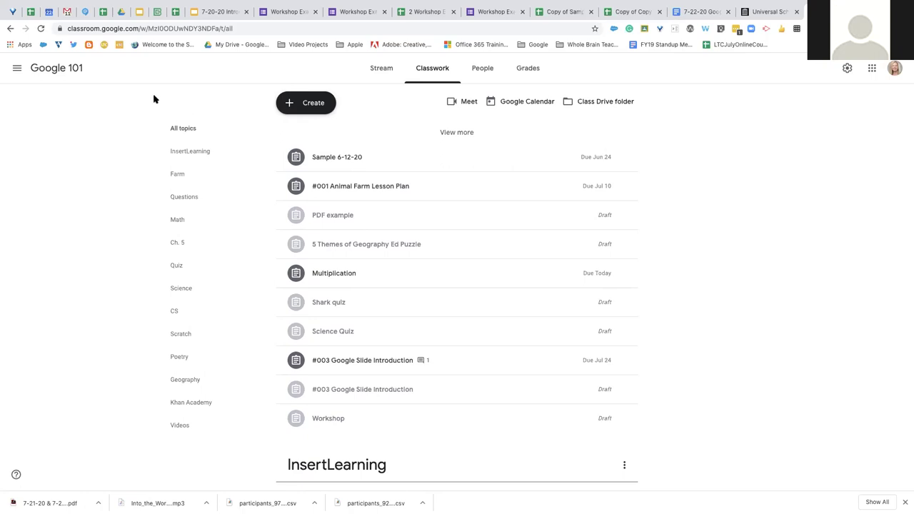
{"action": "left_click", "coordinate": [17, 68]}
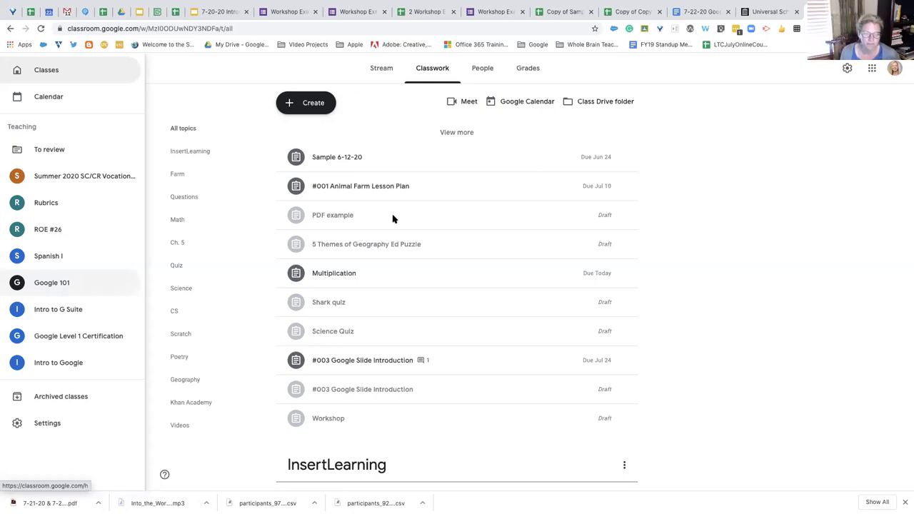
{"action": "left_click", "coordinate": [257, 91]}
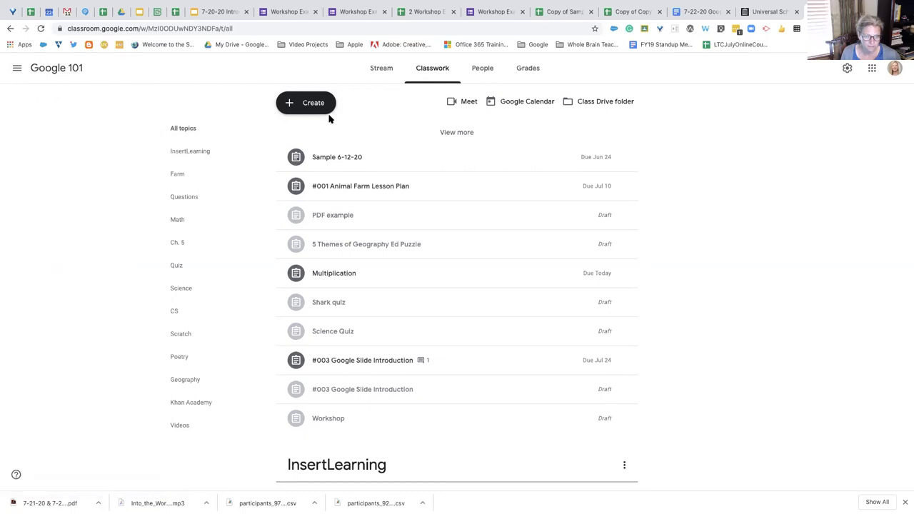
{"action": "scroll", "coordinate": [449, 231], "scroll_direction": "down", "scroll_amount": 10}
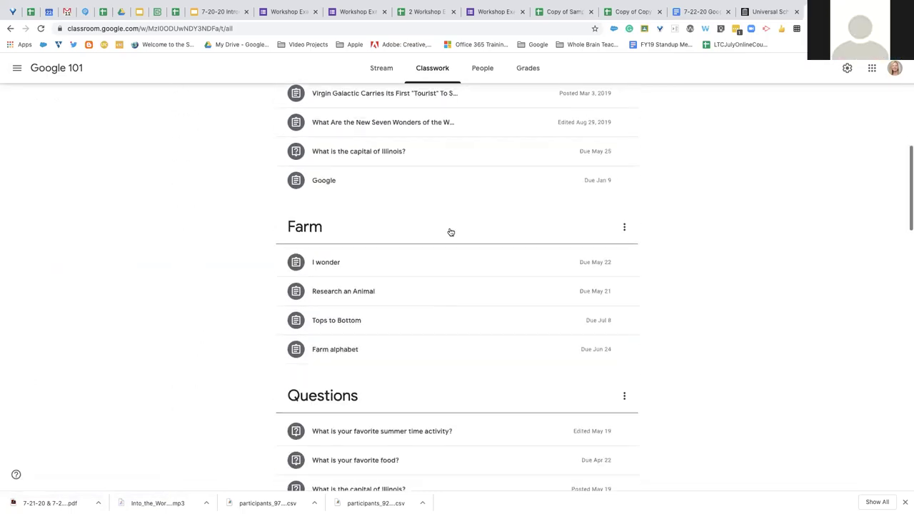
{"action": "scroll", "coordinate": [451, 232], "scroll_direction": "down", "scroll_amount": 12}
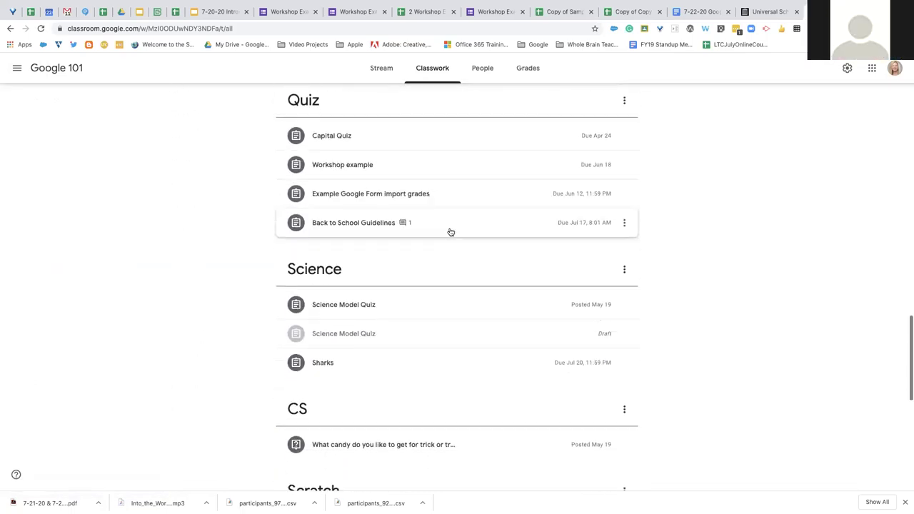
{"action": "scroll", "coordinate": [450, 232], "scroll_direction": "down", "scroll_amount": 2}
{"action": "scroll", "coordinate": [450, 231], "scroll_direction": "up", "scroll_amount": 10}
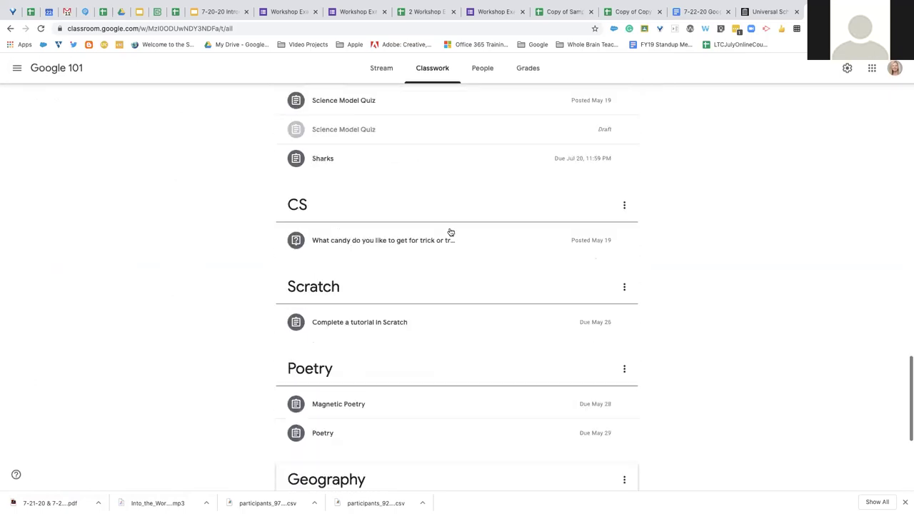
{"action": "scroll", "coordinate": [450, 232], "scroll_direction": "up", "scroll_amount": 12}
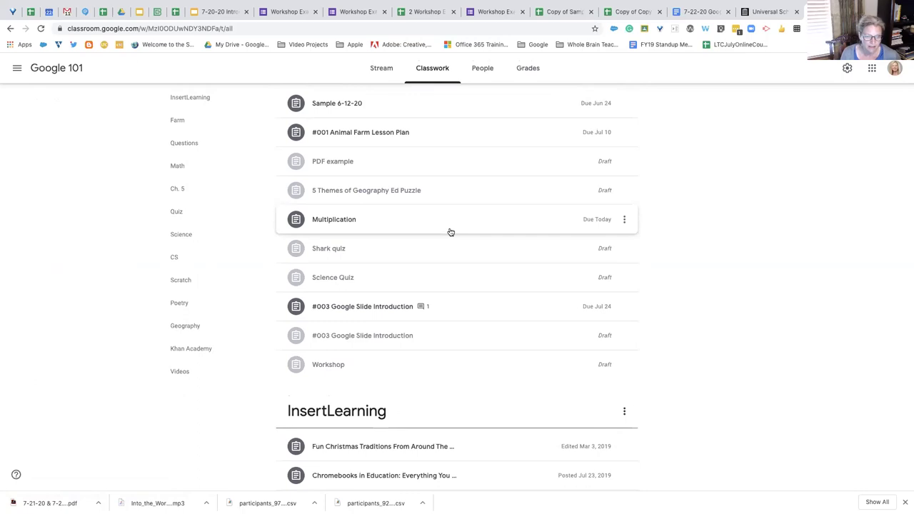
{"action": "scroll", "coordinate": [450, 232], "scroll_direction": "up", "scroll_amount": 2}
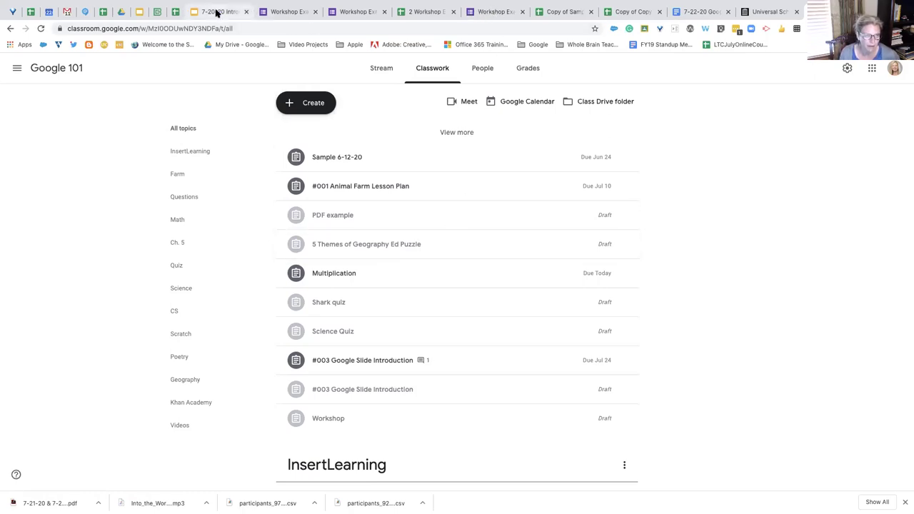
In the Google Level 2 Prep Exam deck, go to slide 63, Level 2 Skills Checklist
{"action": "left_click", "coordinate": [139, 12]}
{"action": "scroll", "coordinate": [67, 352], "scroll_direction": "down", "scroll_amount": 3}
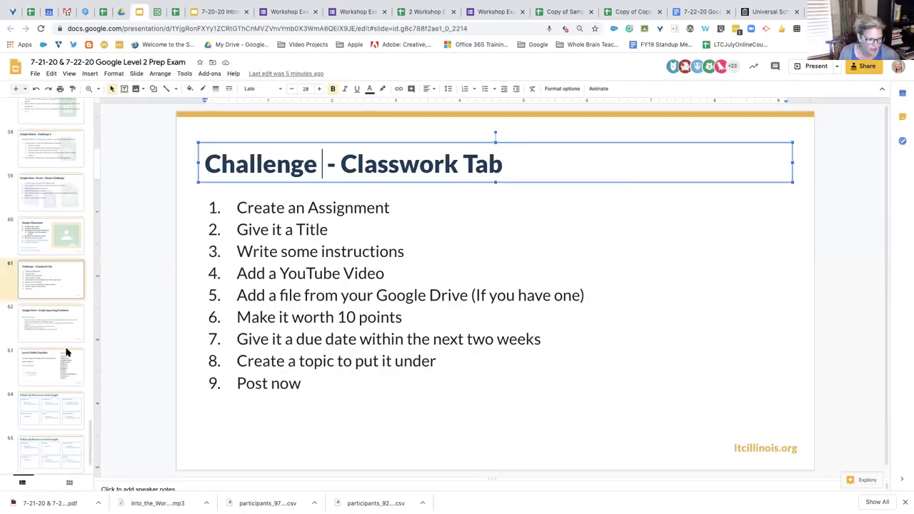
{"action": "scroll", "coordinate": [67, 352], "scroll_direction": "down", "scroll_amount": 2}
{"action": "left_click", "coordinate": [54, 291]}
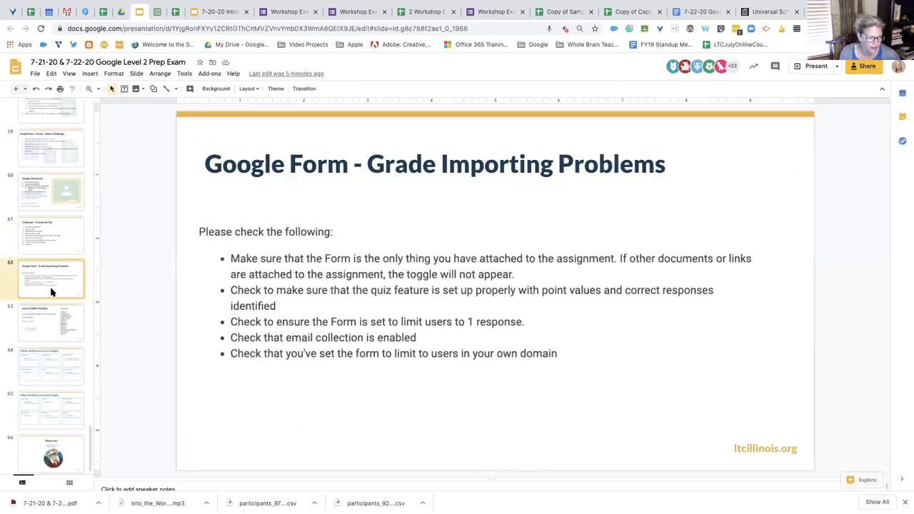
{"action": "left_click", "coordinate": [44, 332]}
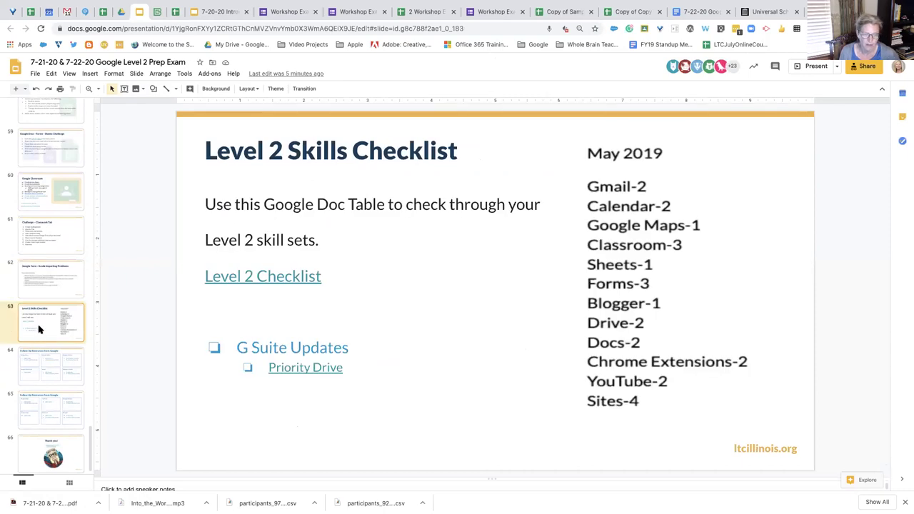
{"action": "scroll", "coordinate": [39, 330], "scroll_direction": "down", "scroll_amount": 1}
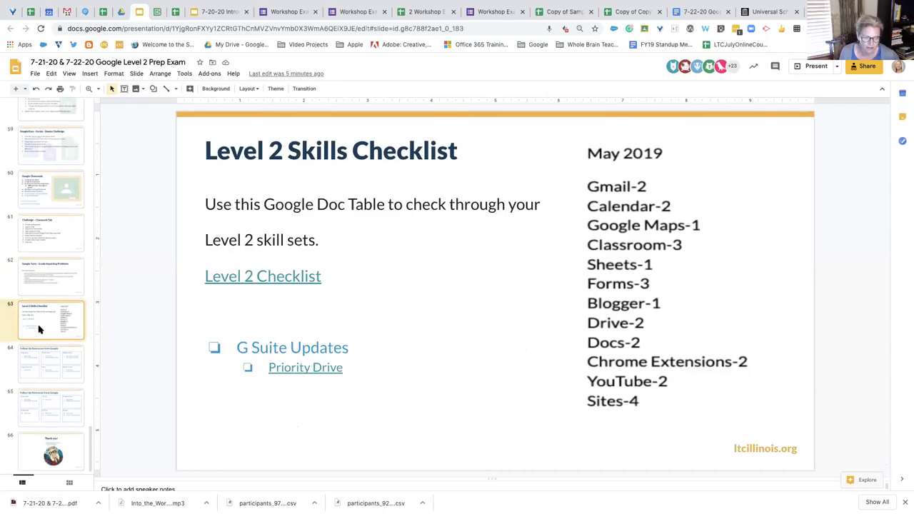